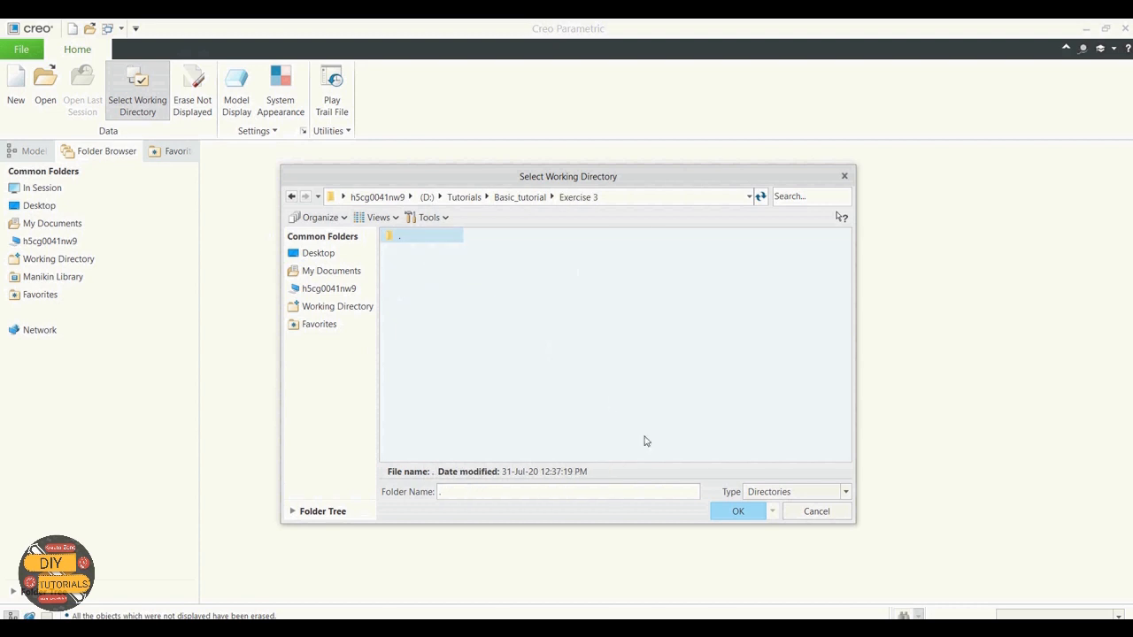
# Step: Set the Exercise 3 folder as the working directory and check the part files it contains
pyautogui.click(720, 511)
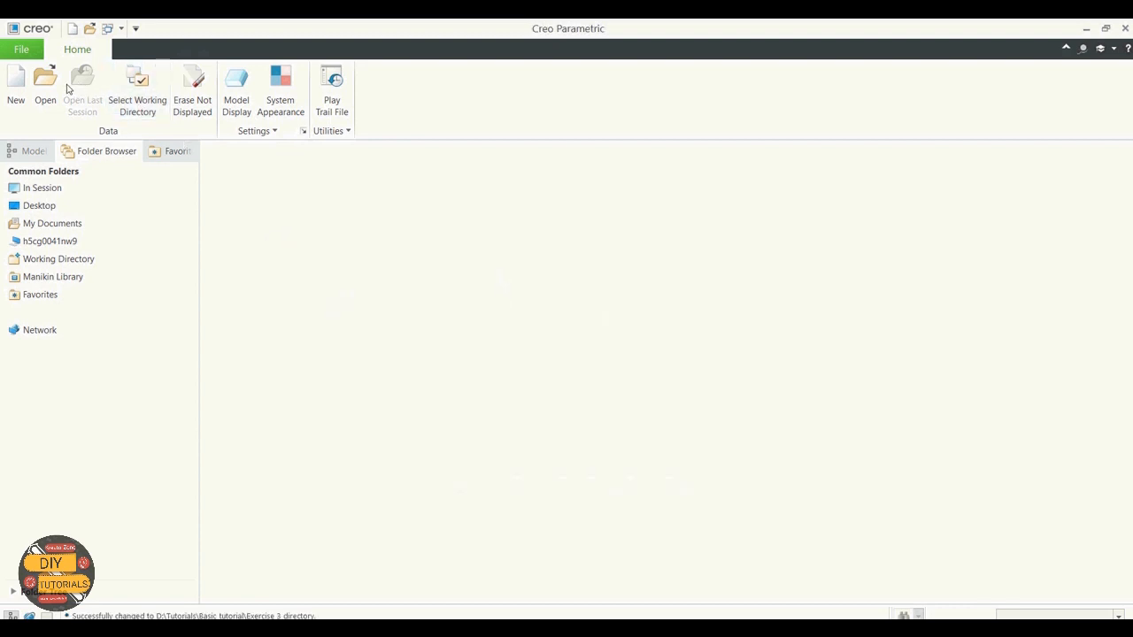
pyautogui.click(55, 85)
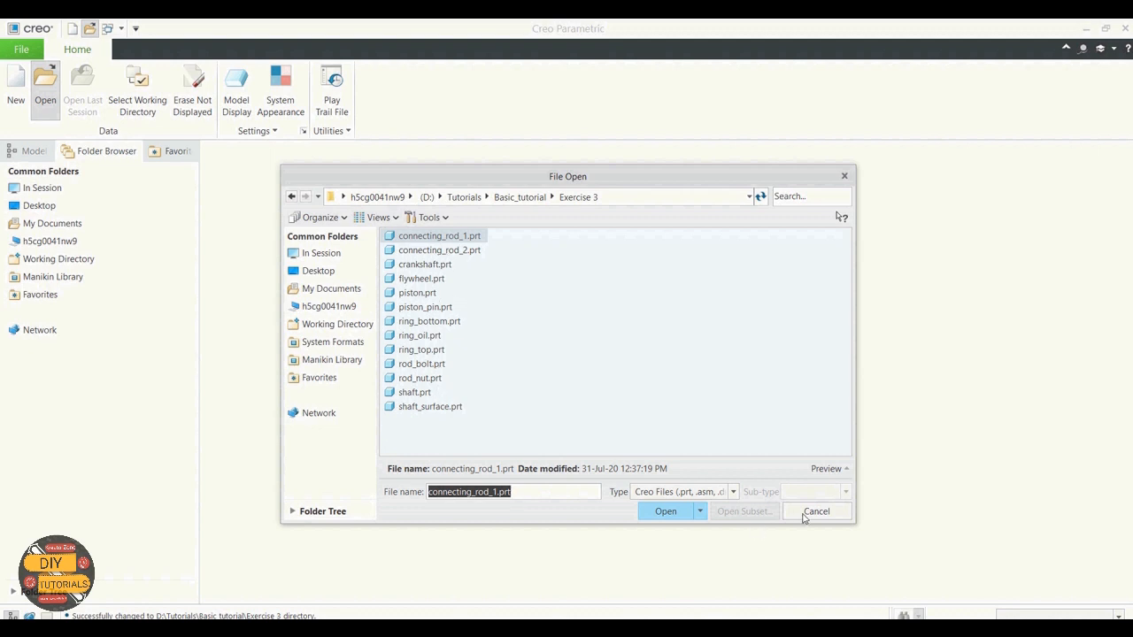
pyautogui.click(804, 514)
# Step: Create a new design assembly named Piston_Assembly with common name "Piston and rings", without using the default template
pyautogui.click(19, 104)
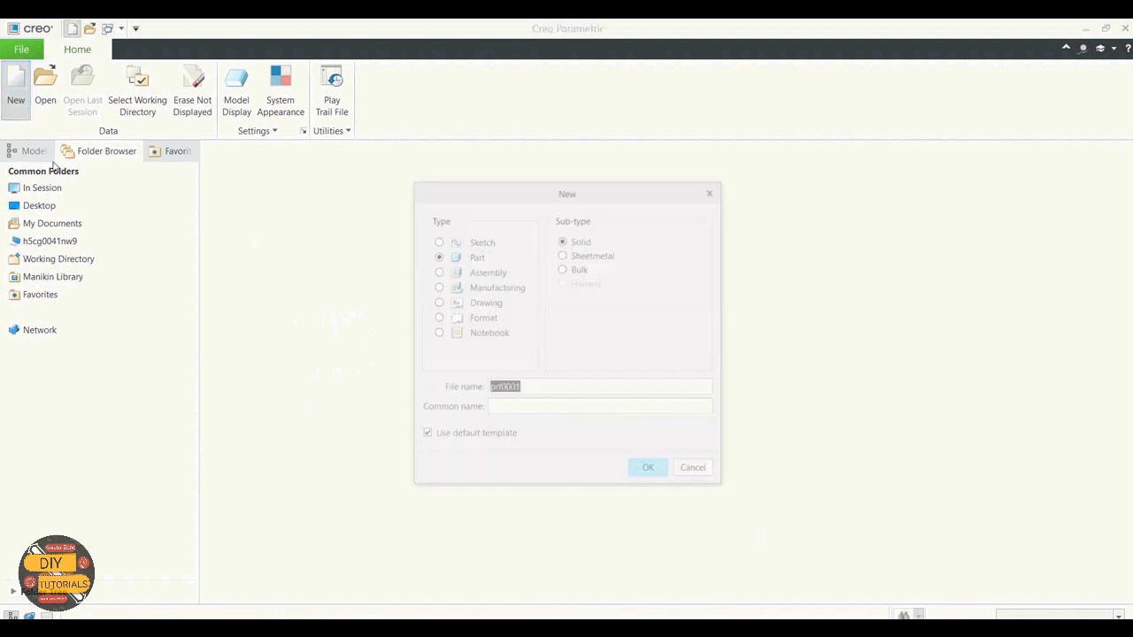
pyautogui.click(437, 272)
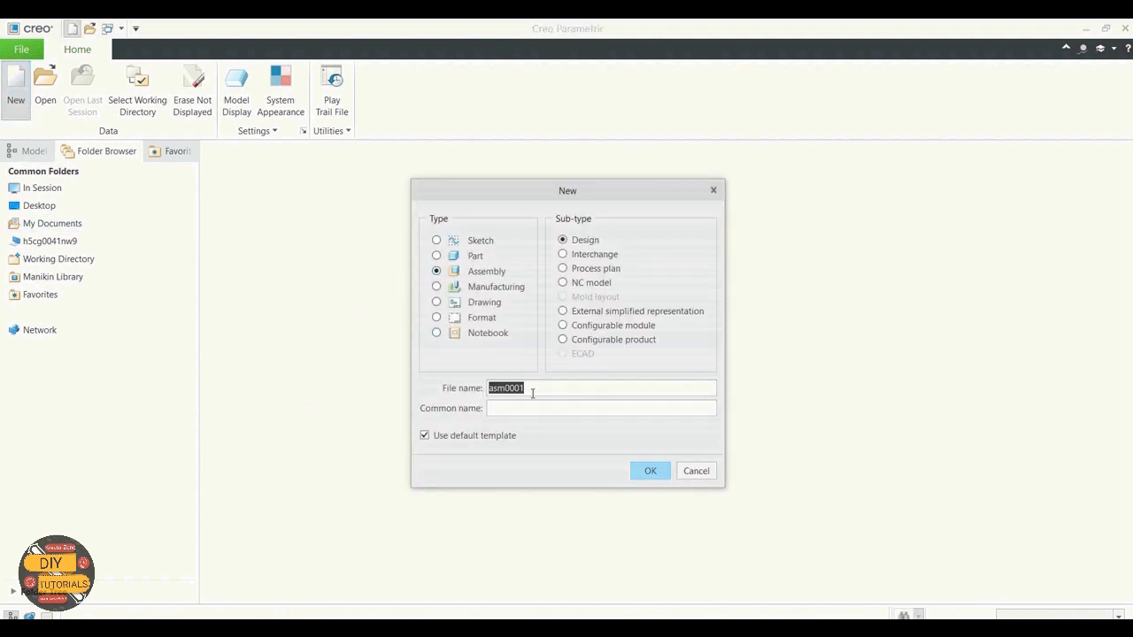
pyautogui.moveTo(534, 389); pyautogui.dragTo(470, 388)
pyautogui.press('BackSpace')
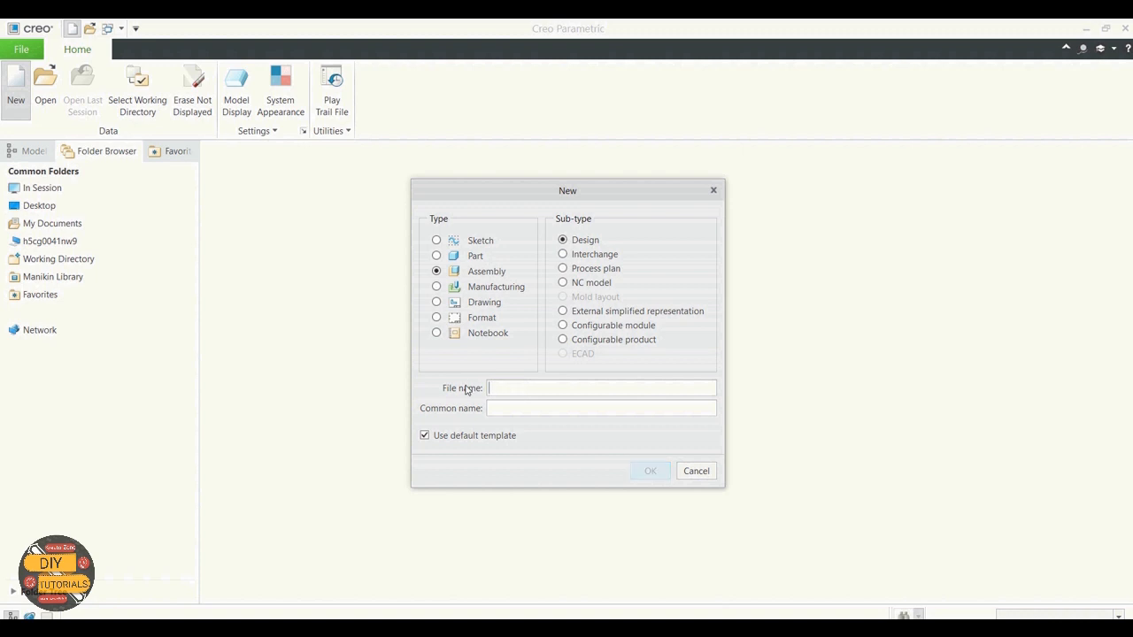
pyautogui.write('Pisto')
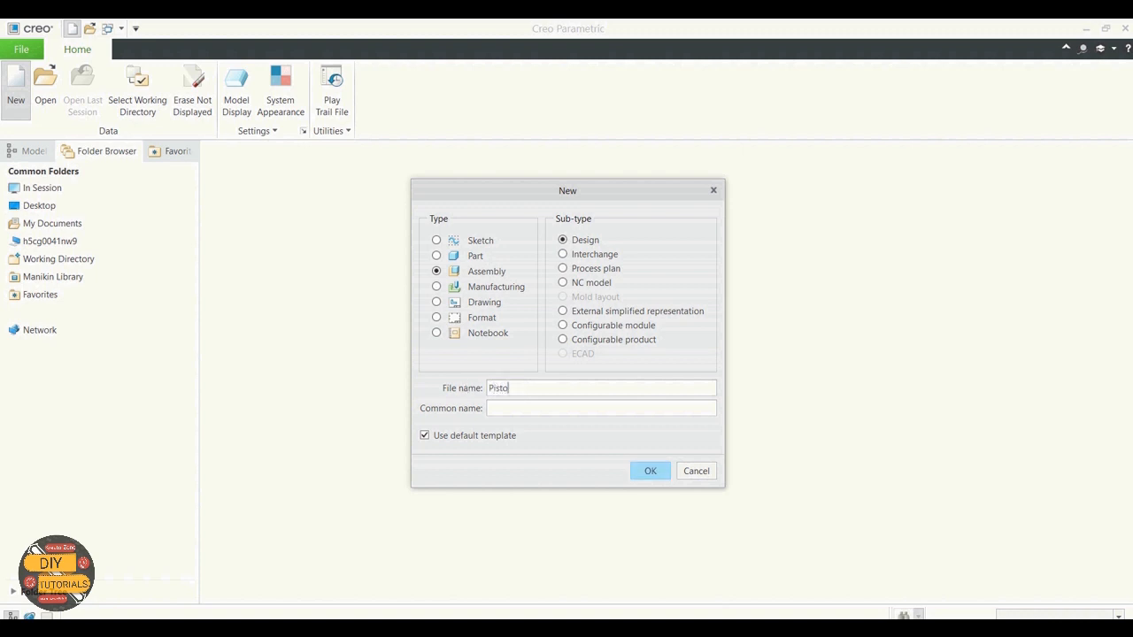
pyautogui.write('n_Ass')
pyautogui.press('BackSpace')
pyautogui.press('BackSpace')
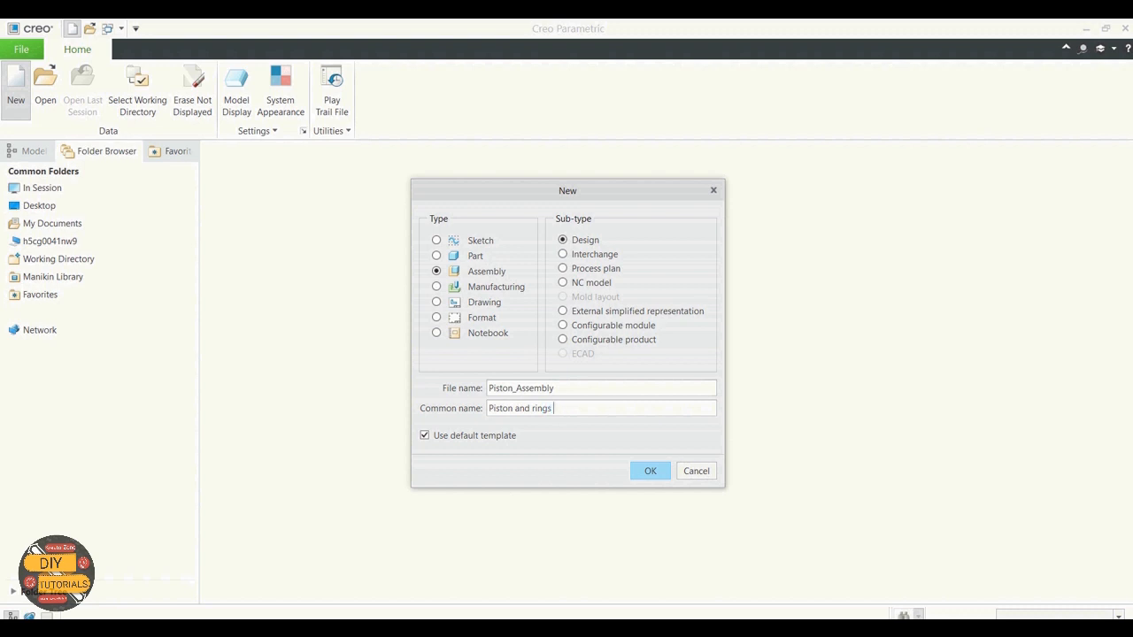
pyautogui.click(425, 436)
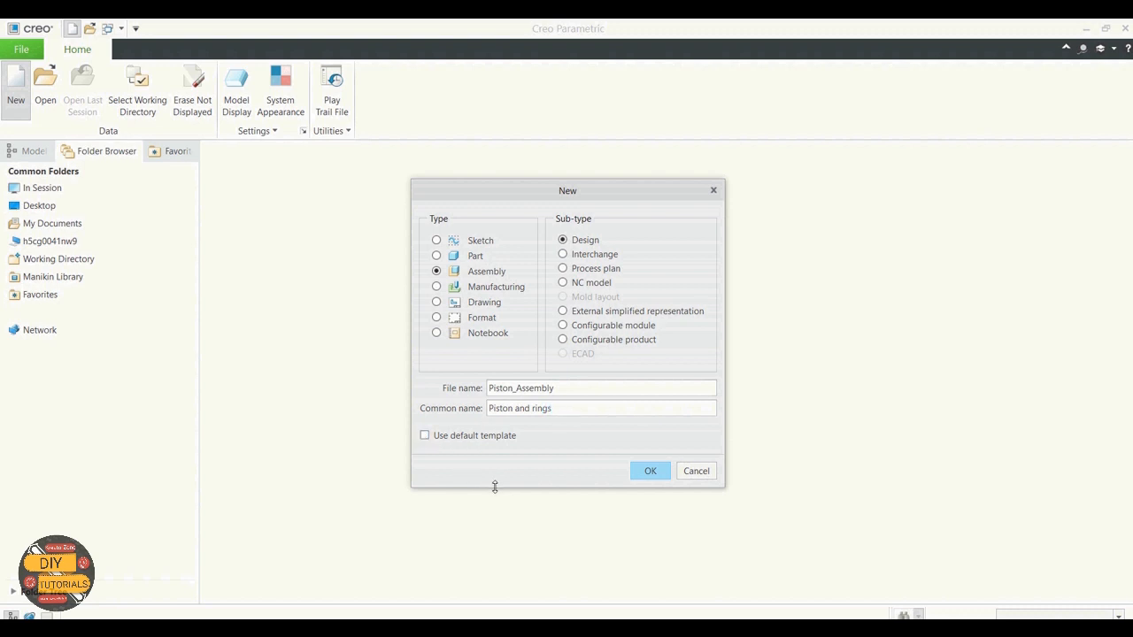
pyautogui.click(663, 478)
# Step: Choose the mmns_asm_design_abs template, with DESCRIPTION set to "Piston Assembly" and MODELED_BY set to XYZ, and create the file
pyautogui.scroll(-1, 571, 260)
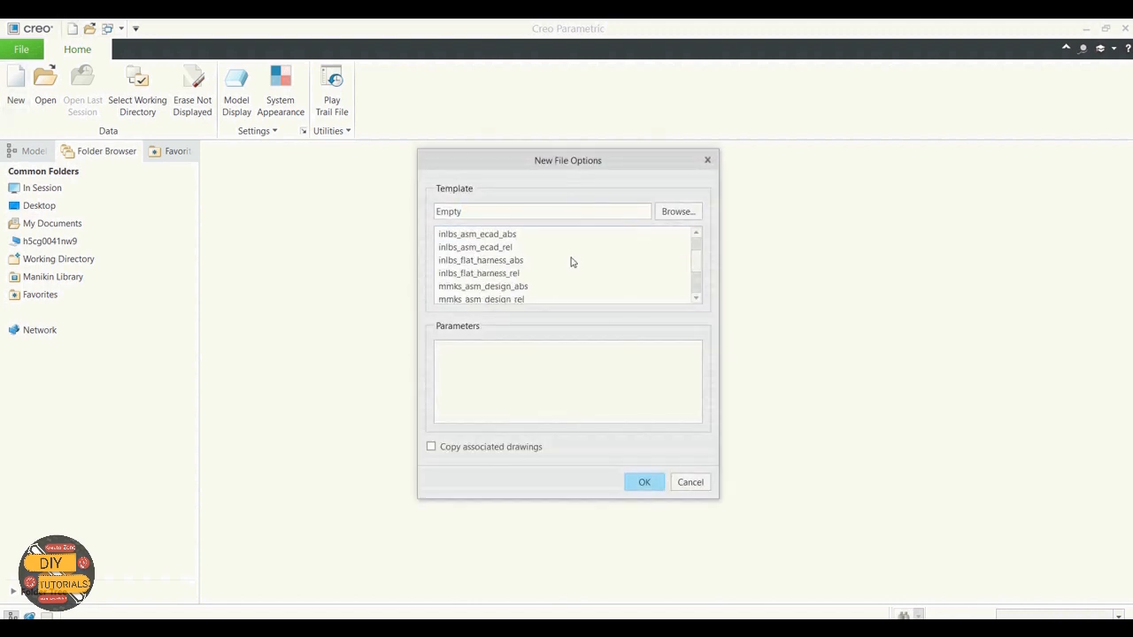
pyautogui.scroll(-2, 571, 261)
pyautogui.scroll(1, 571, 261)
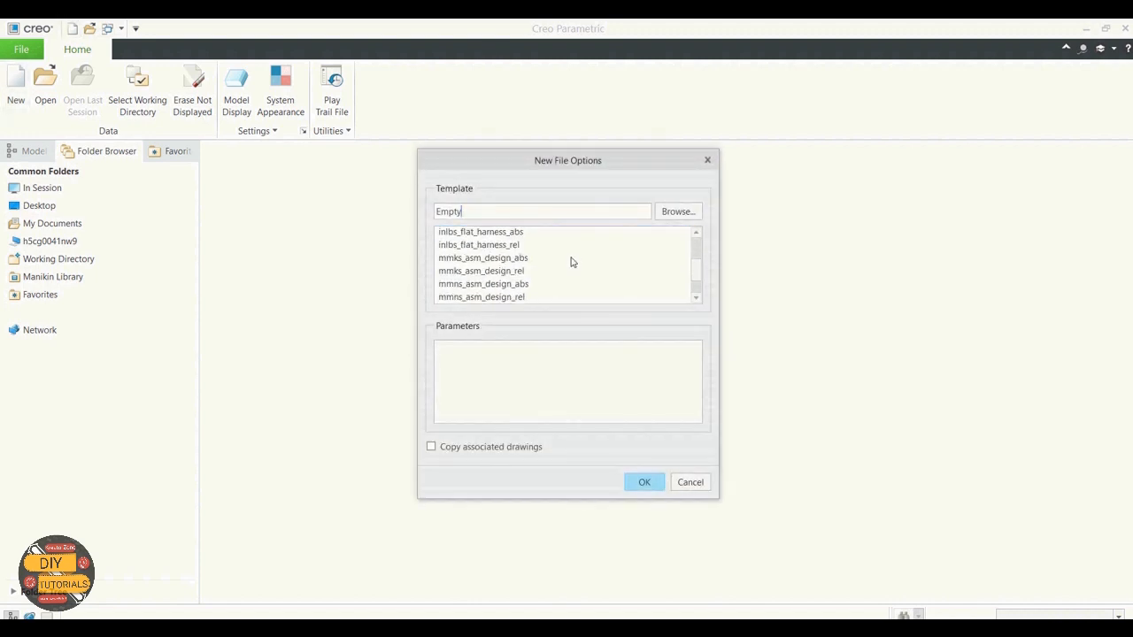
pyautogui.click(507, 284)
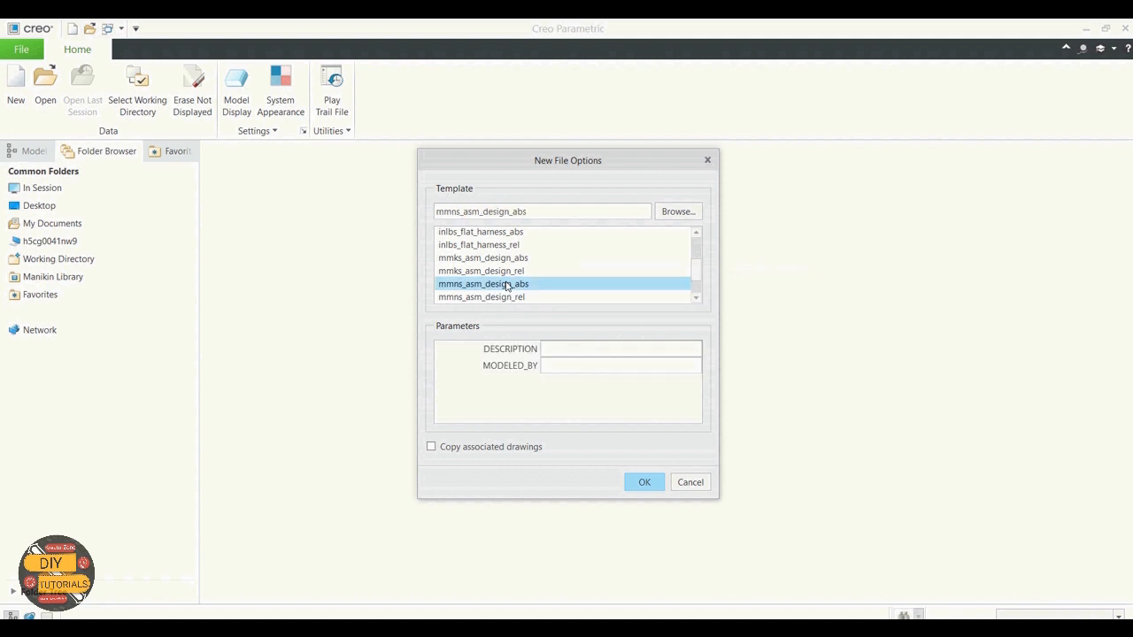
pyautogui.scroll(-1, 519, 285)
pyautogui.scroll(3, 520, 285)
pyautogui.scroll(-3, 520, 285)
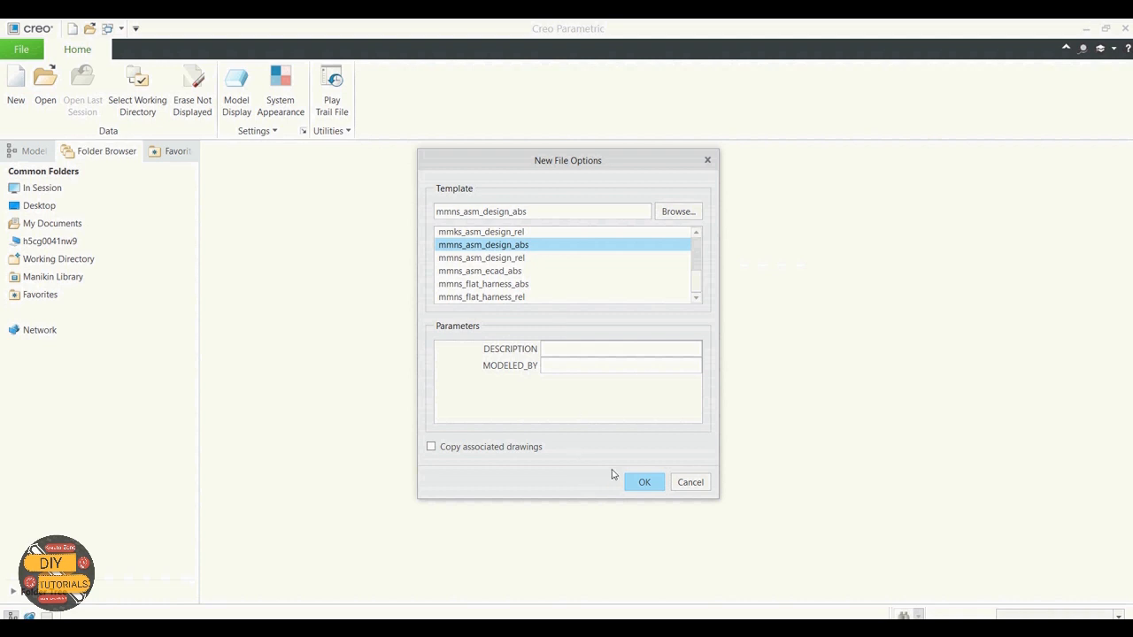
pyautogui.click(572, 351)
pyautogui.write('Piston Assembly')
pyautogui.click(644, 482)
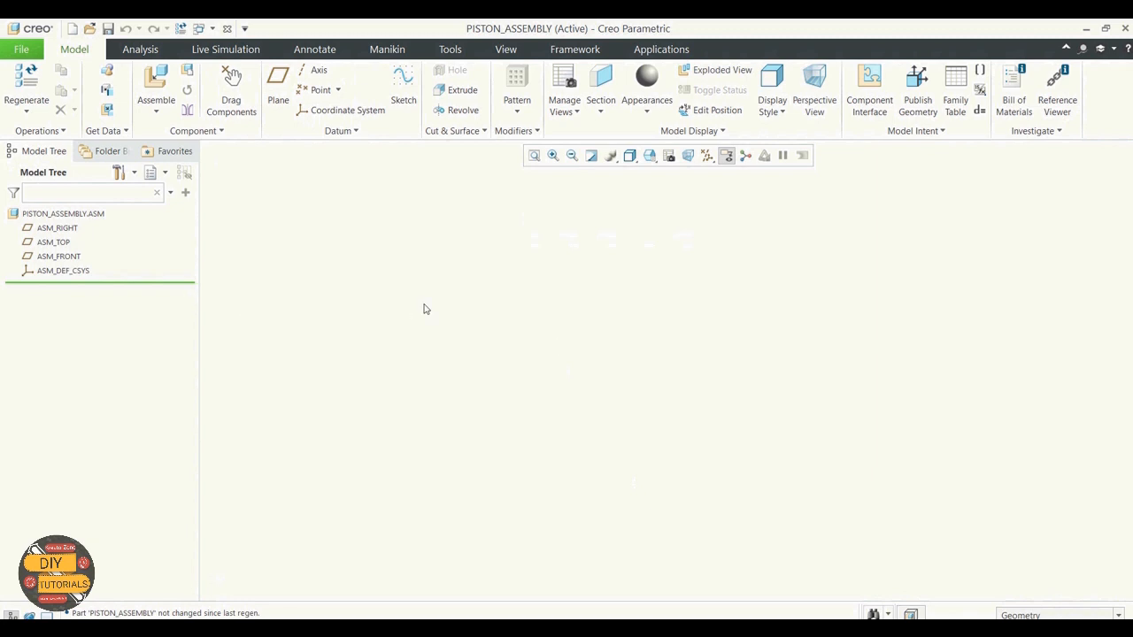
# Step: Review the assembly's parameters, widening the name and value columns to read them fully
pyautogui.click(451, 50)
pyautogui.click(512, 76)
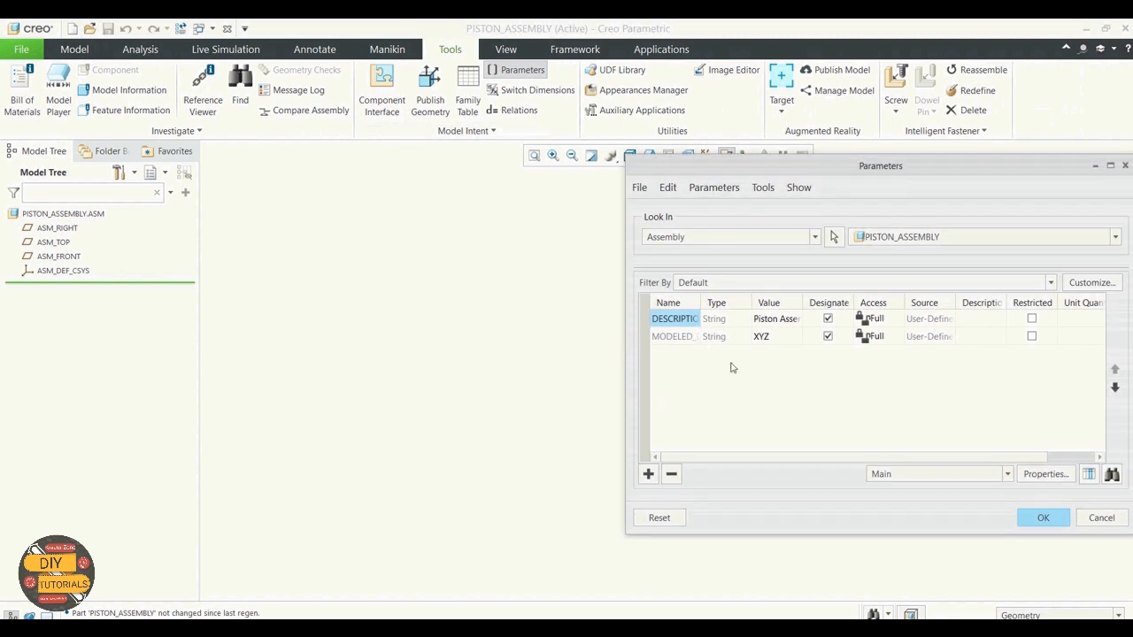
pyautogui.moveTo(803, 167); pyautogui.dragTo(526, 154)
pyautogui.moveTo(526, 286); pyautogui.dragTo(584, 290)
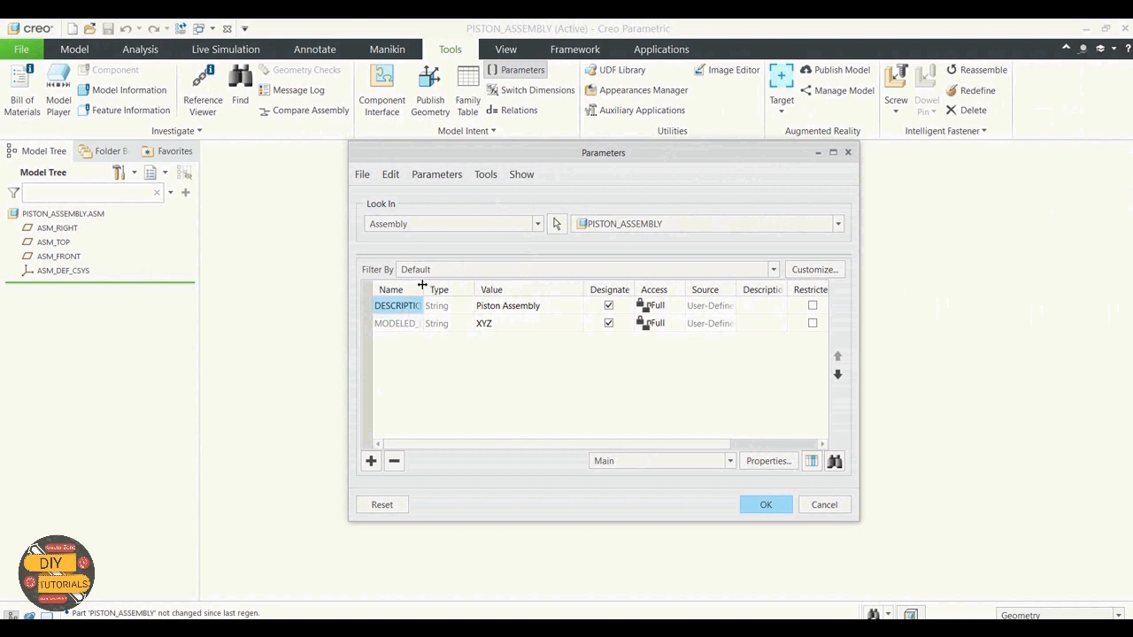
pyautogui.moveTo(427, 286); pyautogui.dragTo(498, 287)
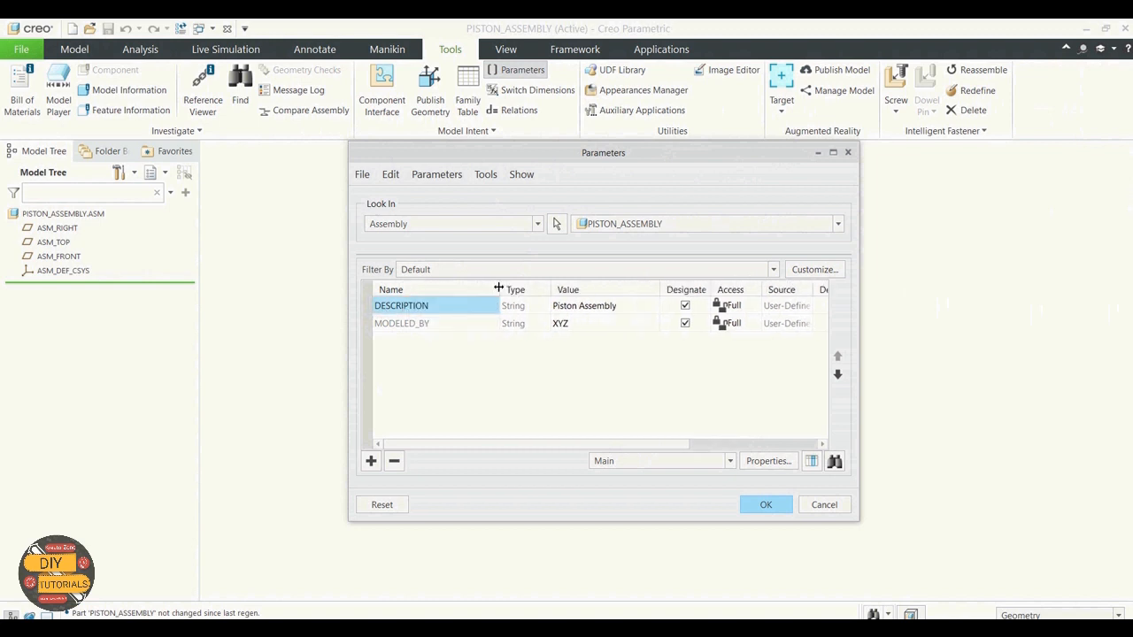
pyautogui.click(765, 504)
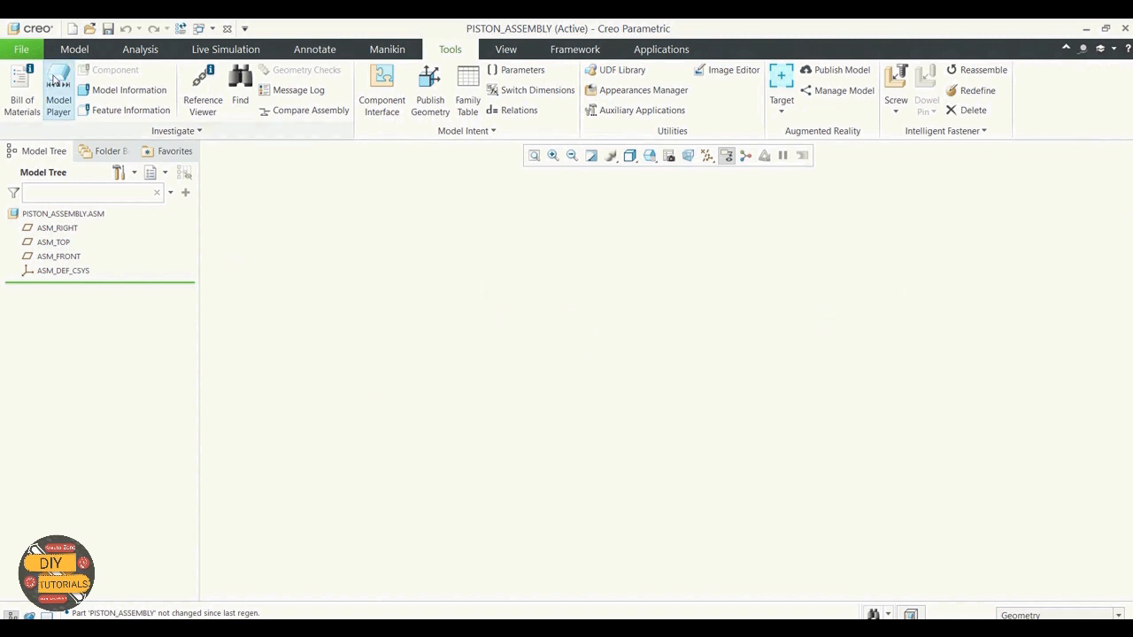
# Step: Insert piston.prt as the first component and place it with the Default constraint
pyautogui.click(75, 49)
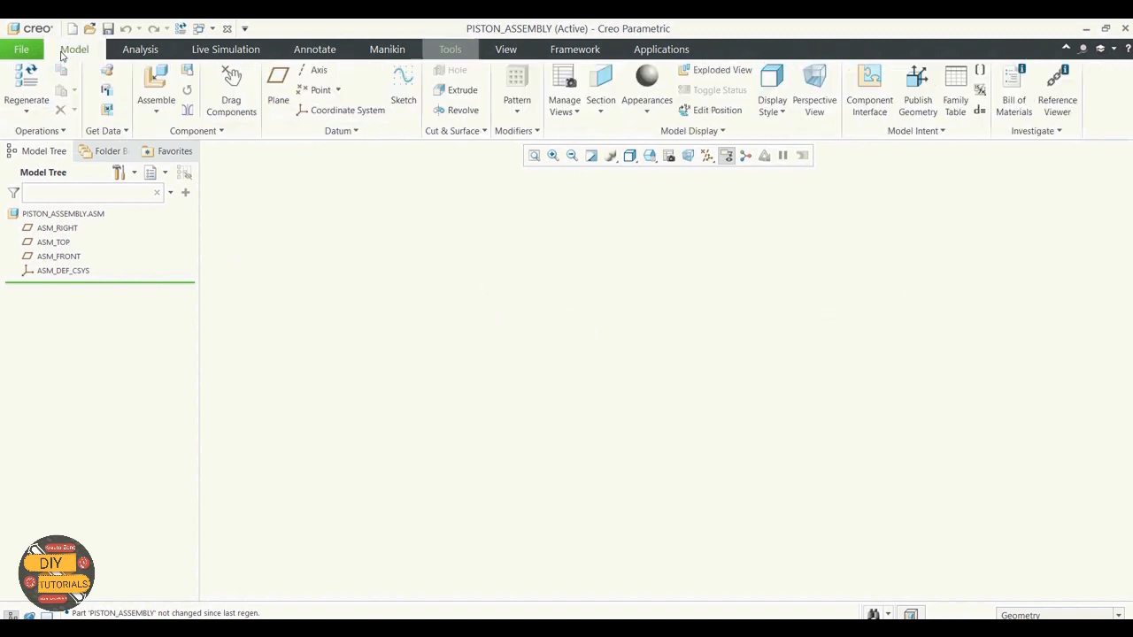
pyautogui.click(164, 110)
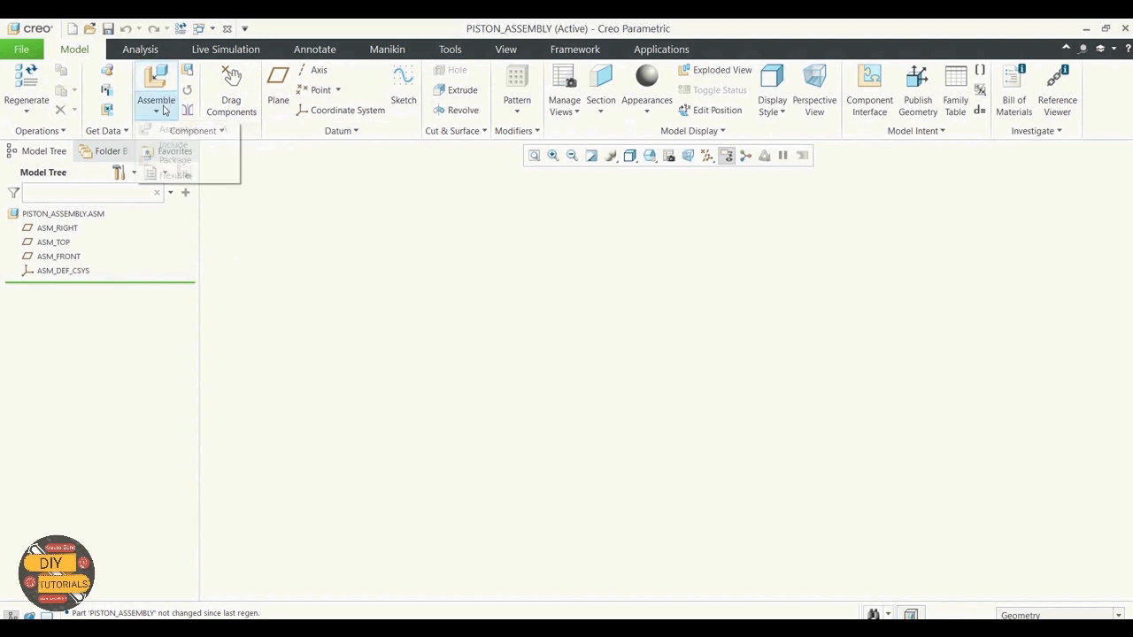
pyautogui.click(173, 128)
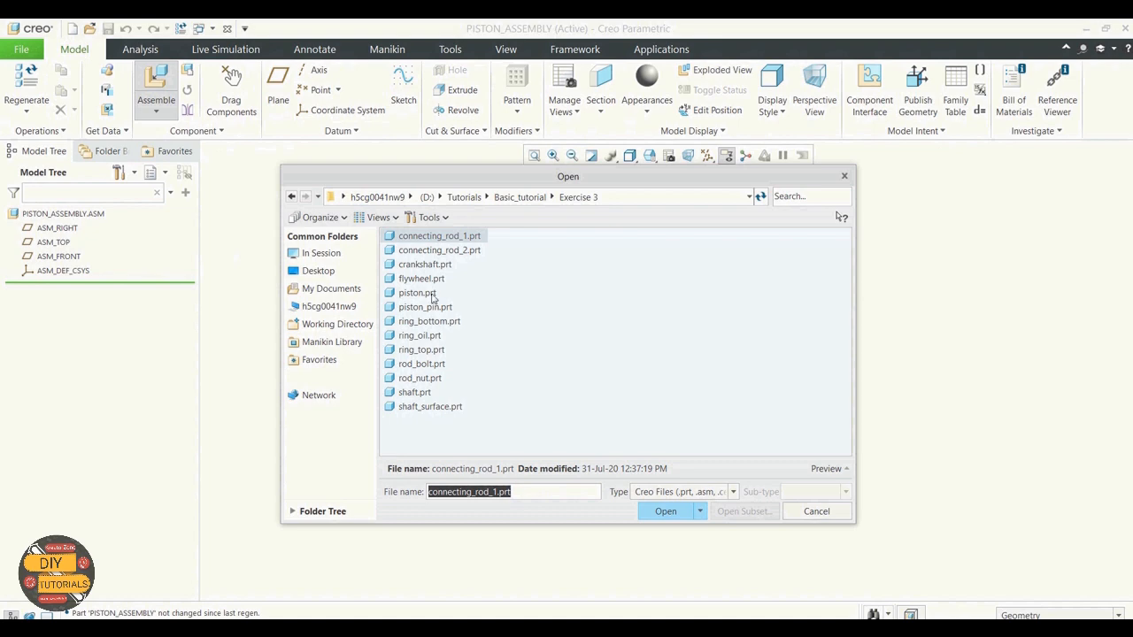
pyautogui.click(434, 296)
pyautogui.click(664, 512)
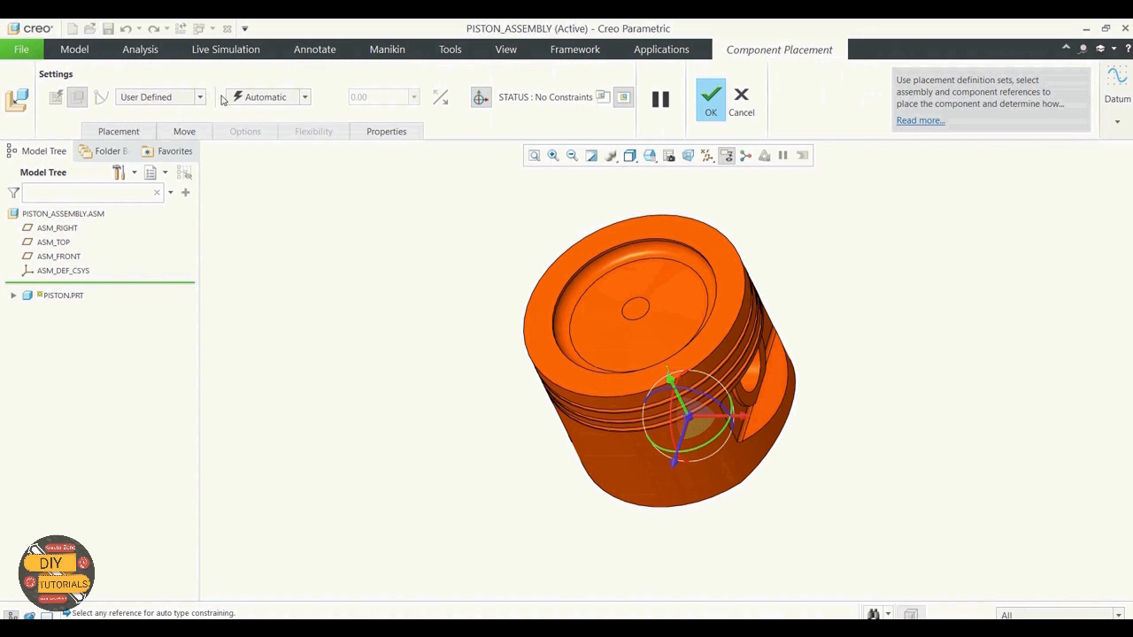
pyautogui.click(305, 97)
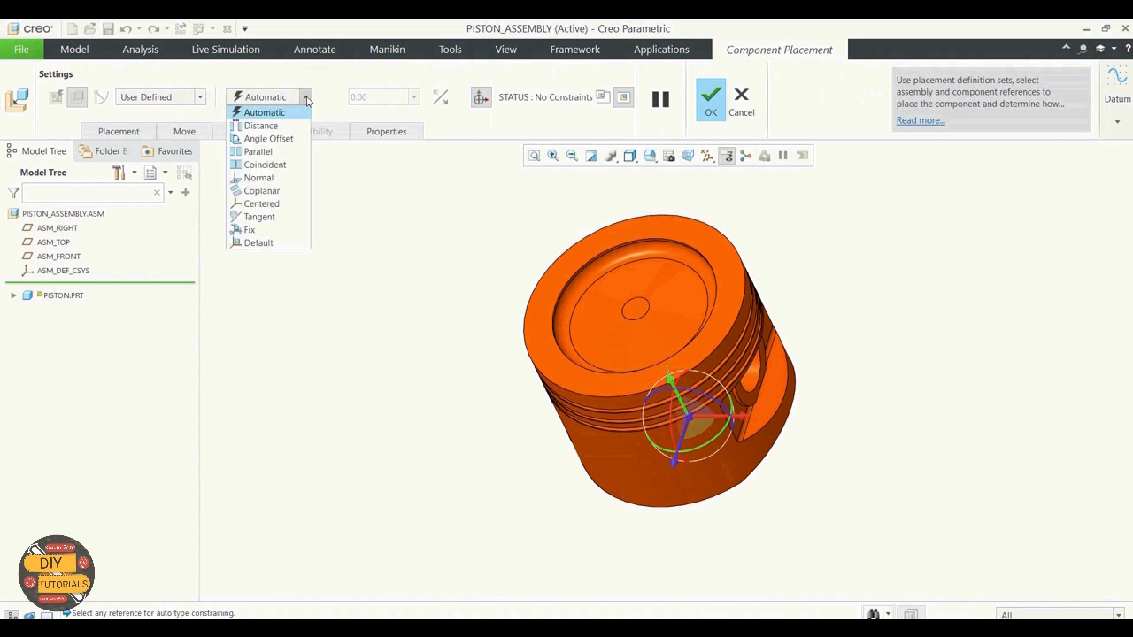
pyautogui.click(270, 243)
# Step: Turn on the datum plane display and accept the piston's placement
pyautogui.click(708, 156)
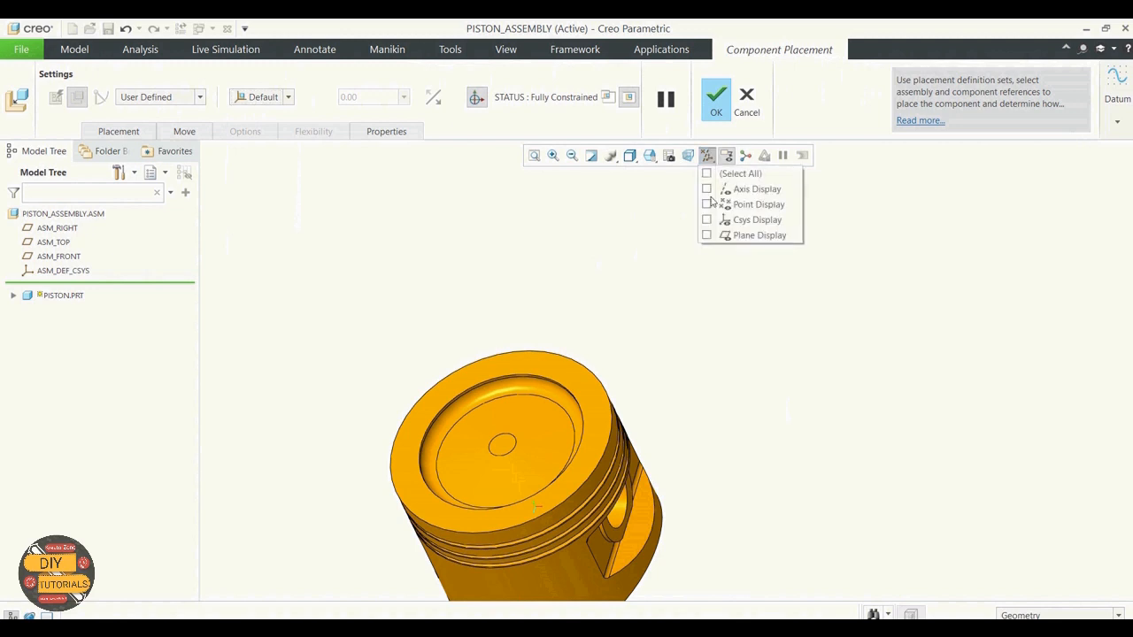
pyautogui.click(711, 238)
pyautogui.scroll(2, 877, 337)
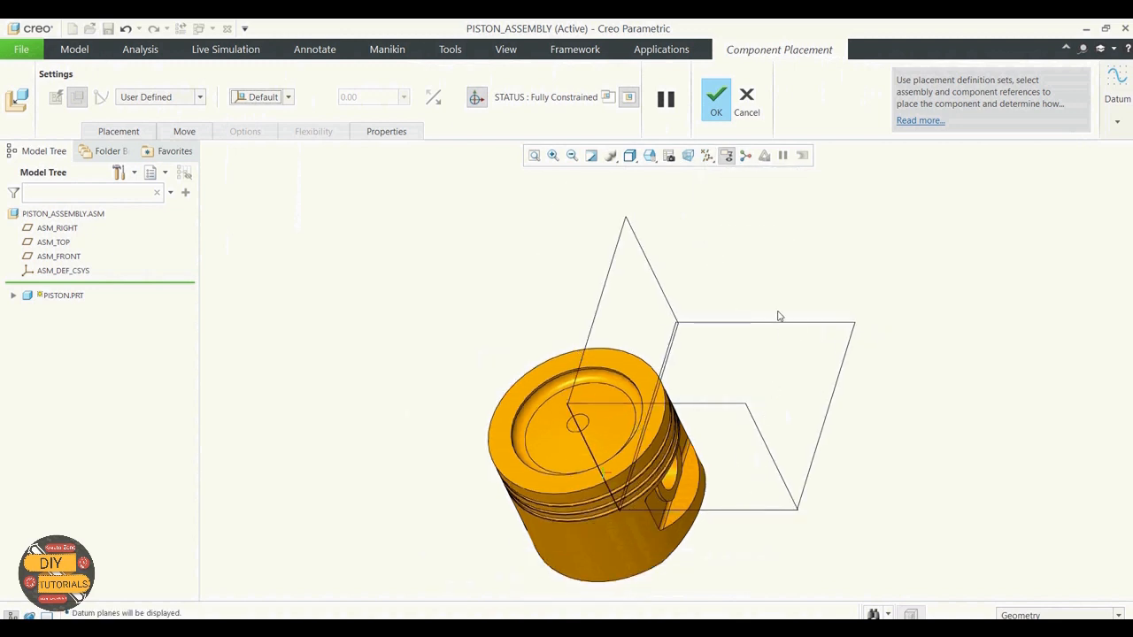
pyautogui.click(717, 108)
pyautogui.scroll(-2, 688, 460)
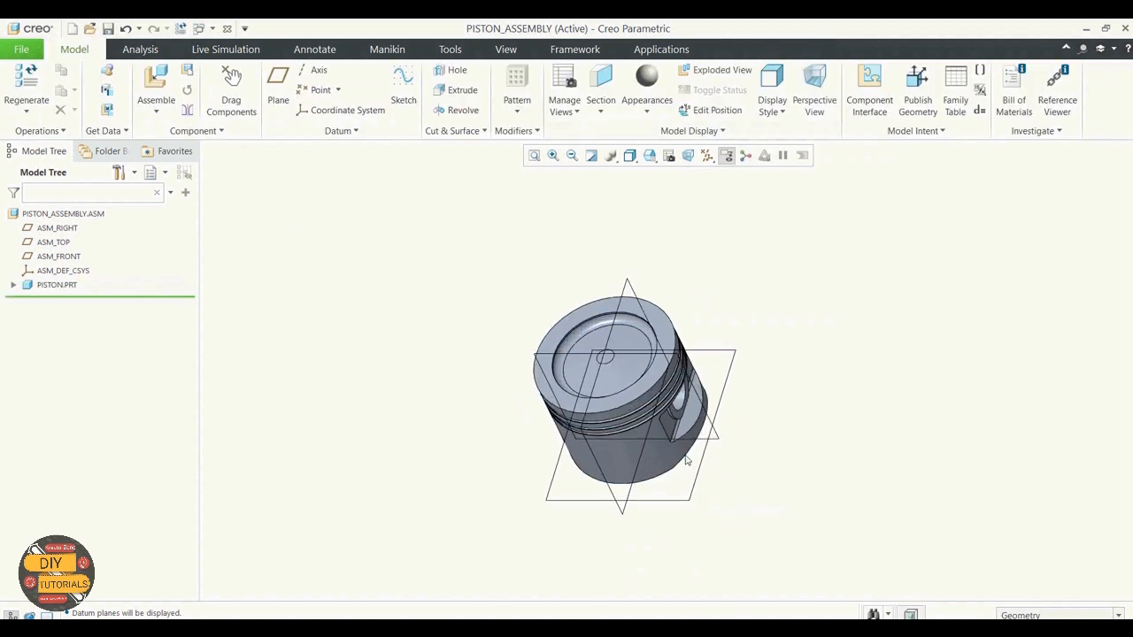
# Step: Bring piston_pin.prt into the assembly as a new component
pyautogui.click(153, 102)
pyautogui.click(172, 132)
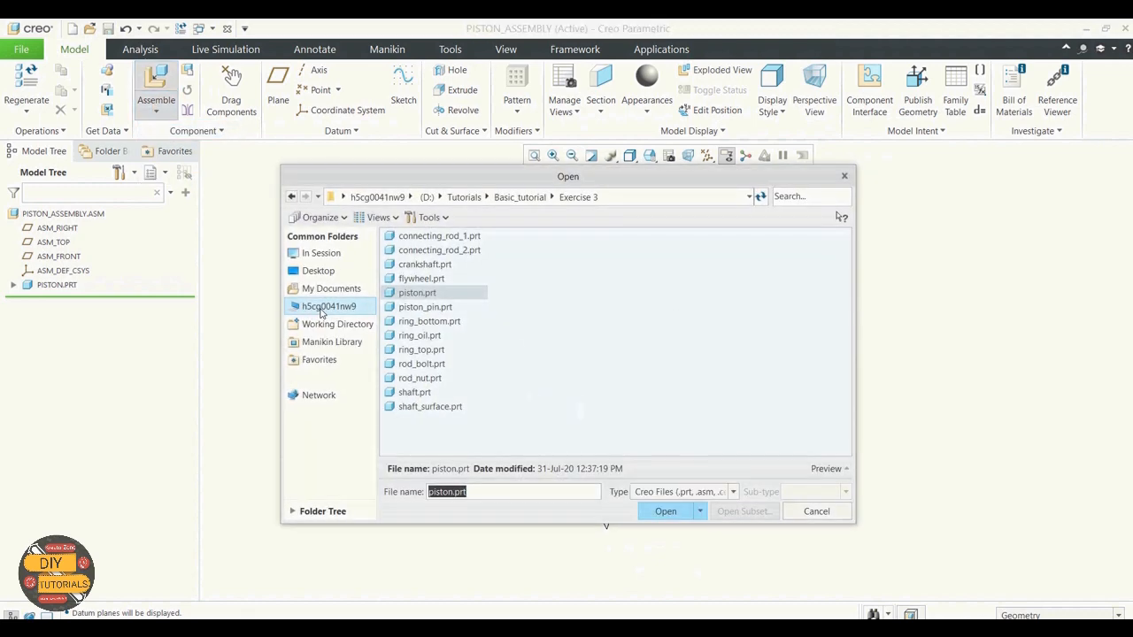
pyautogui.click(431, 310)
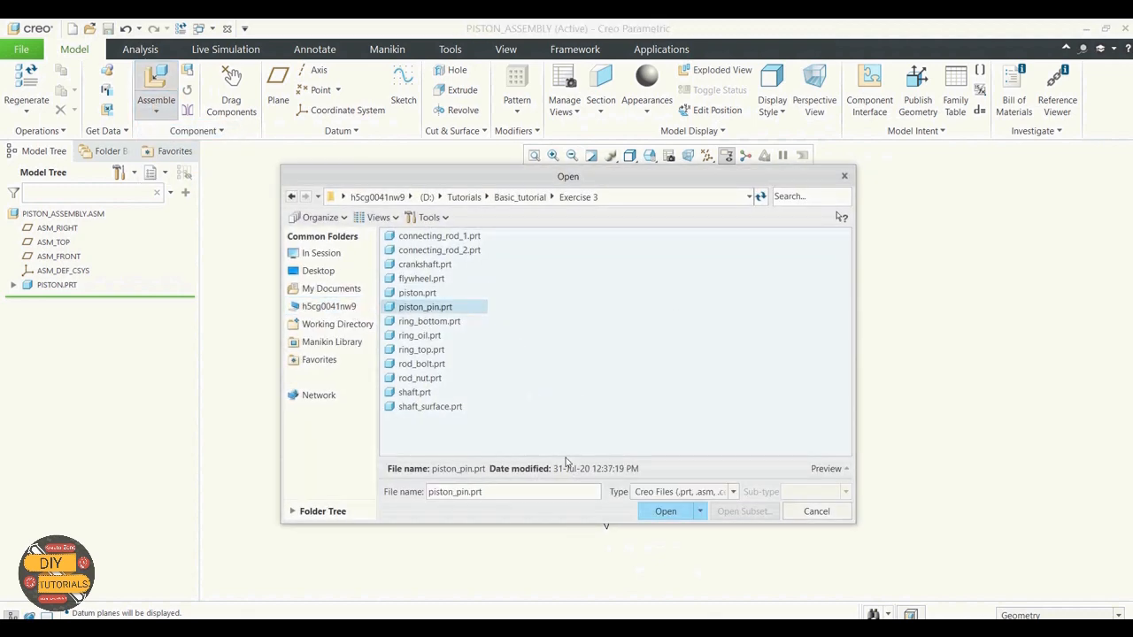
pyautogui.click(666, 512)
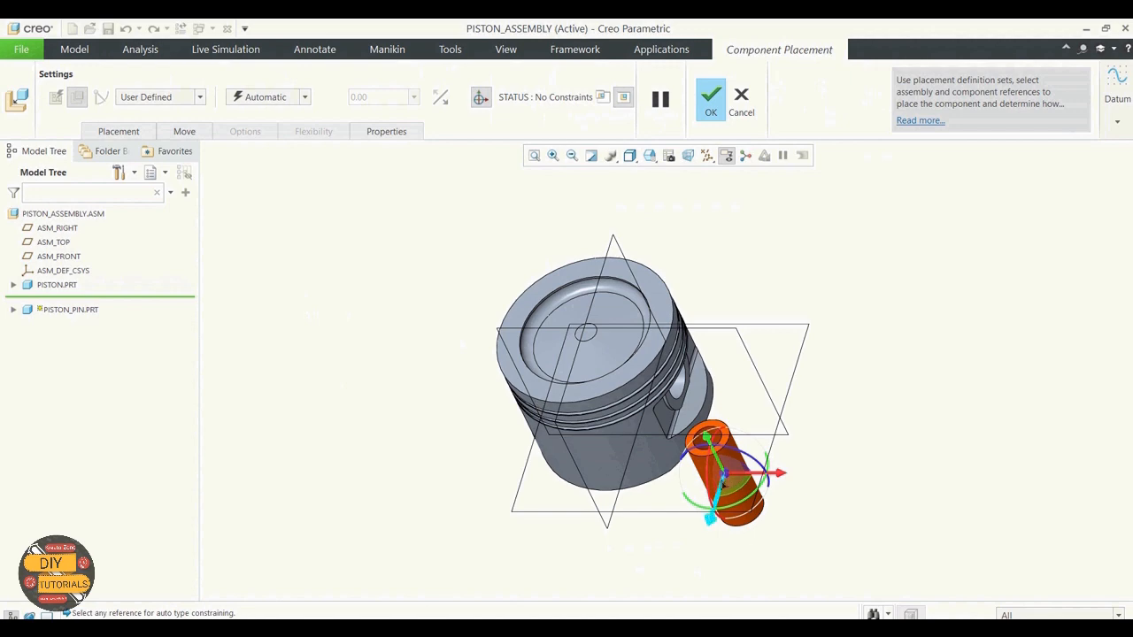
# Step: Constrain the pin's outer cylindrical surface coincident with the piston's pin hole
pyautogui.scroll(4, 752, 447)
pyautogui.click(758, 440)
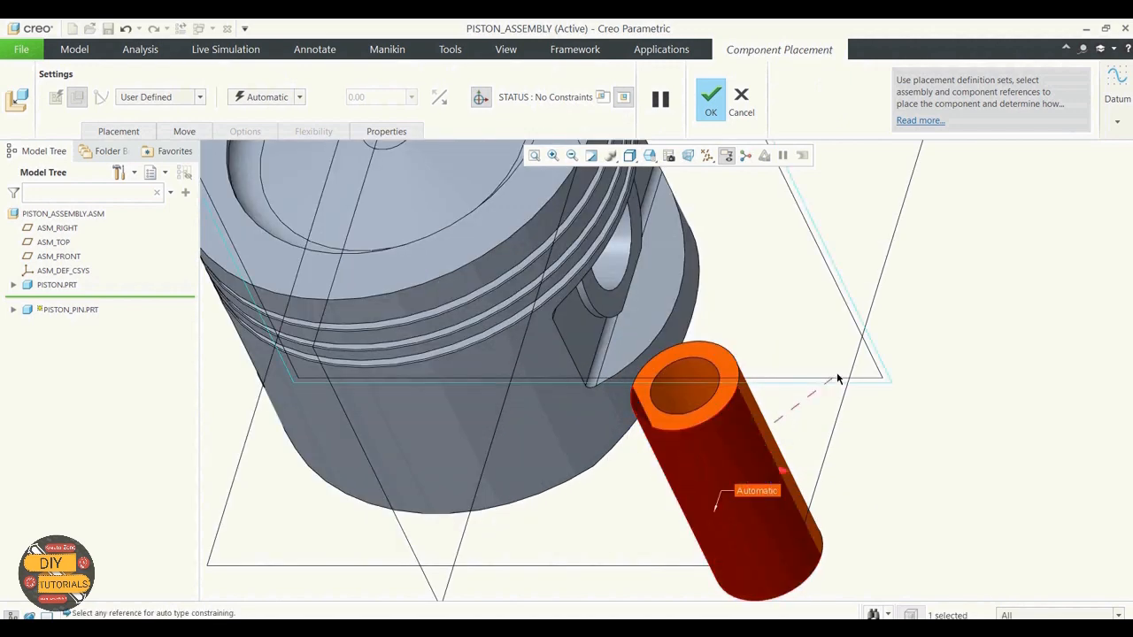
pyautogui.scroll(-3, 837, 376)
pyautogui.click(693, 296)
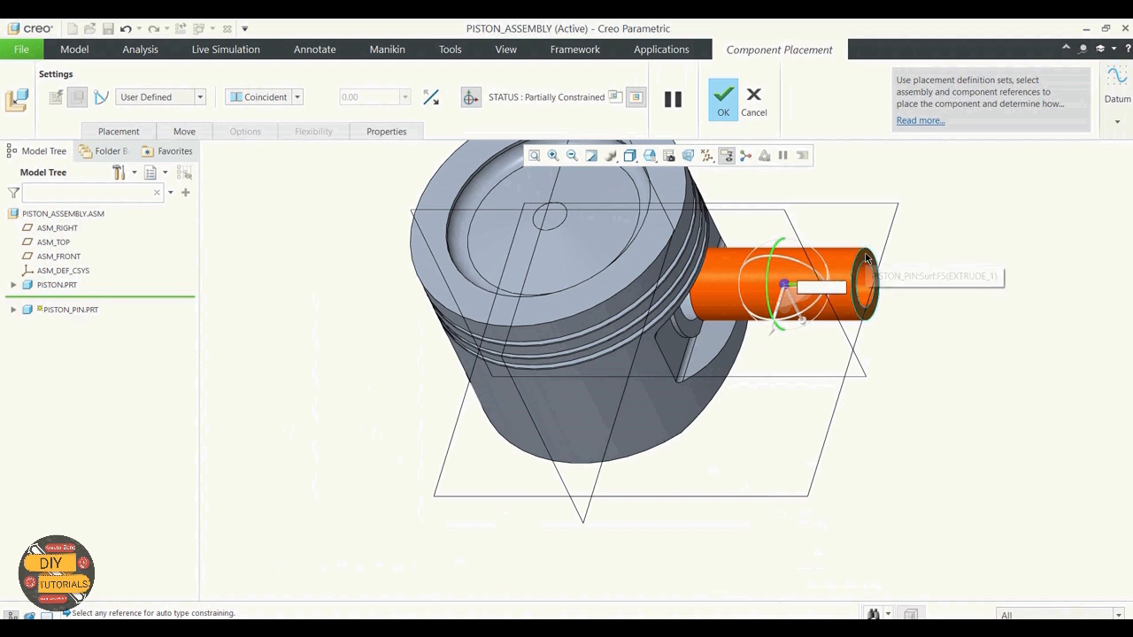
# Step: Add a distance constraint with offset 0 between the pin's end face and the ring-shaped face around the piston's pin hole
pyautogui.click(119, 132)
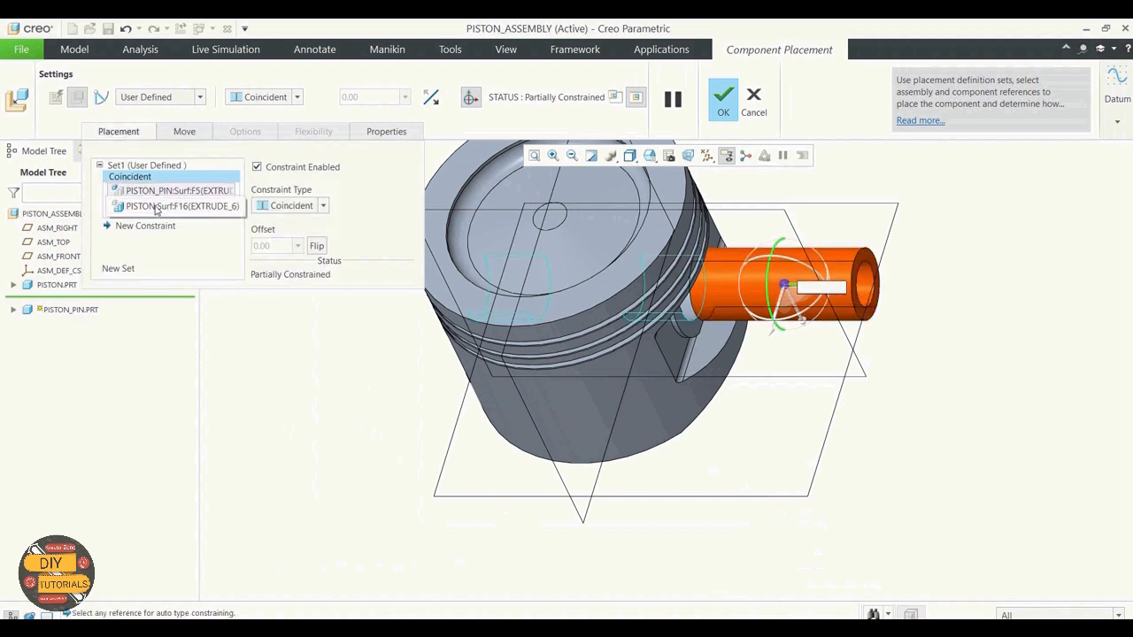
pyautogui.click(146, 228)
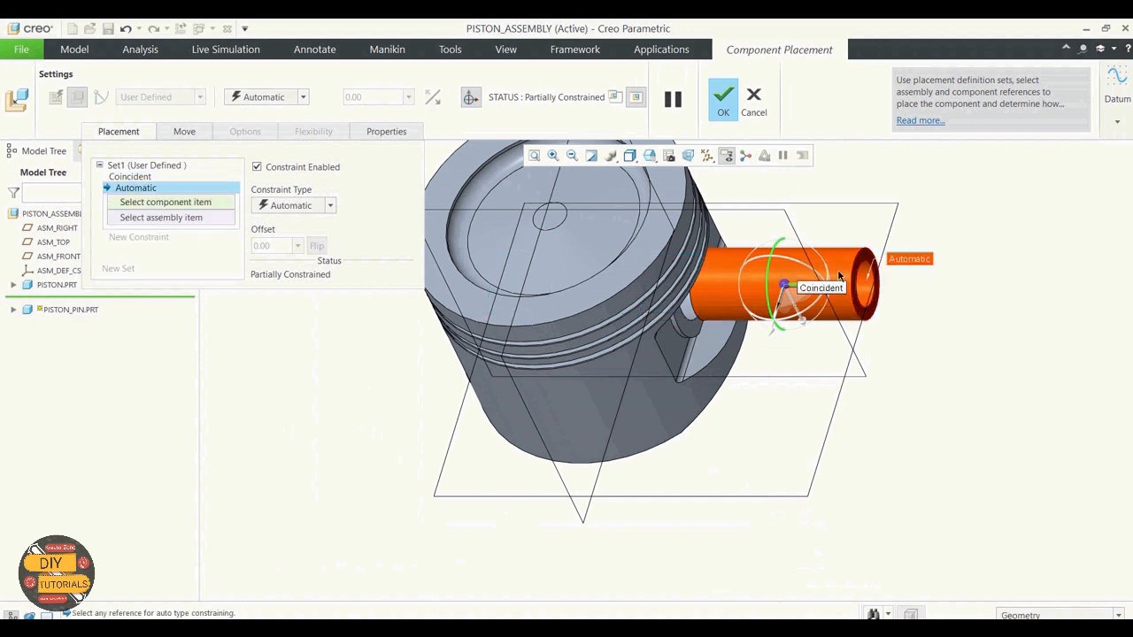
pyautogui.click(680, 323)
pyautogui.click(680, 317)
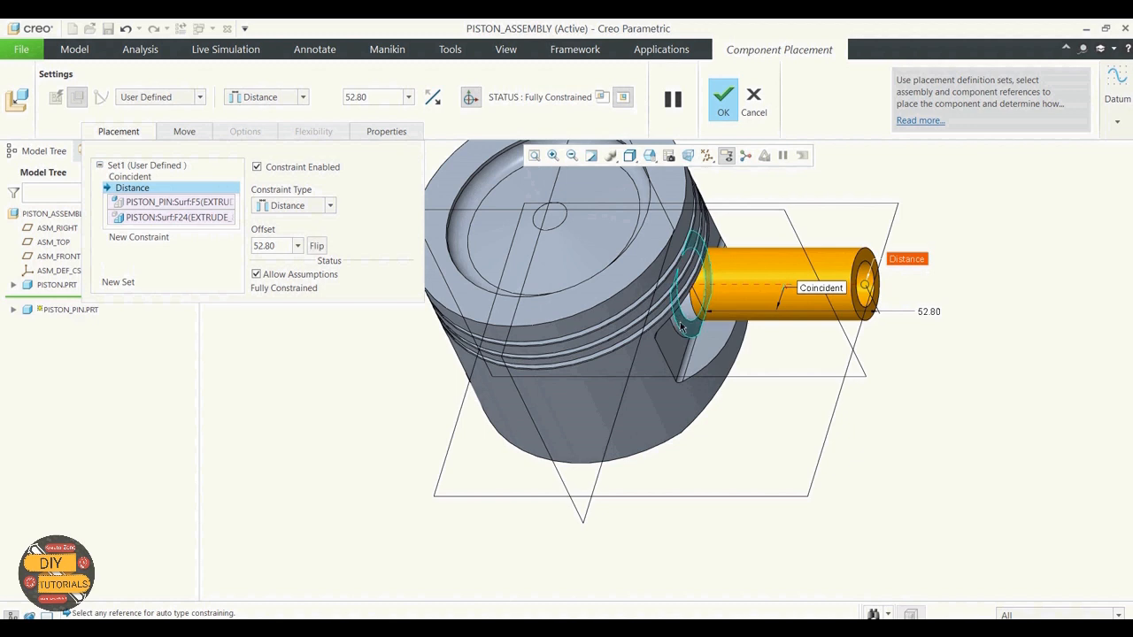
pyautogui.click(268, 246)
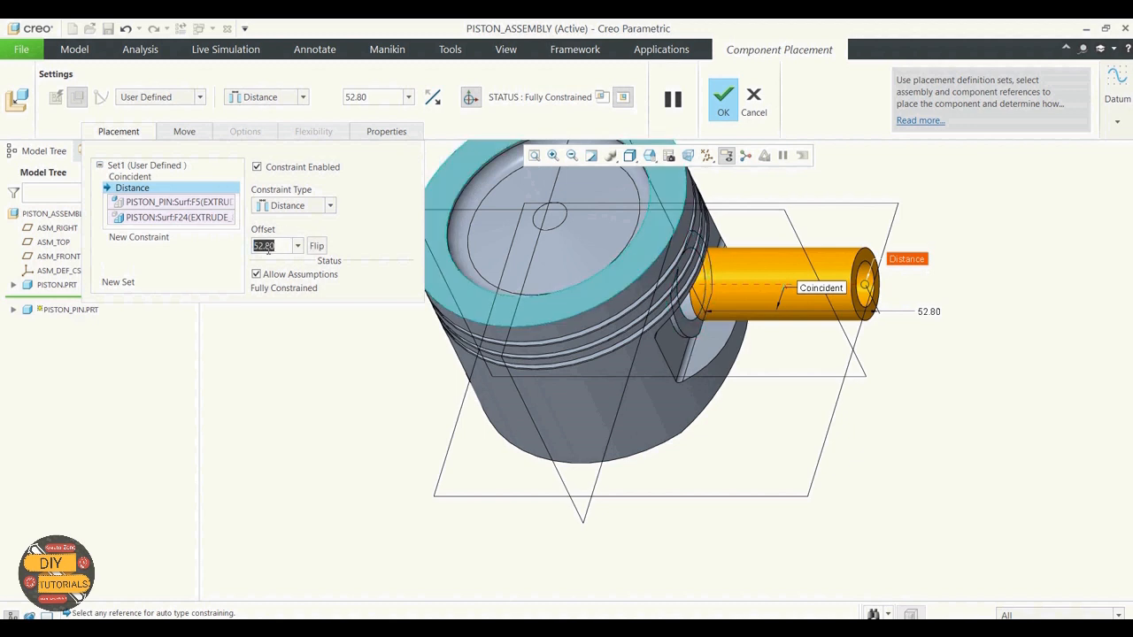
pyautogui.write('0')
pyautogui.press('Return')
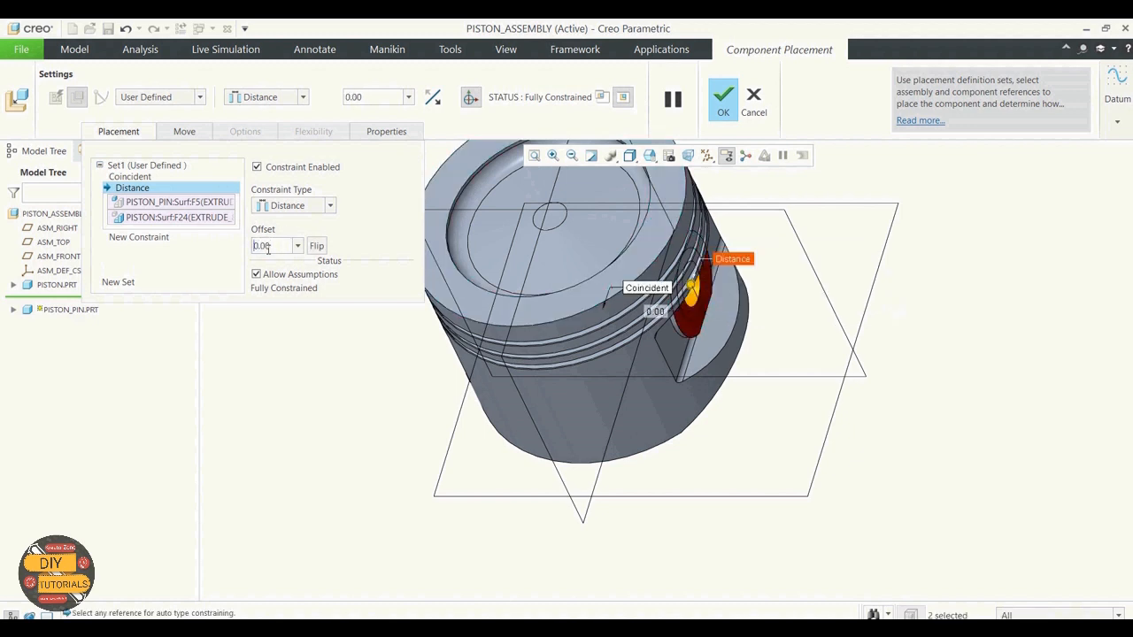
# Step: Accept the piston pin's placement and inspect how the pin sits in the piston
pyautogui.click(721, 105)
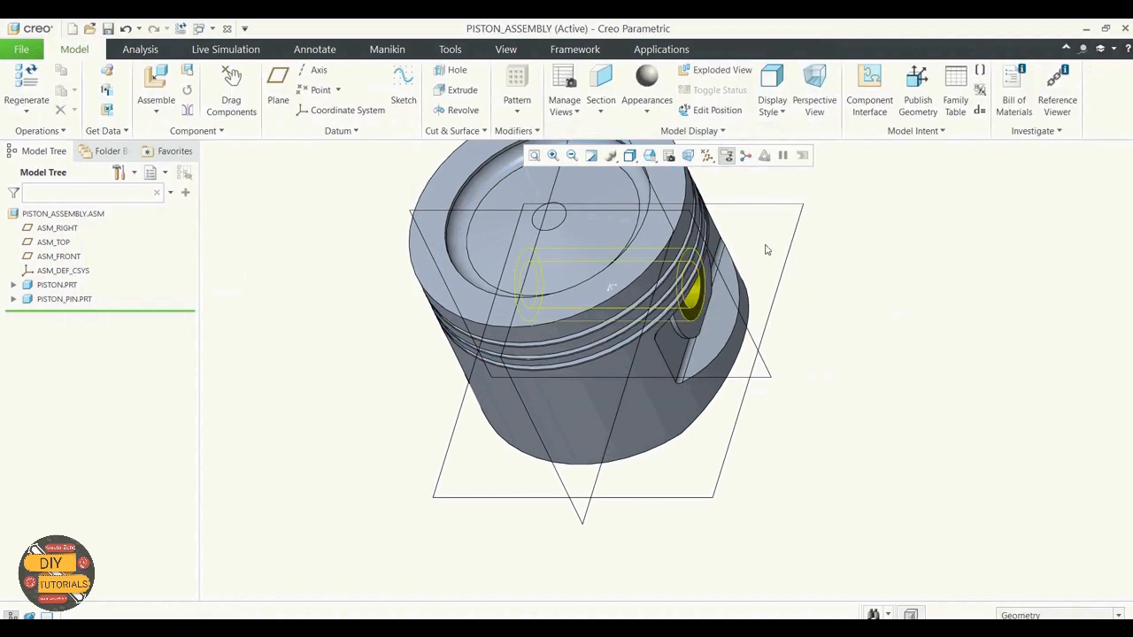
pyautogui.moveTo(814, 272)
pyautogui.mouseDown(button='middle')
pyautogui.moveTo(807, 257)
pyautogui.moveTo(816, 270)
pyautogui.moveTo(837, 240)
pyautogui.moveTo(823, 253)
pyautogui.moveTo(812, 233)
pyautogui.moveTo(787, 235)
pyautogui.moveTo(788, 257)
pyautogui.mouseUp(button='middle')
pyautogui.scroll(2, 703, 395)
pyautogui.scroll(-3, 719, 273)
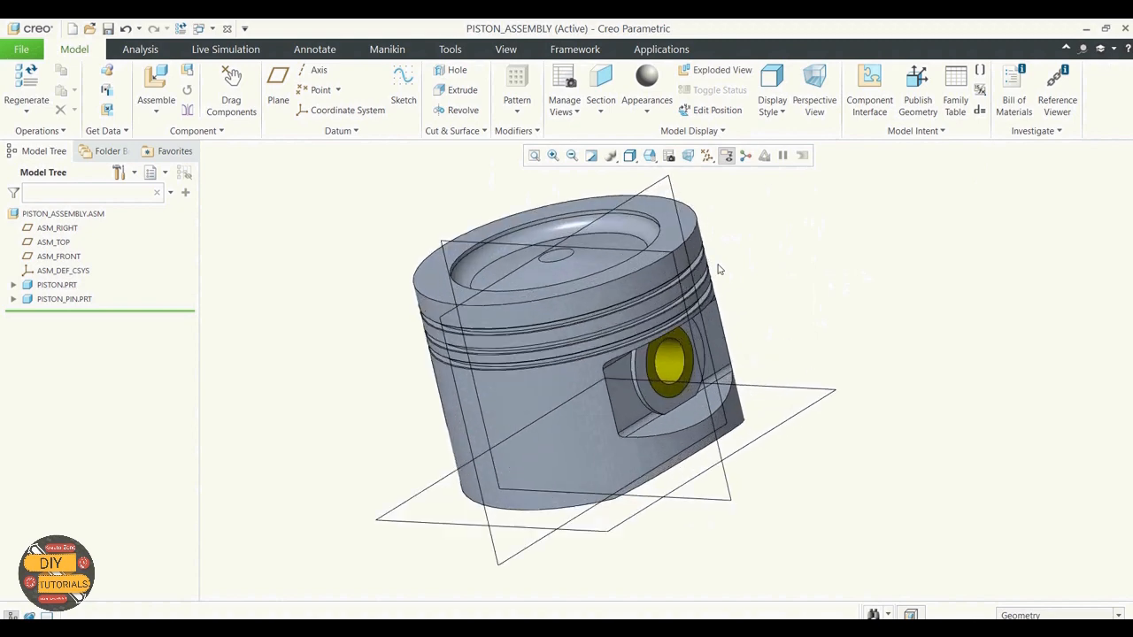
pyautogui.moveTo(751, 317)
pyautogui.mouseDown(button='middle')
pyautogui.moveTo(753, 345)
pyautogui.moveTo(772, 332)
pyautogui.mouseUp(button='middle')
pyautogui.moveTo(532, 265)
pyautogui.mouseDown(button='middle')
pyautogui.moveTo(314, 319)
pyautogui.moveTo(327, 357)
pyautogui.mouseUp(button='middle')
# Step: Reopen the piston pin's placement definition and delete its distance constraint
pyautogui.click(66, 300)
pyautogui.rightClick(65, 302)
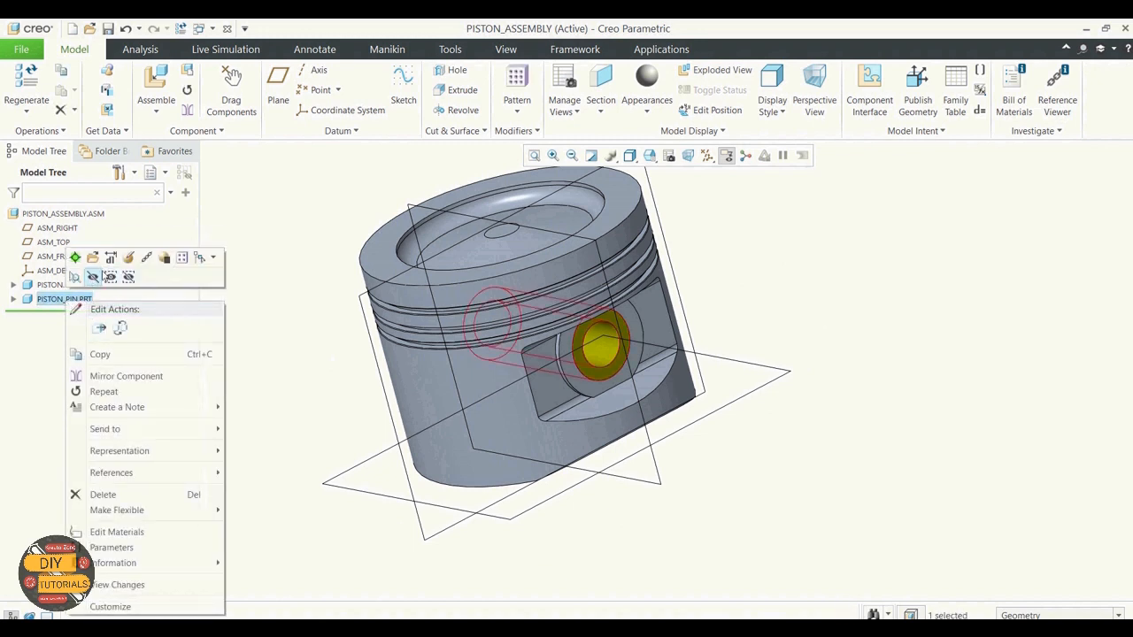
pyautogui.click(128, 258)
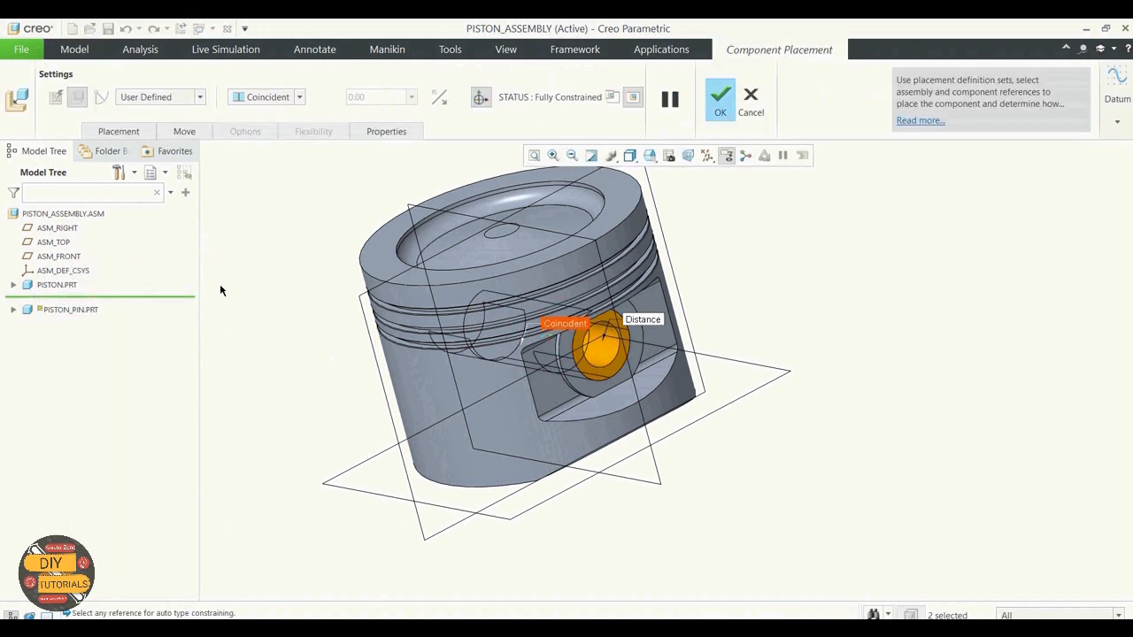
pyautogui.moveTo(437, 340); pyautogui.dragTo(809, 372, button='middle')
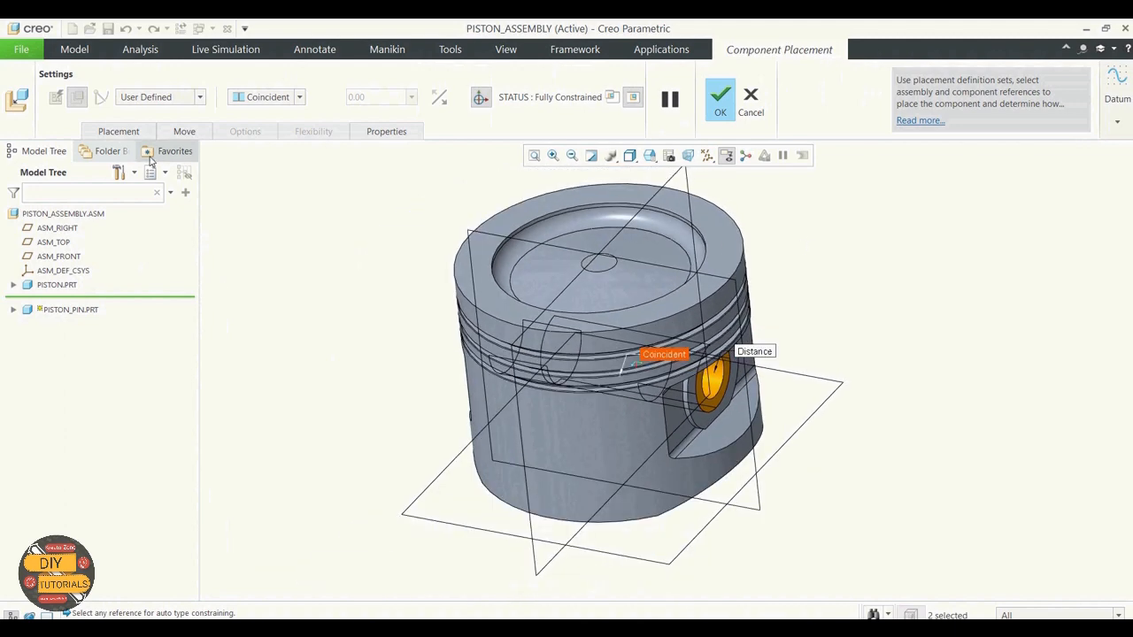
pyautogui.click(118, 131)
pyautogui.click(138, 226)
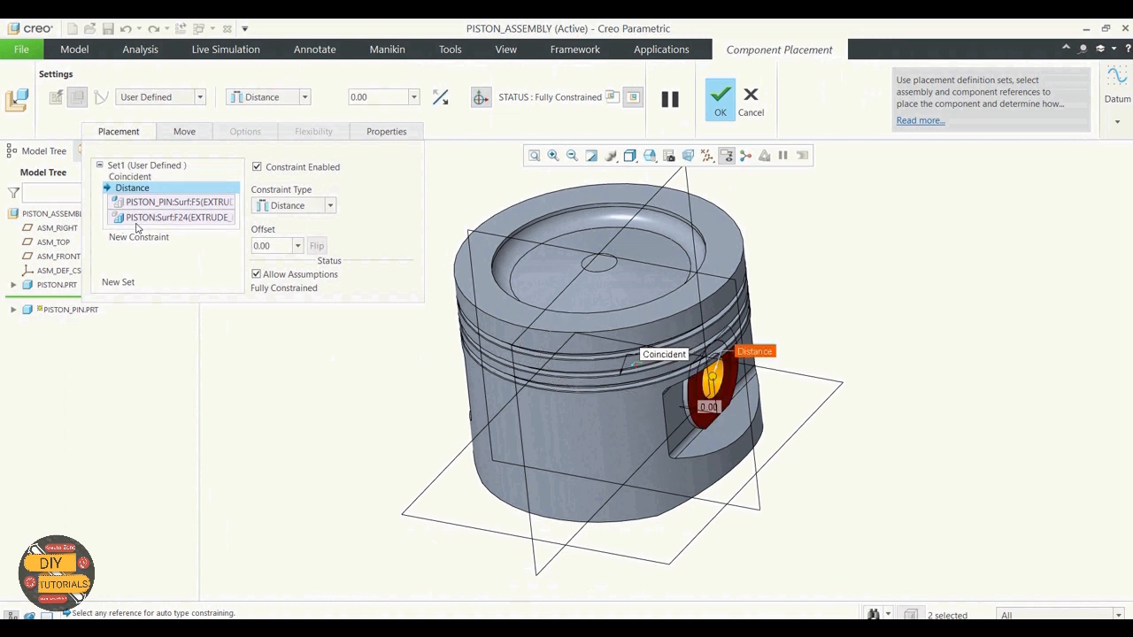
pyautogui.rightClick(148, 191)
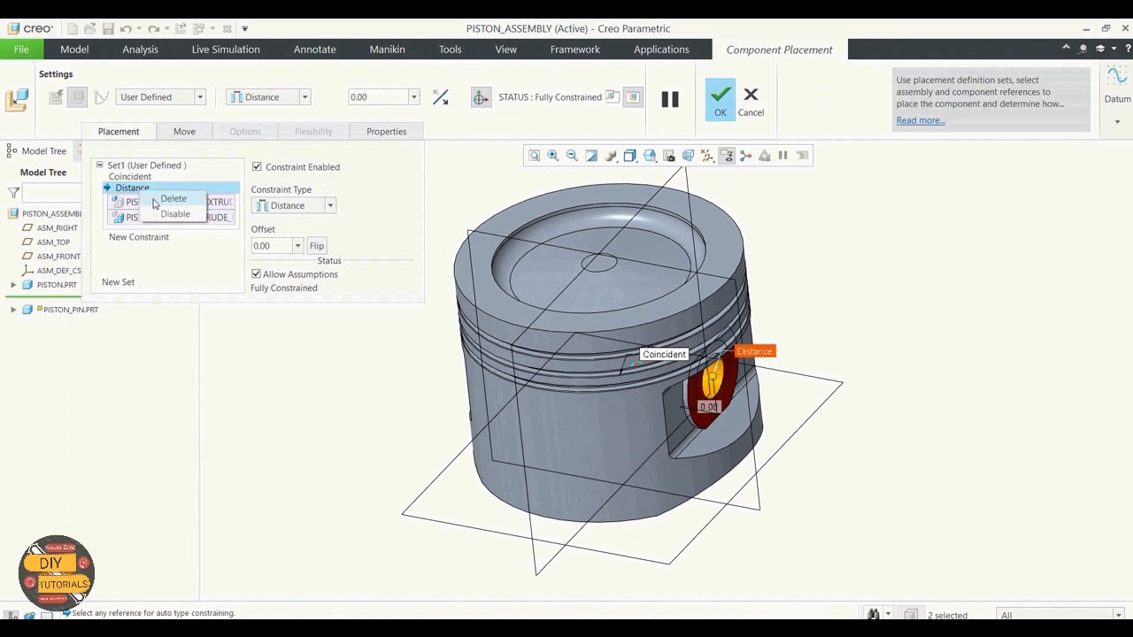
pyautogui.click(172, 198)
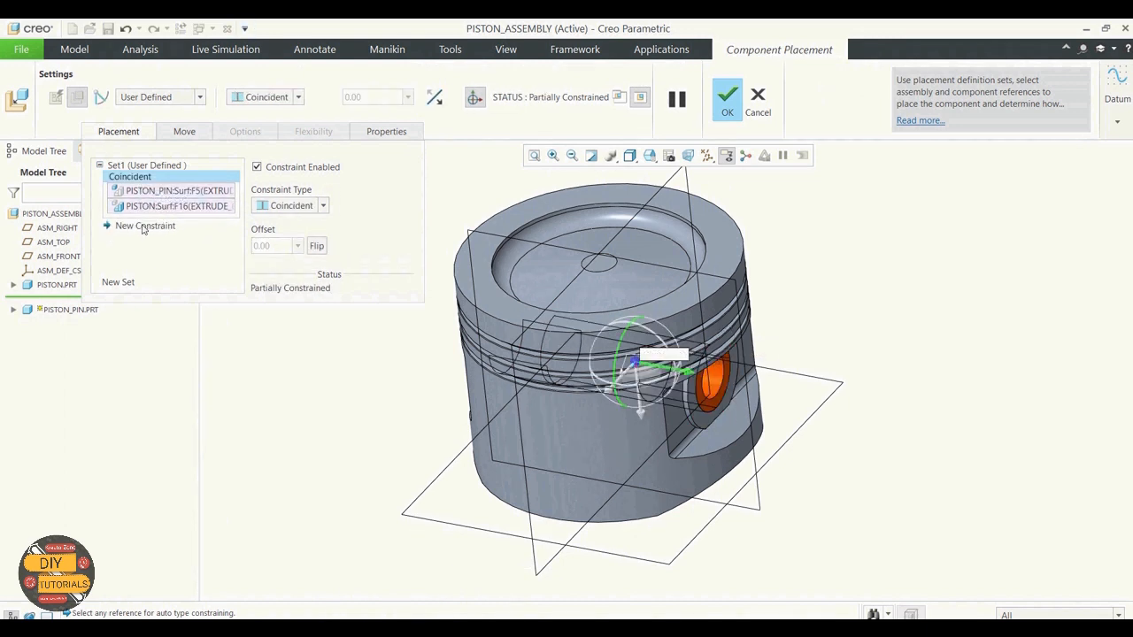
# Step: Start a new constraint for the piston pin and pull the pin out of the piston along its axis
pyautogui.click(142, 236)
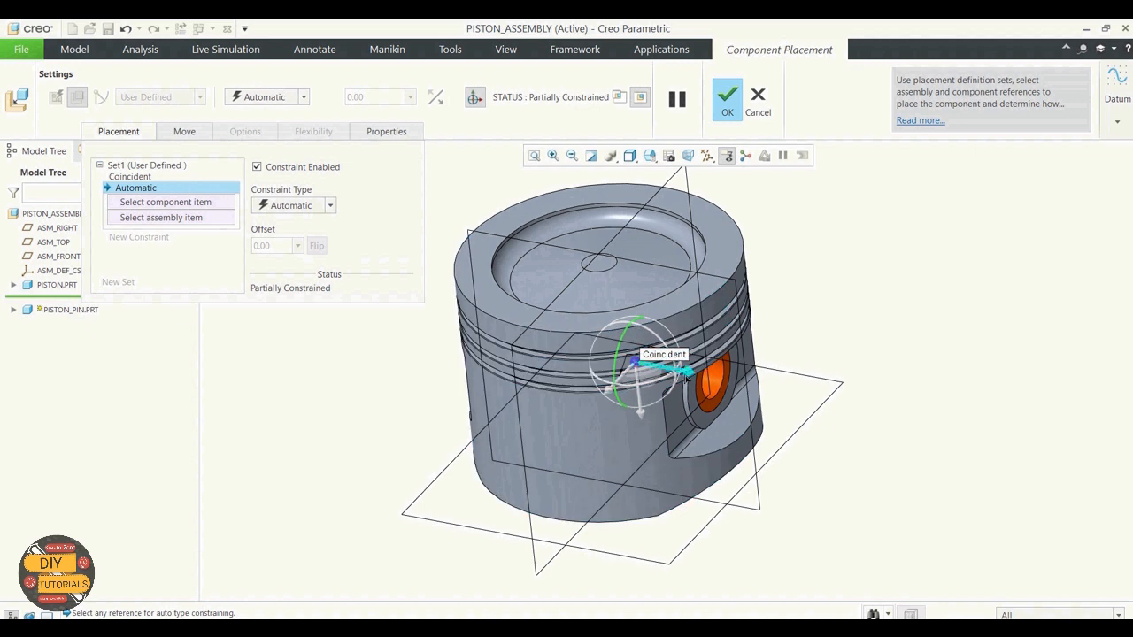
pyautogui.moveTo(689, 379); pyautogui.dragTo(747, 396)
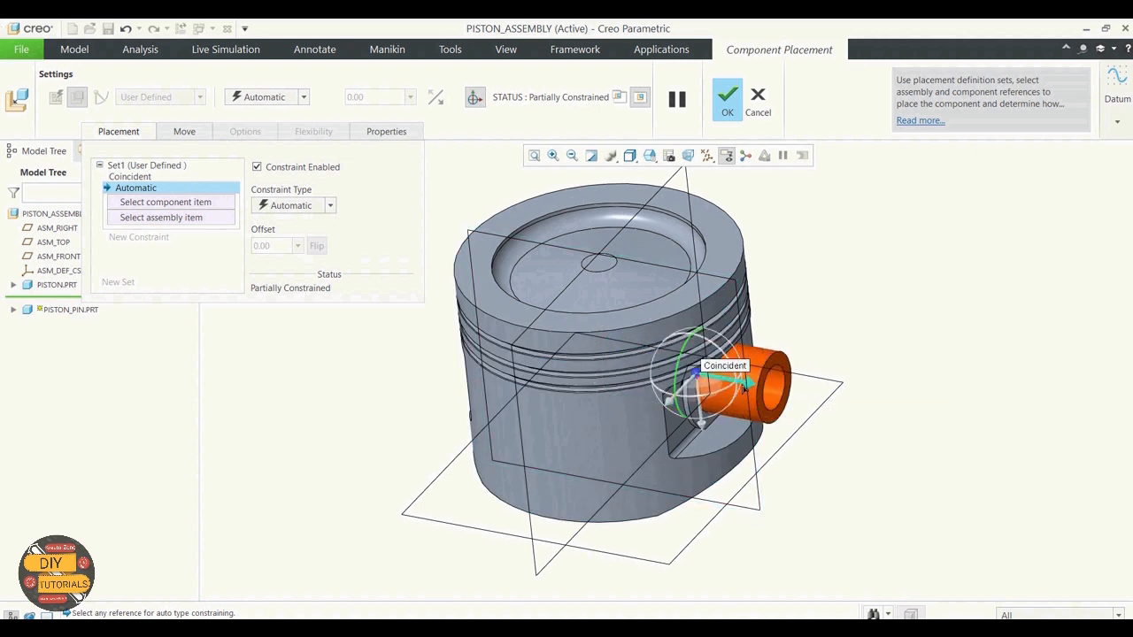
pyautogui.moveTo(743, 388); pyautogui.dragTo(995, 417)
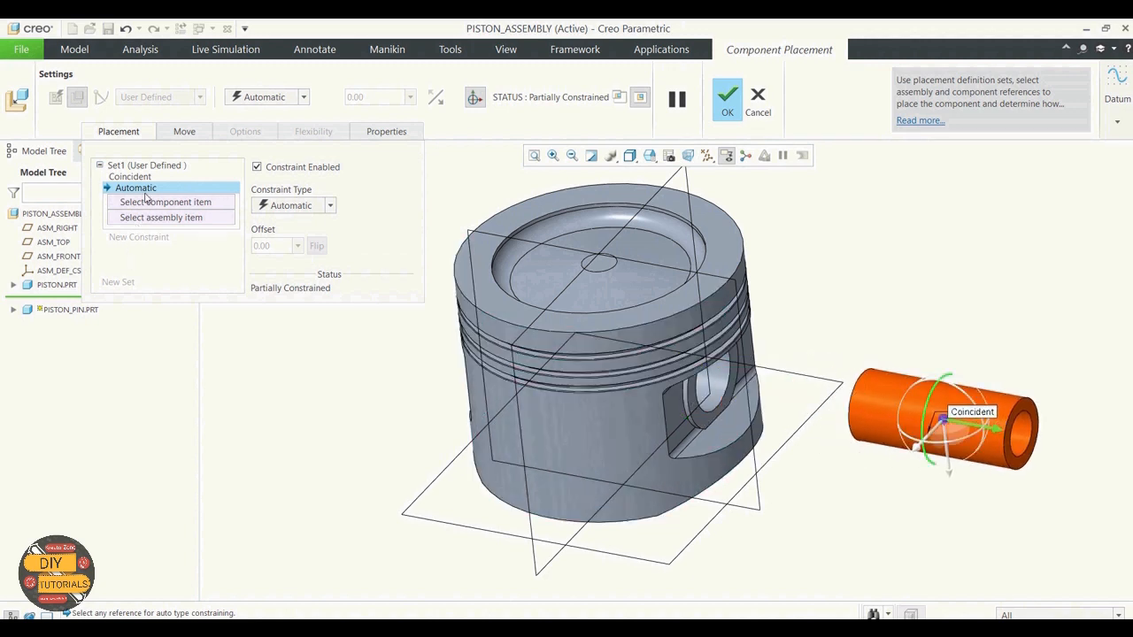
# Step: Add a distance constraint between the piston pin's TOP datum plane and the assembly plane ASM_RIGHT
pyautogui.click(146, 201)
pyautogui.click(13, 310)
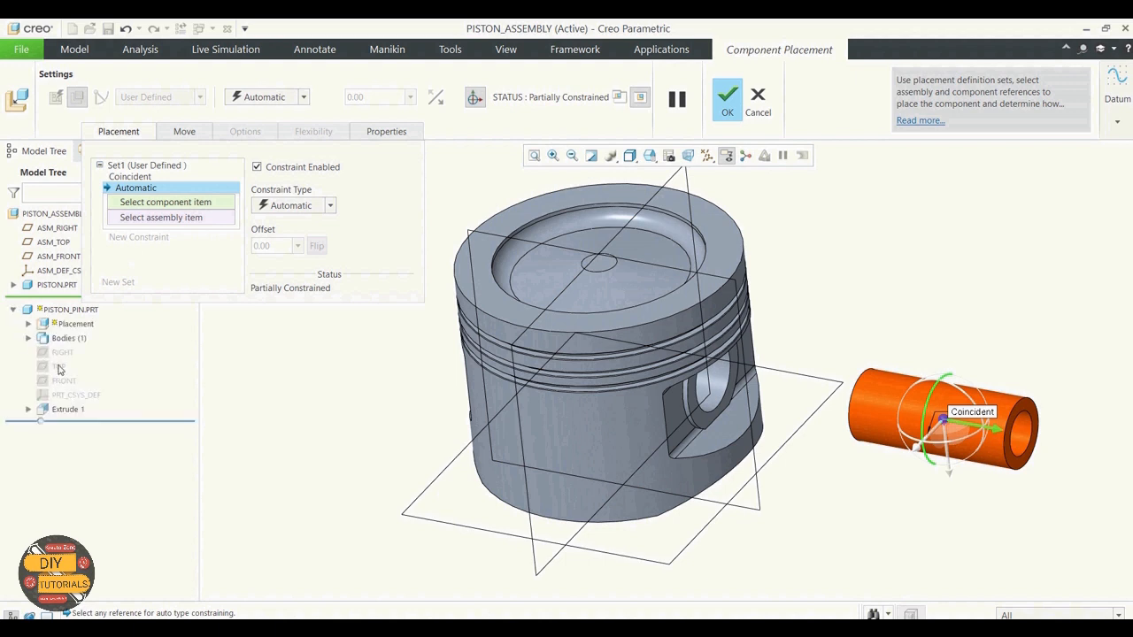
pyautogui.click(62, 353)
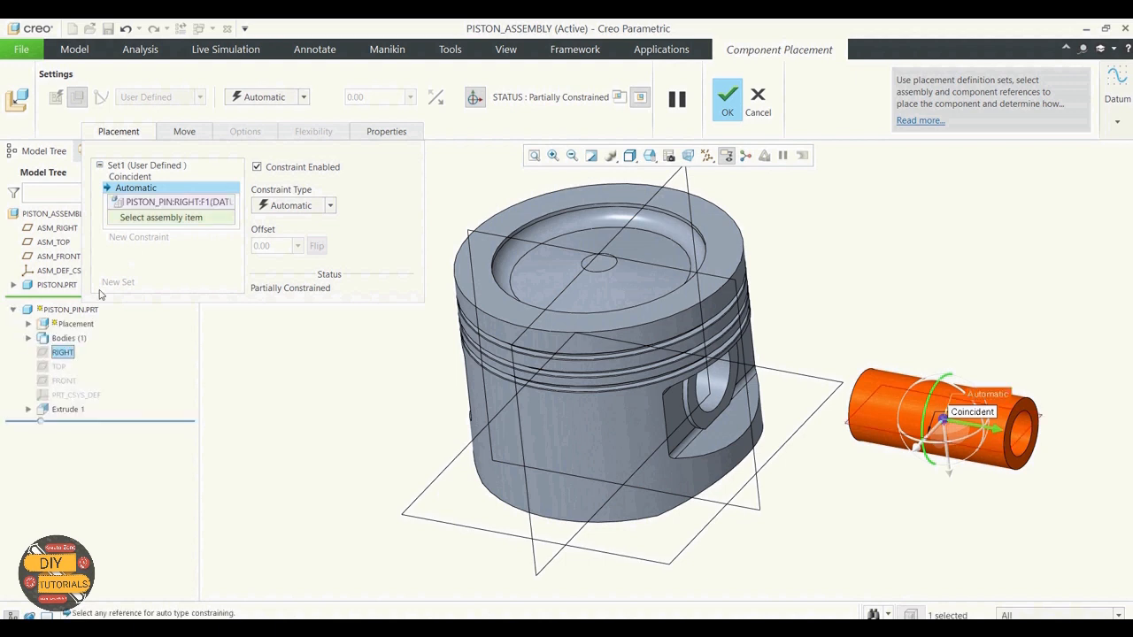
pyautogui.rightClick(137, 204)
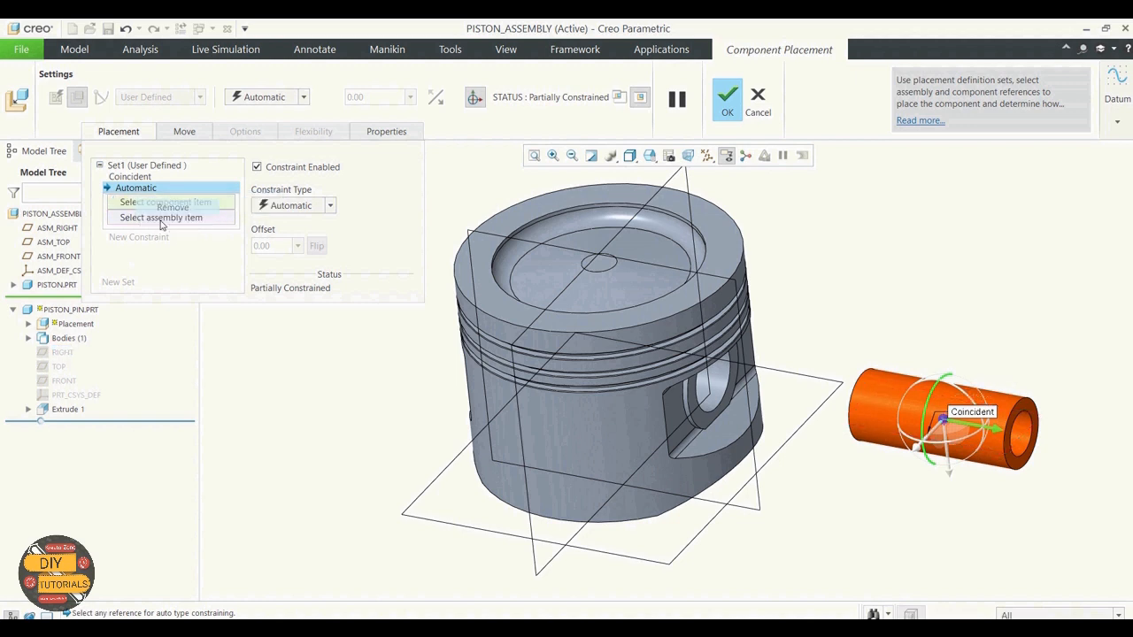
pyautogui.click(169, 208)
pyautogui.click(58, 366)
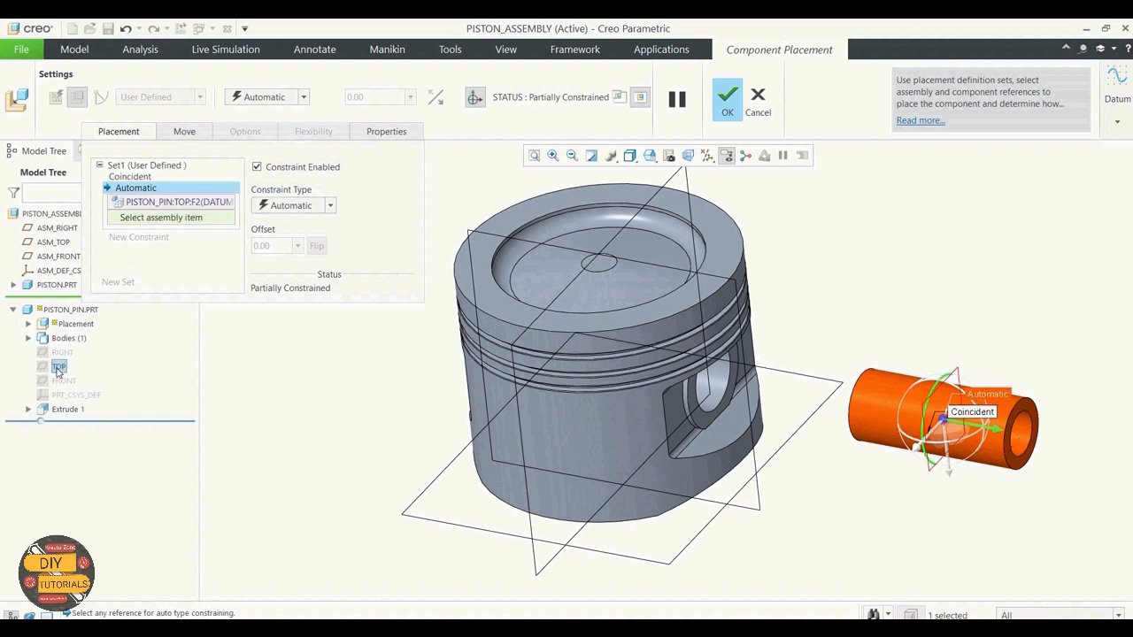
pyautogui.click(524, 332)
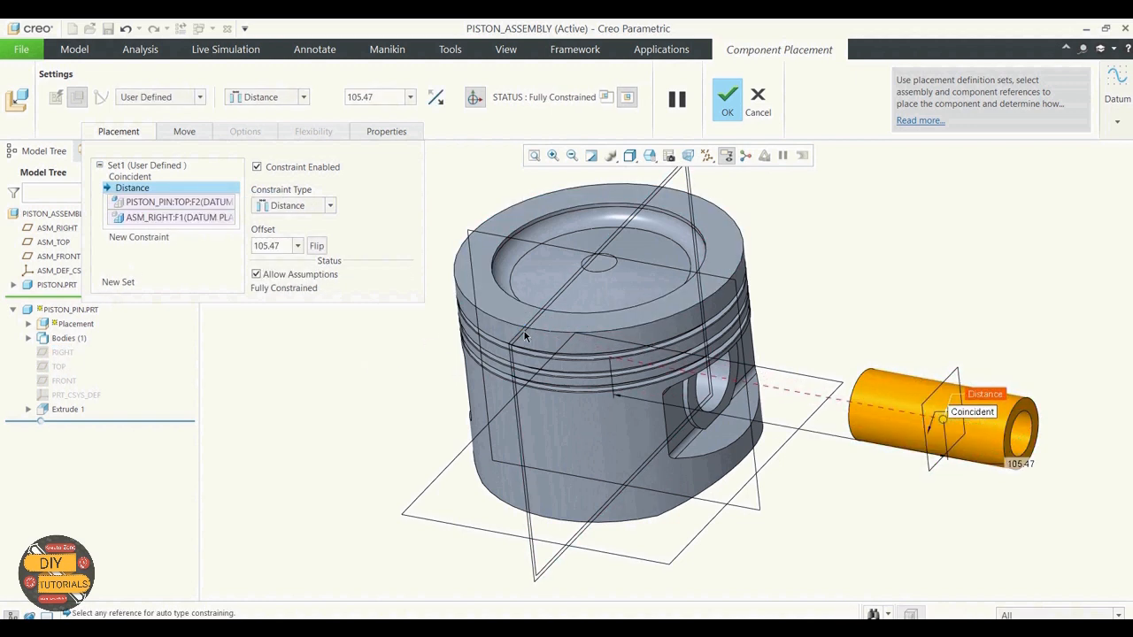
# Step: Set the offset between the pin's TOP plane and ASM_RIGHT to 0 and accept the pin's placement
pyautogui.doubleClick(282, 245)
pyautogui.write('0')
pyautogui.press('Return')
pyautogui.moveTo(866, 421)
pyautogui.mouseDown(button='middle')
pyautogui.moveTo(830, 389)
pyautogui.moveTo(936, 409)
pyautogui.moveTo(867, 421)
pyautogui.moveTo(876, 431)
pyautogui.mouseUp(button='middle')
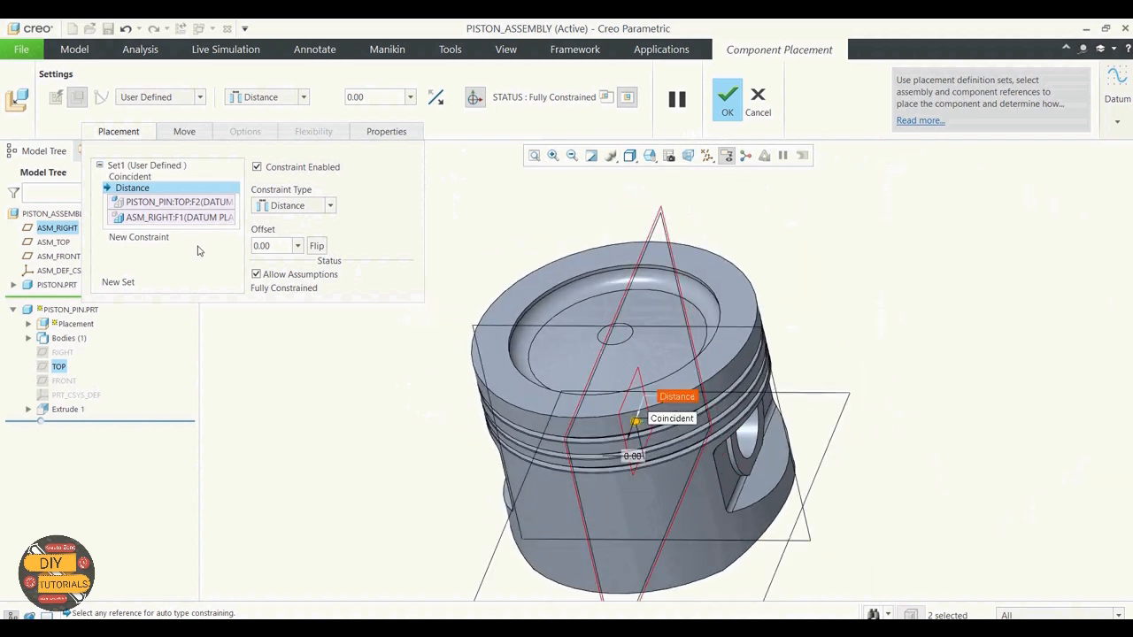
pyautogui.click(736, 112)
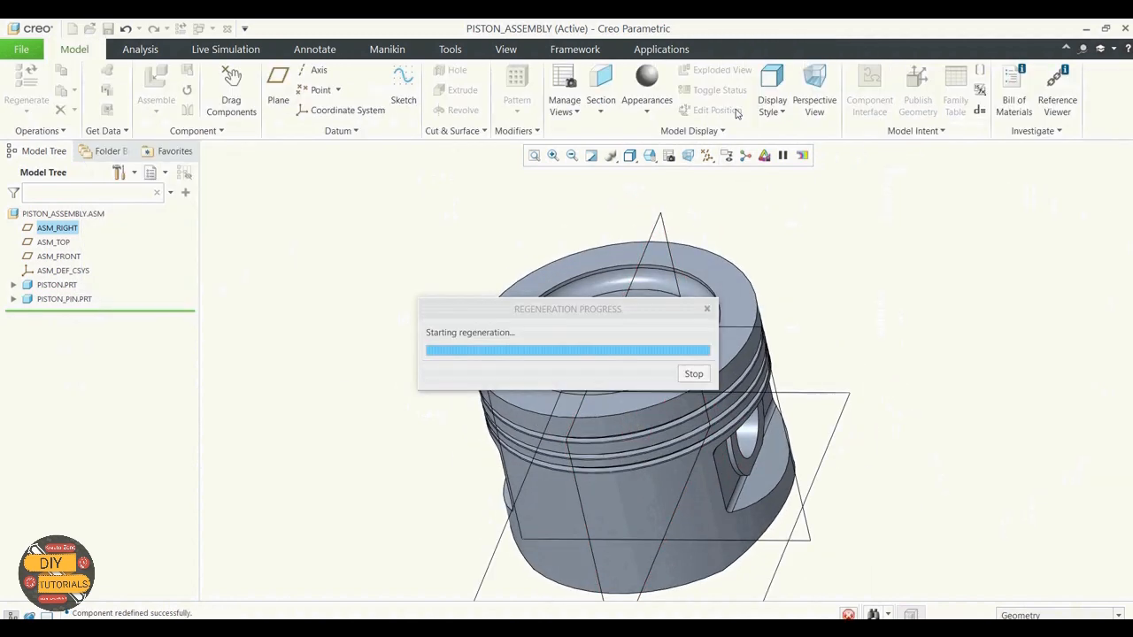
# Step: Bring ring_oil.prt into the assembly as a new component
pyautogui.moveTo(453, 382)
pyautogui.mouseDown(button='middle')
pyautogui.moveTo(442, 394)
pyautogui.moveTo(442, 381)
pyautogui.mouseUp(button='middle')
pyautogui.scroll(-2, 406, 429)
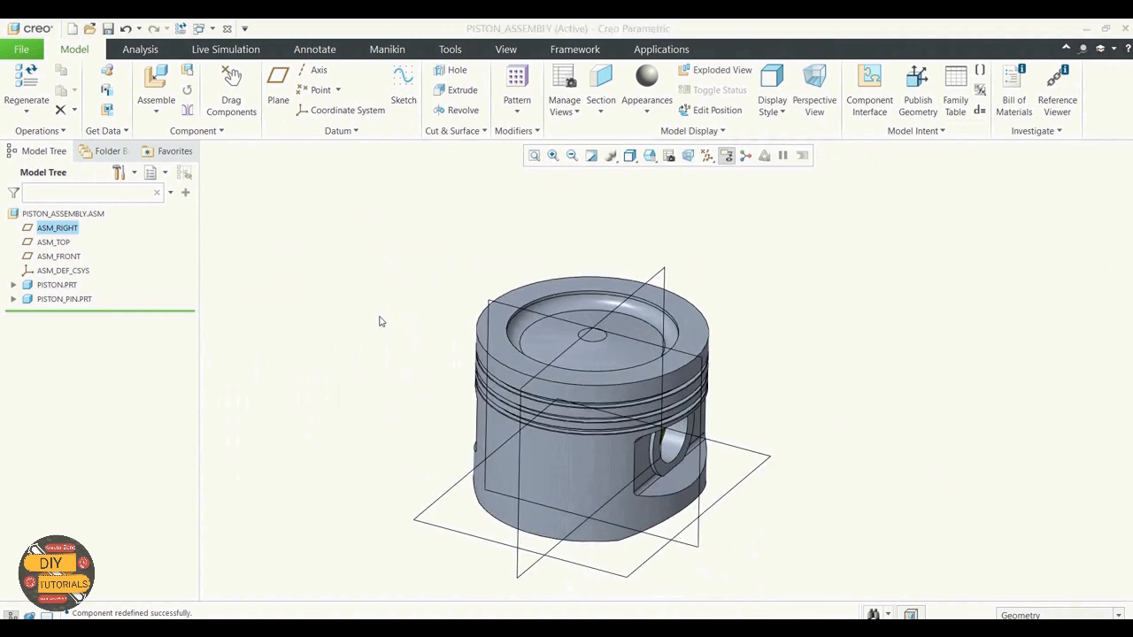
pyautogui.click(156, 112)
pyautogui.click(170, 129)
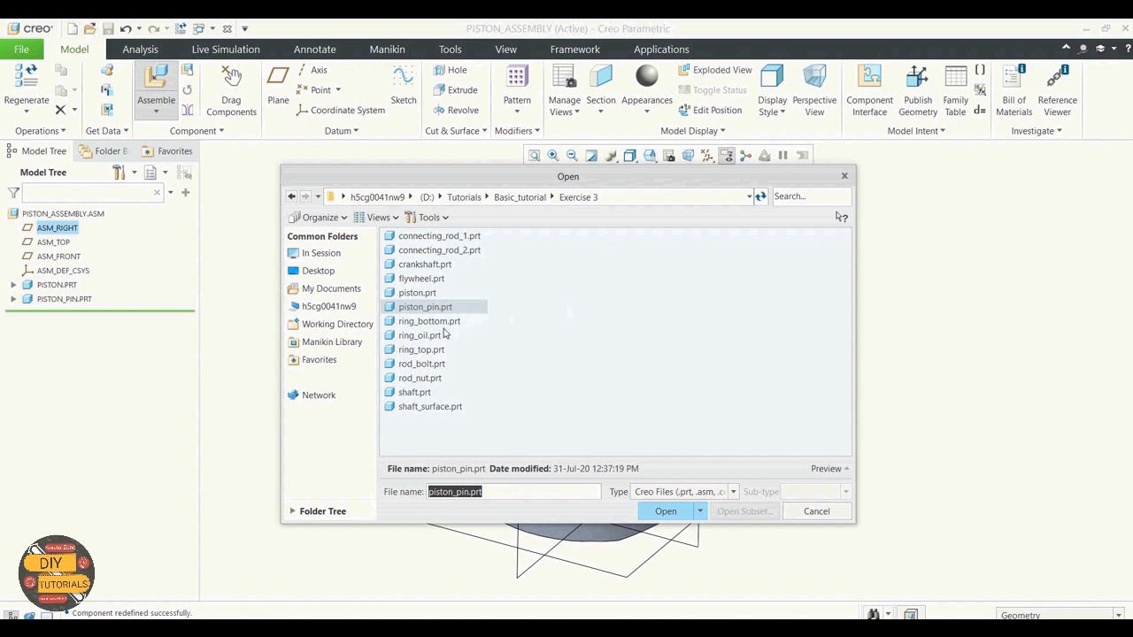
pyautogui.click(434, 335)
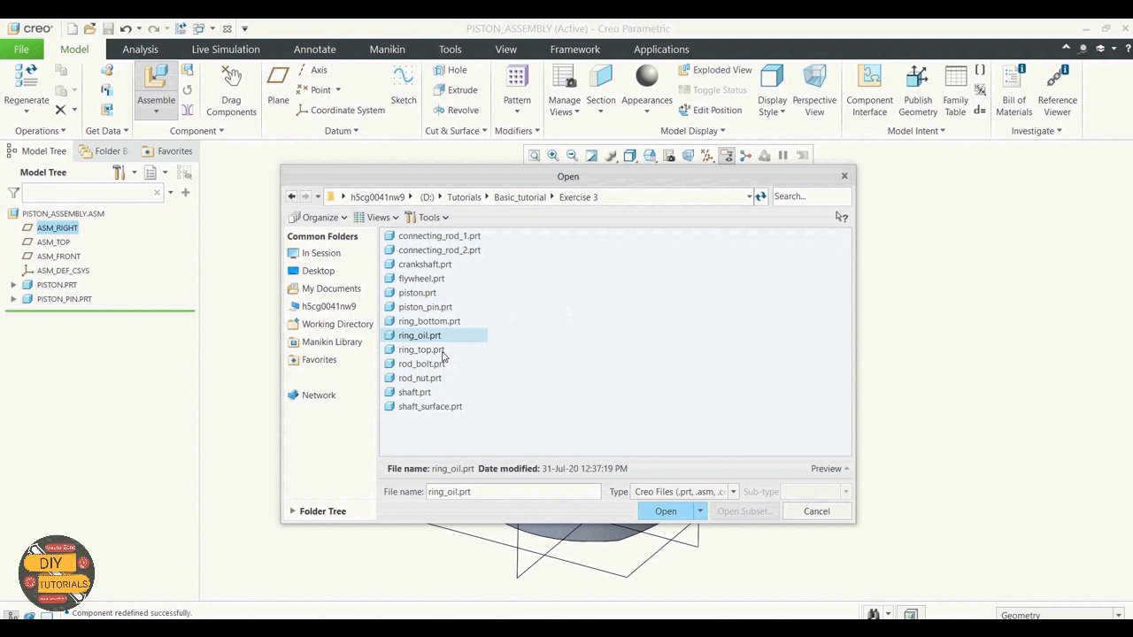
pyautogui.click(666, 512)
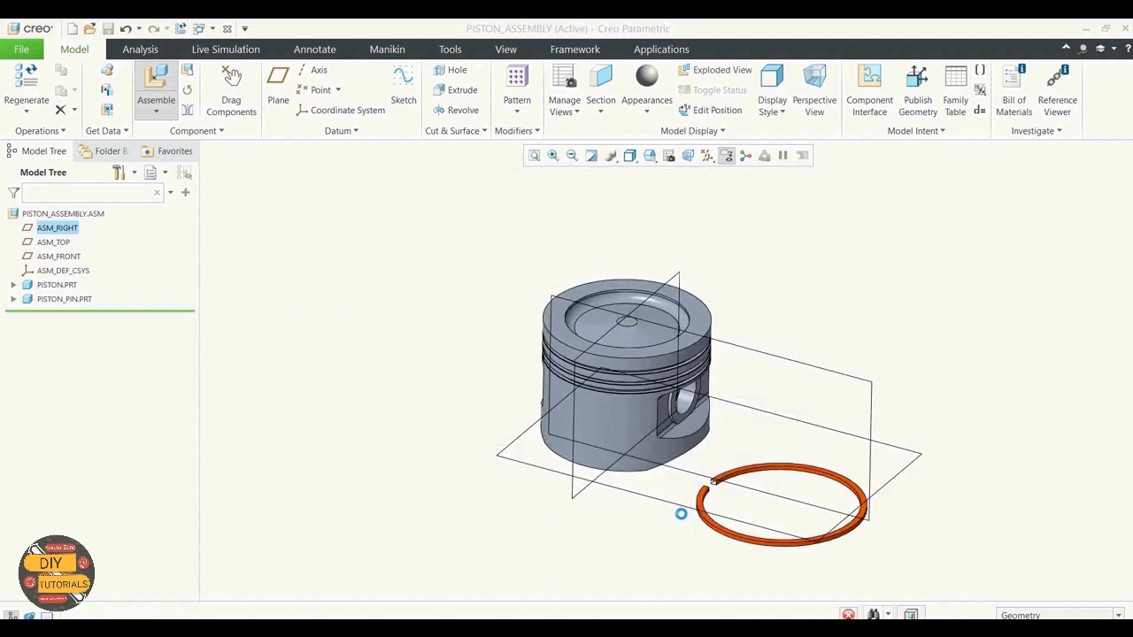
# Step: Add a distance constraint between the oil ring's flat face and the upper side face of the piston's topmost groove
pyautogui.scroll(-3, 708, 508)
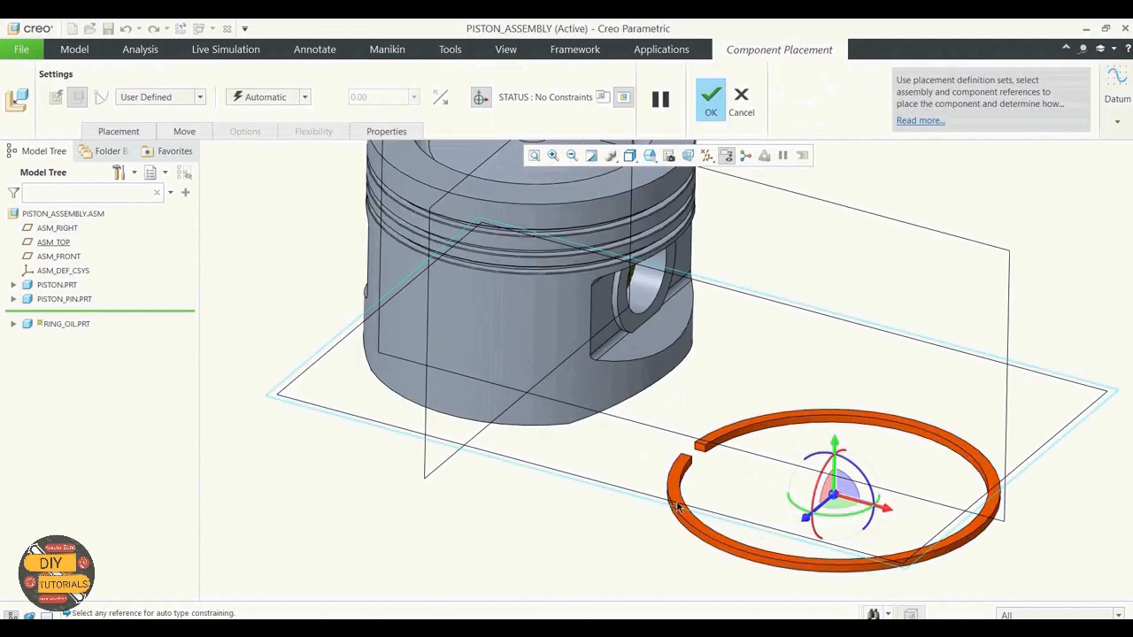
pyautogui.scroll(3, 680, 479)
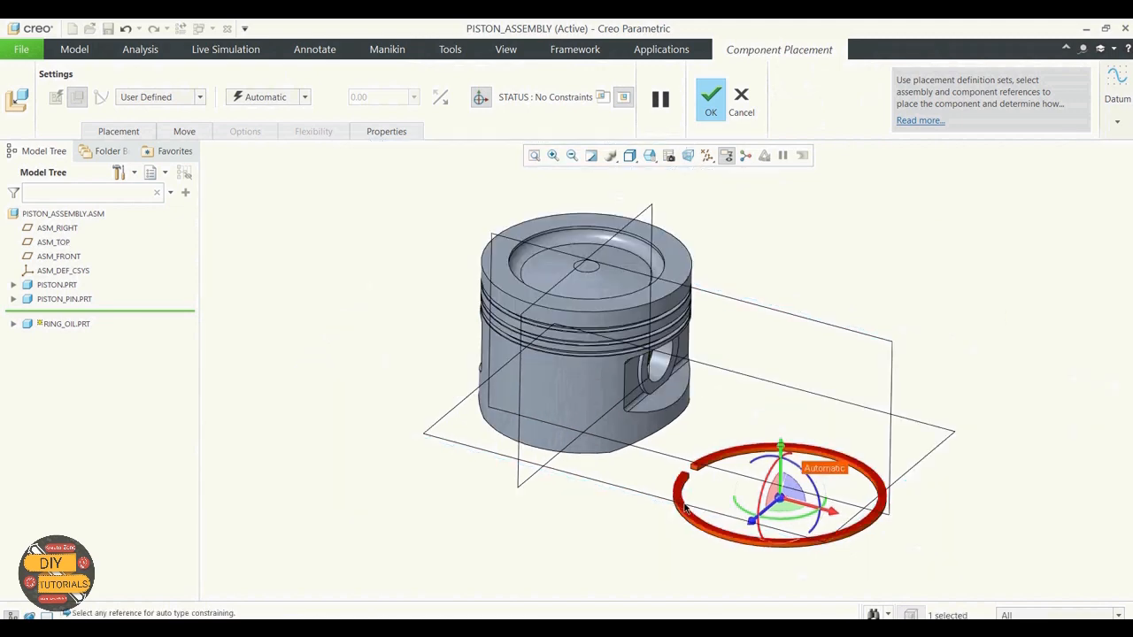
pyautogui.click(405, 367)
pyautogui.scroll(-8, 425, 463)
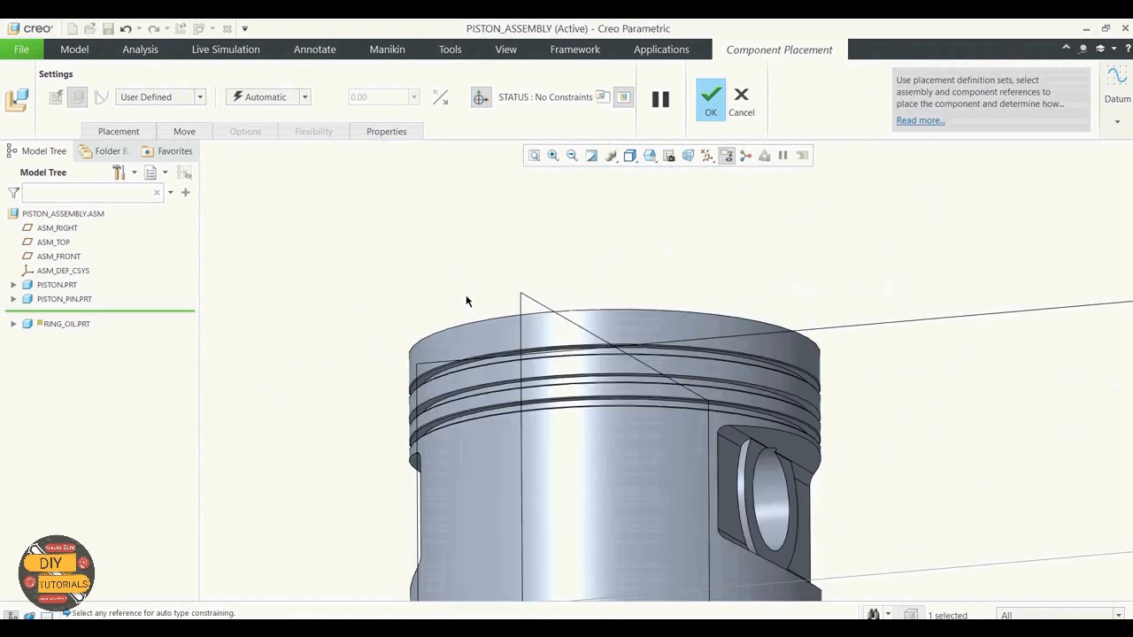
pyautogui.click(445, 417)
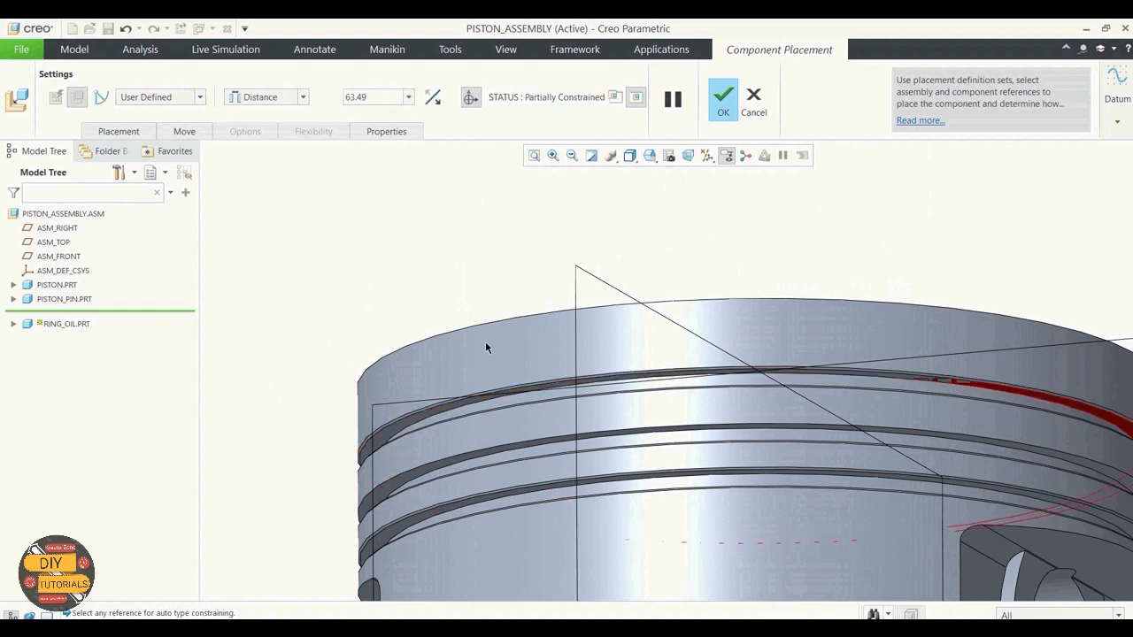
# Step: Set the distance offset between the oil ring's flat face and the groove face to 0
pyautogui.scroll(8, 485, 341)
pyautogui.moveTo(554, 472); pyautogui.dragTo(554, 499, button='middle')
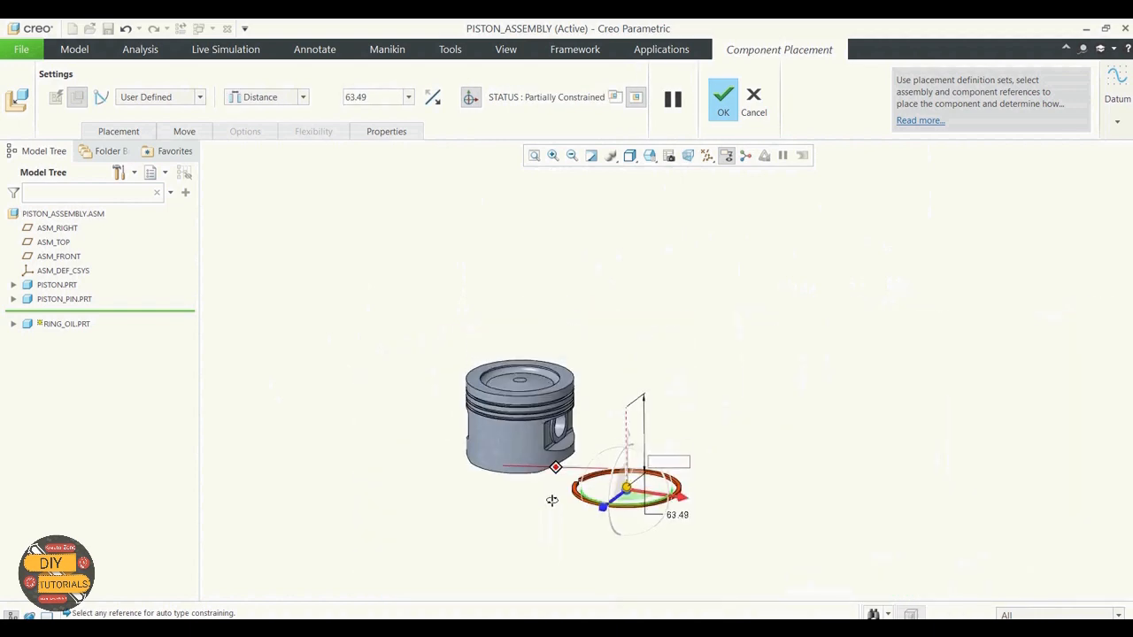
pyautogui.doubleClick(381, 95)
pyautogui.write('0')
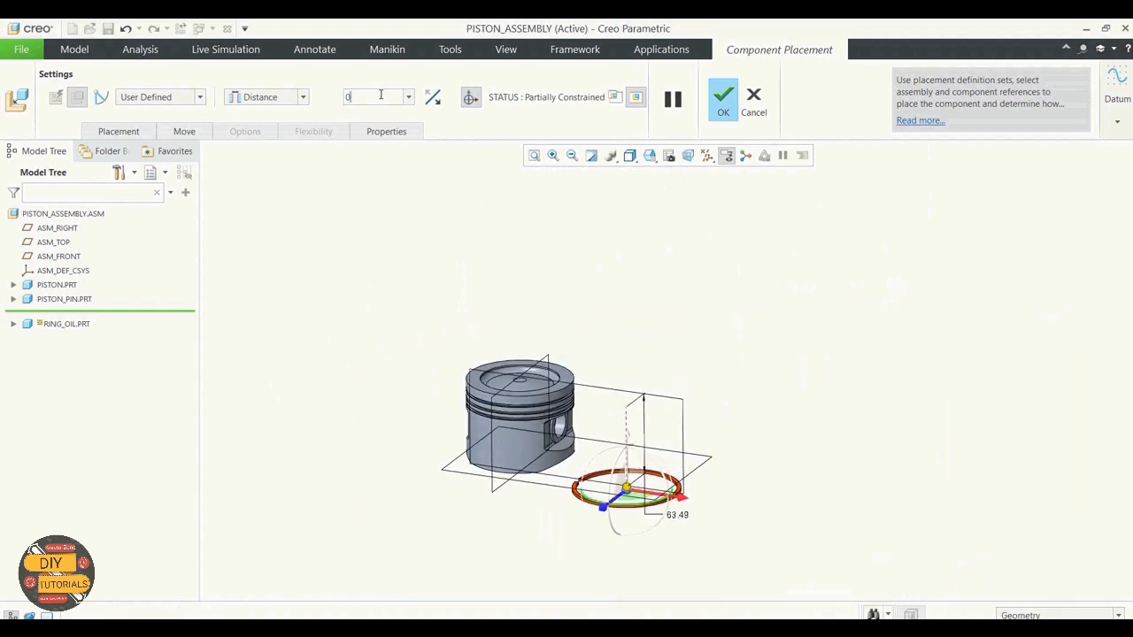
pyautogui.press('Return')
pyautogui.moveTo(771, 304); pyautogui.dragTo(771, 329, button='middle')
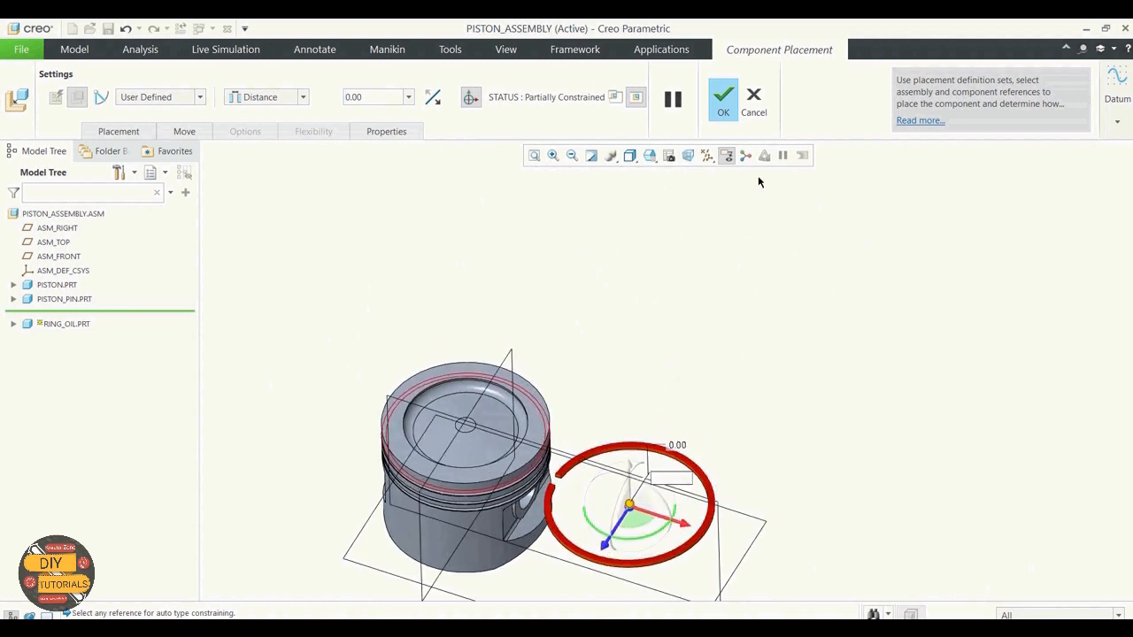
# Step: Turn on the axis display and constrain the oil ring's outer cylindrical surface coincident with the piston's cylindrical surface
pyautogui.click(708, 156)
pyautogui.click(709, 188)
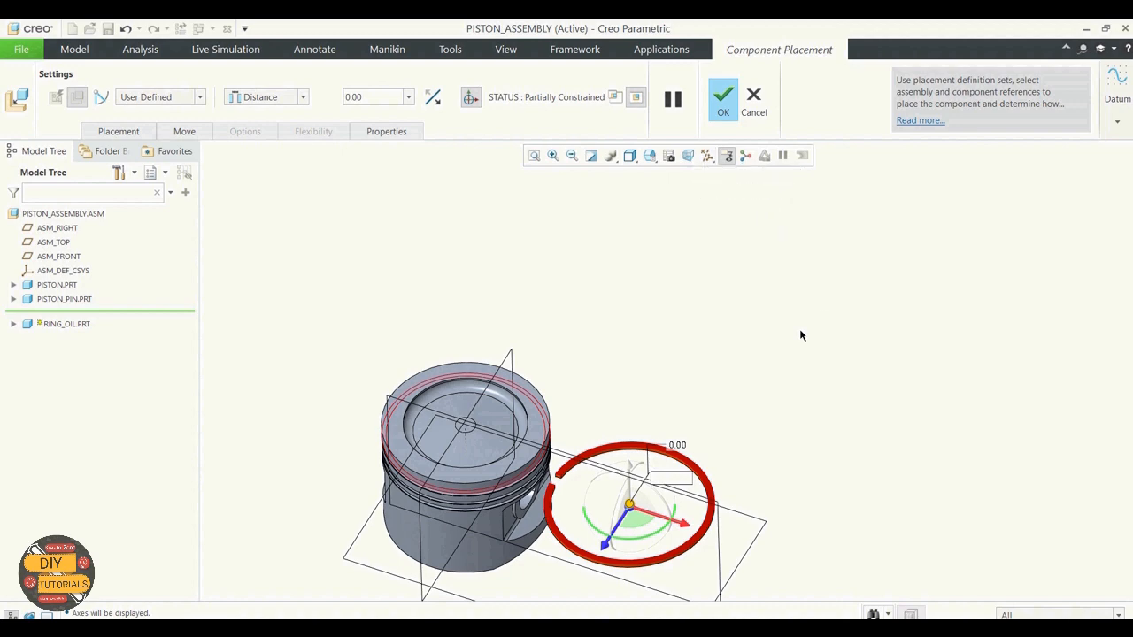
pyautogui.moveTo(801, 332)
pyautogui.mouseDown(button='middle')
pyautogui.moveTo(799, 295)
pyautogui.moveTo(774, 322)
pyautogui.mouseUp(button='middle')
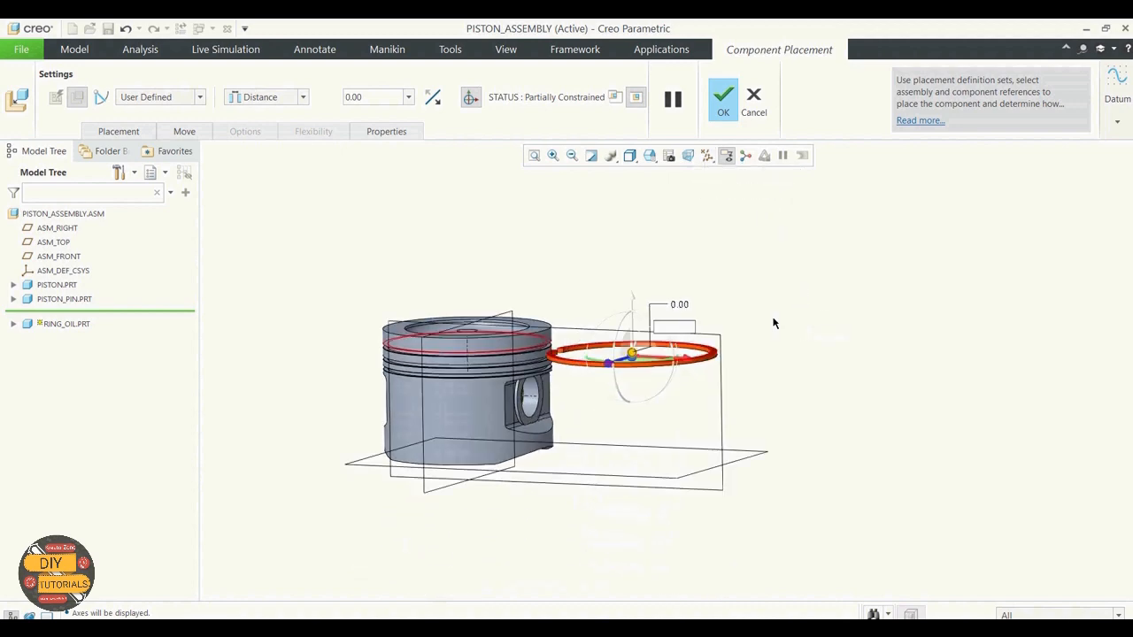
pyautogui.scroll(3, 714, 363)
pyautogui.click(713, 365)
pyautogui.scroll(-3, 820, 367)
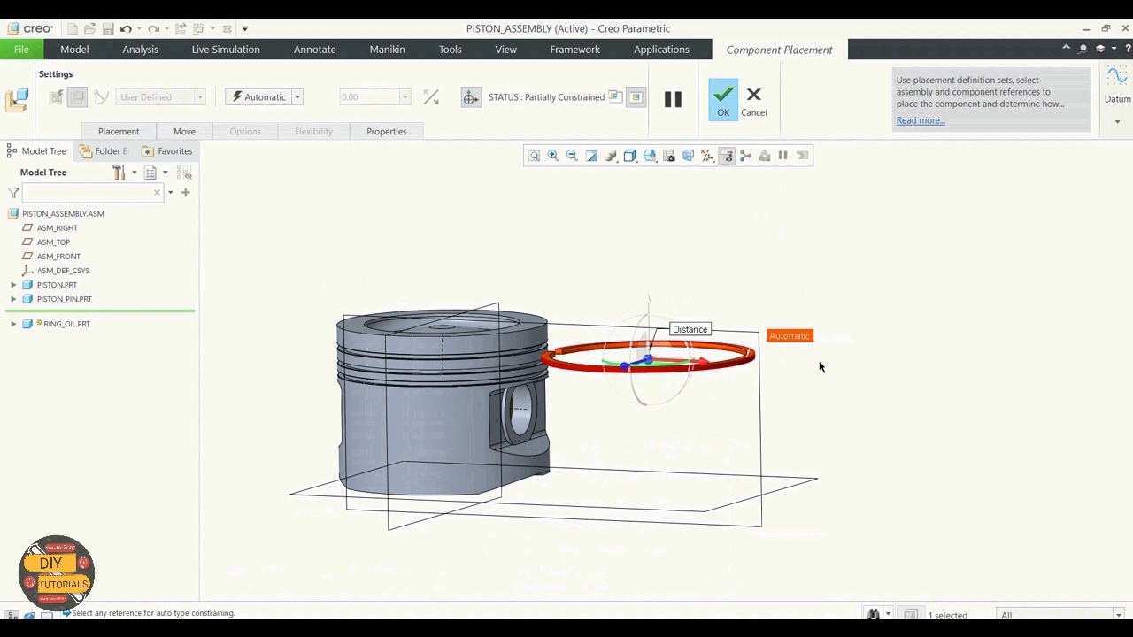
pyautogui.click(483, 356)
# Step: Add a third constraint to the oil ring's placement set alongside its distance and coincident constraints
pyautogui.moveTo(714, 294); pyautogui.dragTo(762, 315, button='middle')
pyautogui.scroll(-3, 825, 395)
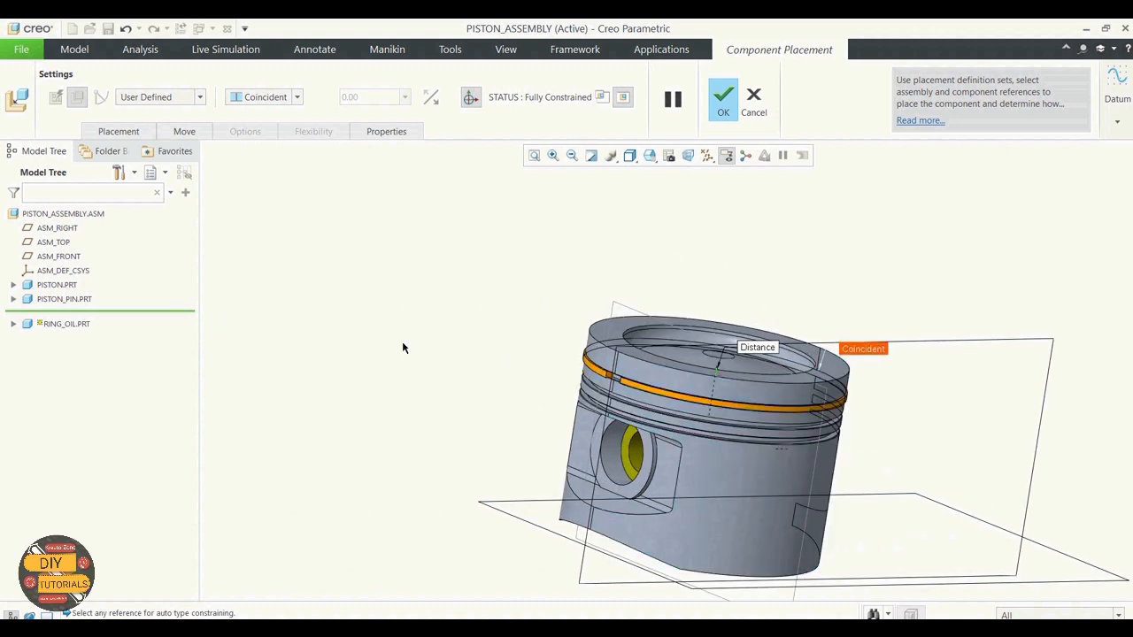
pyautogui.click(13, 324)
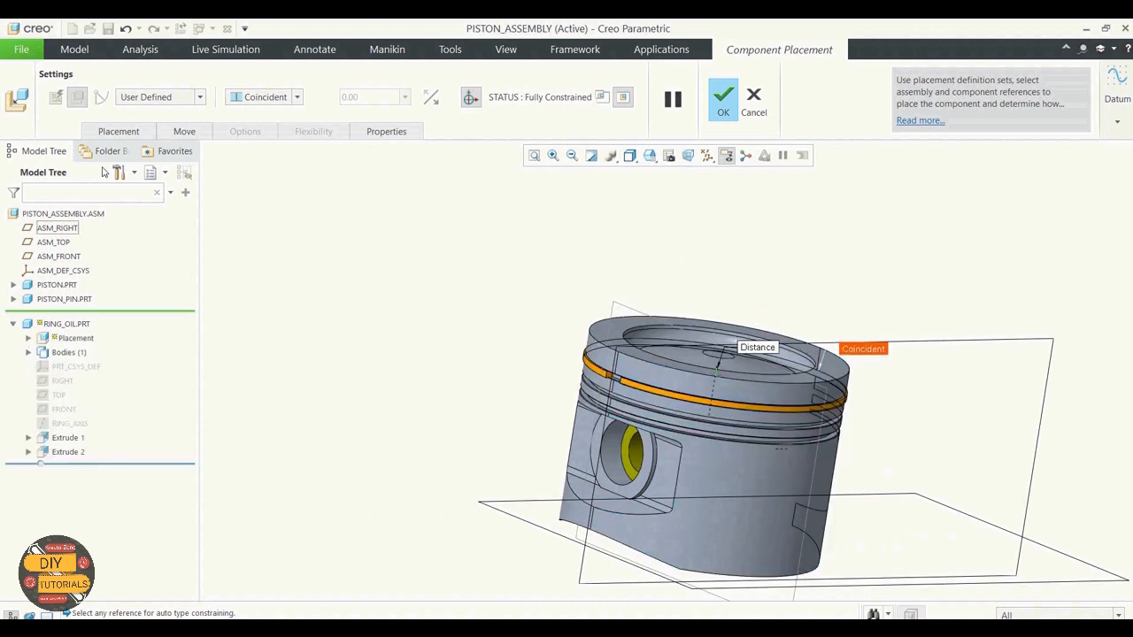
pyautogui.click(119, 131)
pyautogui.click(142, 237)
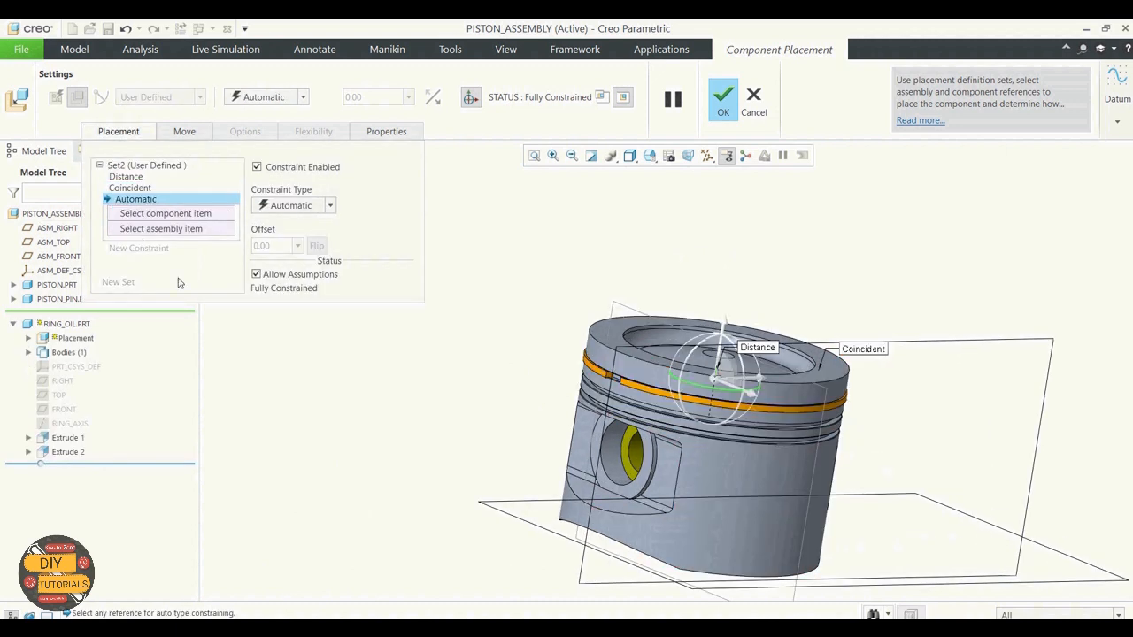
pyautogui.click(140, 177)
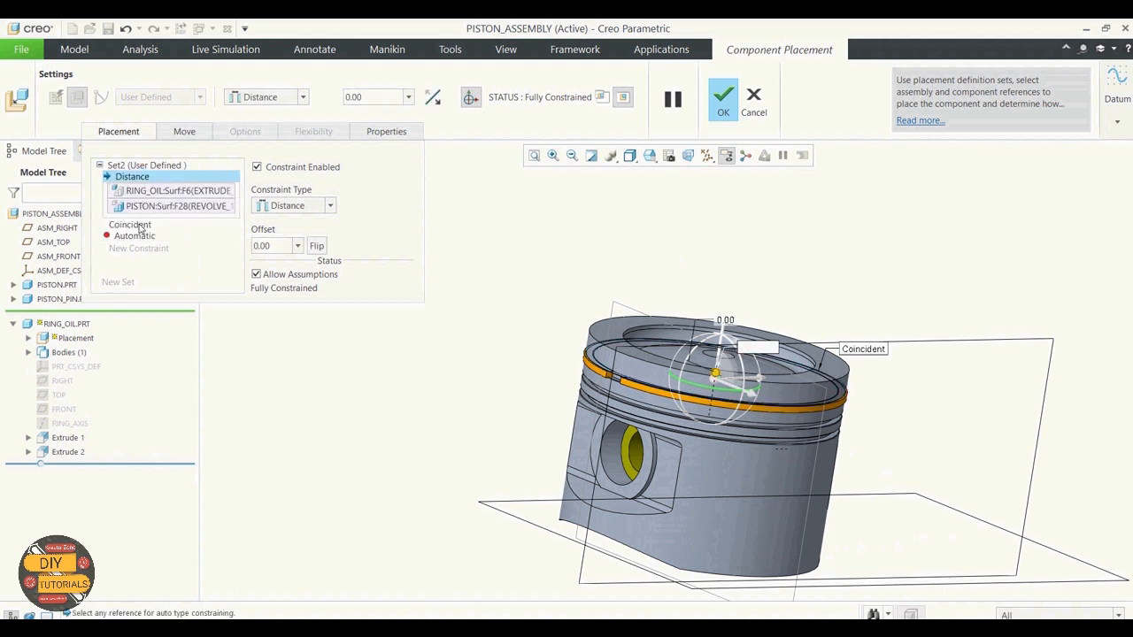
pyautogui.click(141, 224)
pyautogui.click(147, 238)
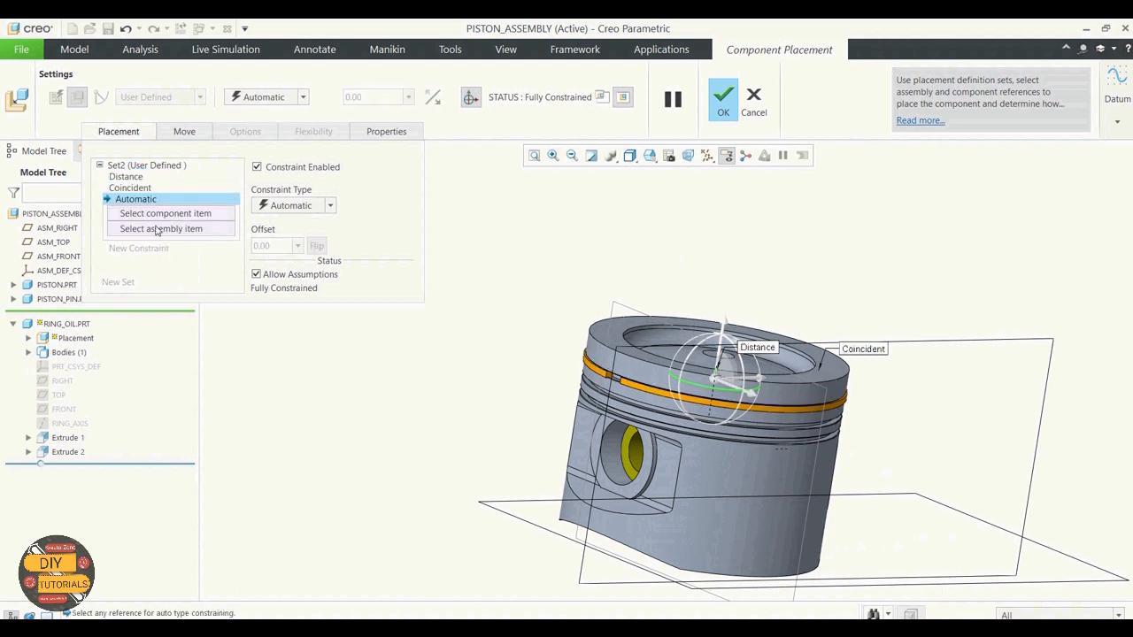
pyautogui.click(60, 395)
pyautogui.rightClick(173, 213)
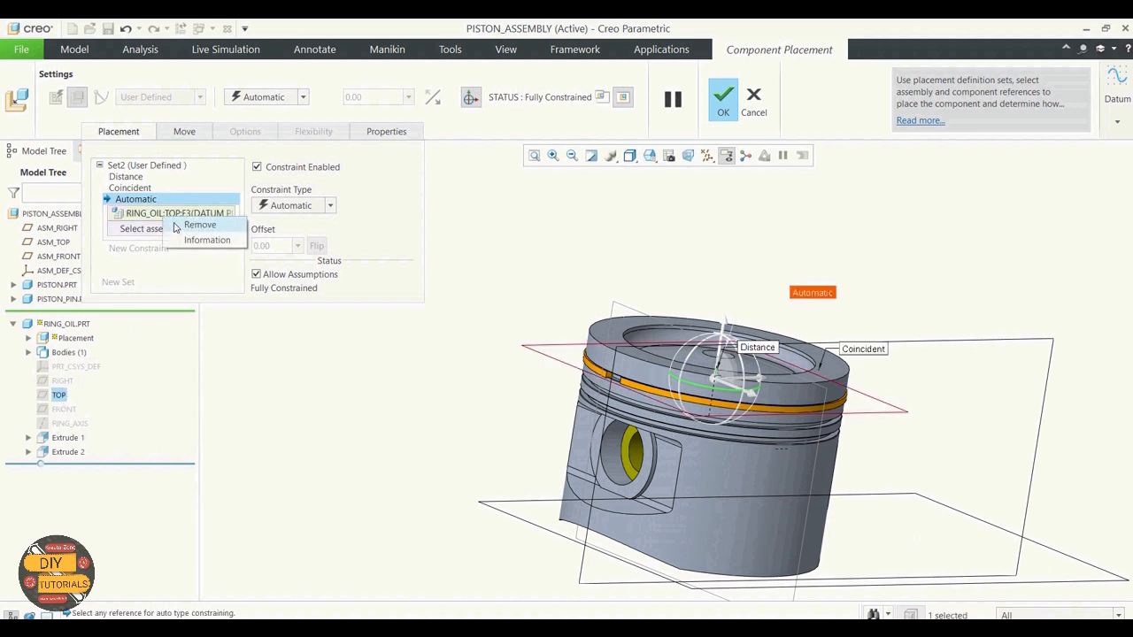
pyautogui.click(188, 222)
# Step: Constrain the oil ring's RIGHT datum plane to the assembly's ASM_RIGHT plane with an Angle Offset
pyautogui.click(60, 382)
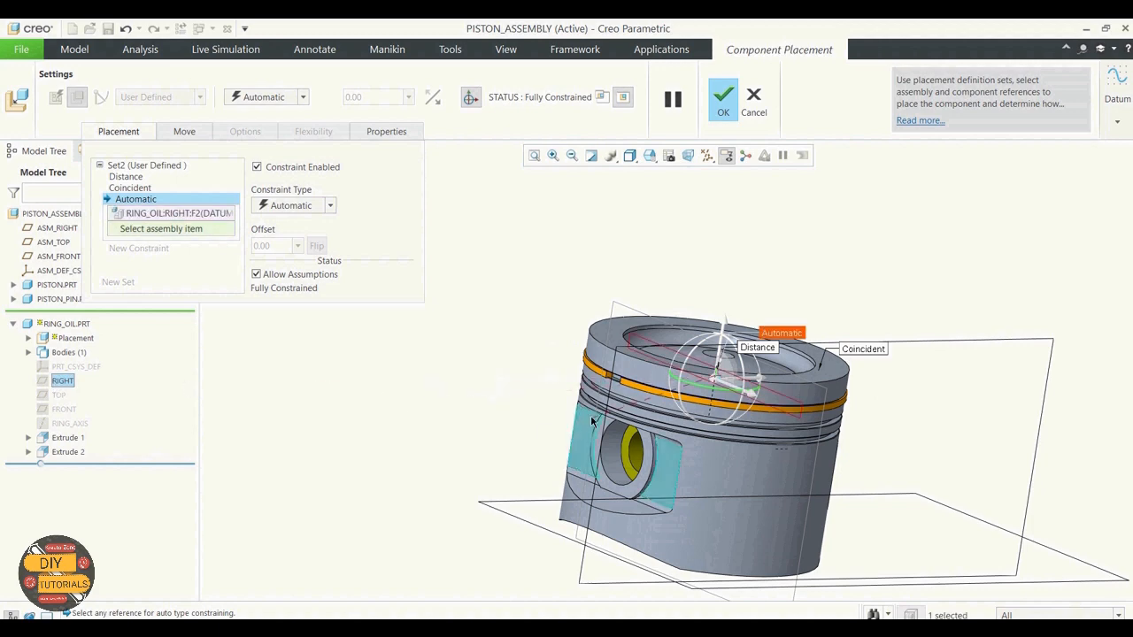
pyautogui.moveTo(497, 357); pyautogui.dragTo(544, 335, button='middle')
pyautogui.click(563, 381)
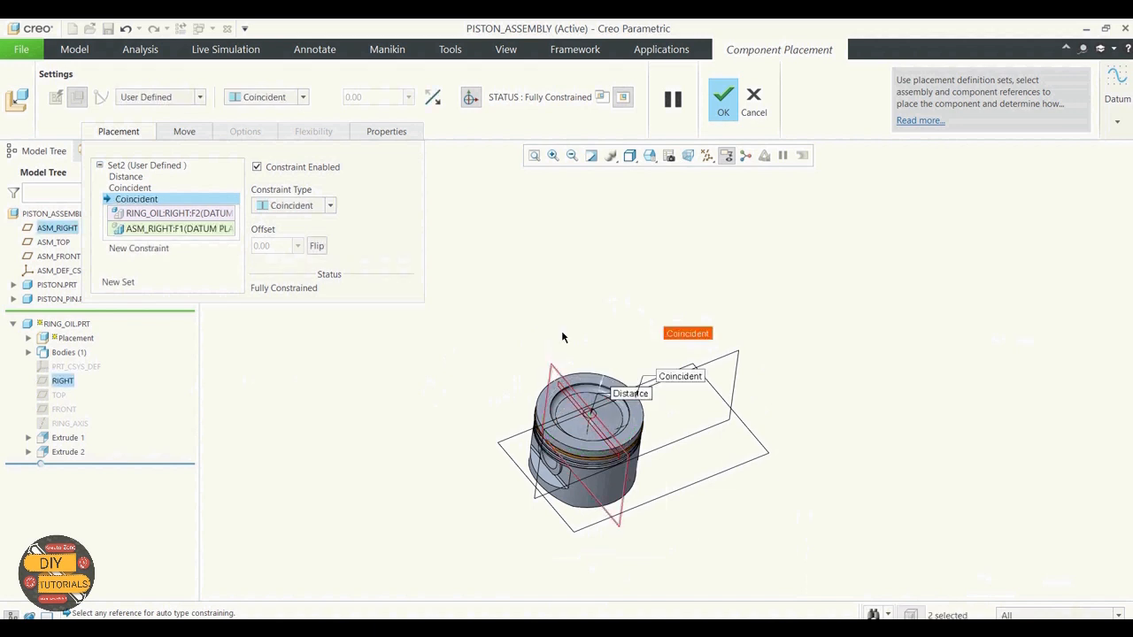
pyautogui.moveTo(558, 293); pyautogui.dragTo(543, 301, button='middle')
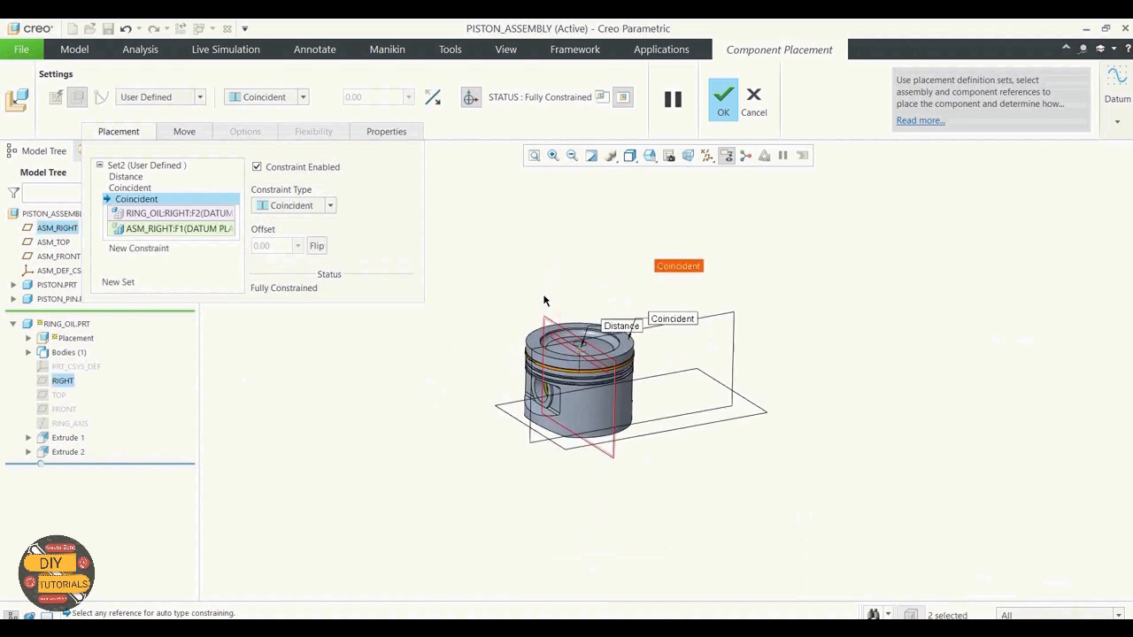
pyautogui.click(331, 205)
pyautogui.click(328, 233)
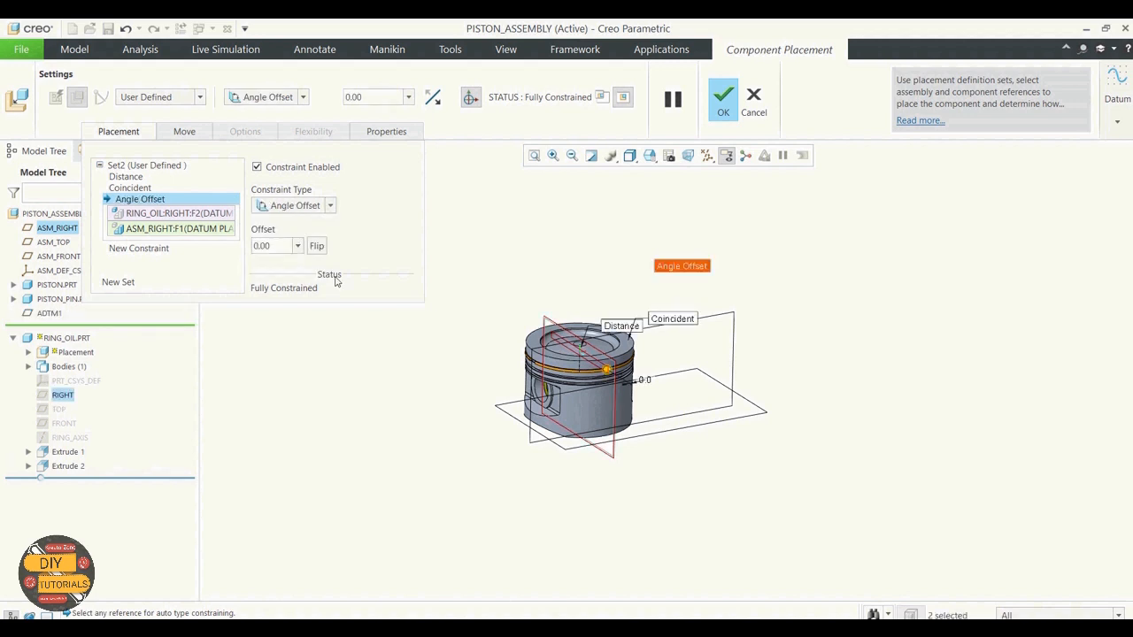
# Step: Set the oil ring's angle offset from ASM_RIGHT to 60 degrees and check where the ring gap sits
pyautogui.doubleClick(282, 252)
pyautogui.write('60')
pyautogui.press('Return')
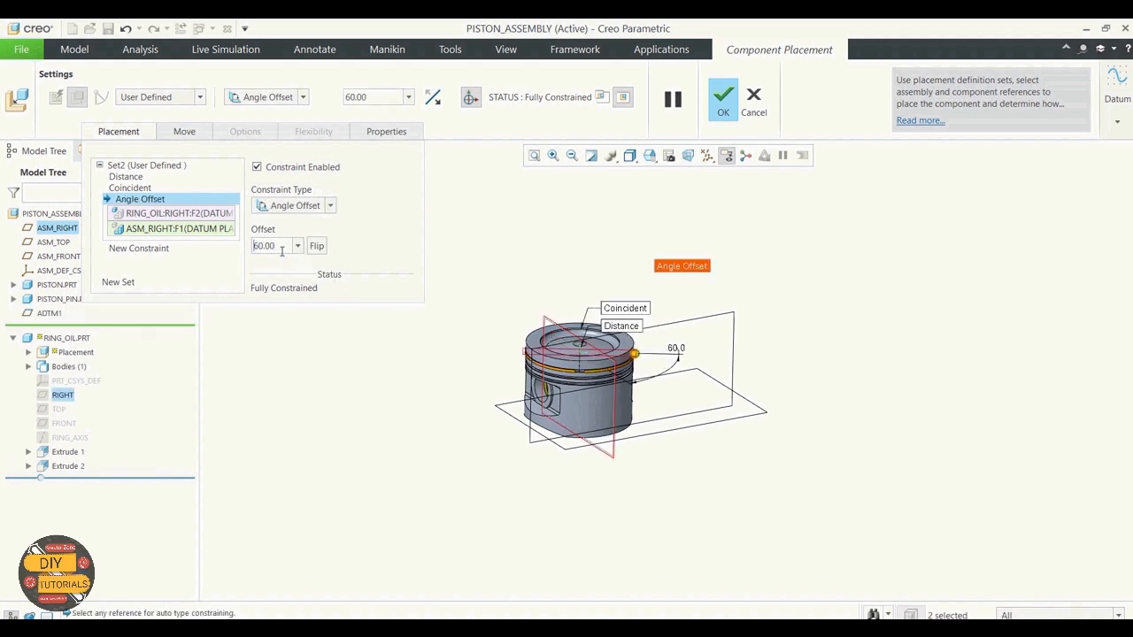
pyautogui.scroll(5, 528, 406)
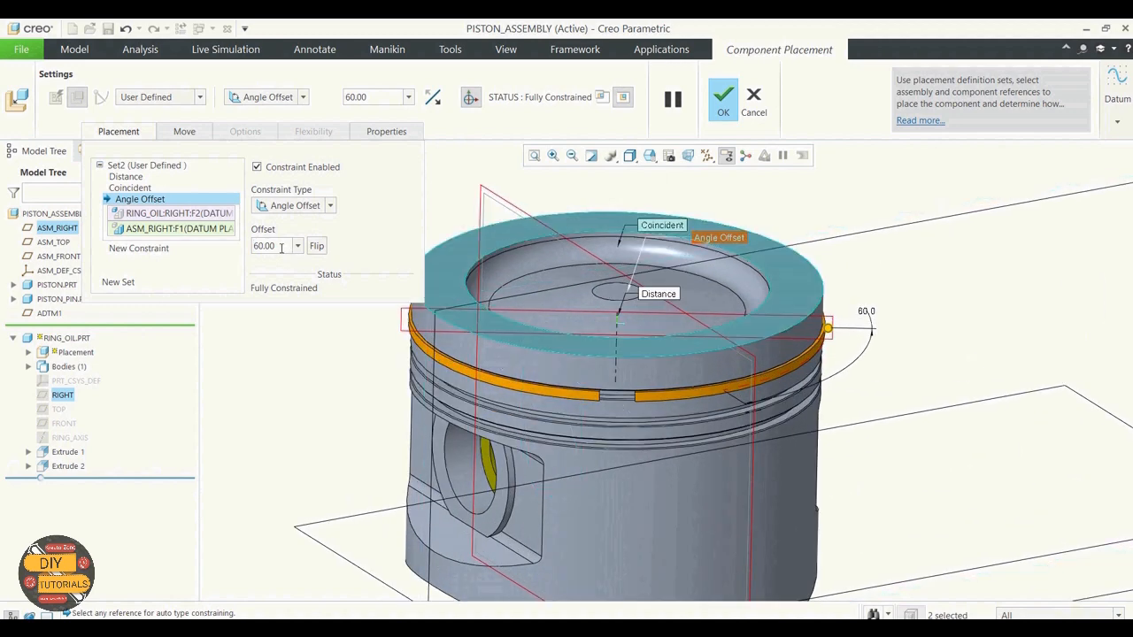
# Step: Set the oil ring's angle offset to 30 degrees and accept the component placement
pyautogui.press('BackSpace')
pyautogui.press('BackSpace')
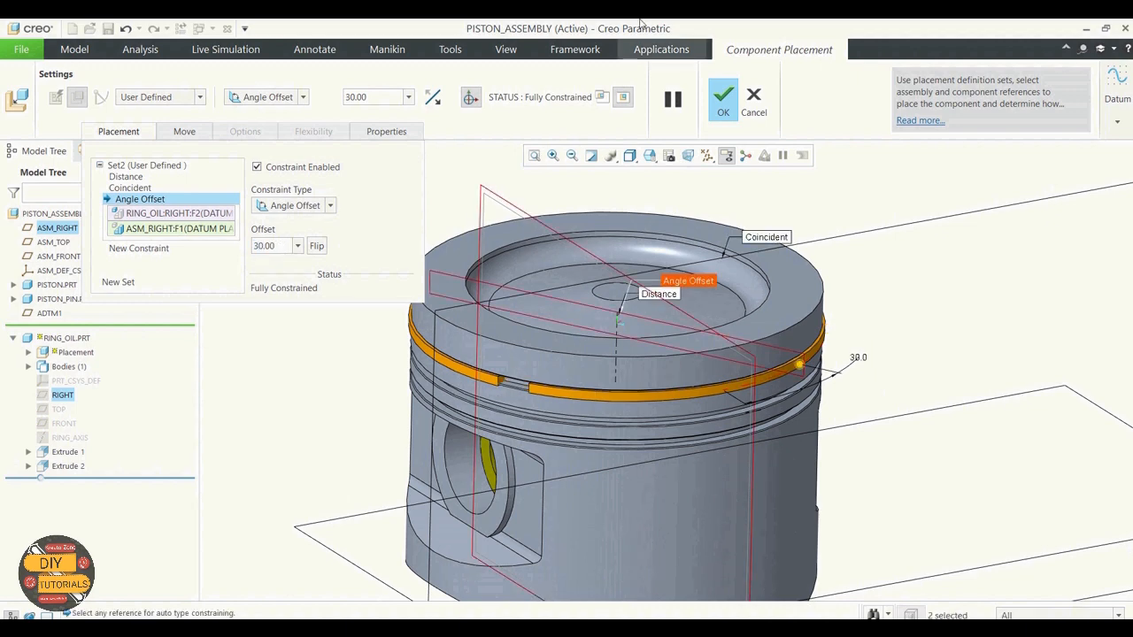
pyautogui.click(724, 102)
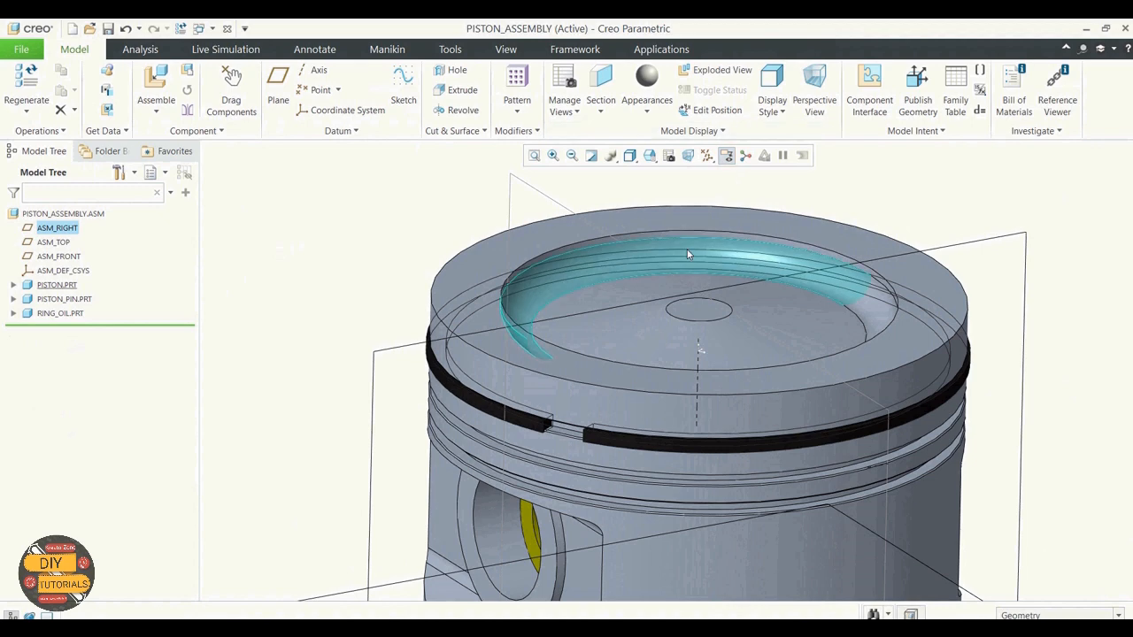
# Step: Bring ring_top.prt into the assembly as a new component
pyautogui.scroll(2, 682, 257)
pyautogui.moveTo(377, 364)
pyautogui.mouseDown(button='middle')
pyautogui.moveTo(372, 352)
pyautogui.moveTo(375, 364)
pyautogui.mouseUp(button='middle')
pyautogui.click(156, 112)
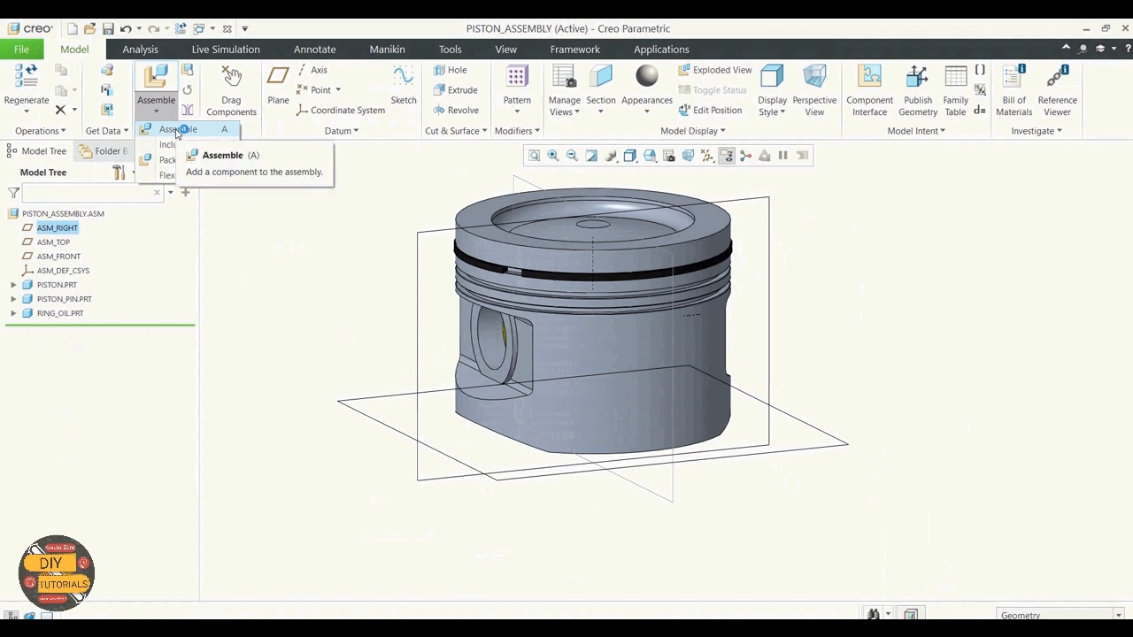
pyautogui.click(177, 130)
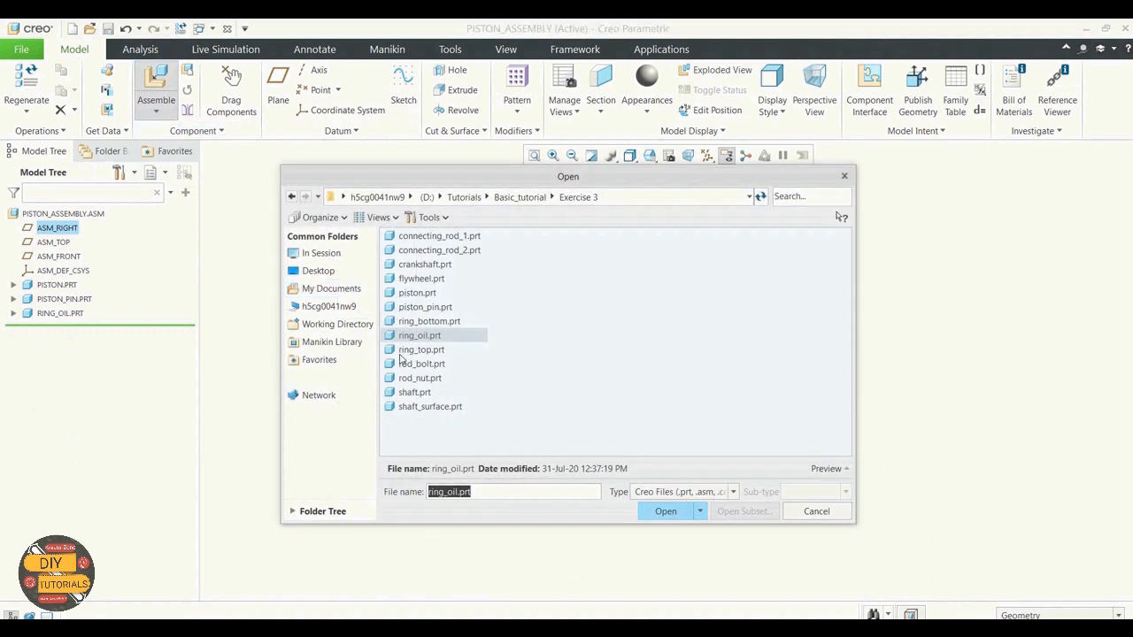
pyautogui.click(425, 352)
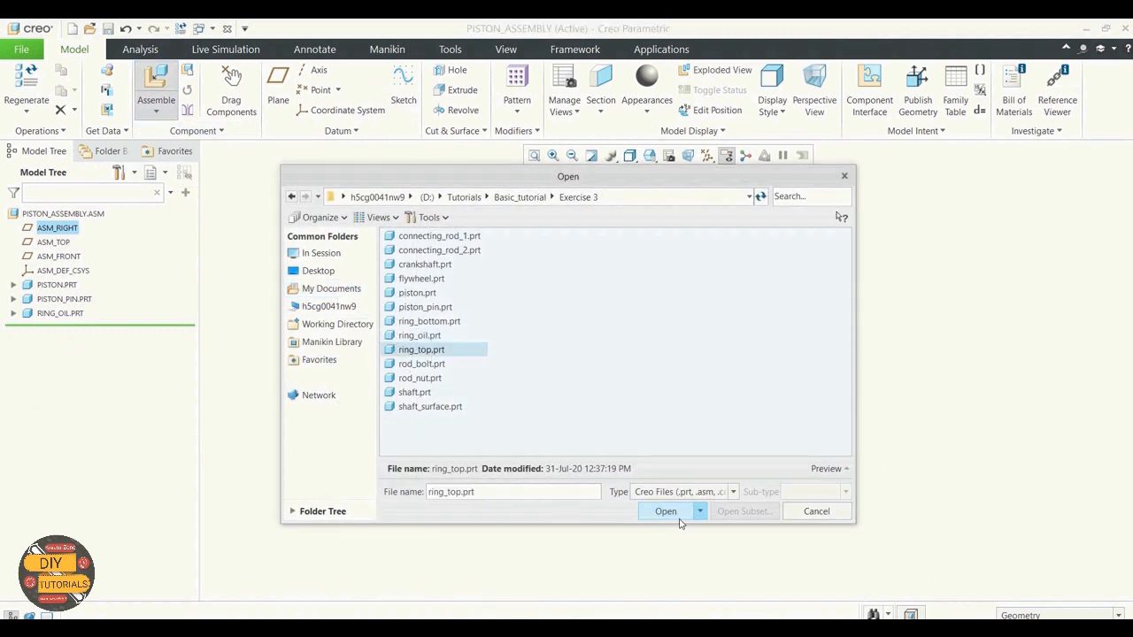
pyautogui.click(678, 514)
# Step: Constrain the top ring's flat face coincident with the side face of the piston's second groove
pyautogui.scroll(5, 731, 370)
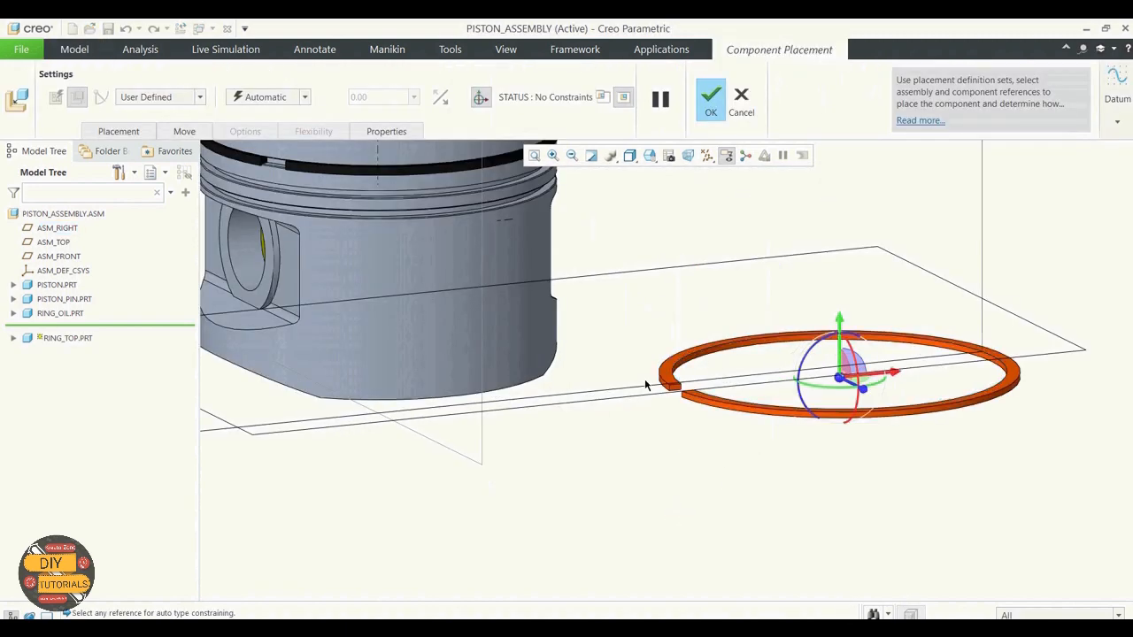
pyautogui.click(653, 384)
pyautogui.scroll(-5, 584, 461)
pyautogui.moveTo(592, 494); pyautogui.dragTo(597, 464, button='middle')
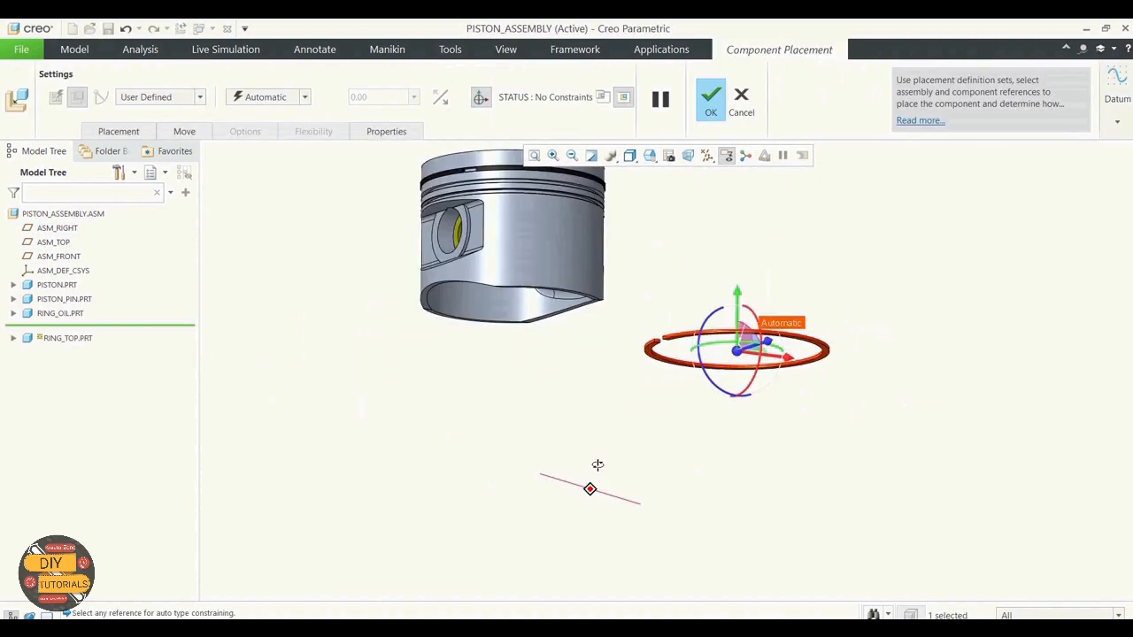
pyautogui.scroll(5, 412, 227)
pyautogui.click(411, 227)
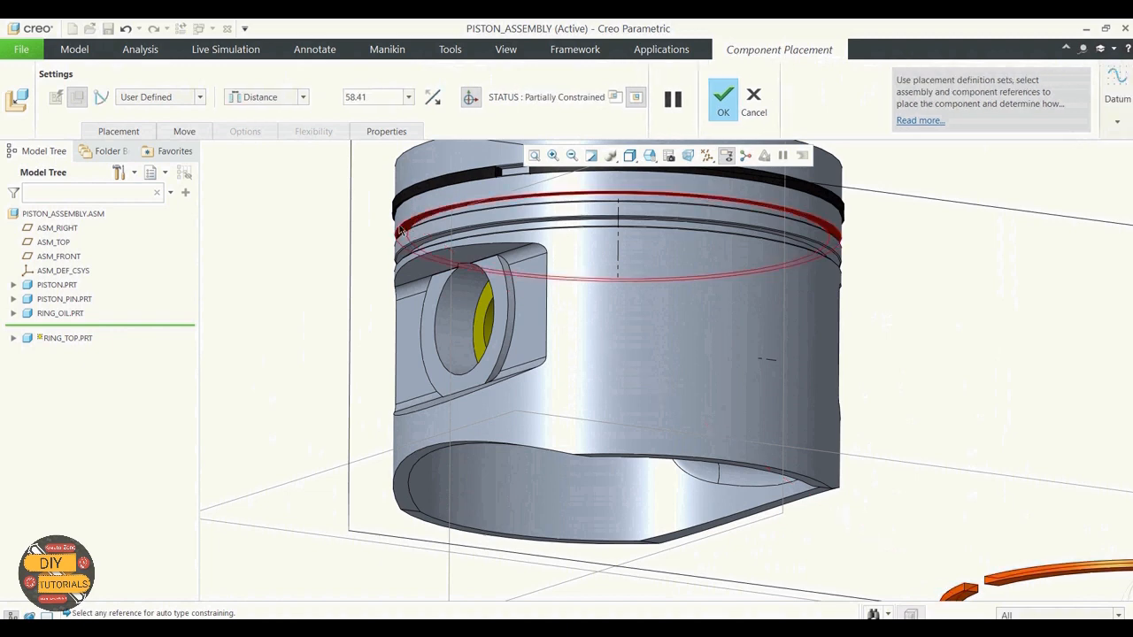
pyautogui.scroll(-5, 360, 236)
pyautogui.click(304, 99)
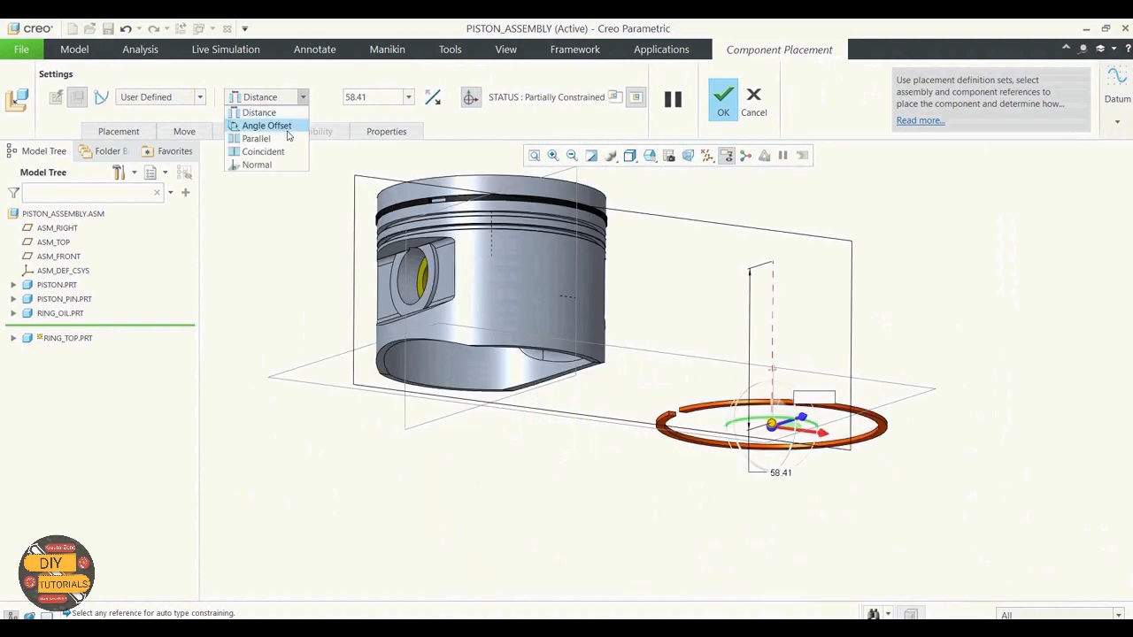
pyautogui.click(270, 153)
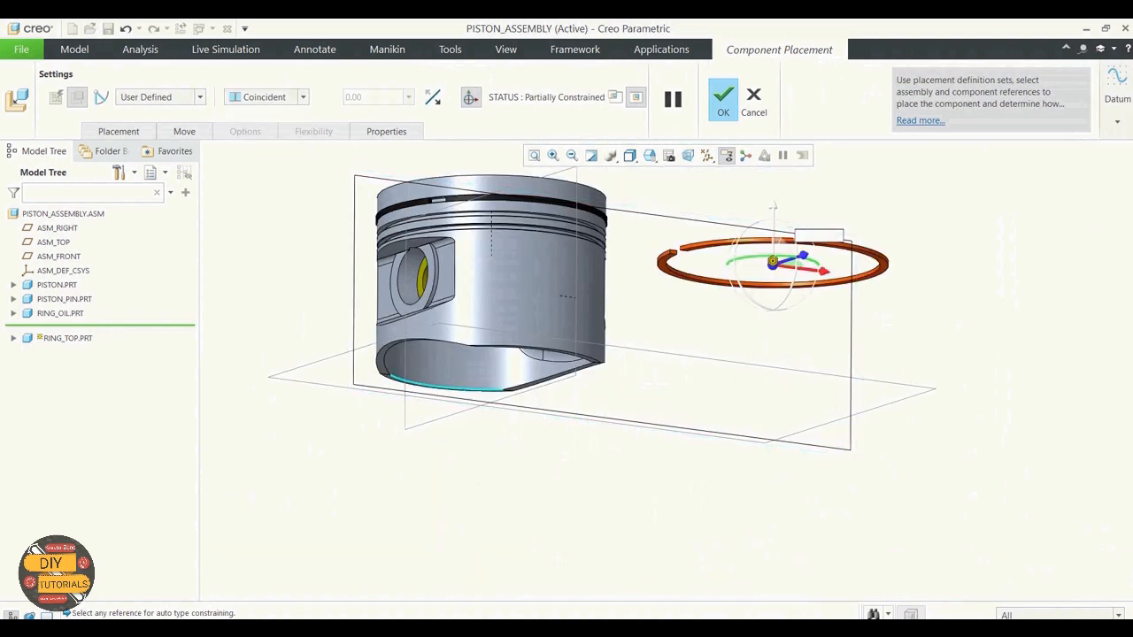
# Step: Constrain the top ring's outer cylindrical surface coincident with the piston's cylindrical surface
pyautogui.moveTo(407, 373); pyautogui.dragTo(548, 375, button='middle')
pyautogui.scroll(5, 705, 373)
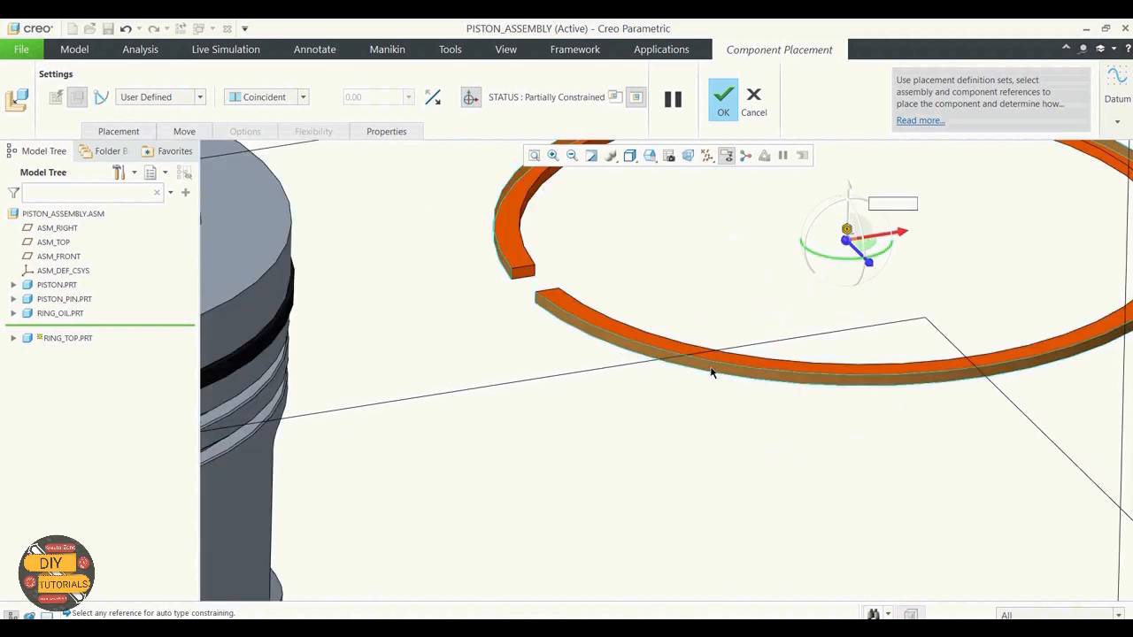
pyautogui.click(712, 373)
pyautogui.scroll(-5, 732, 387)
pyautogui.click(531, 435)
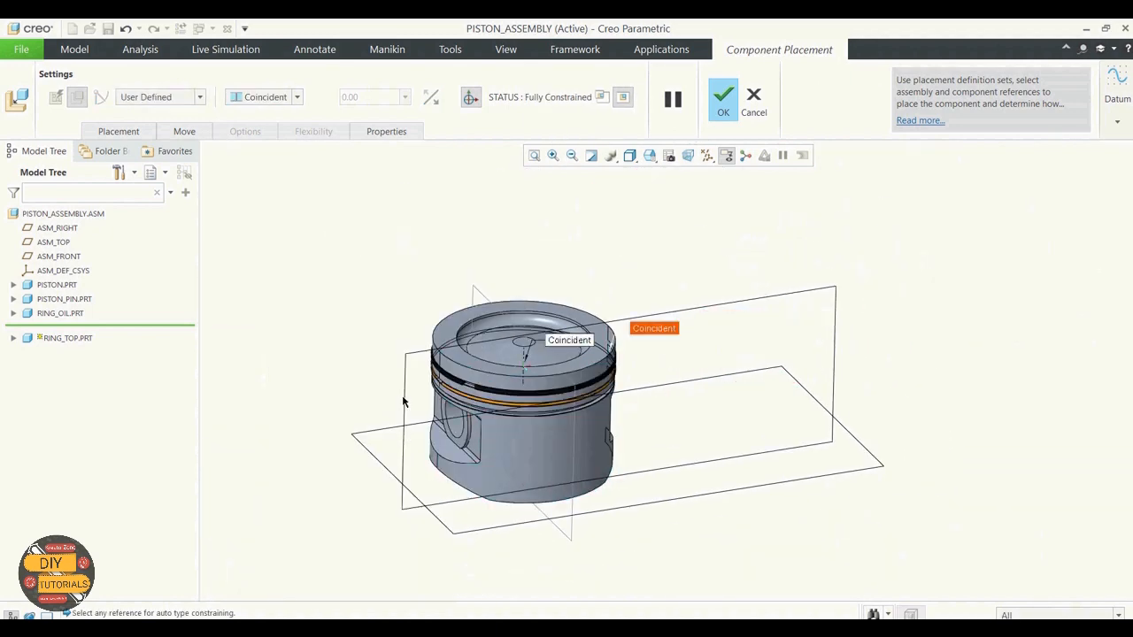
# Step: Add a third constraint with an Angle Offset between the top ring's RIGHT datum plane and the assembly's ASM_RIGHT plane
pyautogui.scroll(4, 422, 386)
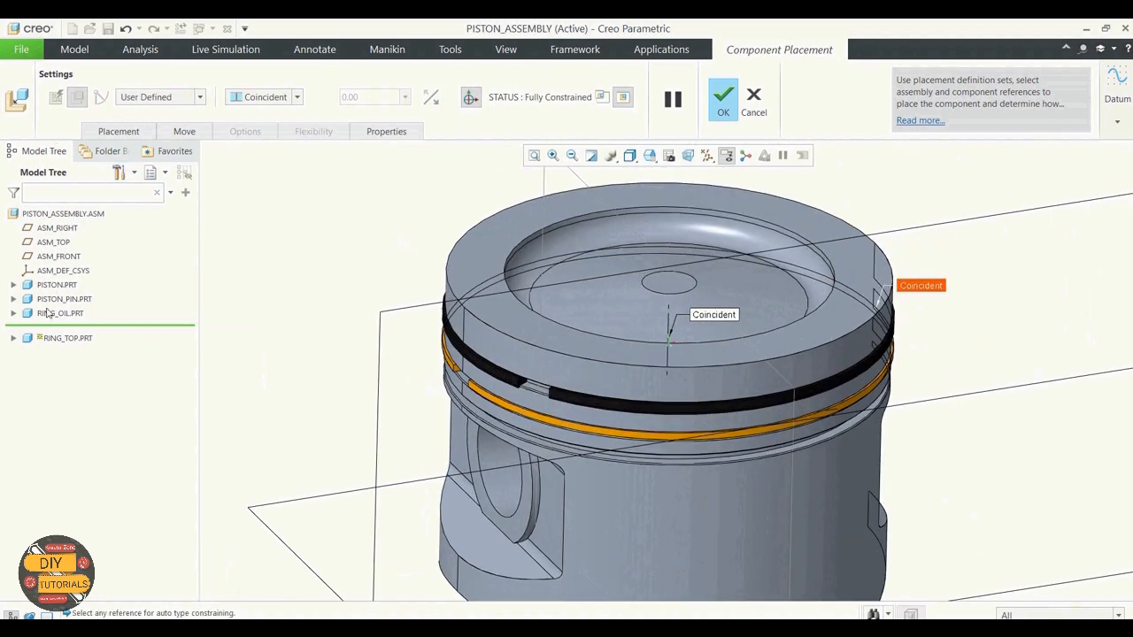
pyautogui.click(13, 338)
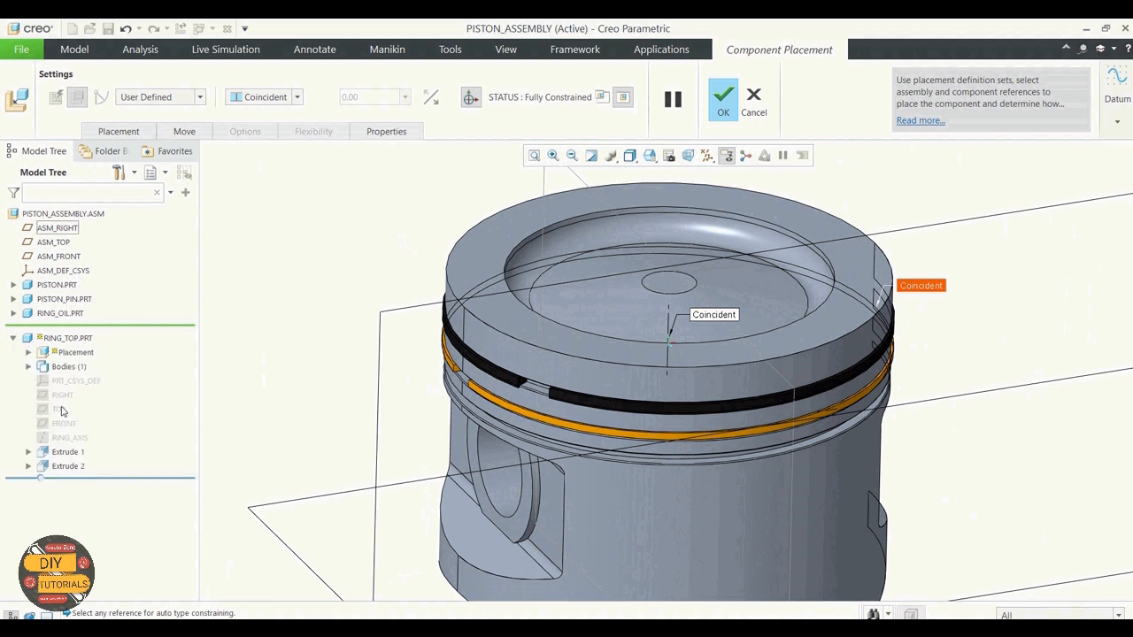
pyautogui.click(62, 404)
pyautogui.click(137, 135)
pyautogui.click(143, 249)
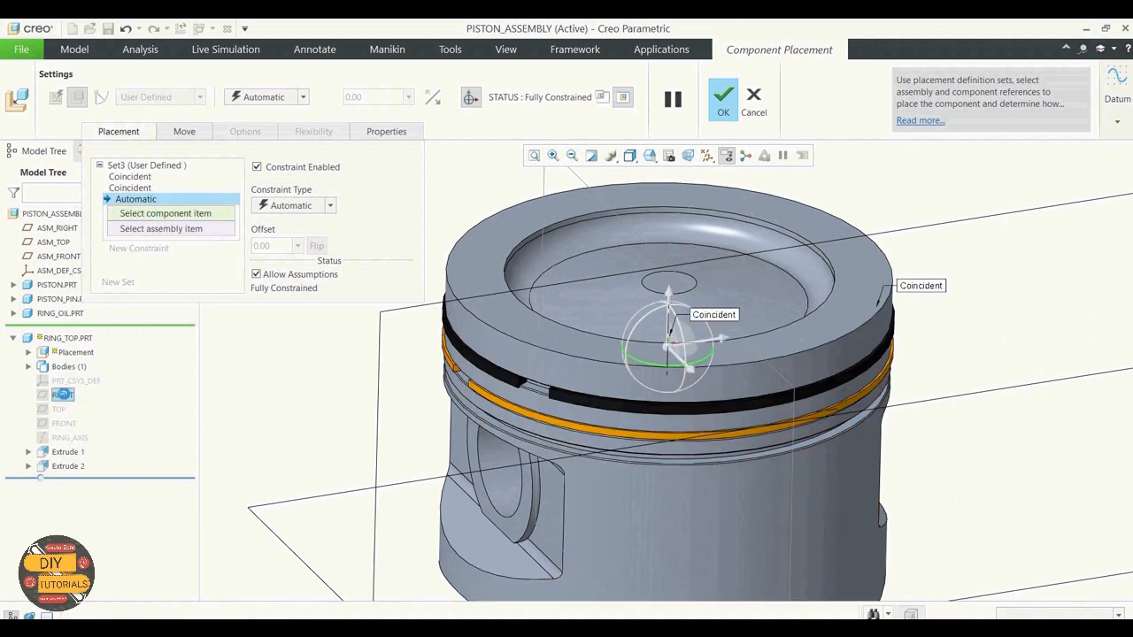
pyautogui.click(63, 396)
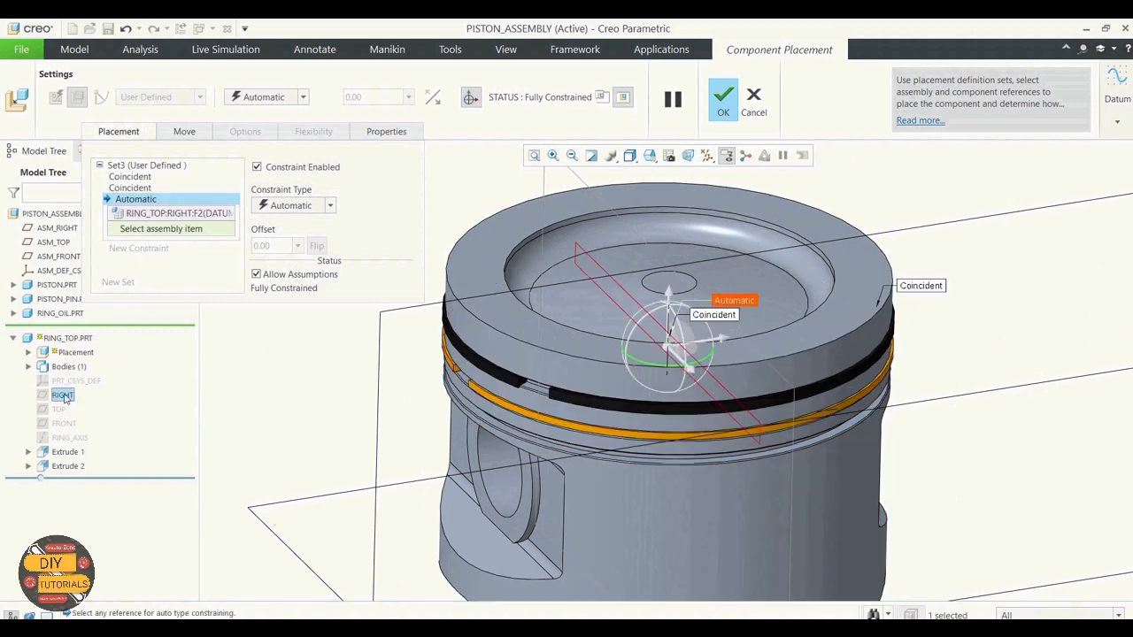
pyautogui.click(606, 203)
pyautogui.click(332, 206)
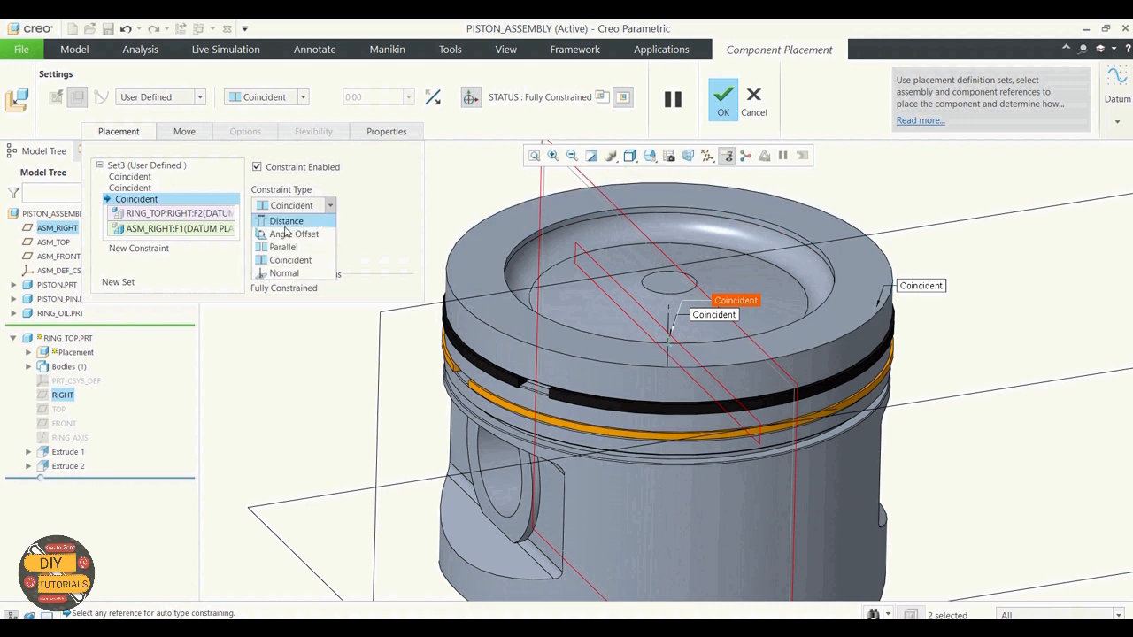
pyautogui.click(291, 230)
# Step: Set the top ring's angle offset to 15 degrees and accept the component placement
pyautogui.doubleClick(280, 248)
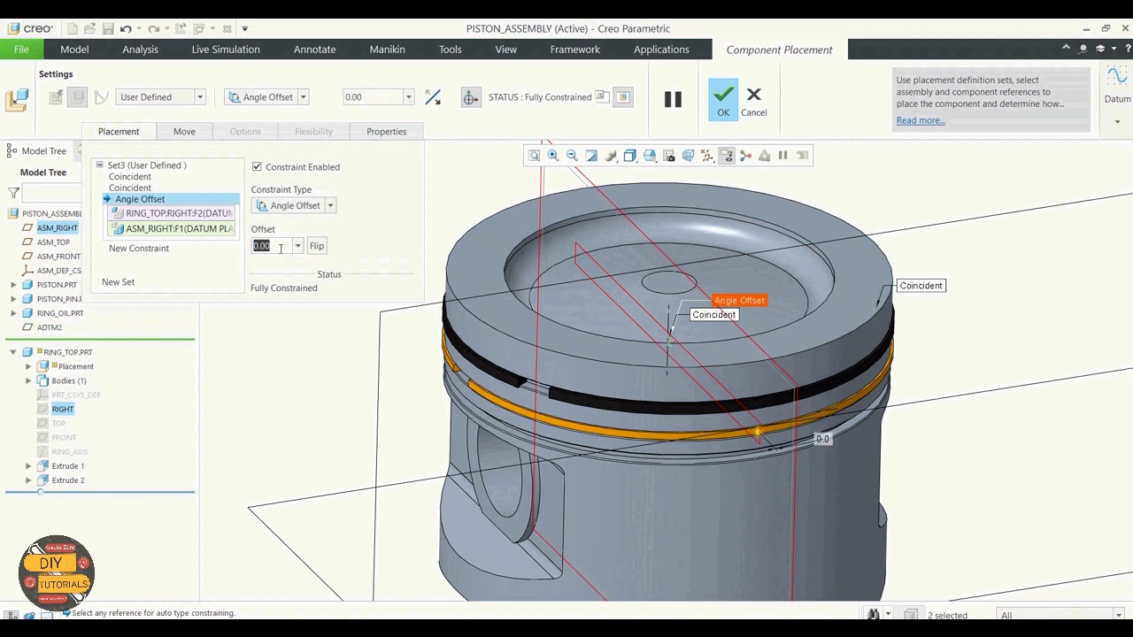
pyautogui.write('15')
pyautogui.press('Return')
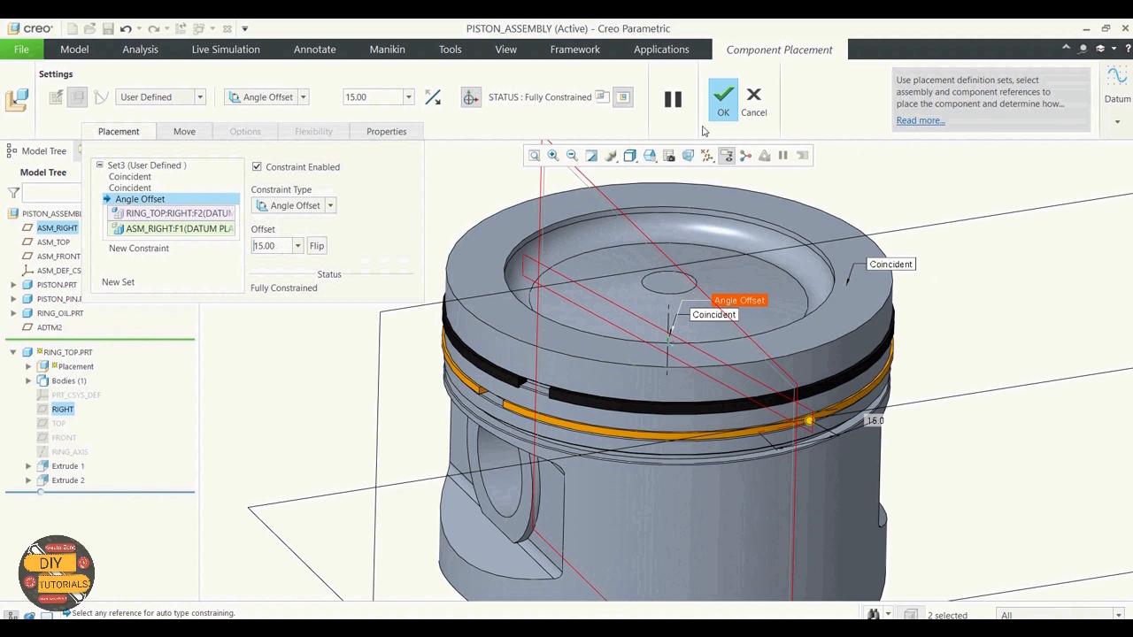
pyautogui.scroll(2, 685, 264)
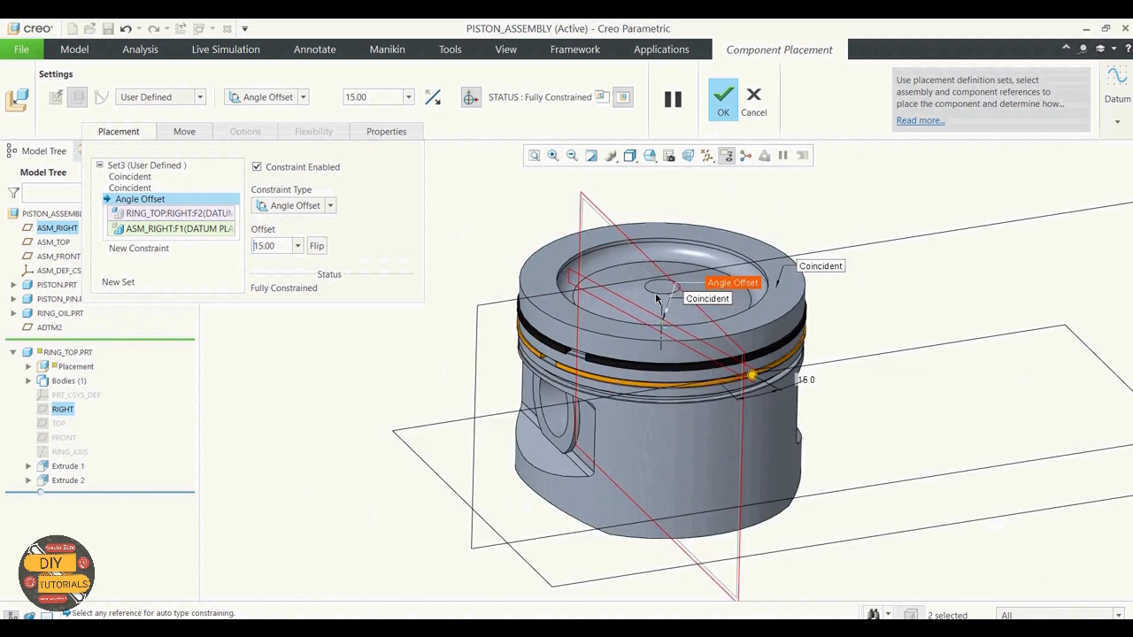
pyautogui.moveTo(726, 248); pyautogui.dragTo(722, 195, button='middle')
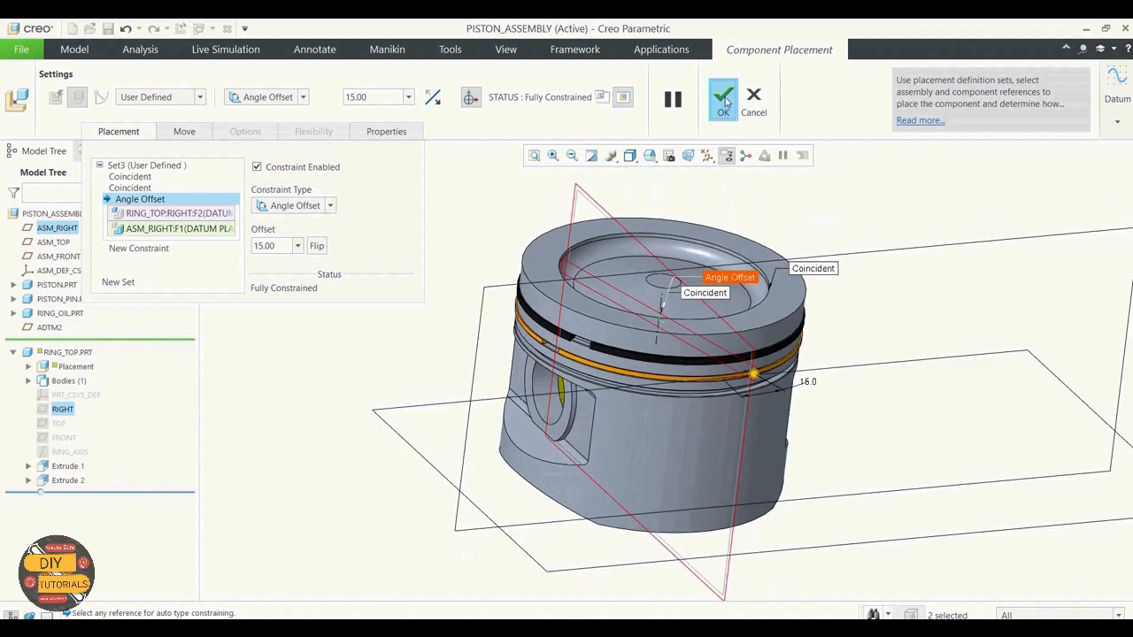
pyautogui.click(725, 101)
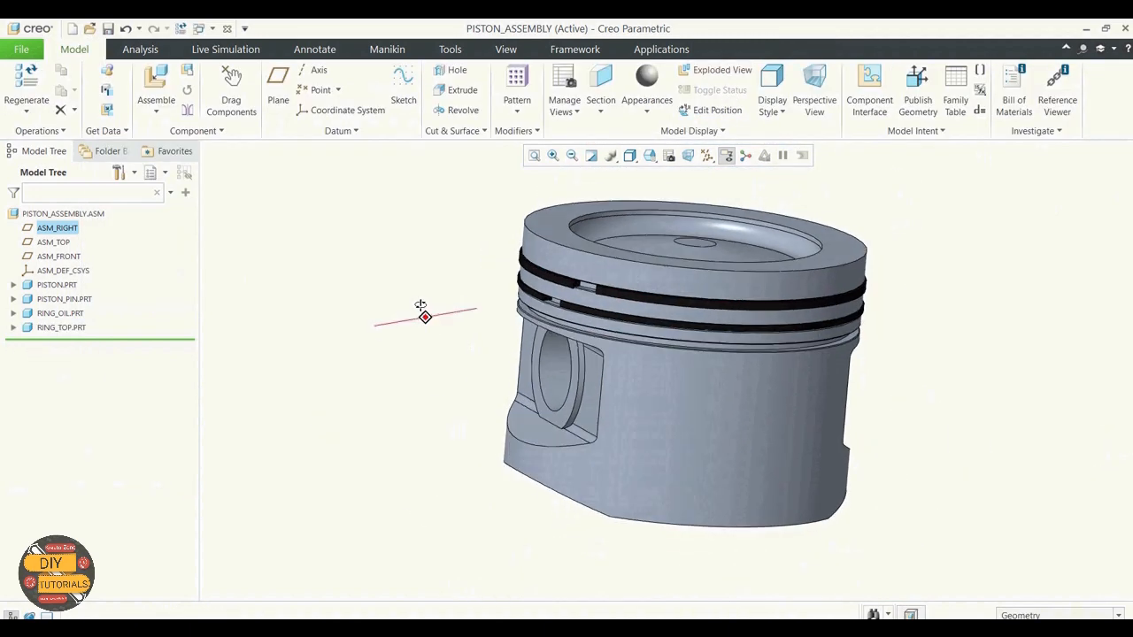
# Step: Insert ring_bottom.prt from the Exercise 3 folder as a new component of the assembly
pyautogui.click(156, 111)
pyautogui.click(163, 127)
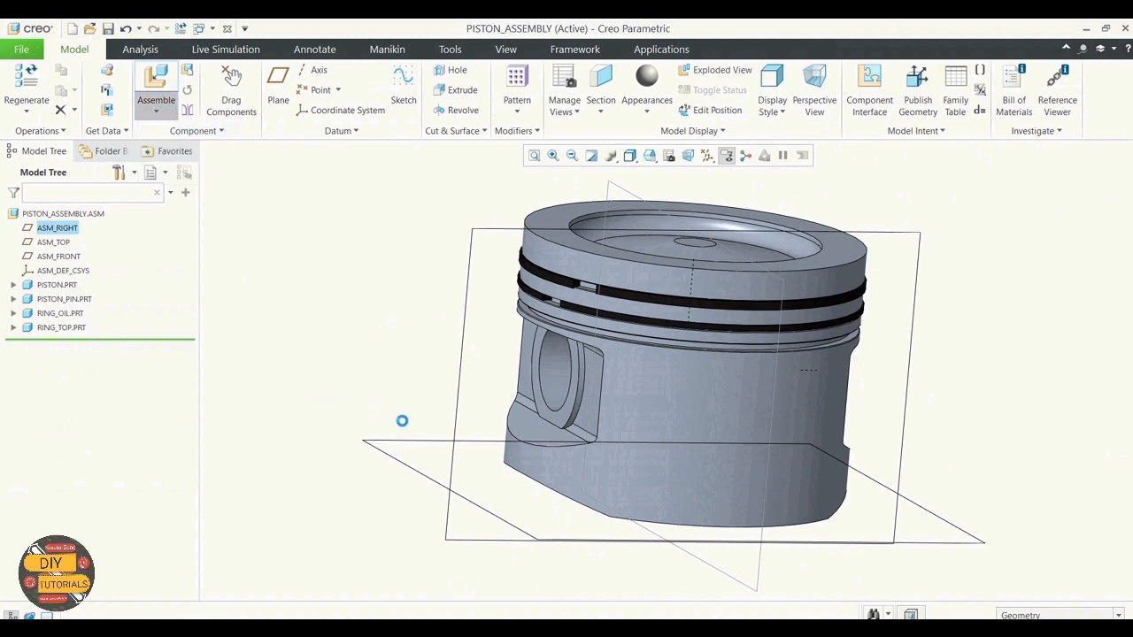
pyautogui.click(431, 368)
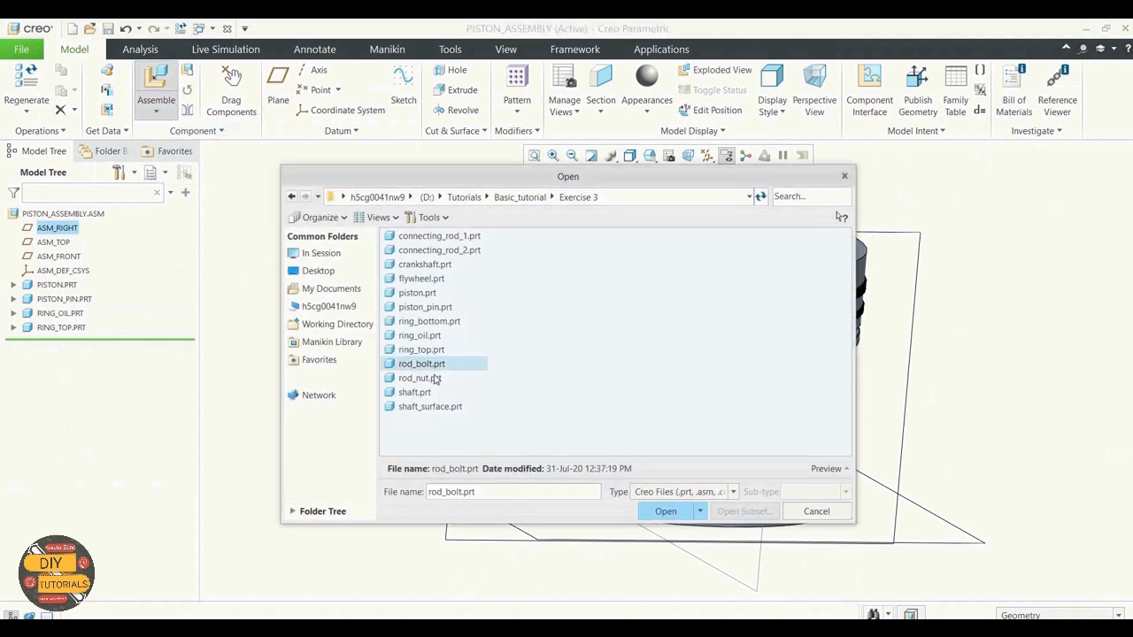
pyautogui.click(434, 322)
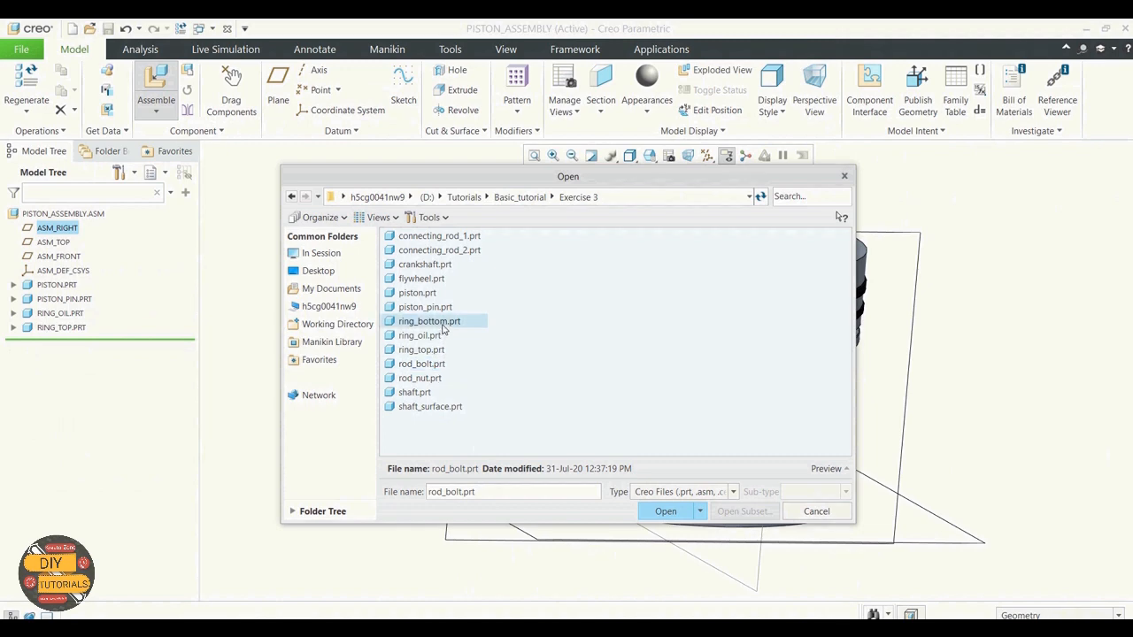
pyautogui.click(668, 511)
# Step: Constrain the bottom ring's flat face coincident with the side face of the piston's third groove
pyautogui.scroll(5, 832, 502)
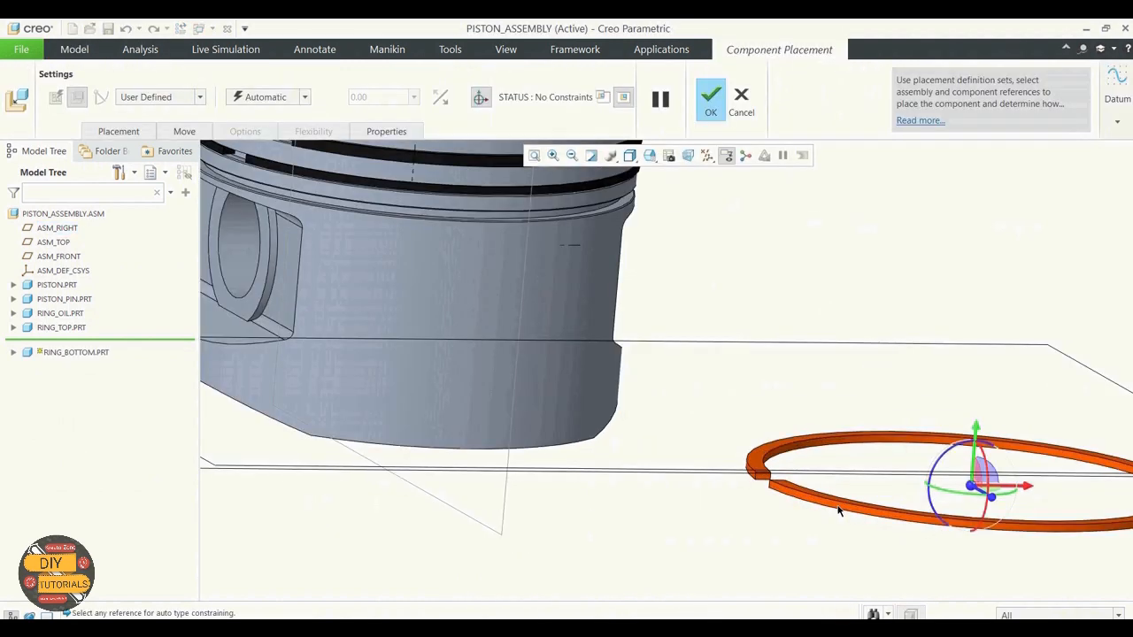
pyautogui.click(797, 487)
pyautogui.scroll(-5, 838, 498)
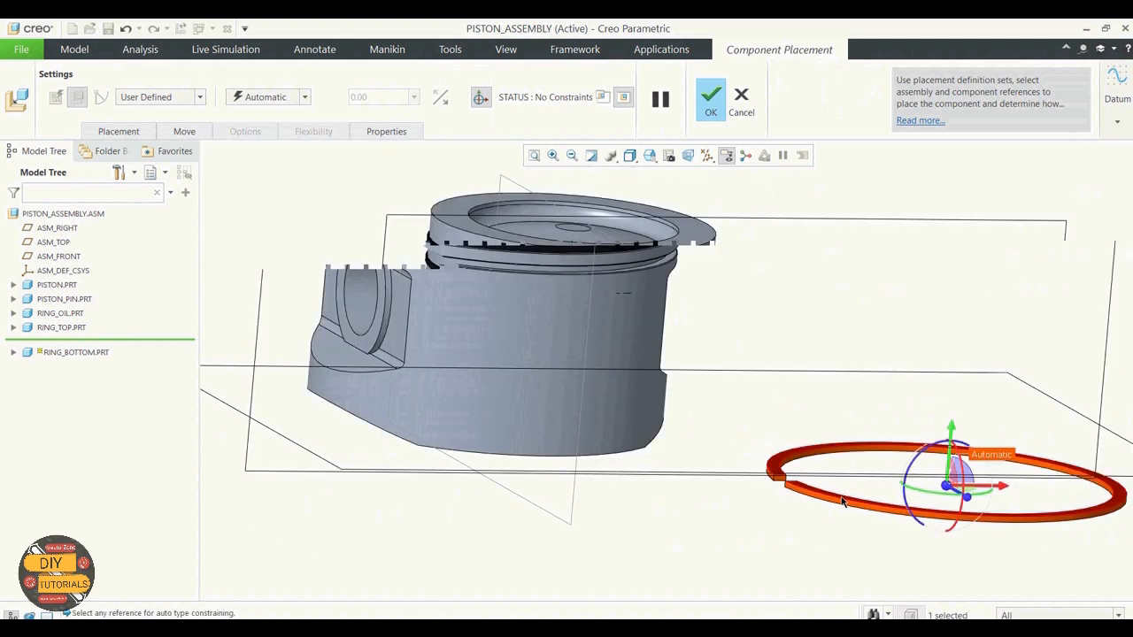
pyautogui.moveTo(723, 507); pyautogui.dragTo(690, 451, button='middle')
pyautogui.scroll(-4, 416, 235)
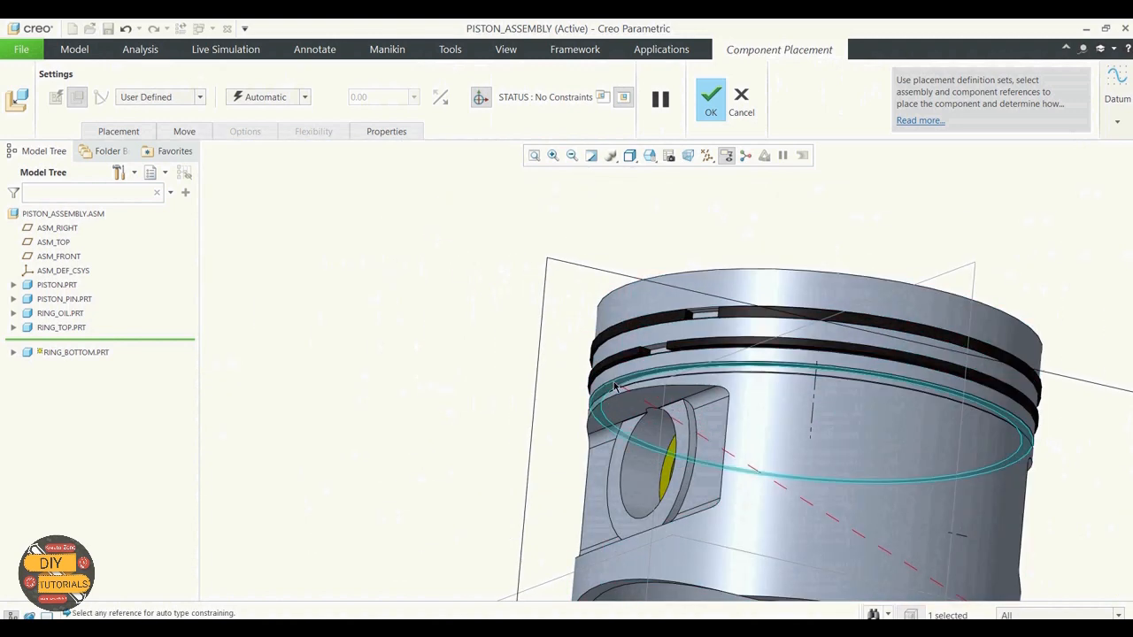
pyautogui.click(613, 381)
pyautogui.scroll(-3, 613, 381)
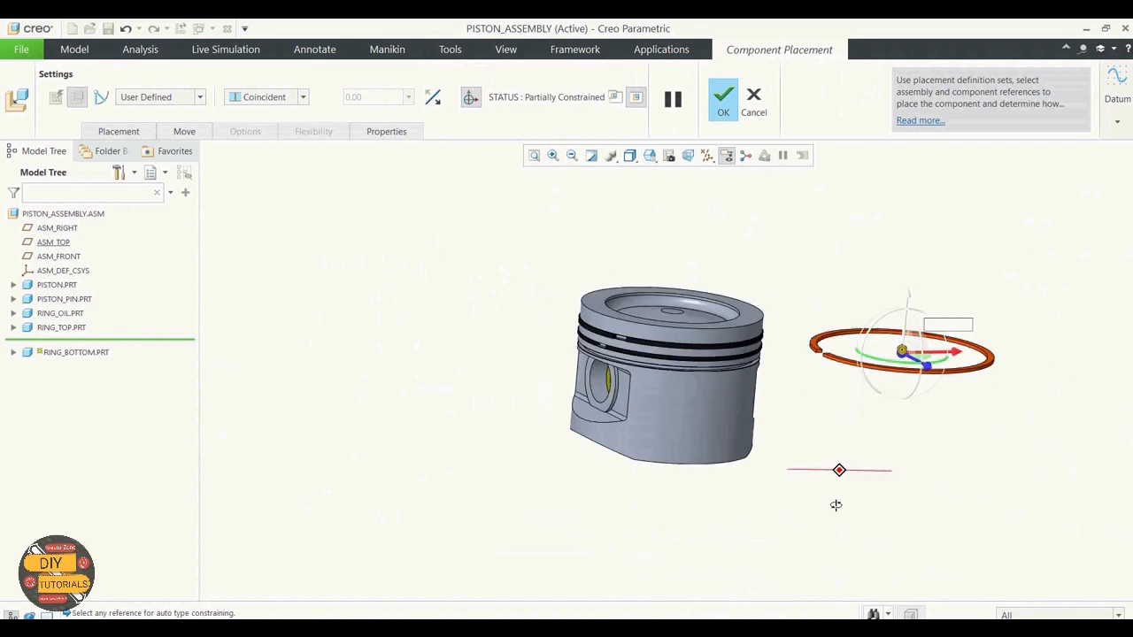
# Step: Constrain the bottom ring's outer cylindrical surface coincident with the piston's cylindrical surface
pyautogui.scroll(-3, 953, 336)
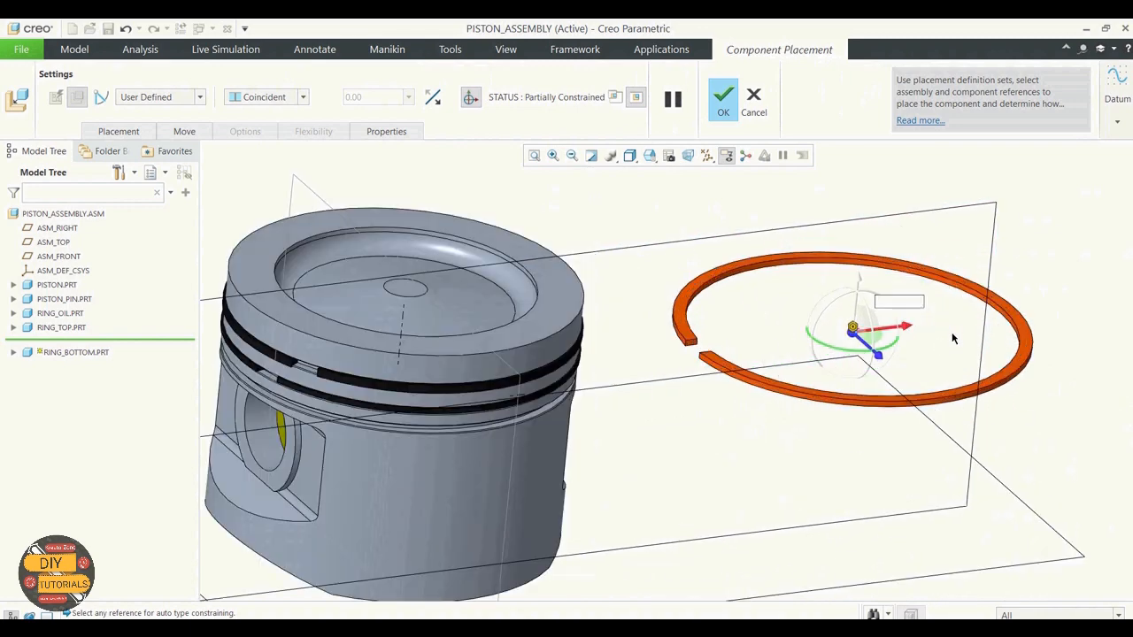
pyautogui.click(849, 401)
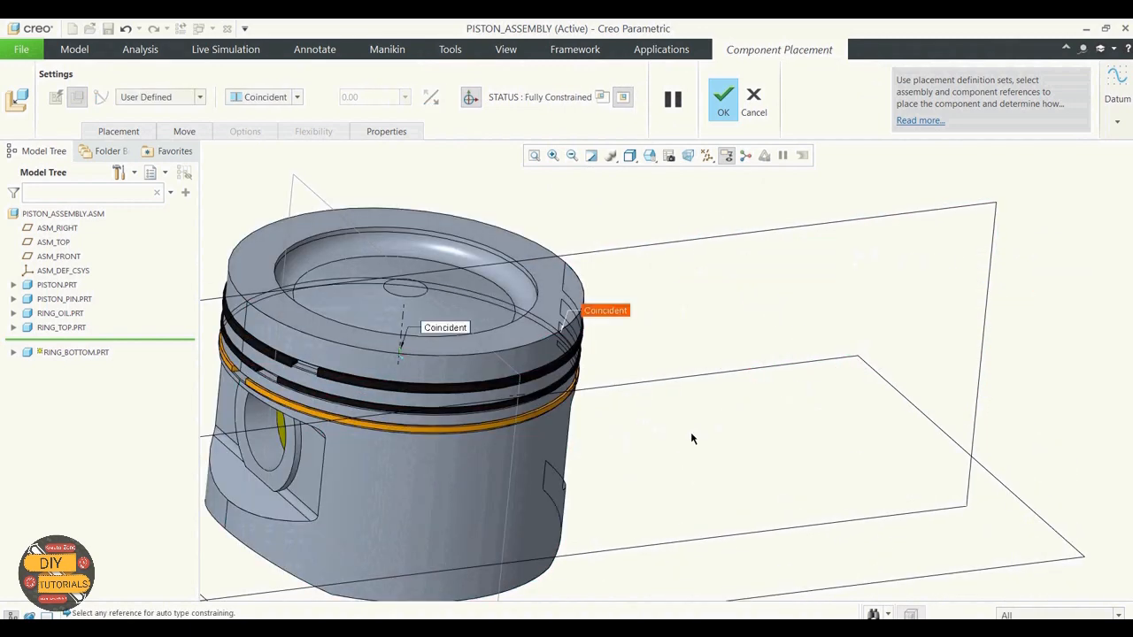
pyautogui.scroll(3, 618, 414)
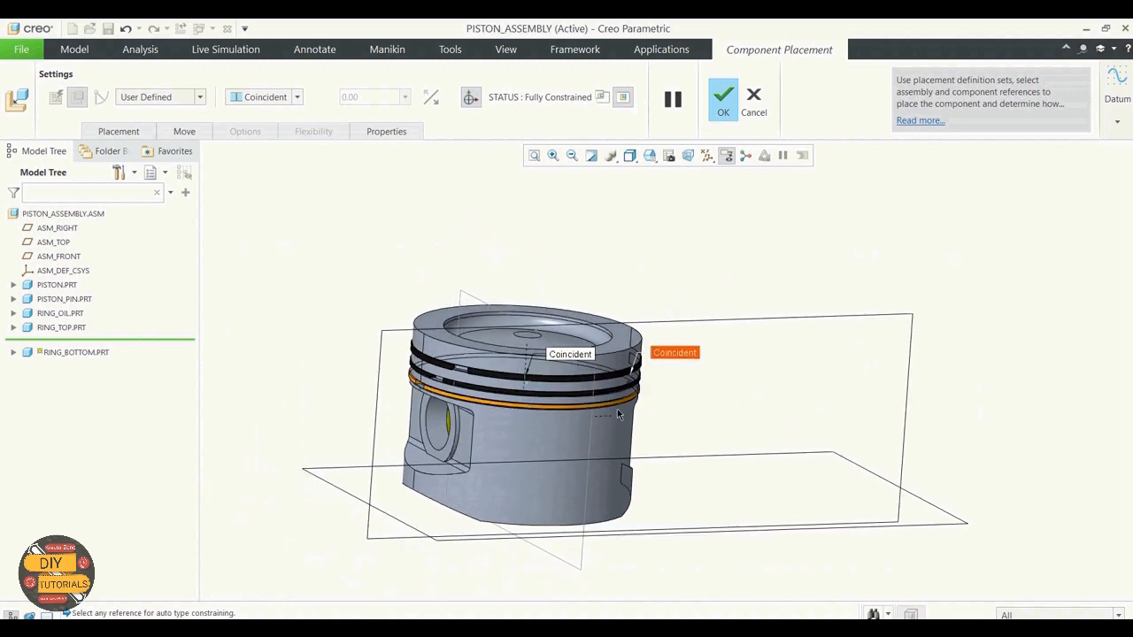
# Step: Add a third constraint to the bottom ring's placement and expand RING_BOTTOM.PRT to reach its datum planes
pyautogui.click(13, 328)
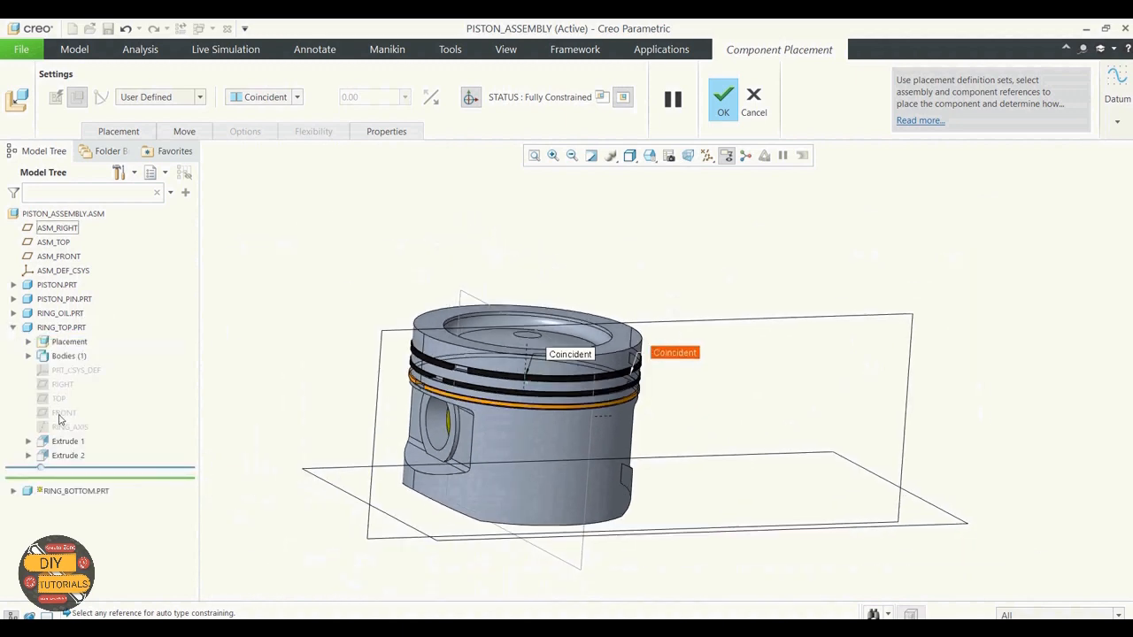
pyautogui.click(117, 131)
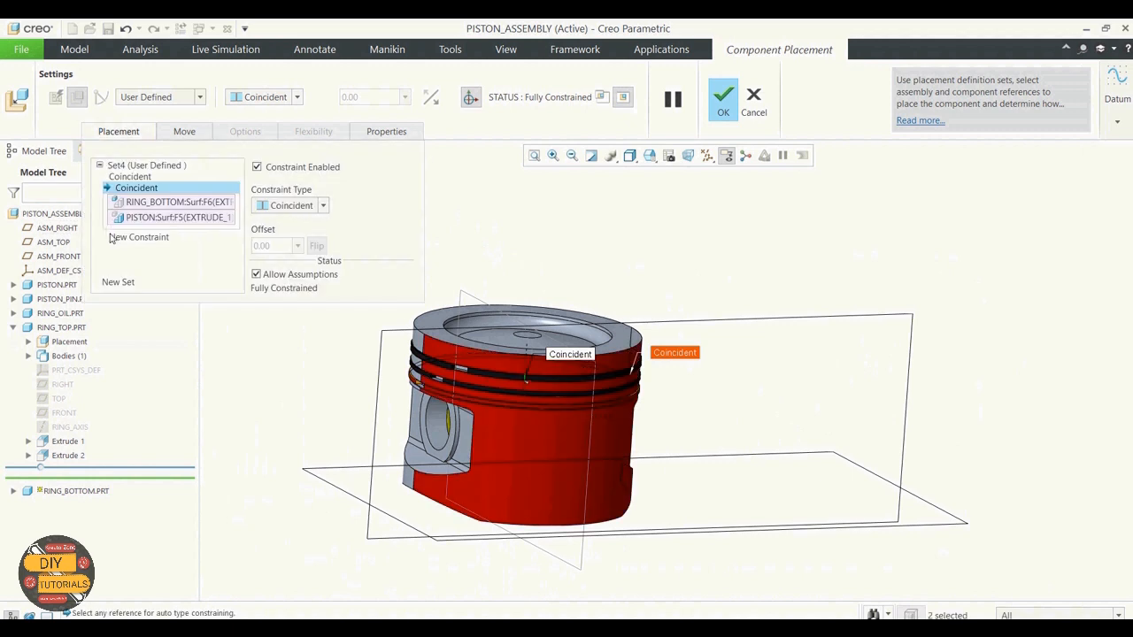
pyautogui.click(139, 177)
pyautogui.click(138, 226)
pyautogui.click(145, 236)
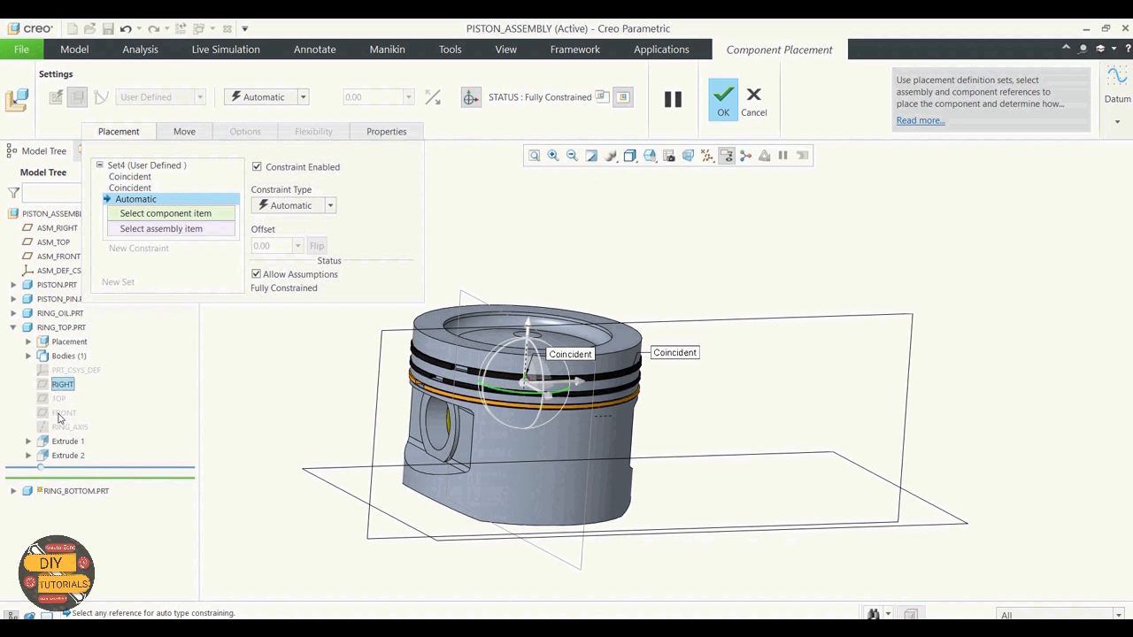
pyautogui.click(28, 356)
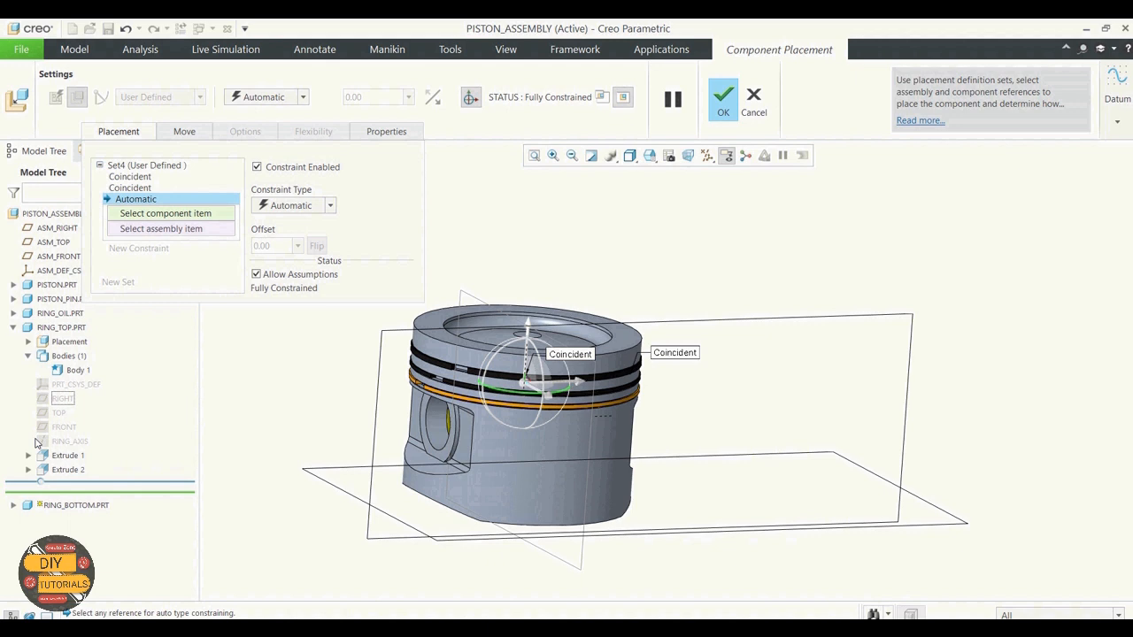
pyautogui.click(16, 505)
pyautogui.click(59, 524)
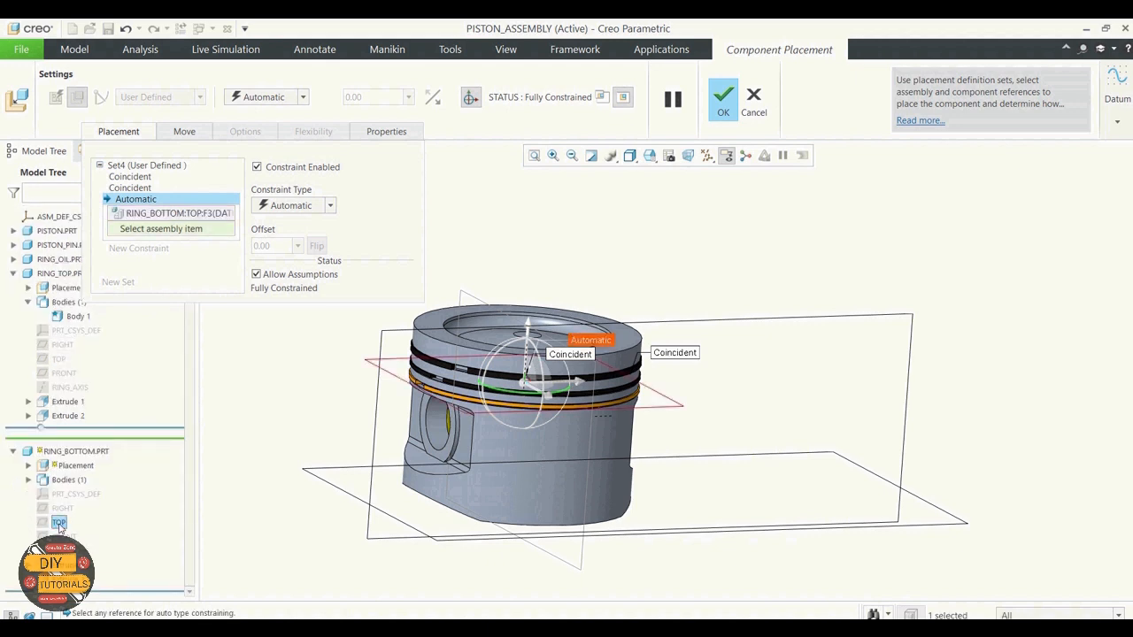
pyautogui.rightClick(132, 214)
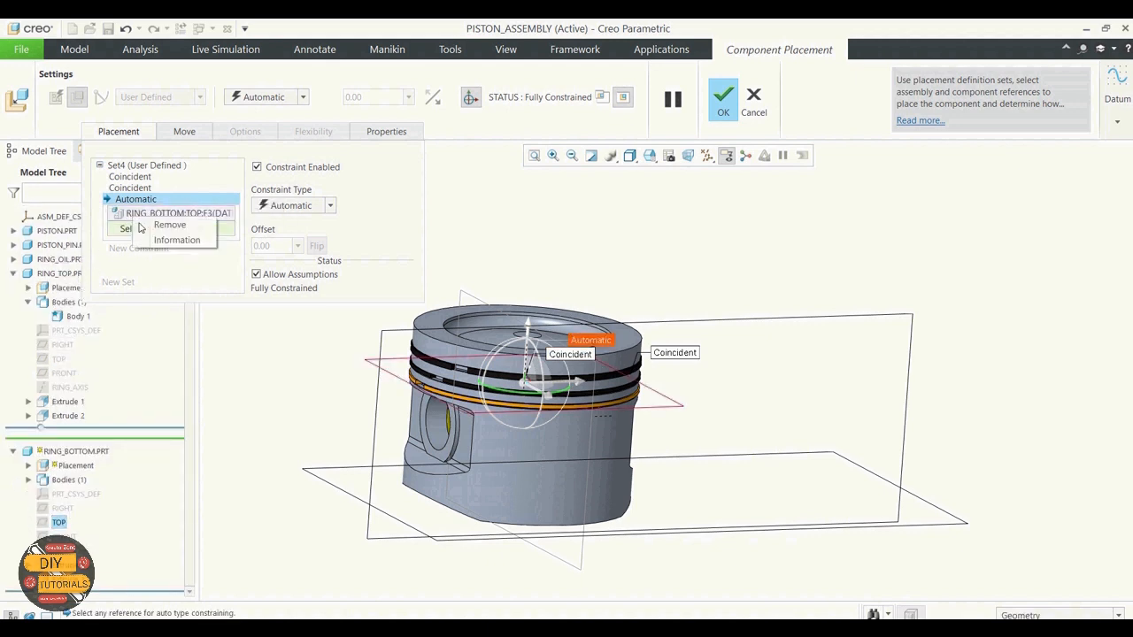
pyautogui.click(164, 225)
# Step: Reference the bottom ring's RIGHT plane and the assembly's ASM_RIGHT plane, and make the constraint an Angle Offset
pyautogui.click(61, 508)
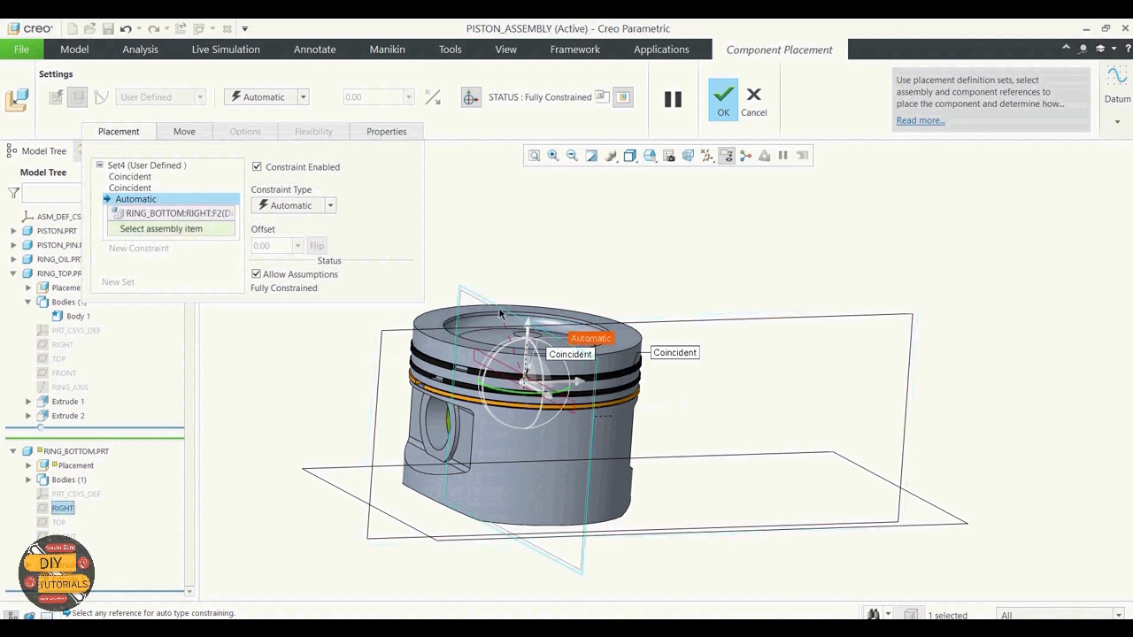
pyautogui.click(500, 313)
pyautogui.click(331, 206)
pyautogui.click(288, 242)
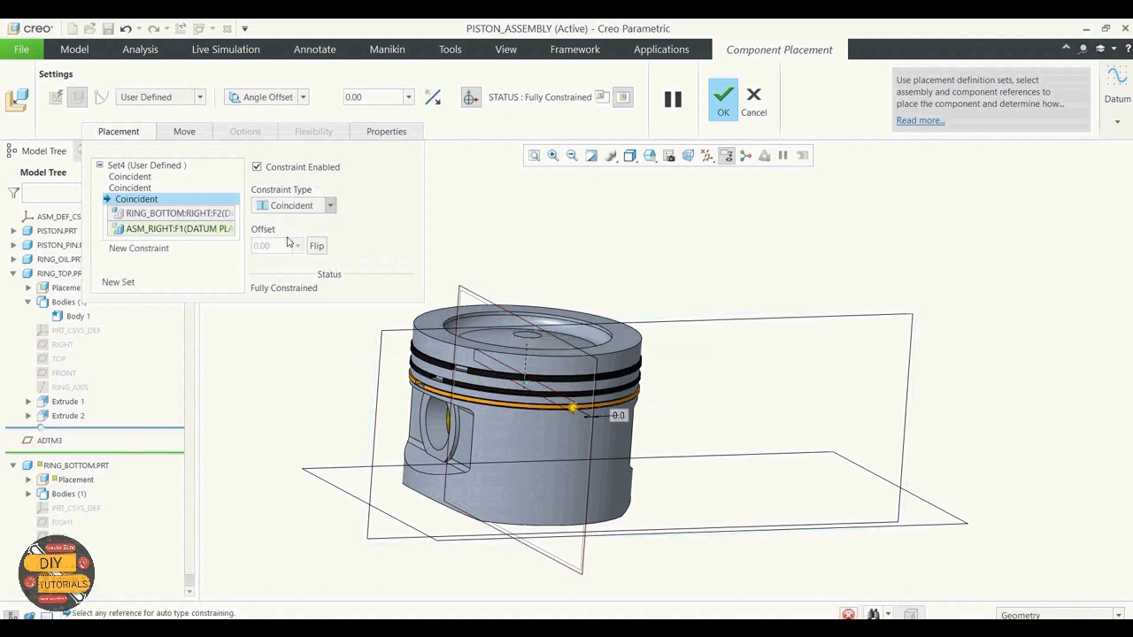
# Step: Set the bottom ring's angle offset to 30 degrees and accept the component placement
pyautogui.moveTo(595, 240); pyautogui.dragTo(587, 269, button='middle')
pyautogui.doubleClick(278, 245)
pyautogui.write('3')
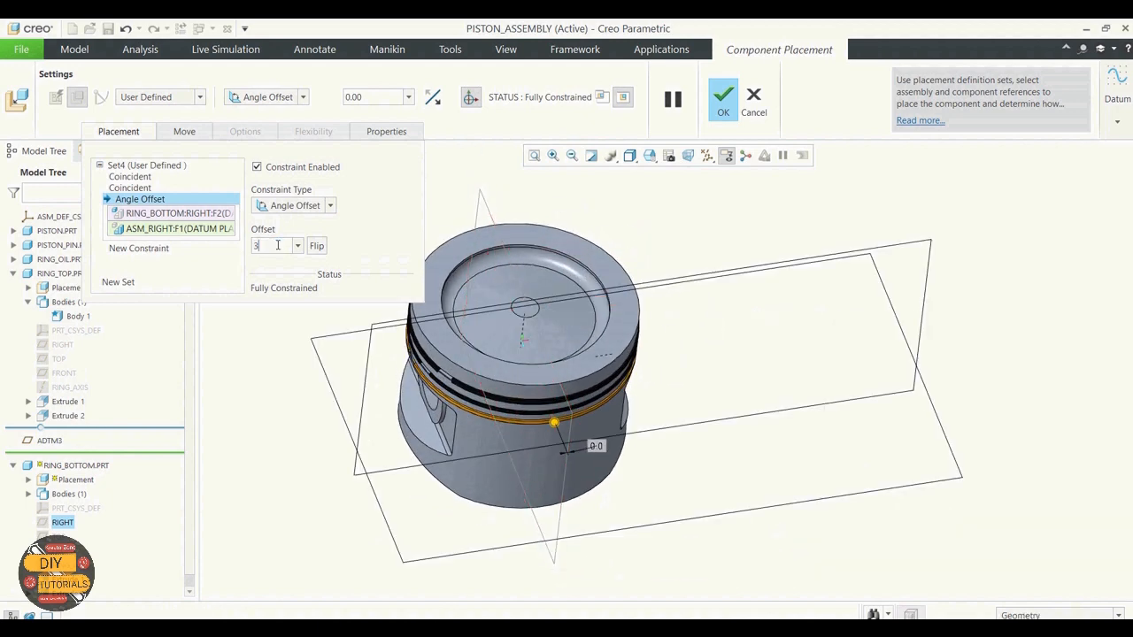
pyautogui.write('0')
pyautogui.press('Return')
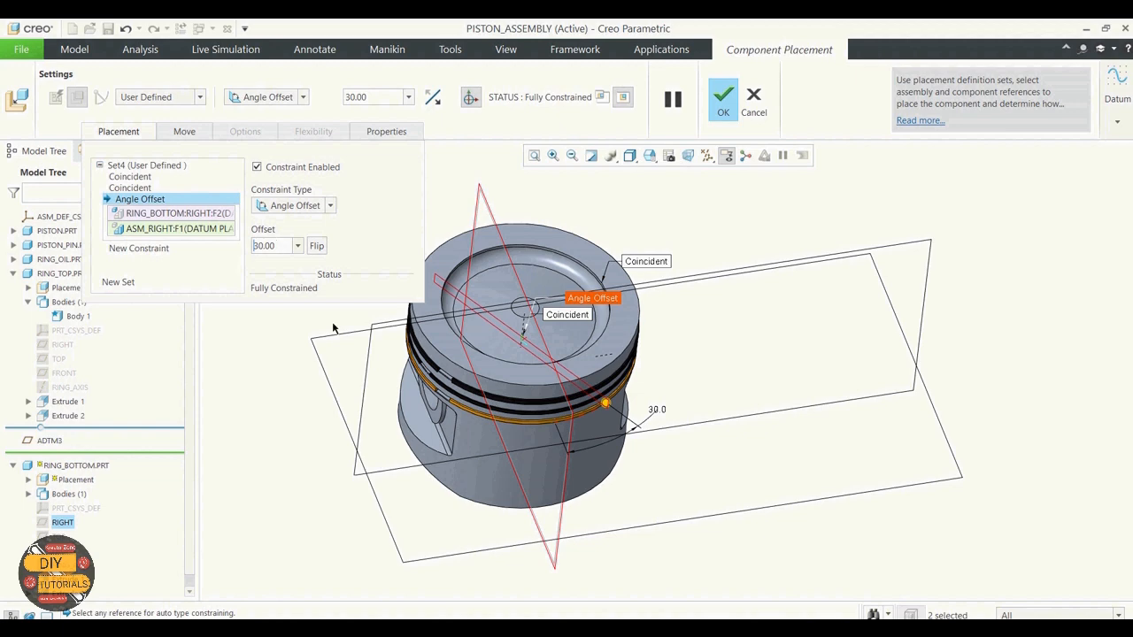
pyautogui.moveTo(685, 340); pyautogui.dragTo(716, 303, button='middle')
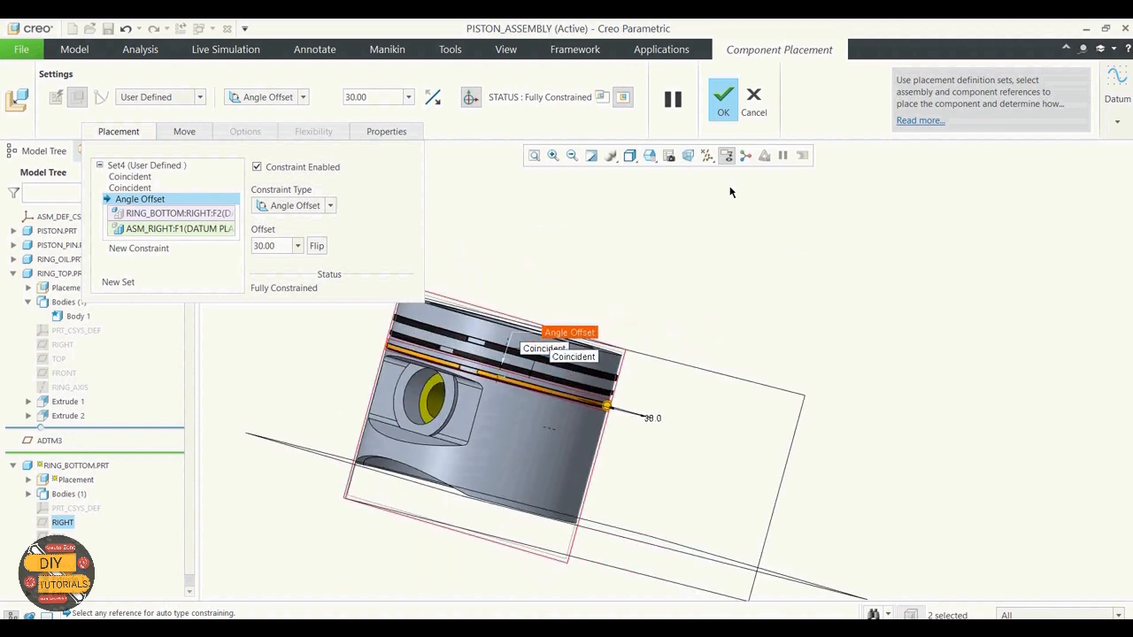
pyautogui.click(724, 97)
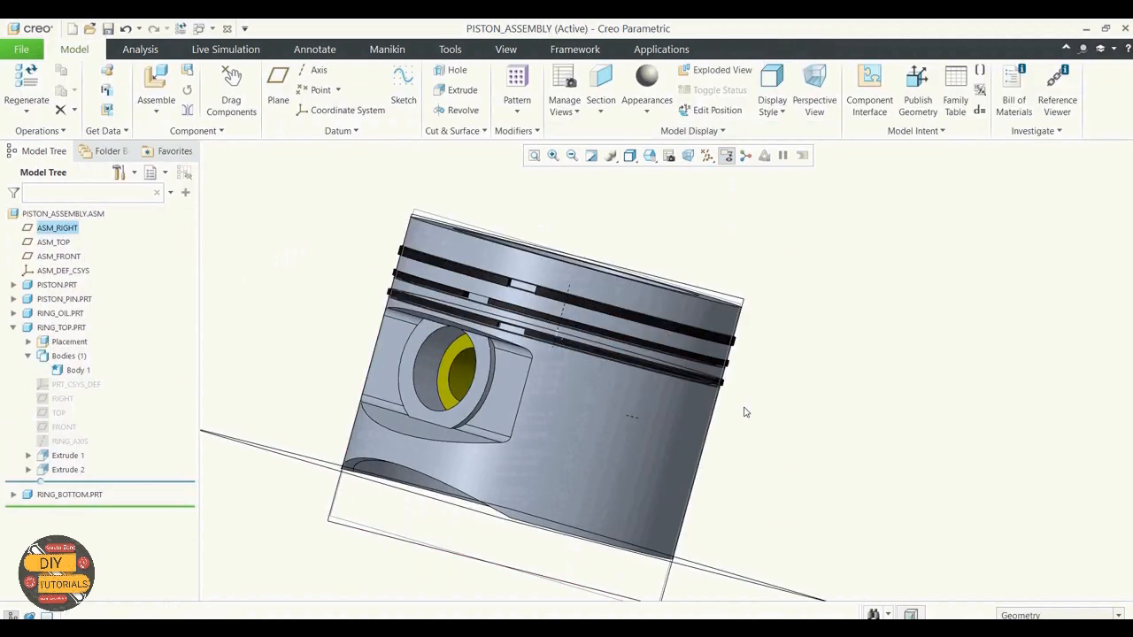
# Step: Hide all datum features and inspect the piston assembly with its three rings
pyautogui.moveTo(745, 412)
pyautogui.mouseDown(button='middle')
pyautogui.moveTo(752, 420)
pyautogui.moveTo(748, 405)
pyautogui.moveTo(780, 363)
pyautogui.moveTo(779, 306)
pyautogui.moveTo(766, 430)
pyautogui.moveTo(753, 447)
pyautogui.moveTo(711, 420)
pyautogui.moveTo(731, 412)
pyautogui.moveTo(731, 431)
pyautogui.moveTo(717, 422)
pyautogui.mouseUp(button='middle')
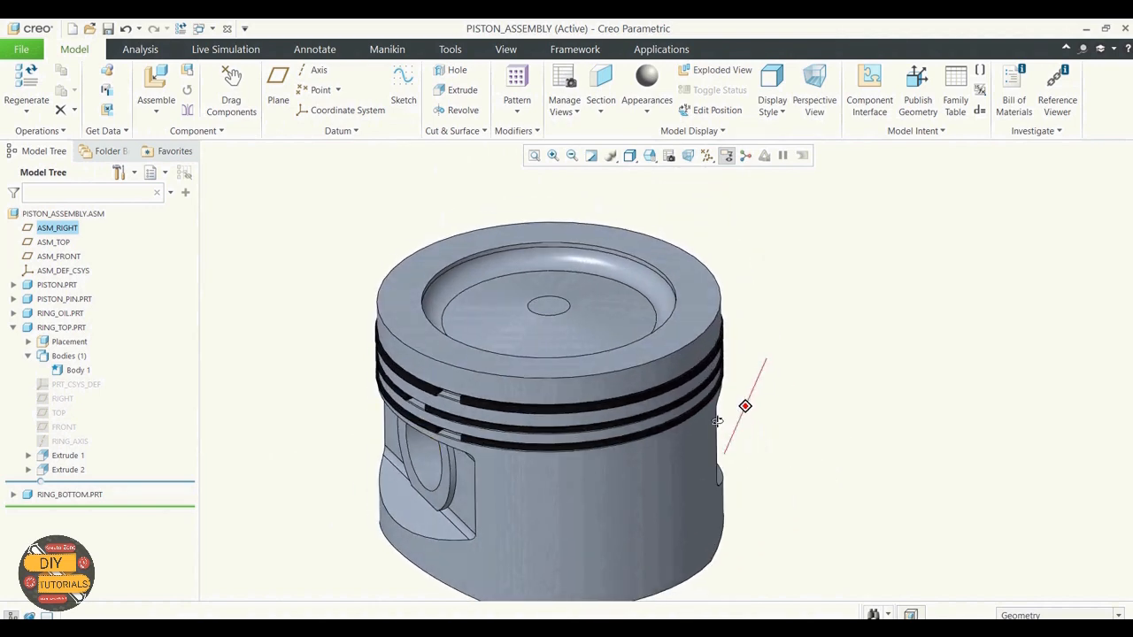
pyautogui.scroll(3, 705, 379)
pyautogui.scroll(-2, 665, 474)
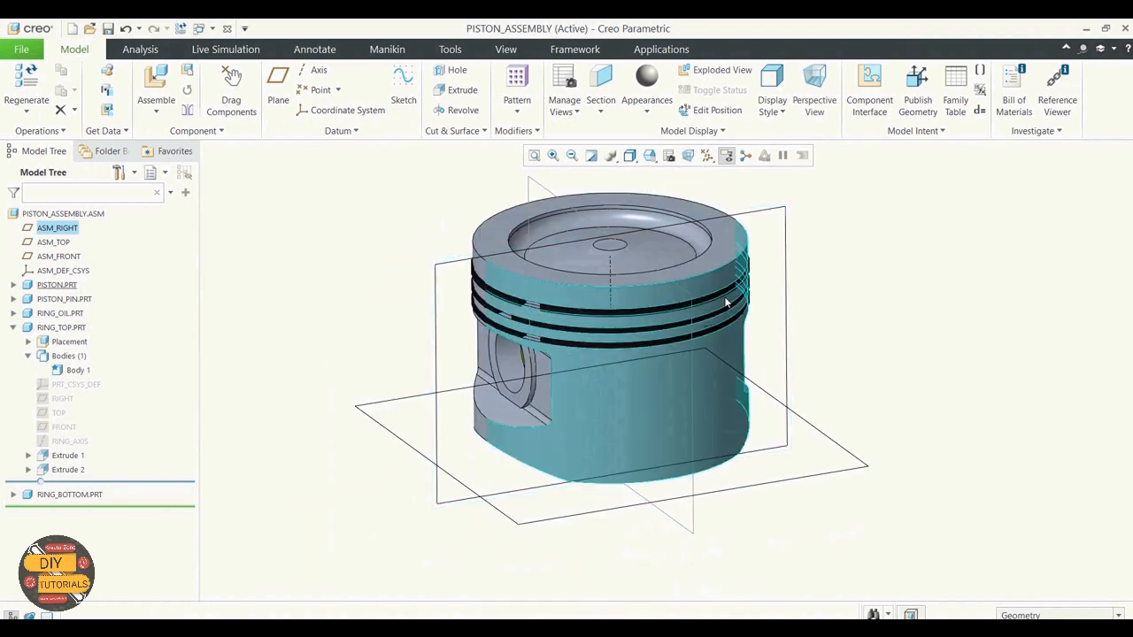
pyautogui.click(718, 158)
pyautogui.click(707, 173)
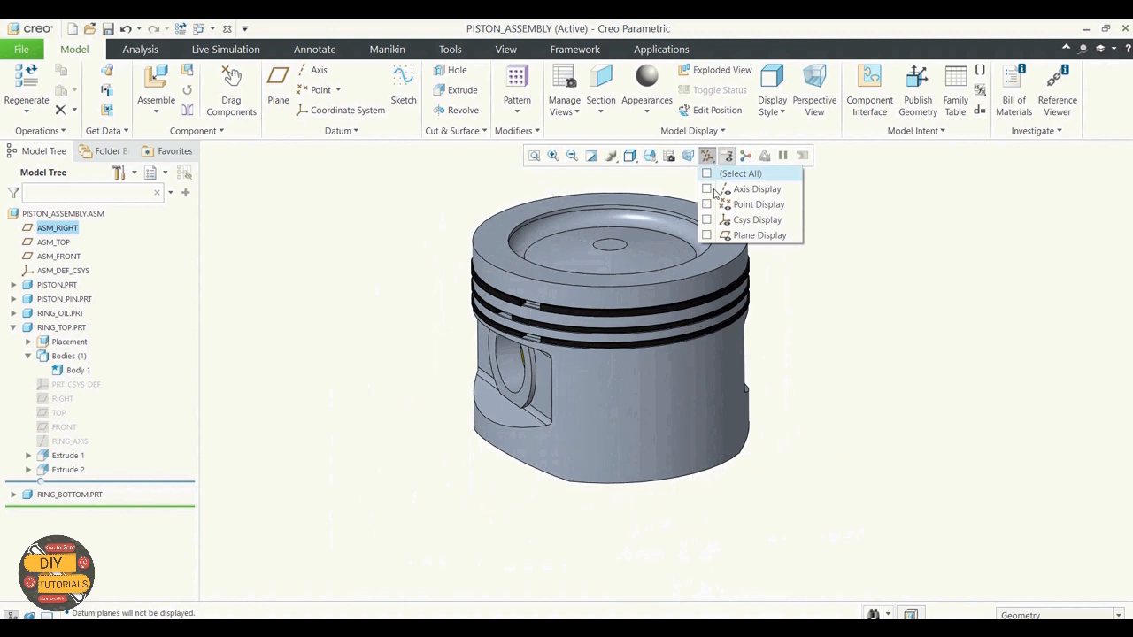
pyautogui.moveTo(835, 380)
pyautogui.mouseDown(button='middle')
pyautogui.moveTo(860, 366)
pyautogui.moveTo(848, 387)
pyautogui.mouseUp(button='middle')
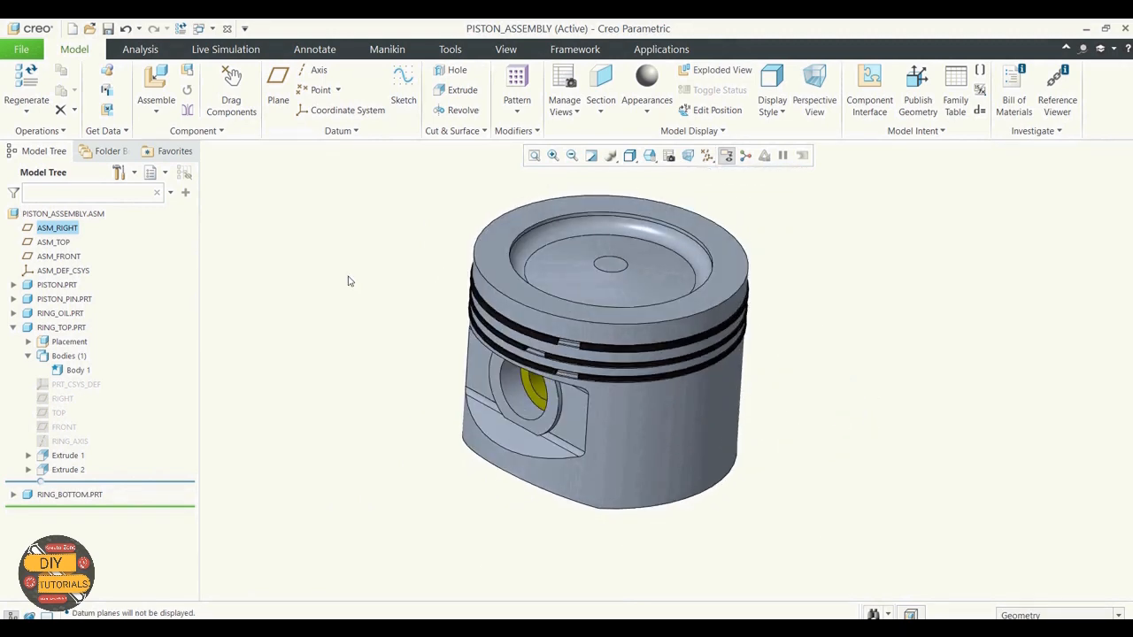
pyautogui.moveTo(354, 286)
pyautogui.mouseDown(button='middle')
pyautogui.moveTo(318, 279)
pyautogui.moveTo(318, 263)
pyautogui.mouseUp(button='middle')
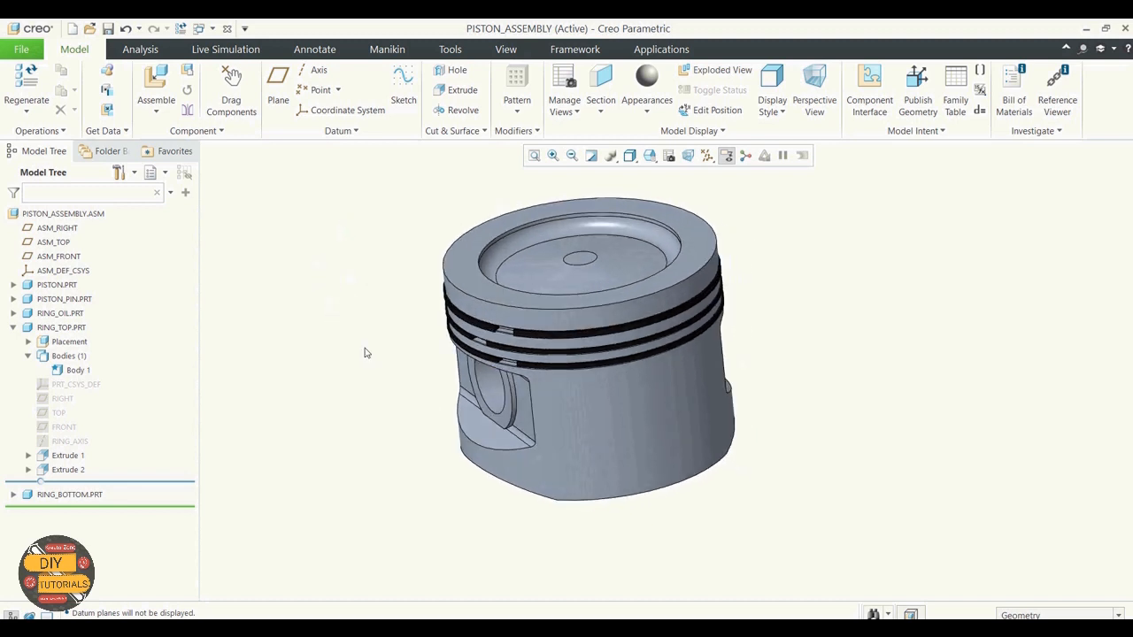
# Step: Collapse RING_TOP.PRT in the model tree and display all datum axes, points, coordinate systems and planes
pyautogui.click(12, 330)
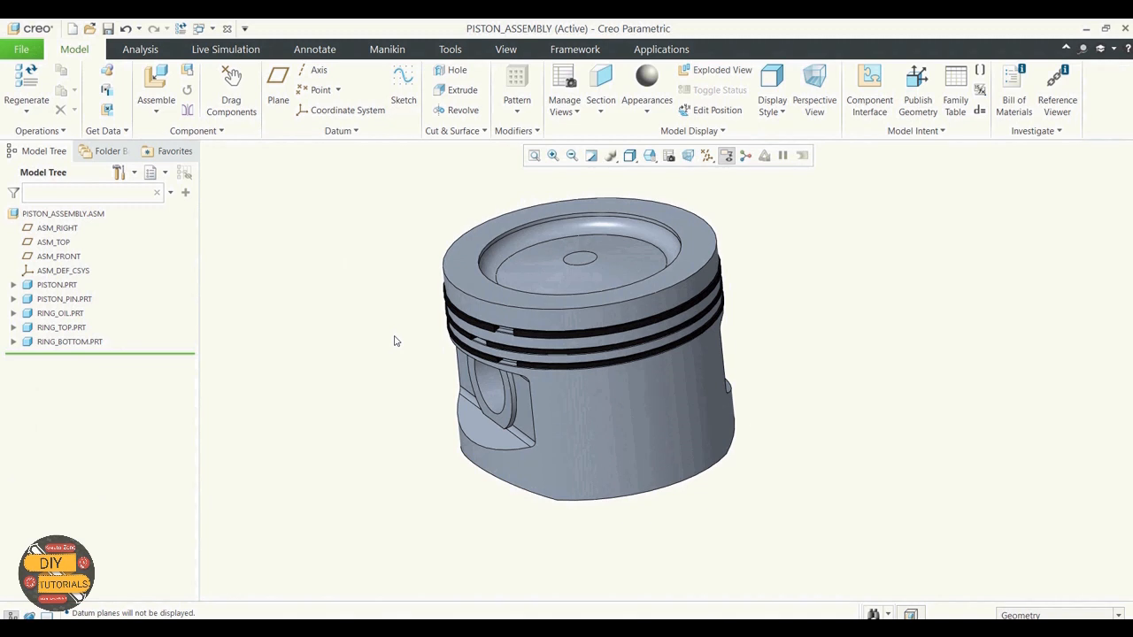
pyautogui.click(708, 156)
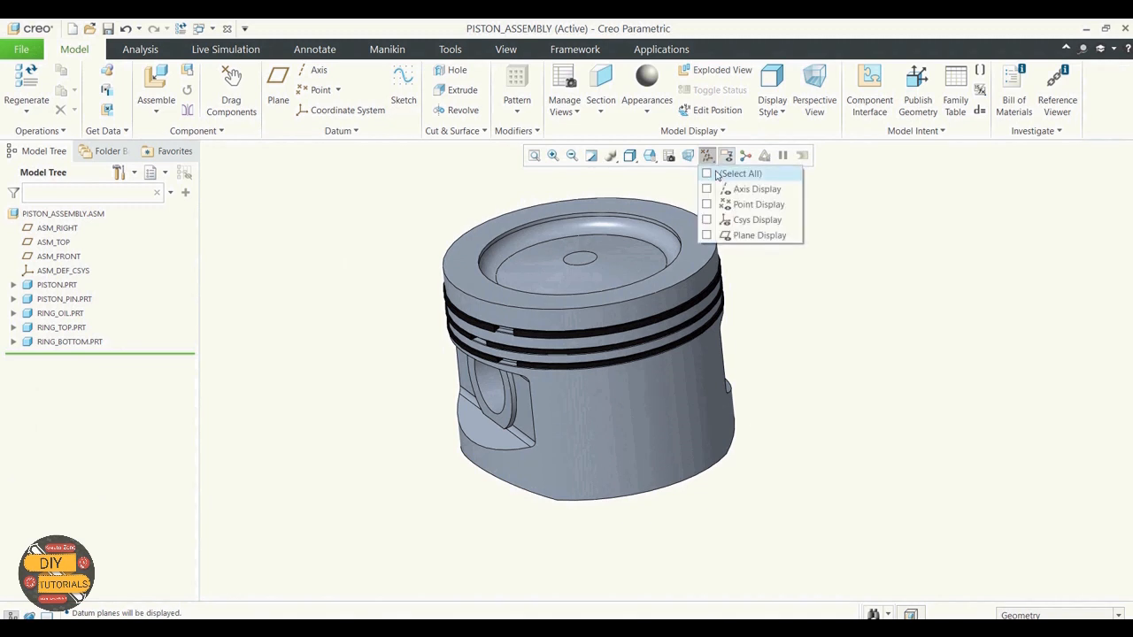
pyautogui.click(718, 175)
pyautogui.moveTo(895, 286); pyautogui.dragTo(932, 323, button='middle')
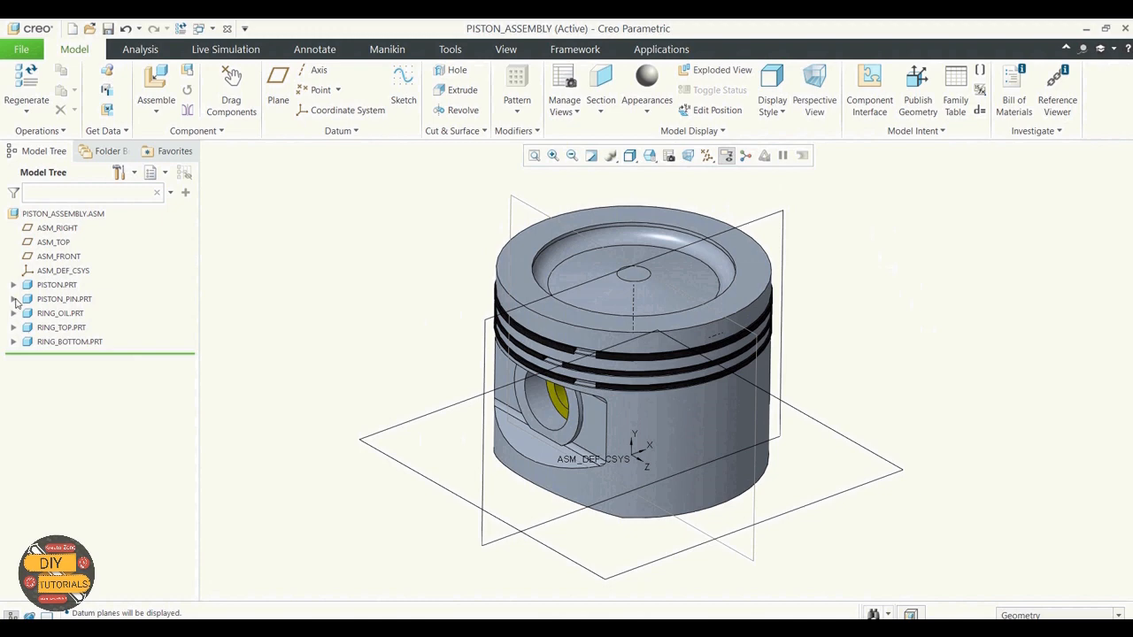
# Step: Review the model tree's item filters and examine the features listed under PISTON.PRT
pyautogui.click(129, 173)
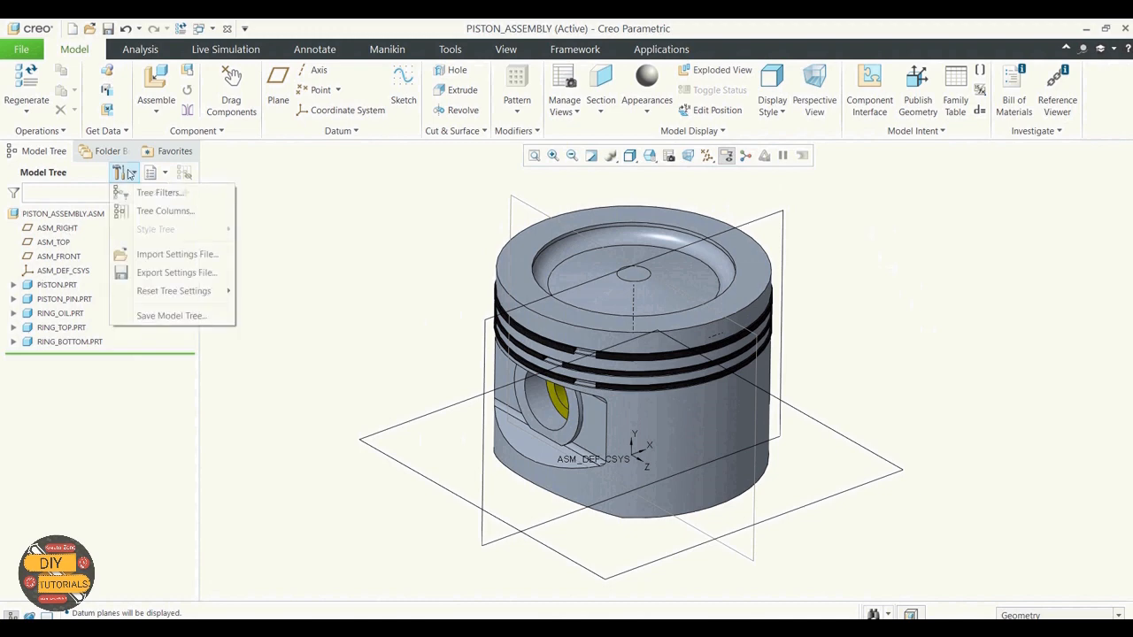
pyautogui.click(158, 192)
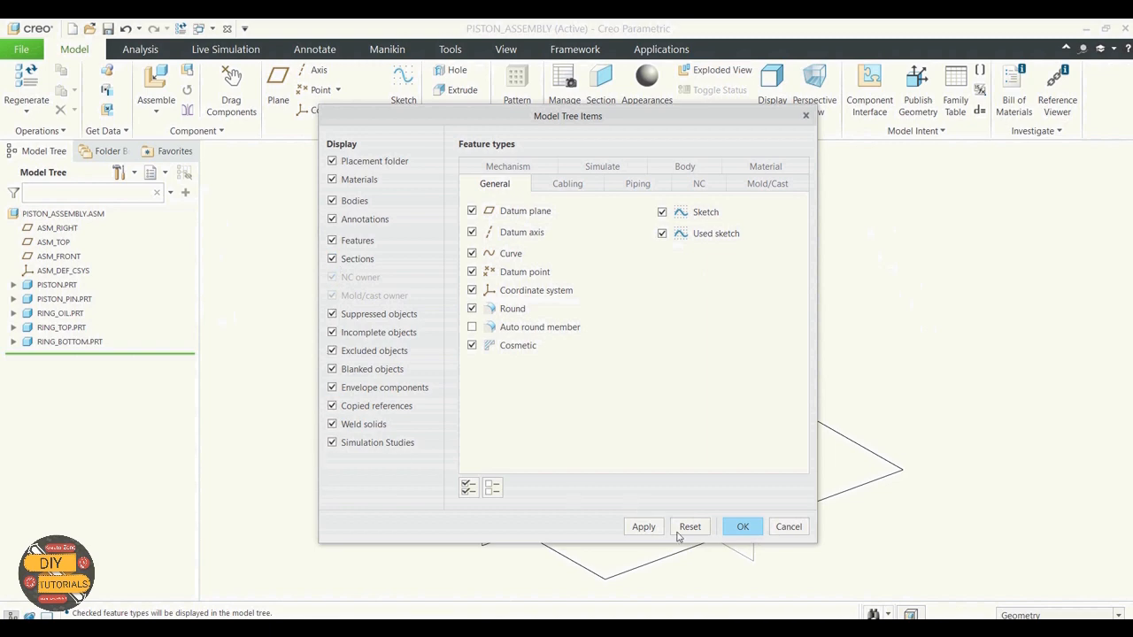
pyautogui.click(740, 527)
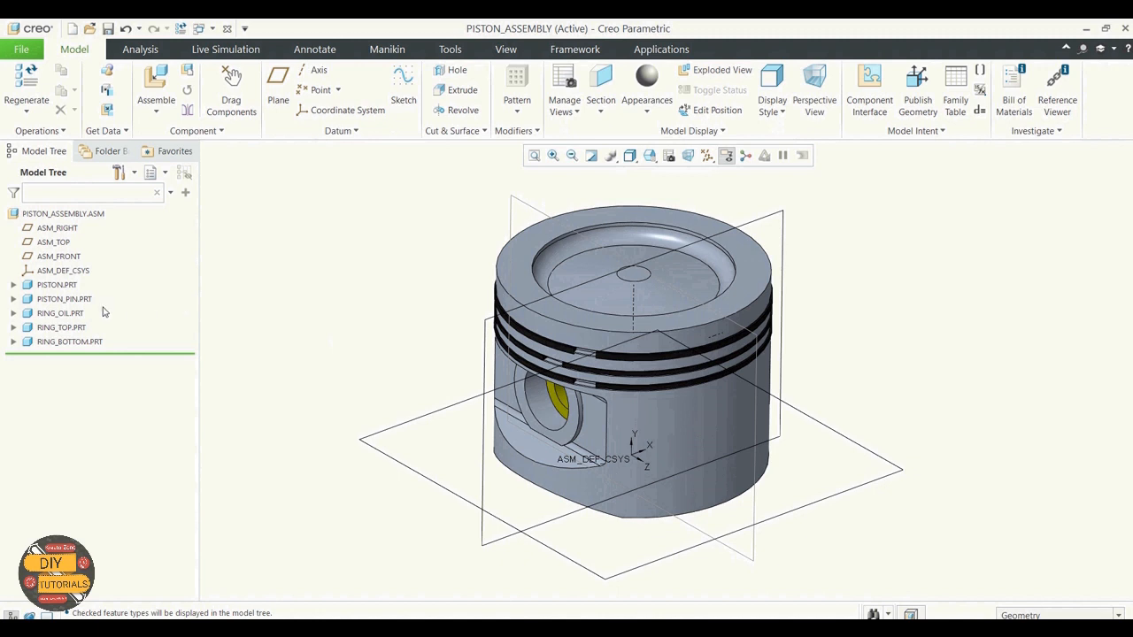
pyautogui.click(14, 285)
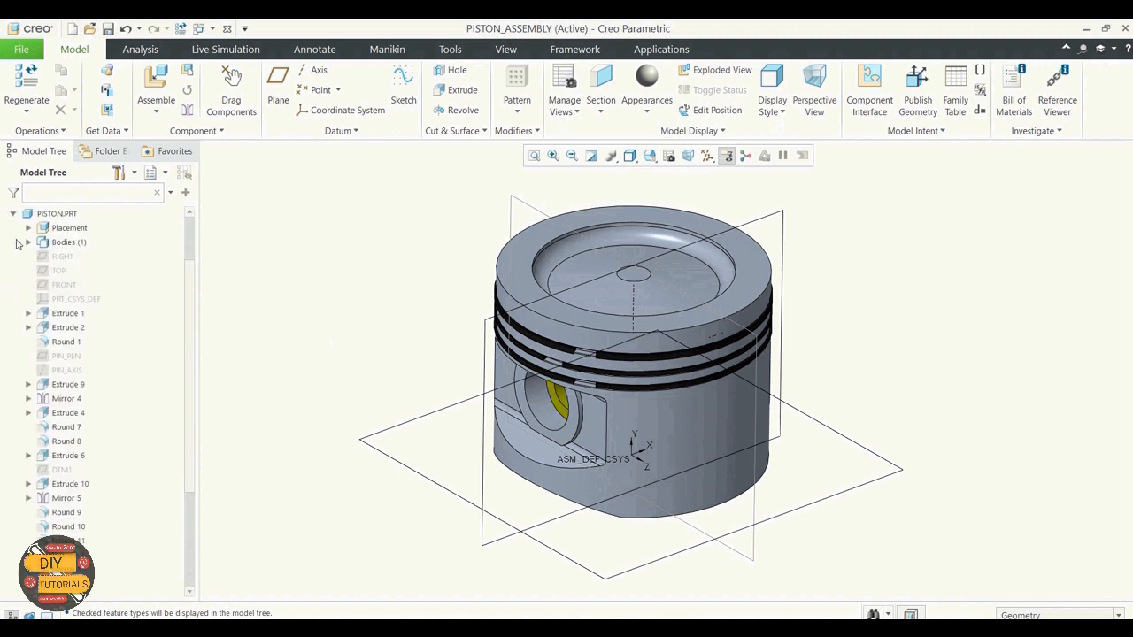
pyautogui.click(13, 214)
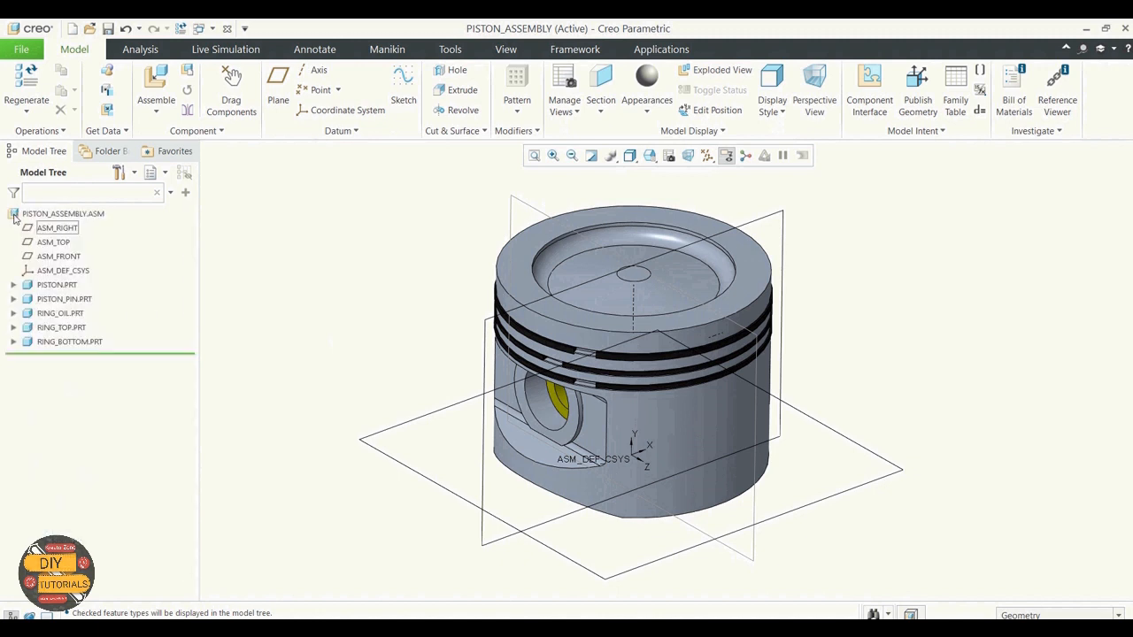
# Step: Turn off the display of features in the model tree items and apply the change
pyautogui.click(121, 173)
pyautogui.click(159, 192)
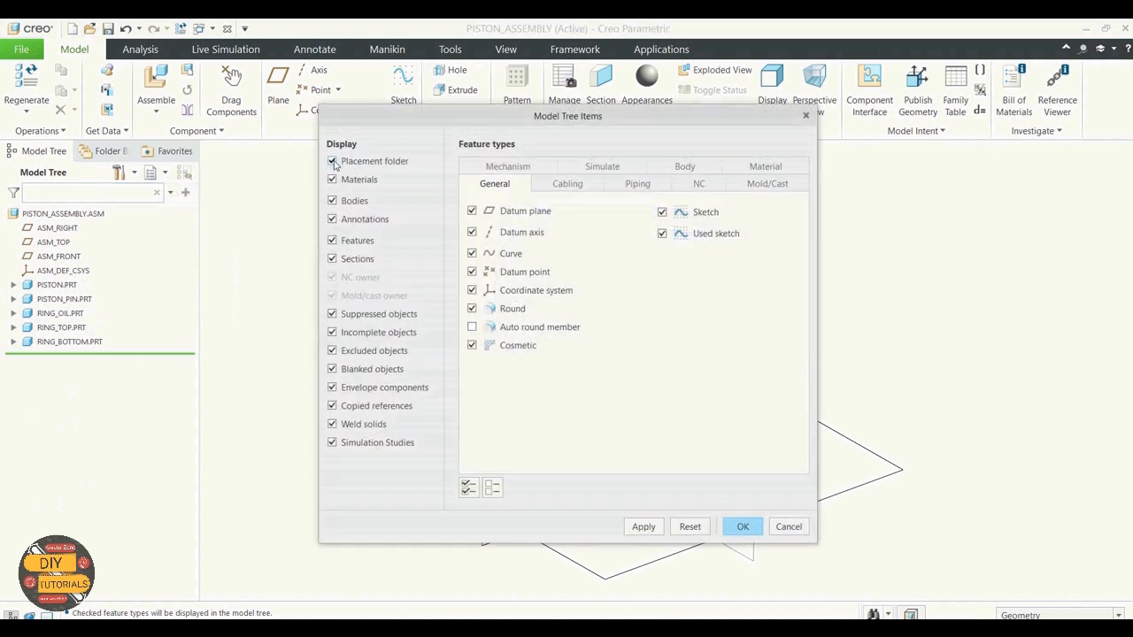
pyautogui.click(331, 240)
pyautogui.click(645, 527)
pyautogui.click(741, 527)
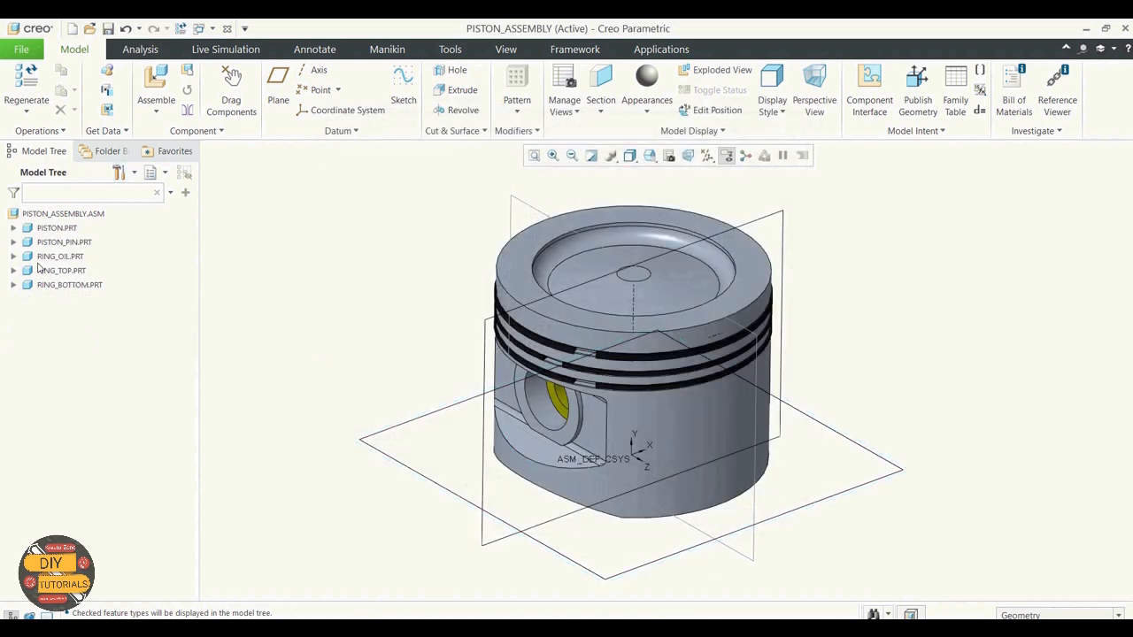
# Step: Examine the entries listed under PISTON.PRT, PISTON_PIN.PRT and RING_OIL.PRT in the model tree
pyautogui.click(13, 228)
pyautogui.click(27, 256)
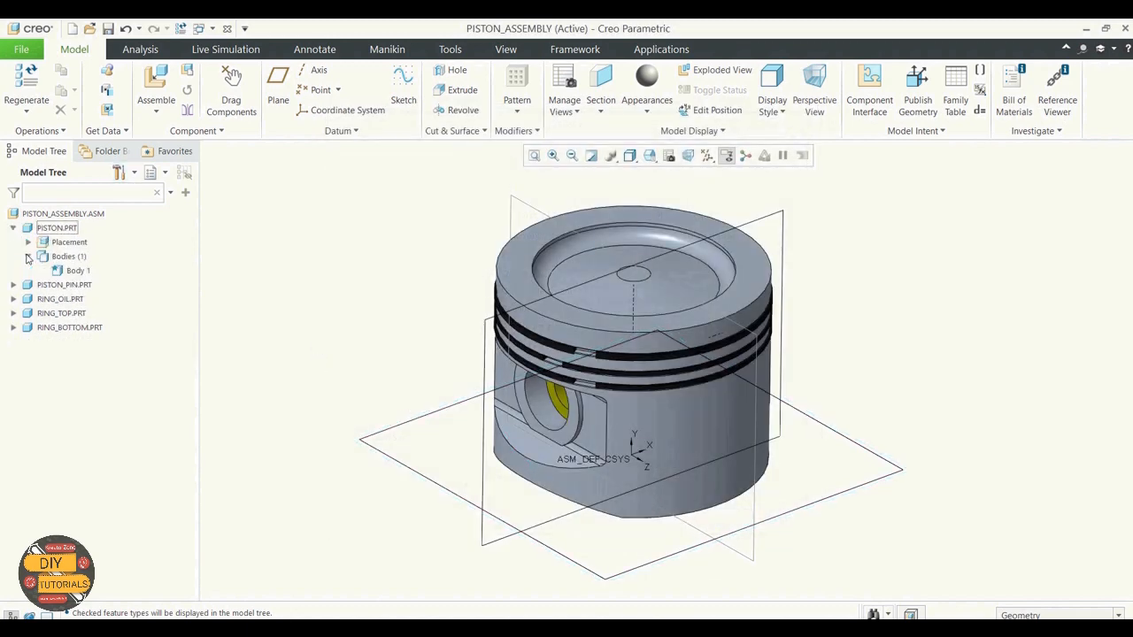
pyautogui.click(28, 256)
pyautogui.click(14, 271)
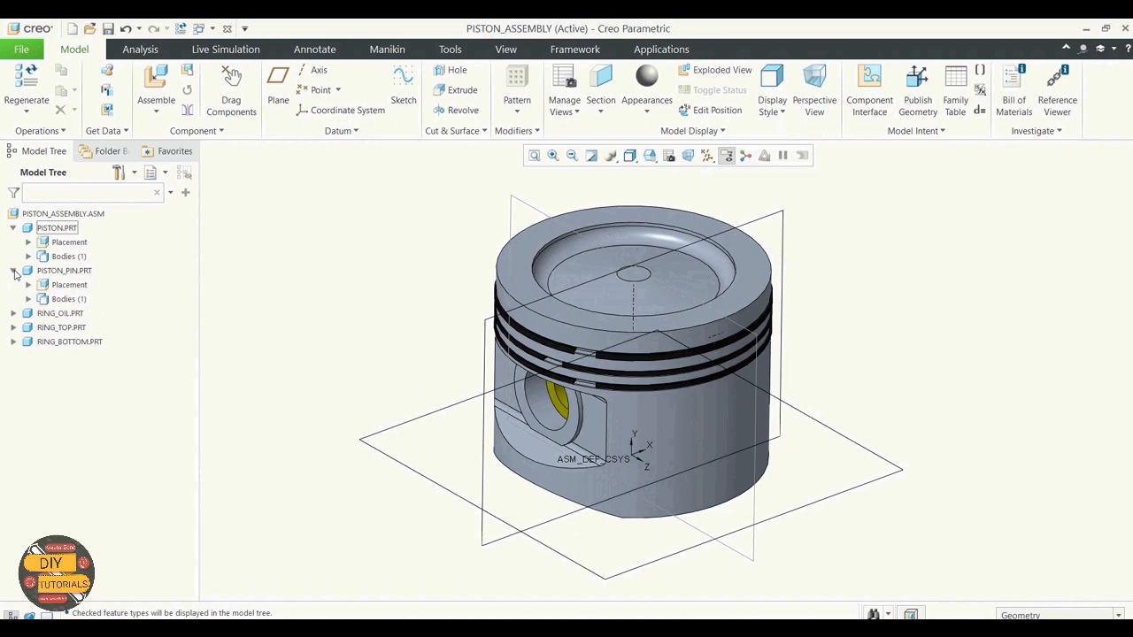
pyautogui.click(15, 271)
pyautogui.click(13, 285)
pyautogui.click(13, 286)
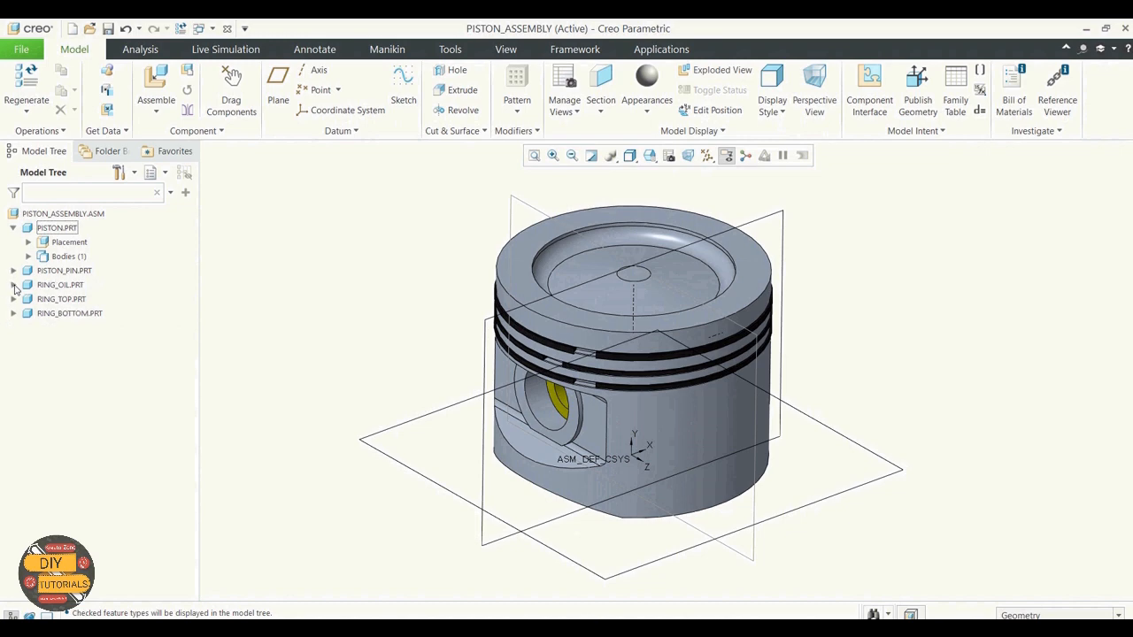
# Step: Turn the display of features back on in the model tree items and collapse PISTON.PRT
pyautogui.click(118, 172)
pyautogui.click(160, 192)
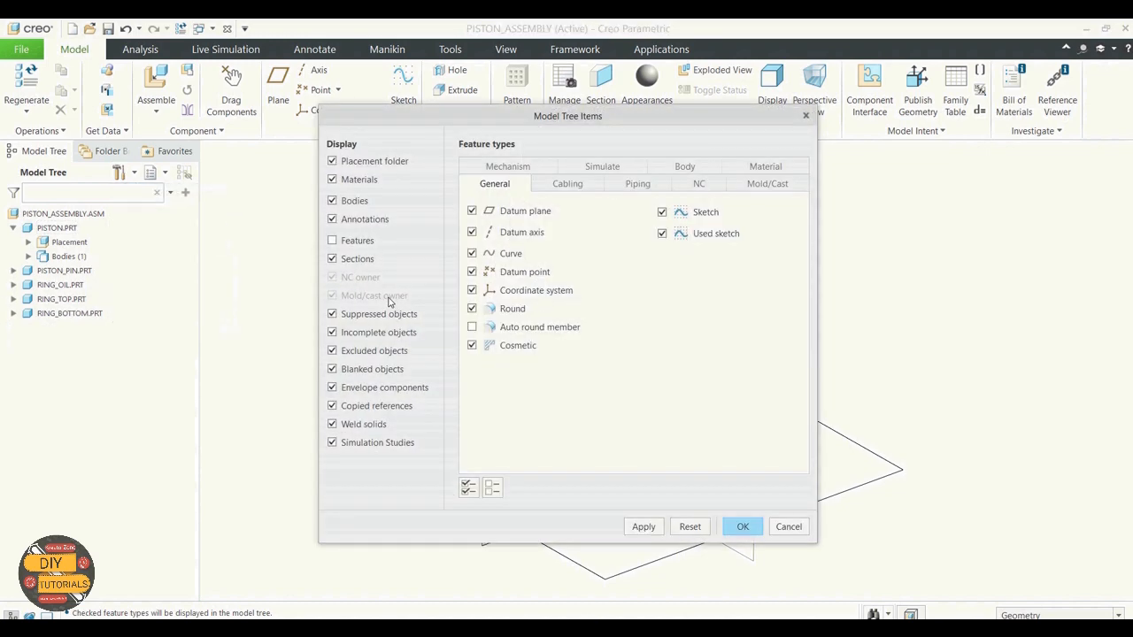
pyautogui.click(333, 241)
pyautogui.click(644, 527)
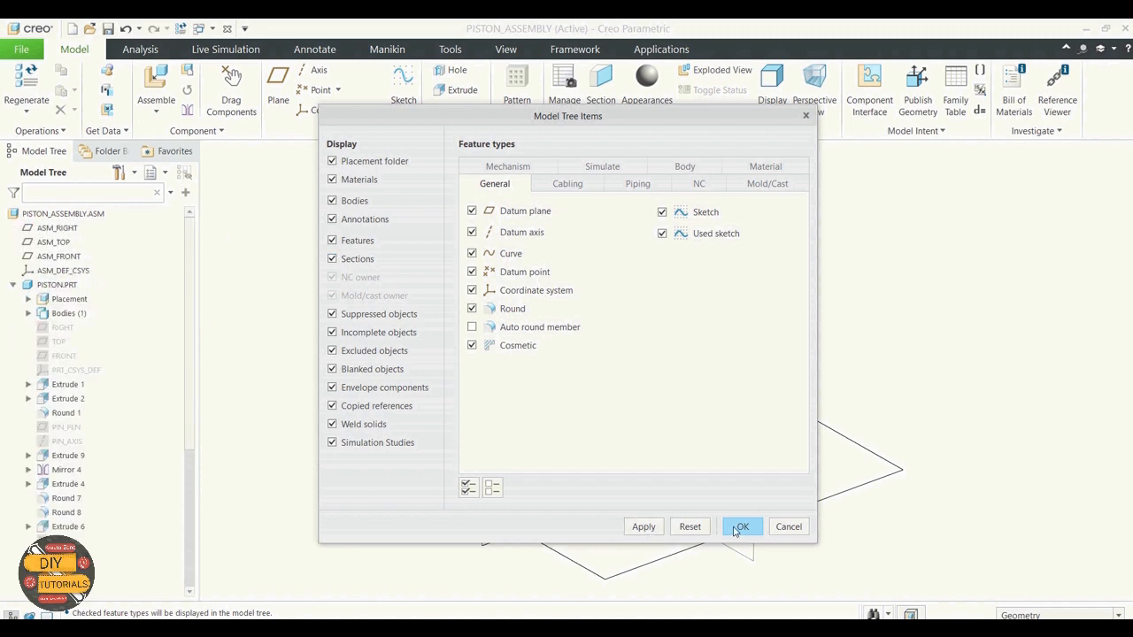
pyautogui.click(743, 527)
pyautogui.click(14, 286)
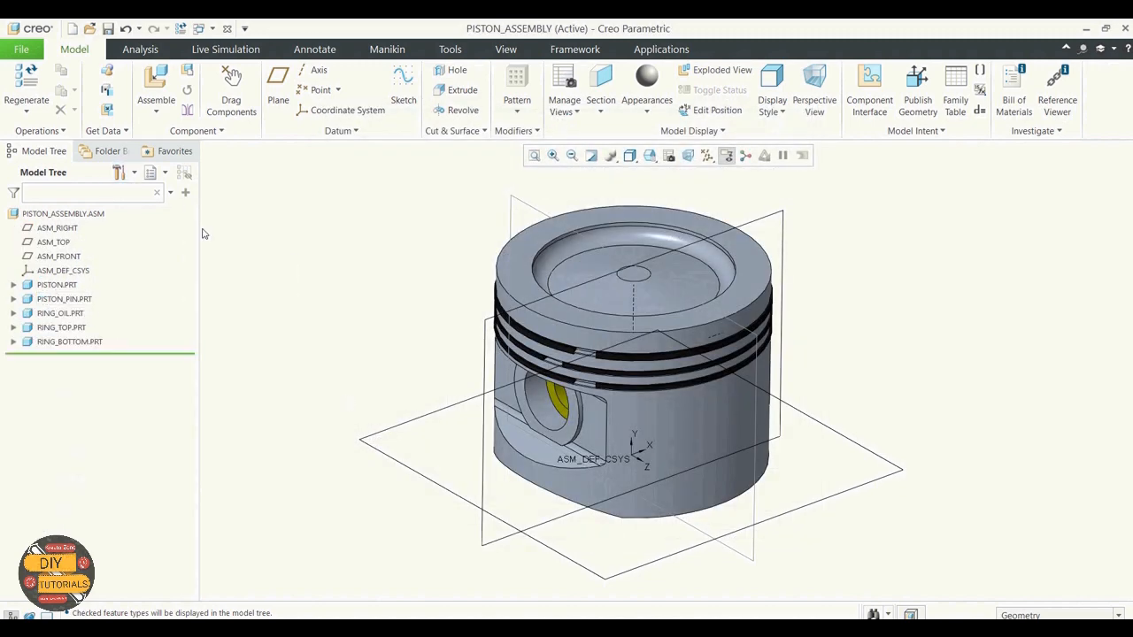
# Step: Switch from the model tree to the layer tree and select the 02_ALL_AXES layer
pyautogui.click(163, 176)
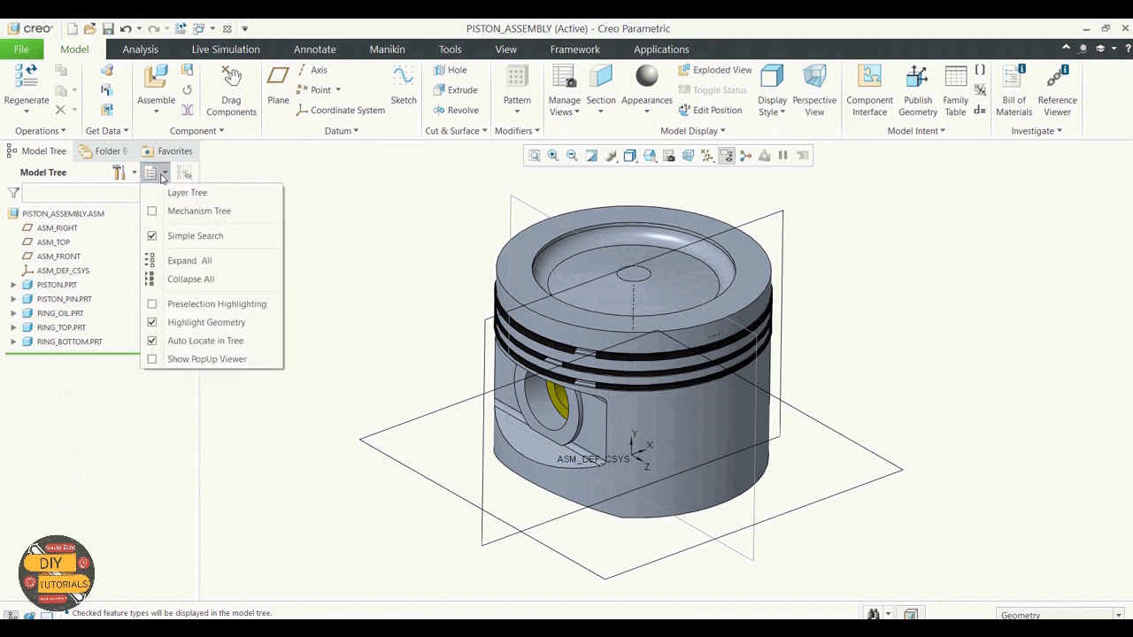
pyautogui.click(172, 193)
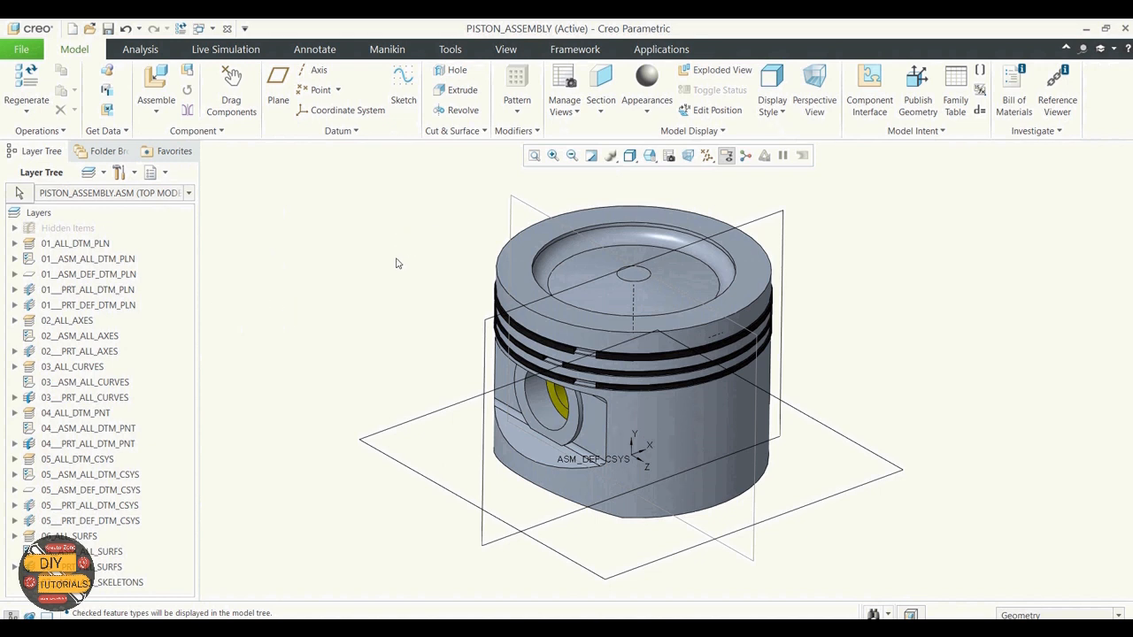
pyautogui.click(68, 322)
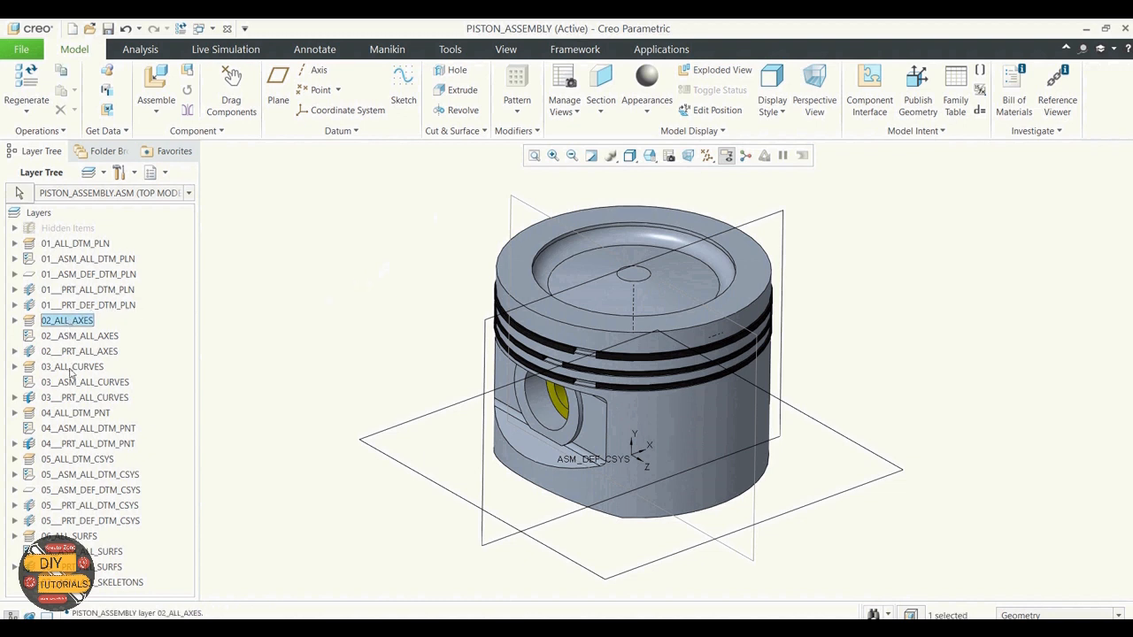
# Step: Hide the part datum plane, 02__ASM_ALL_AXES, and assembly and part coordinate system (ALL and DEF) layers, and save the layer status
pyautogui.click(68, 476)
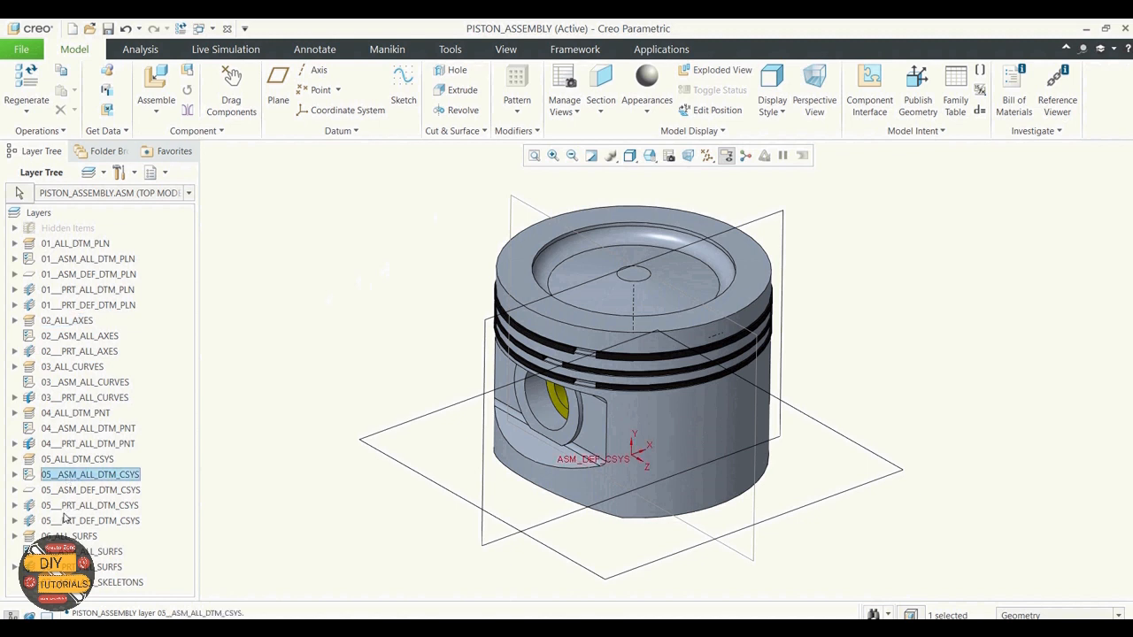
pyautogui.keyDown('ctrl'); pyautogui.click(63, 521); pyautogui.keyUp('ctrl')
pyautogui.keyDown('ctrl'); pyautogui.click(65, 506); pyautogui.keyUp('ctrl')
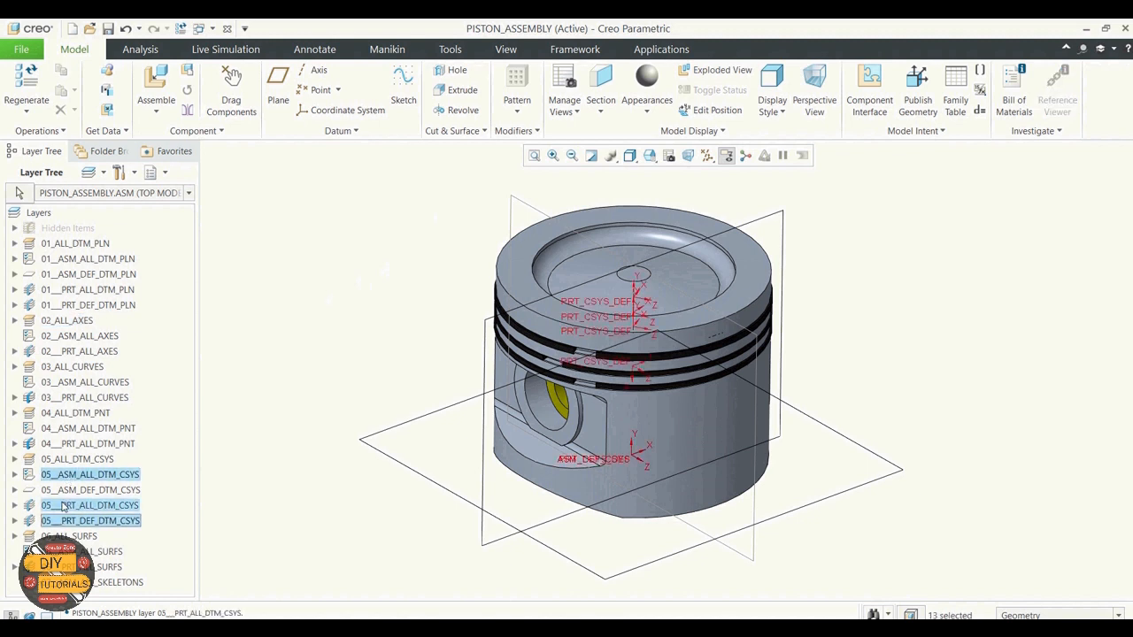
pyautogui.keyDown('ctrl'); pyautogui.click(67, 492); pyautogui.keyUp('ctrl')
pyautogui.keyDown('ctrl'); pyautogui.click(65, 320); pyautogui.keyUp('ctrl')
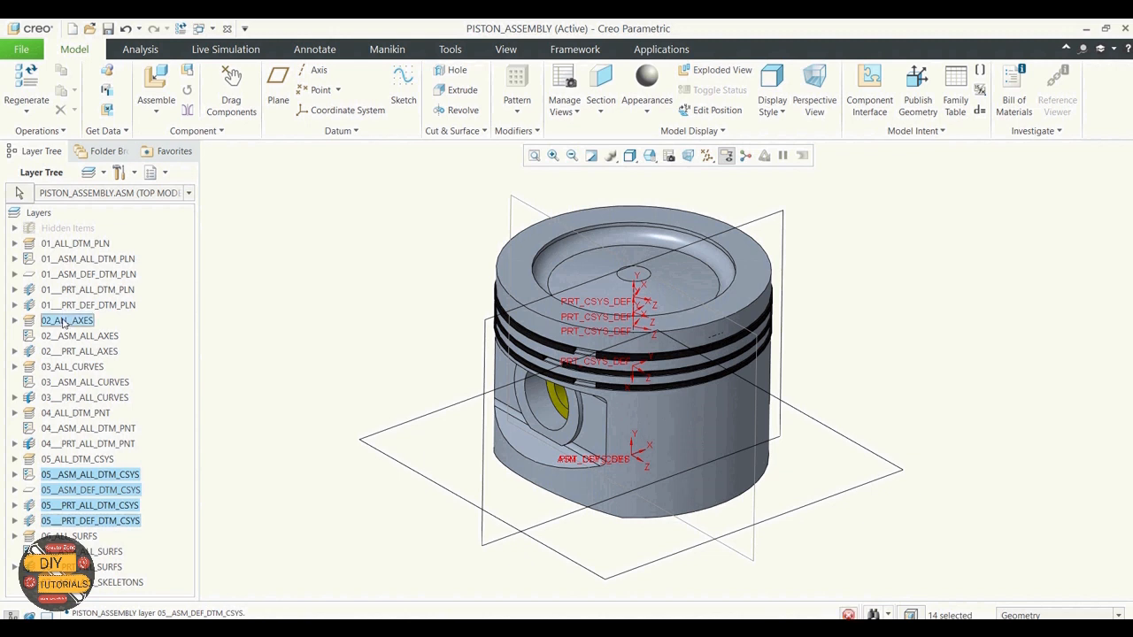
pyautogui.keyDown('ctrl'); pyautogui.click(76, 414); pyautogui.keyUp('ctrl')
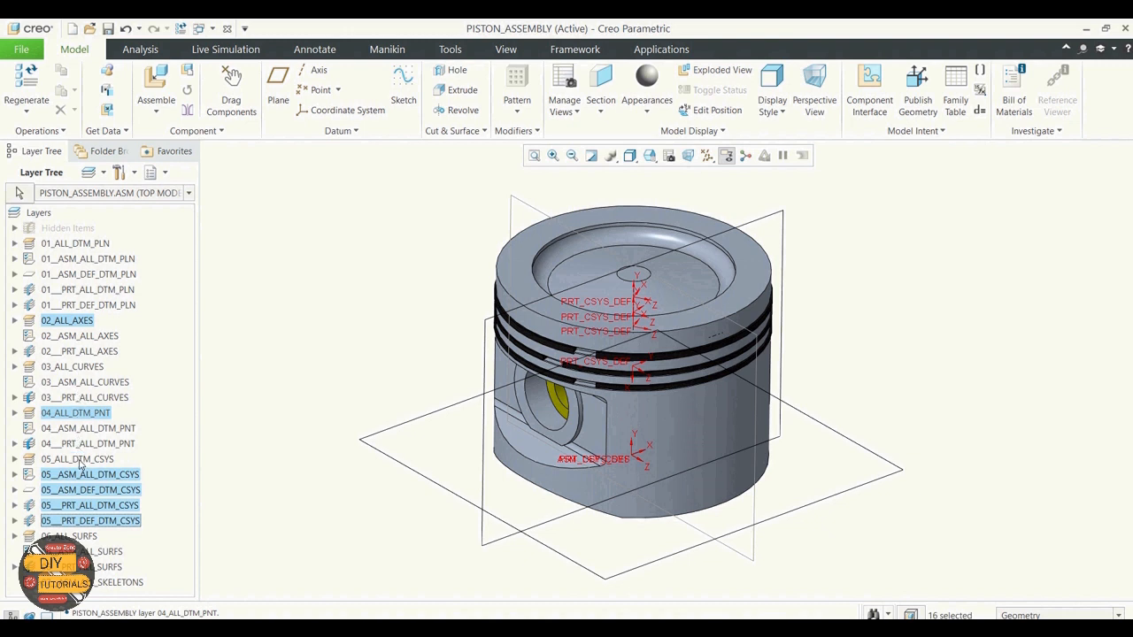
pyautogui.keyDown('ctrl'); pyautogui.click(66, 320); pyautogui.keyUp('ctrl')
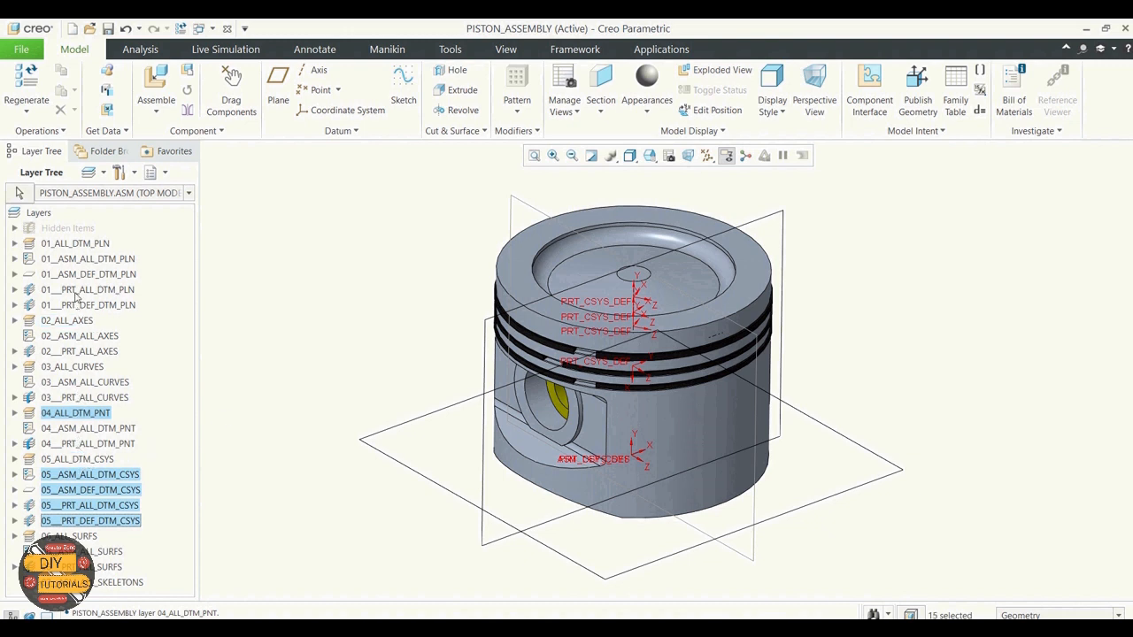
pyautogui.keyDown('ctrl'); pyautogui.click(87, 290); pyautogui.keyUp('ctrl')
pyautogui.keyDown('ctrl'); pyautogui.click(75, 306); pyautogui.keyUp('ctrl')
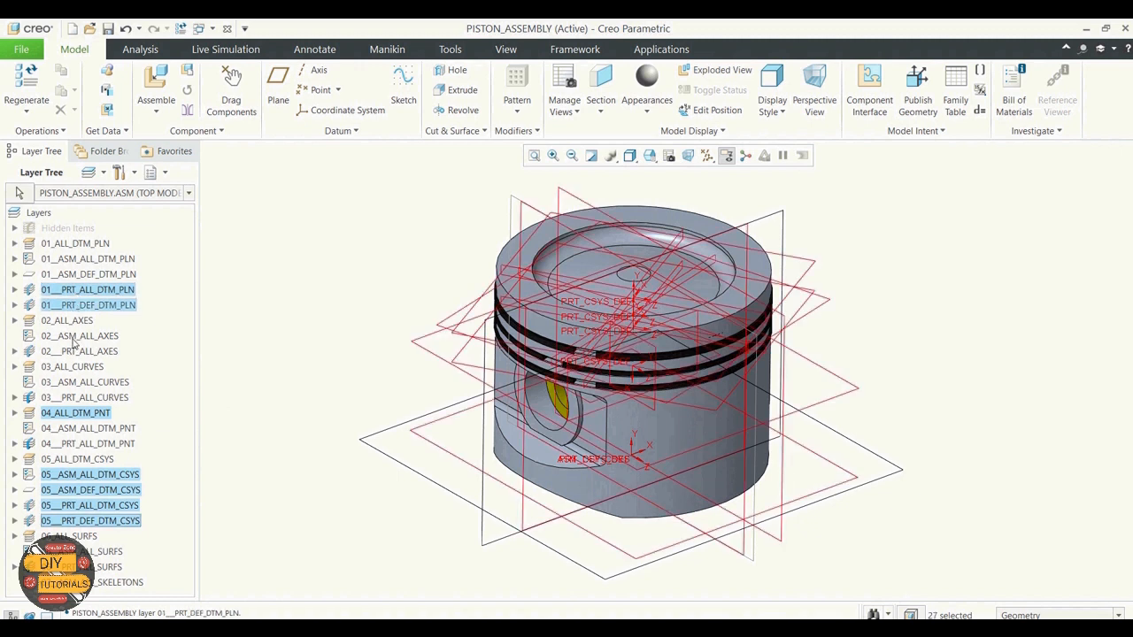
pyautogui.keyDown('ctrl'); pyautogui.click(75, 337); pyautogui.keyUp('ctrl')
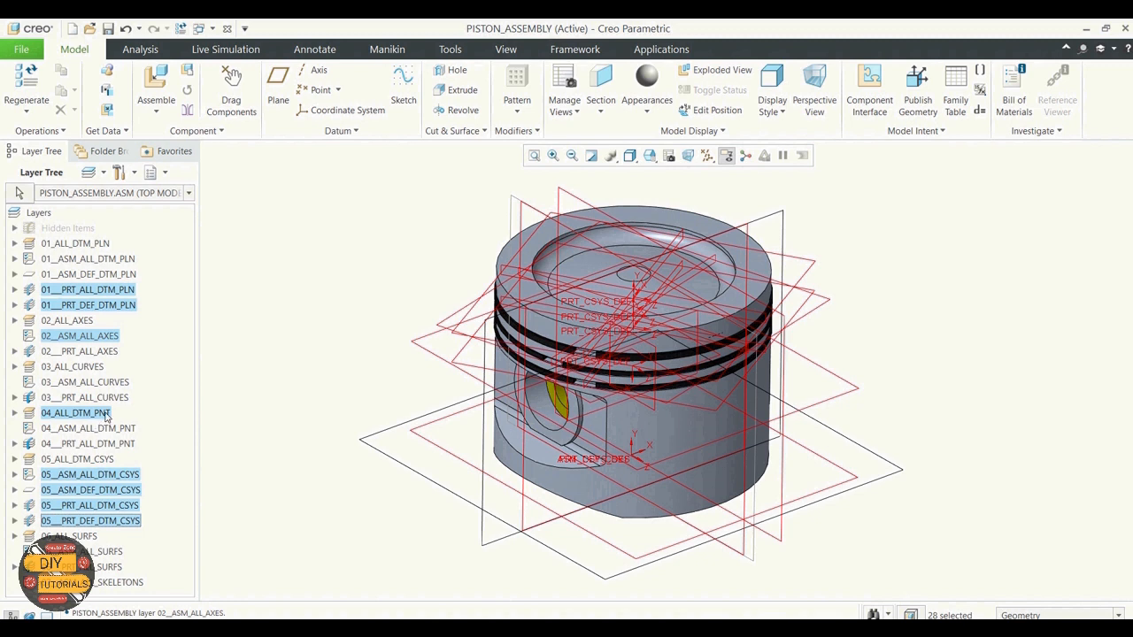
pyautogui.keyDown('ctrl'); pyautogui.click(89, 416); pyautogui.keyUp('ctrl')
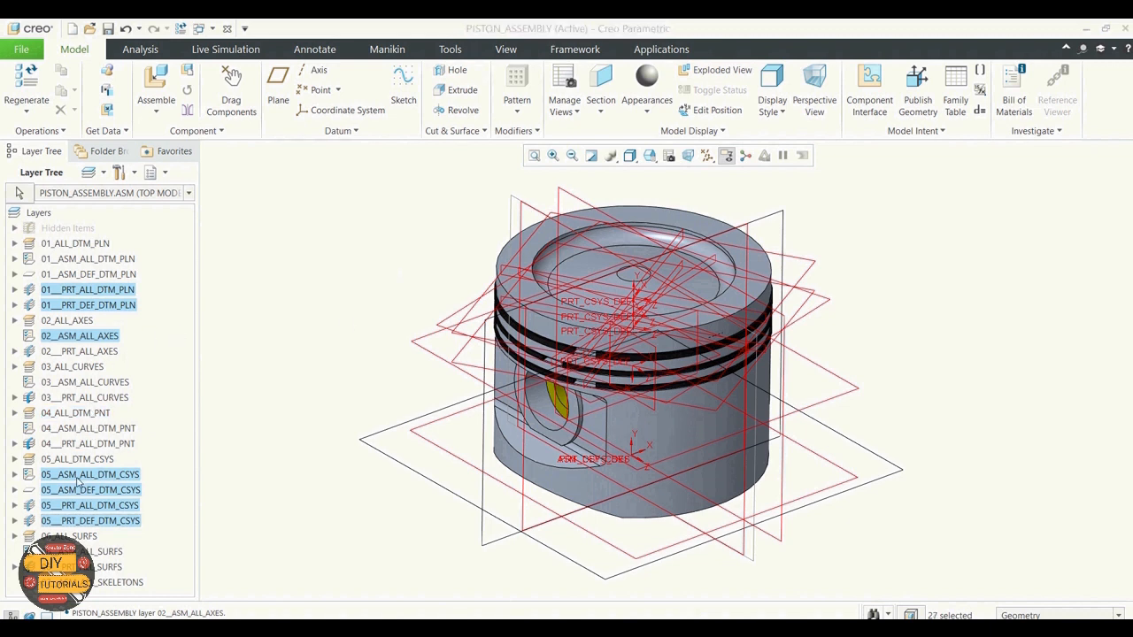
pyautogui.rightClick(78, 481)
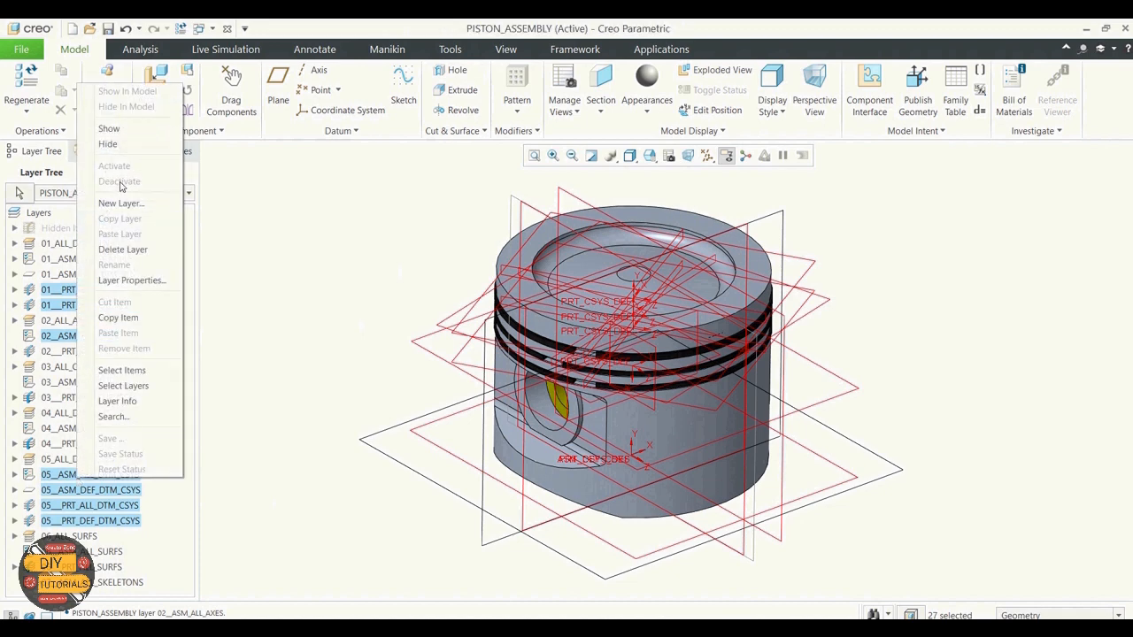
pyautogui.click(108, 144)
pyautogui.rightClick(93, 483)
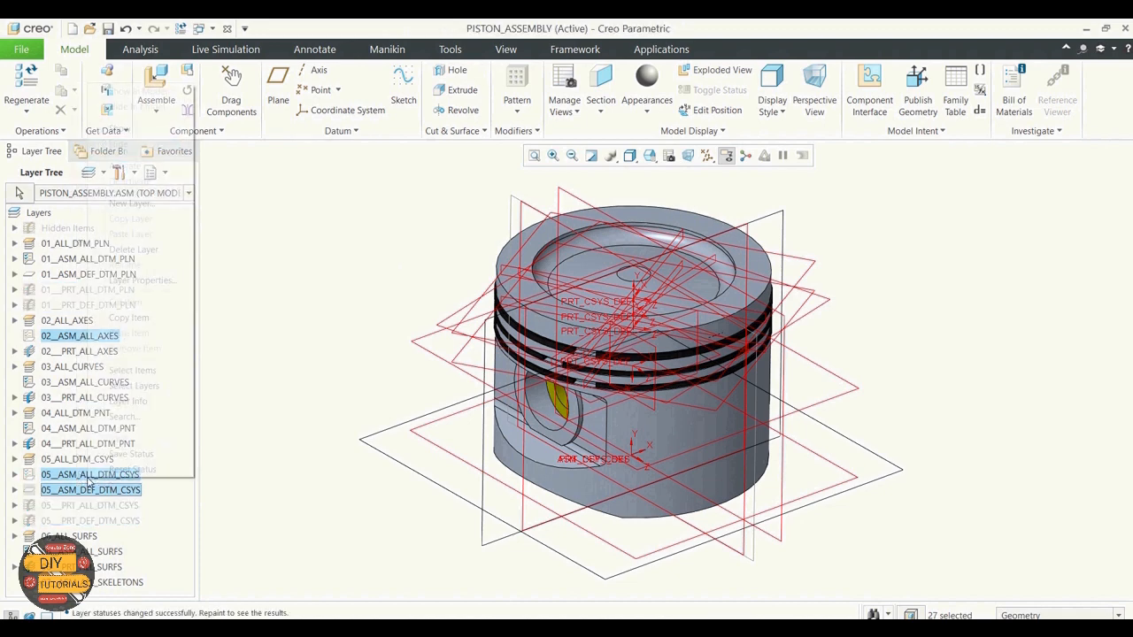
pyautogui.click(119, 455)
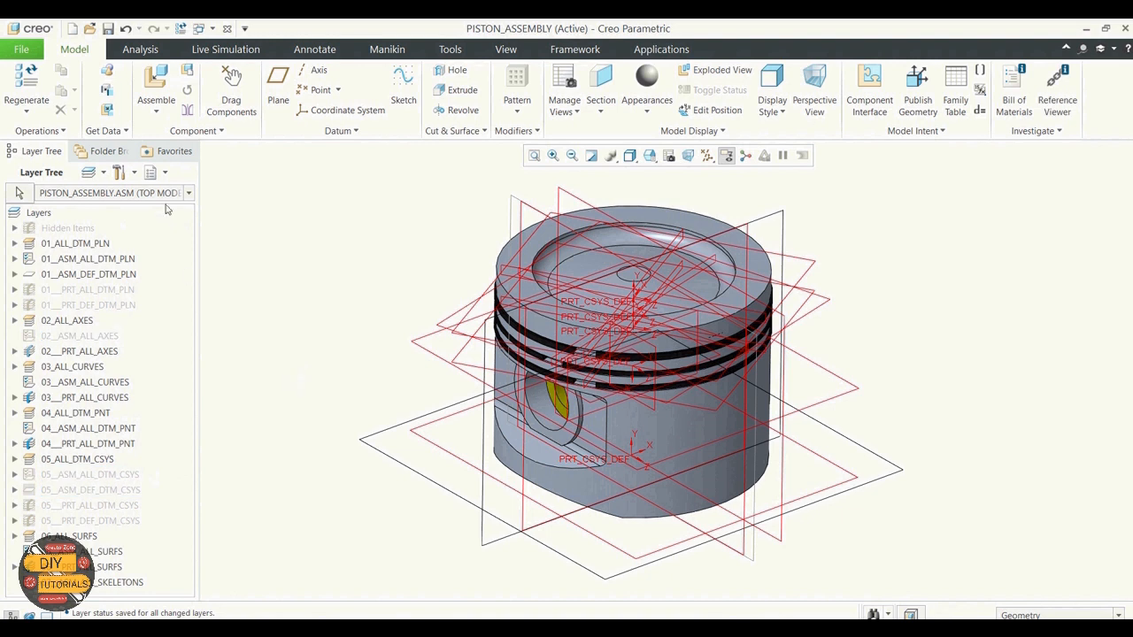
# Step: Return from the layer tree to the model tree
pyautogui.click(163, 173)
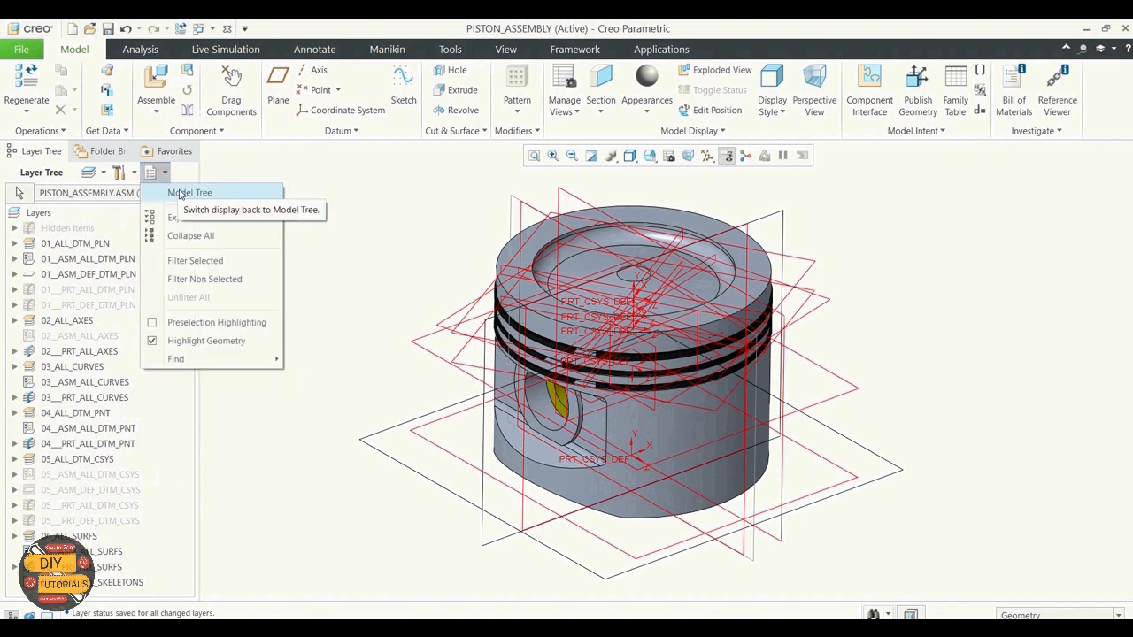
pyautogui.click(367, 235)
pyautogui.click(163, 177)
pyautogui.click(189, 193)
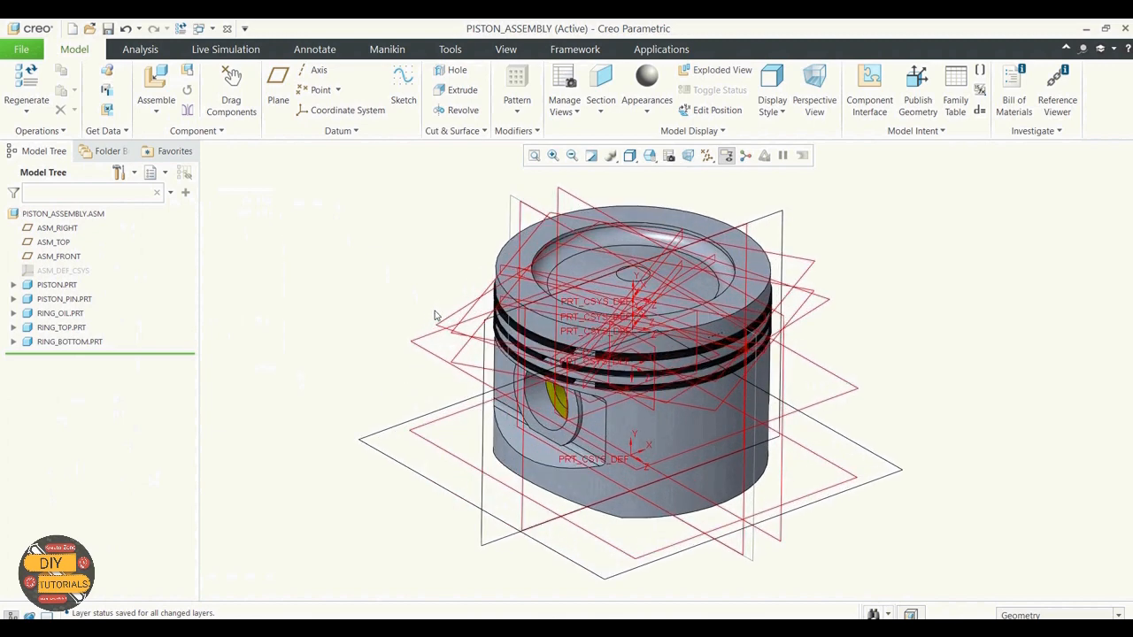
# Step: Turn off the display of all datum axes, points, coordinate systems and planes in the piston assembly
pyautogui.click(707, 155)
pyautogui.click(708, 174)
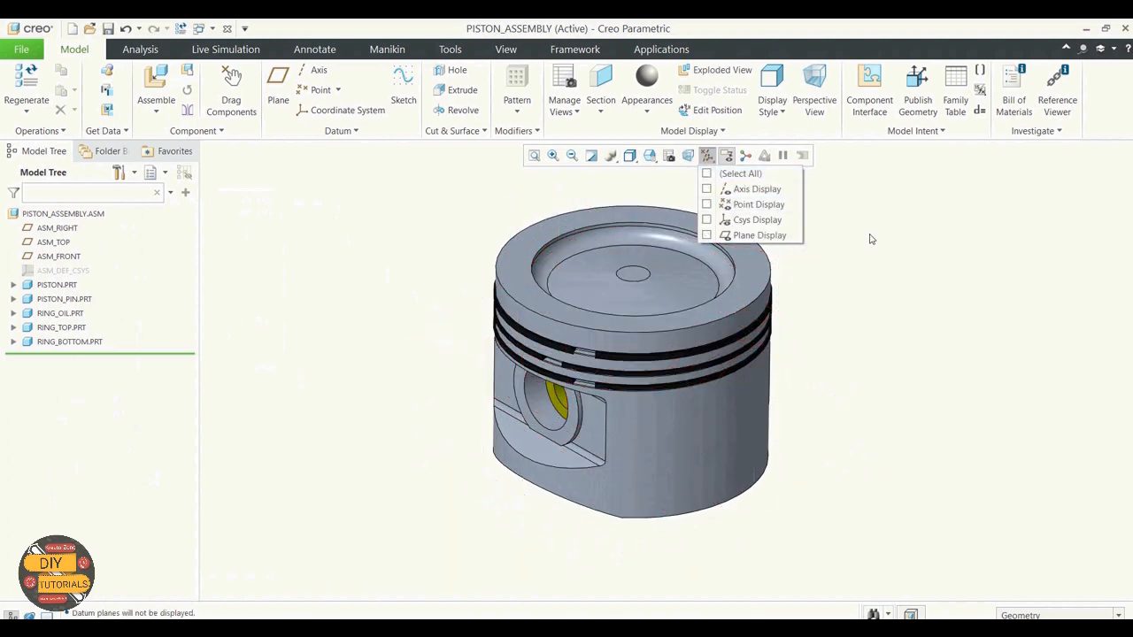
pyautogui.click(872, 239)
pyautogui.moveTo(861, 319)
pyautogui.mouseDown(button='middle')
pyautogui.moveTo(852, 295)
pyautogui.moveTo(860, 316)
pyautogui.mouseUp(button='middle')
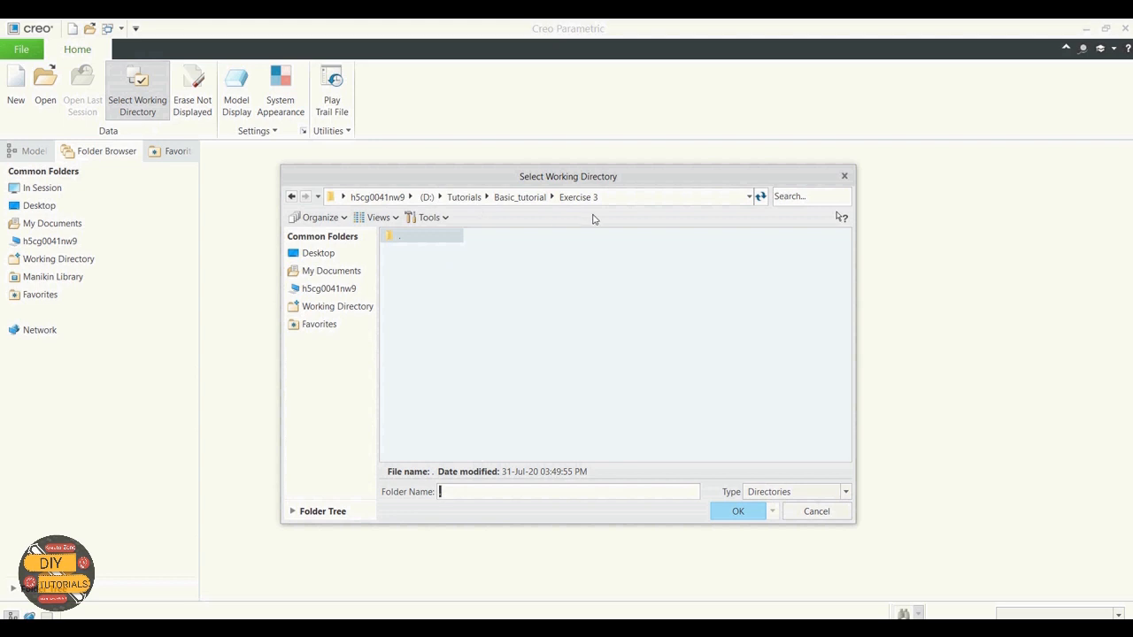
# Step: Set the working directory to Exercise 3 and start a new design assembly named Connecting_rod_assembly
pyautogui.click(733, 511)
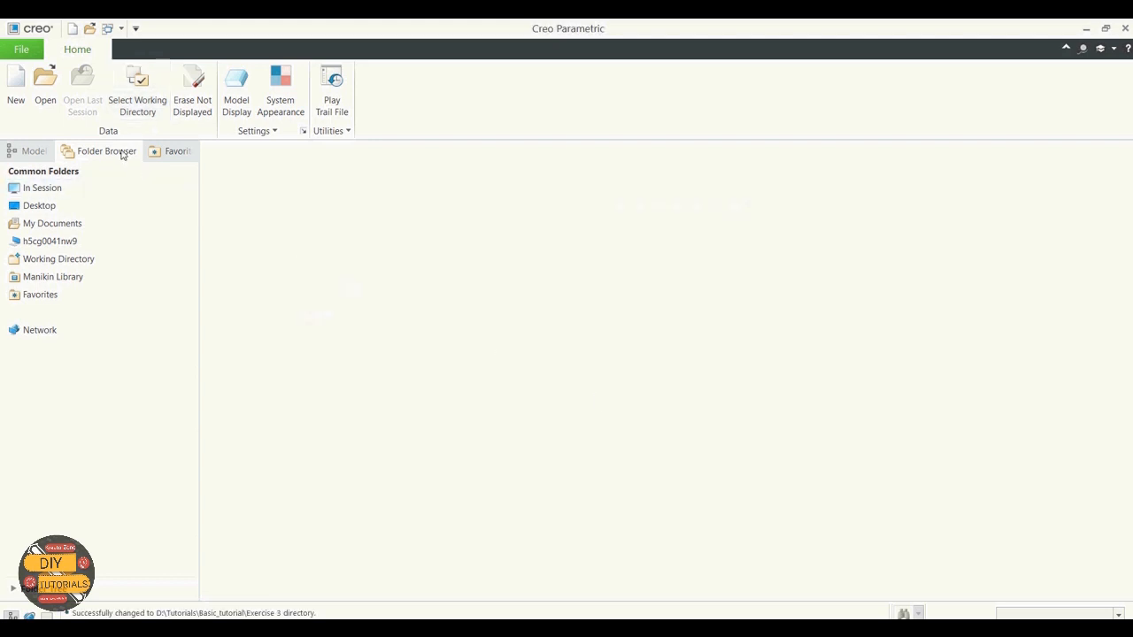
pyautogui.click(16, 88)
pyautogui.click(438, 272)
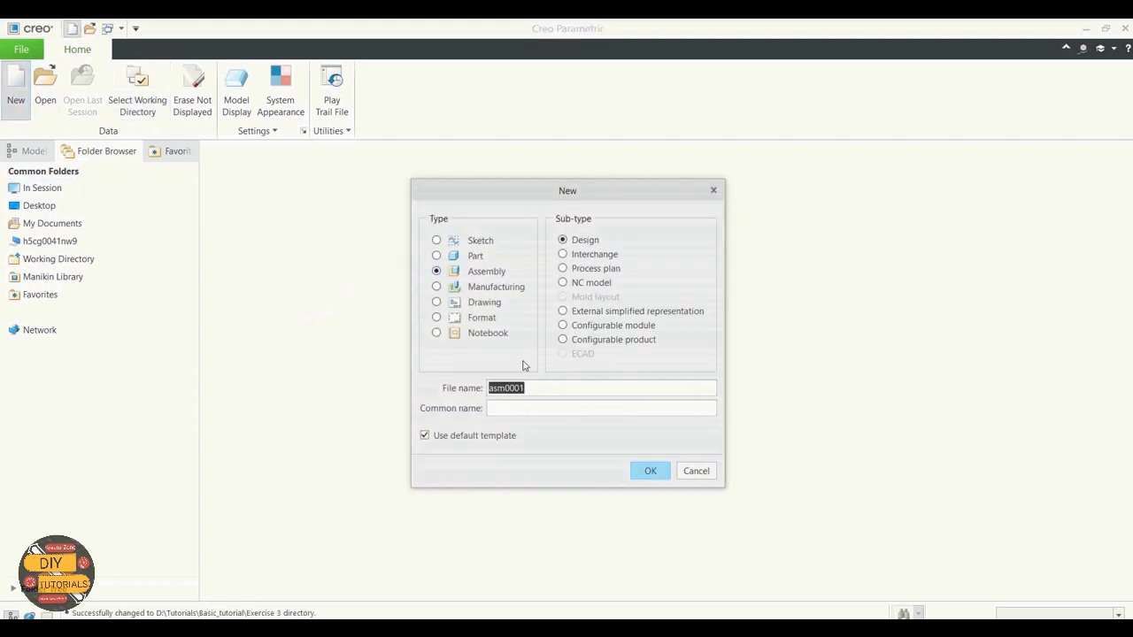
pyautogui.click(543, 389)
pyautogui.press('BackSpace')
pyautogui.press('BackSpace')
pyautogui.press('BackSpace')
pyautogui.press('BackSpace')
pyautogui.press('BackSpace')
pyautogui.write('Connecting_rod_')
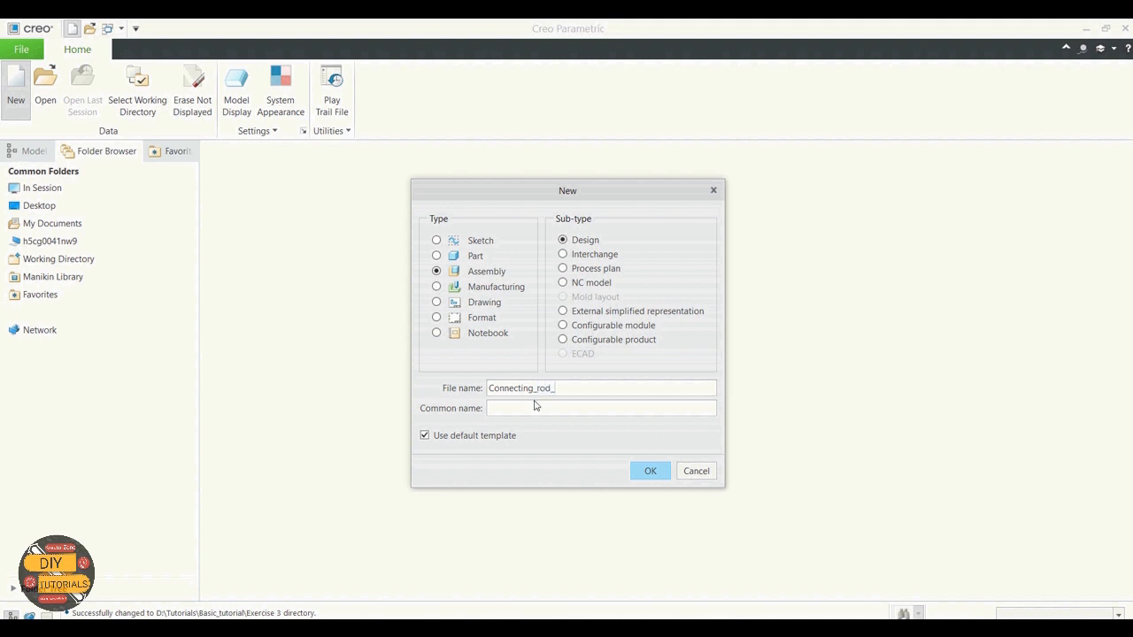
pyautogui.write('assembly')
# Step: Enter the common name "Sub assemblies in car engine" and create the assembly from the mmns_asm_design_abs template with the description "Engine Parts"
pyautogui.click(534, 404)
pyautogui.write('Pa')
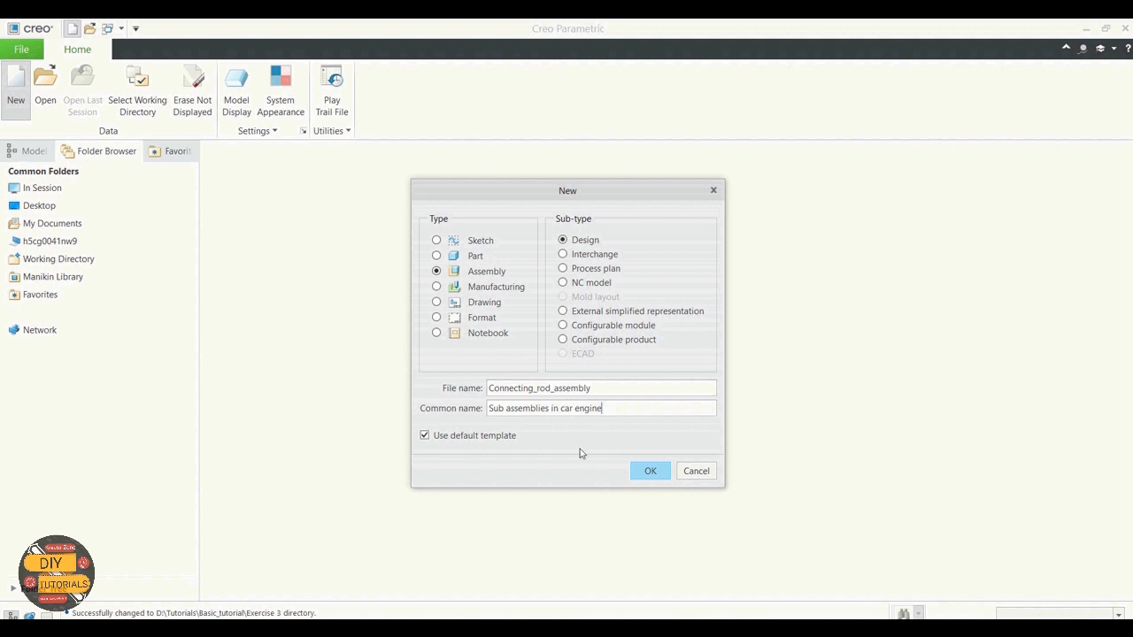
pyautogui.click(461, 437)
pyautogui.click(650, 473)
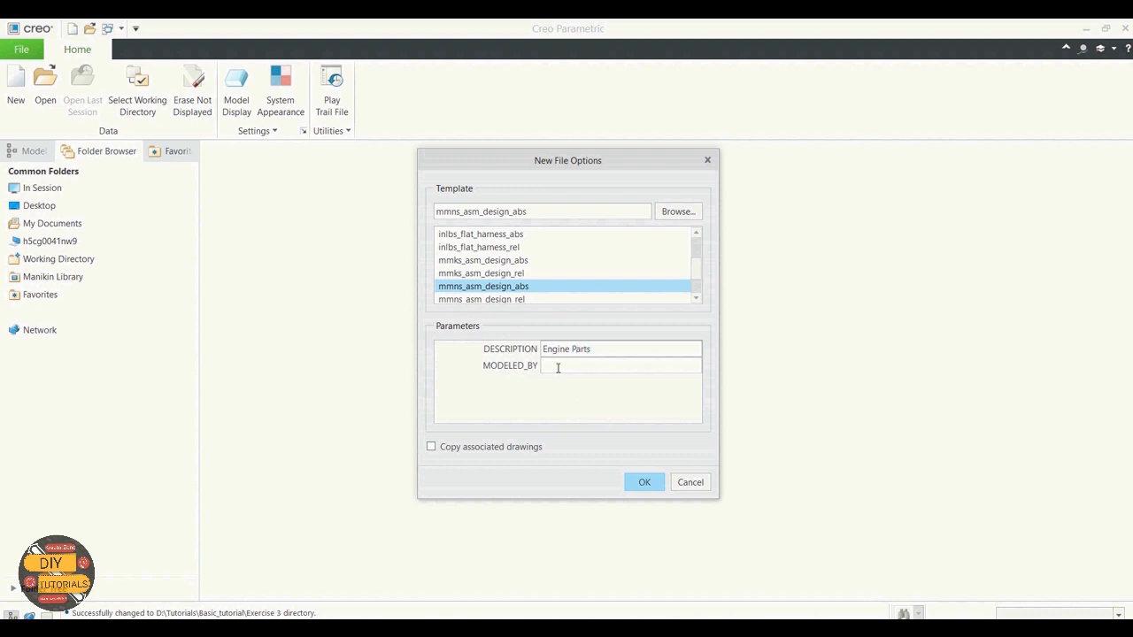
pyautogui.click(647, 485)
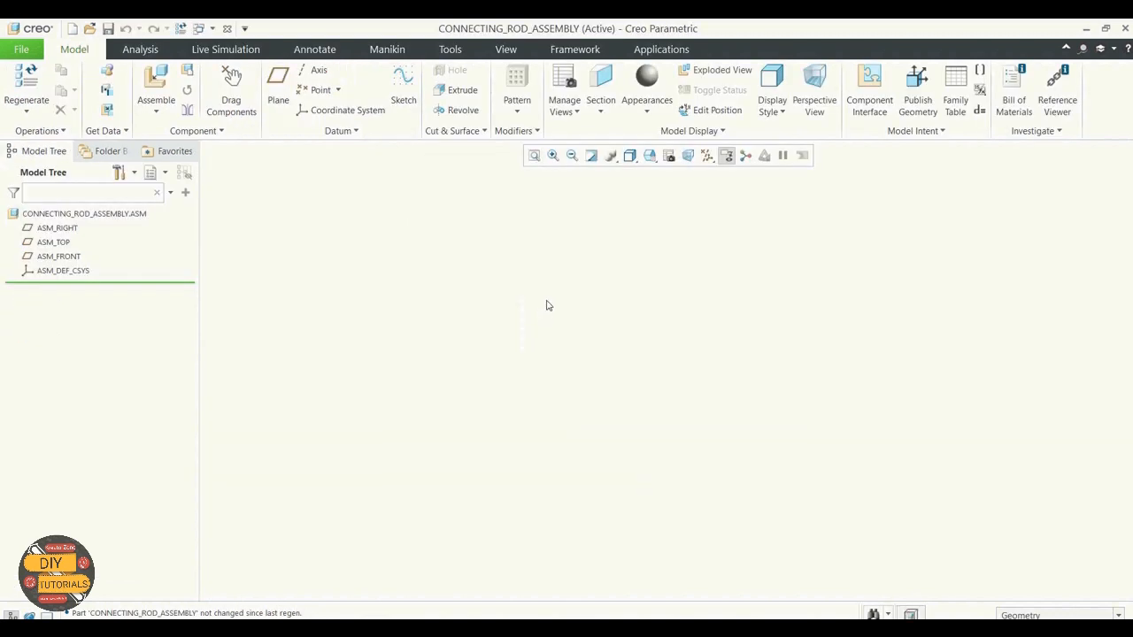
# Step: Insert the SolidWorks assembly connecting_rod_assembly_sw.SLDASM as a component of the connecting rod assembly
pyautogui.click(156, 111)
pyautogui.click(175, 131)
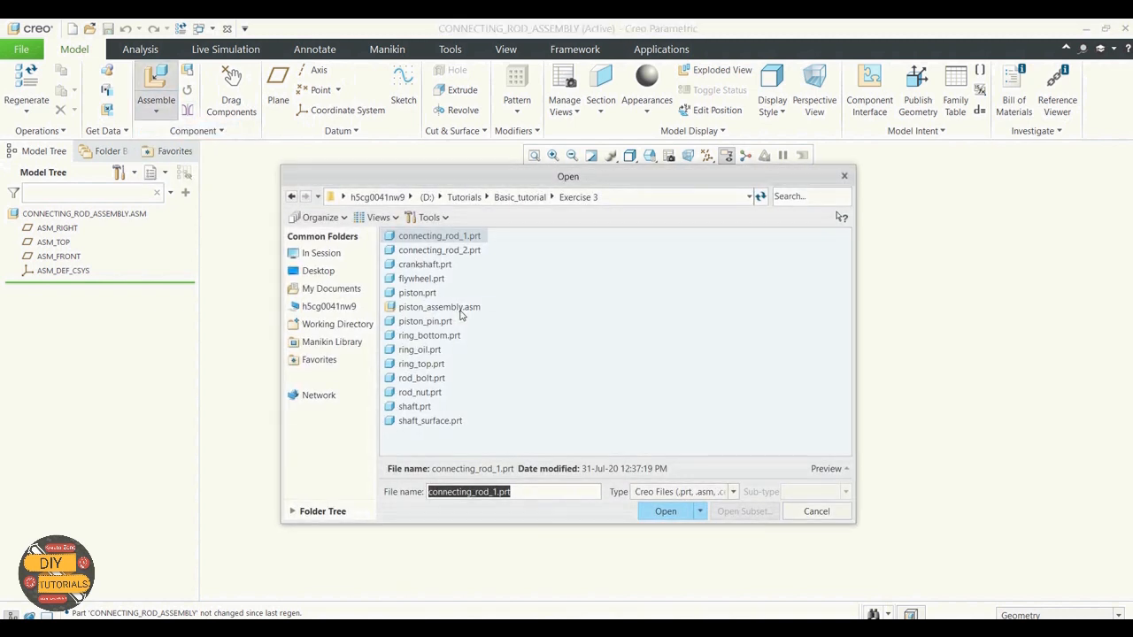
pyautogui.click(701, 492)
pyautogui.click(706, 340)
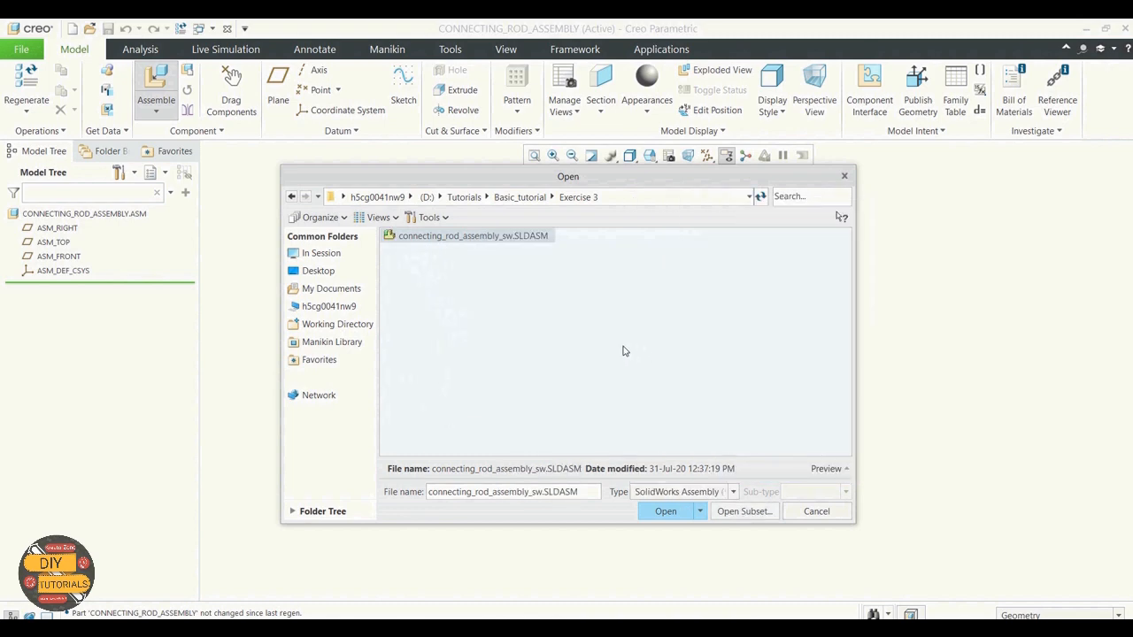
pyautogui.click(665, 511)
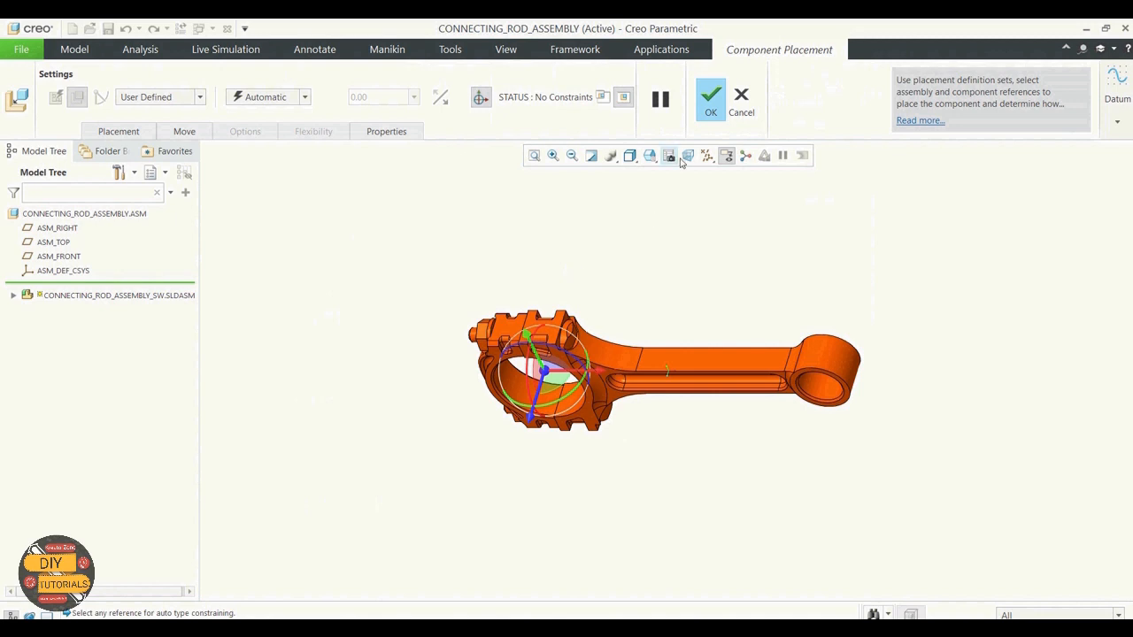
# Step: Accept the SolidWorks assembly's placement without constraints and expand its structure and both connecting rod parts in the model tree
pyautogui.click(711, 102)
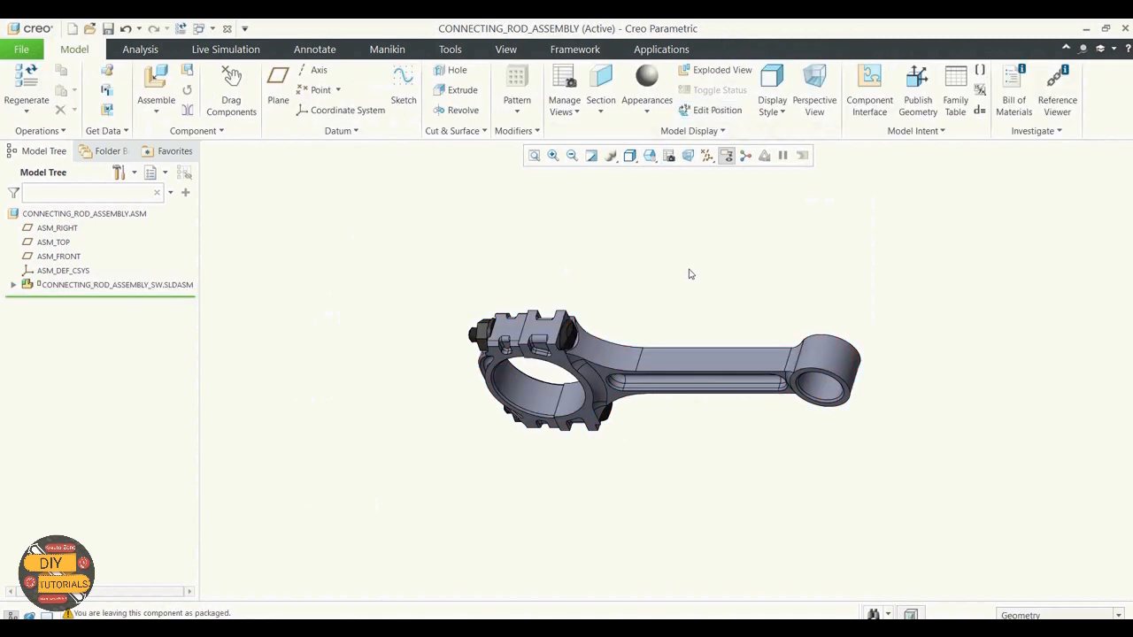
pyautogui.moveTo(690, 274)
pyautogui.mouseDown(button='middle')
pyautogui.moveTo(711, 240)
pyautogui.moveTo(688, 283)
pyautogui.moveTo(695, 277)
pyautogui.mouseUp(button='middle')
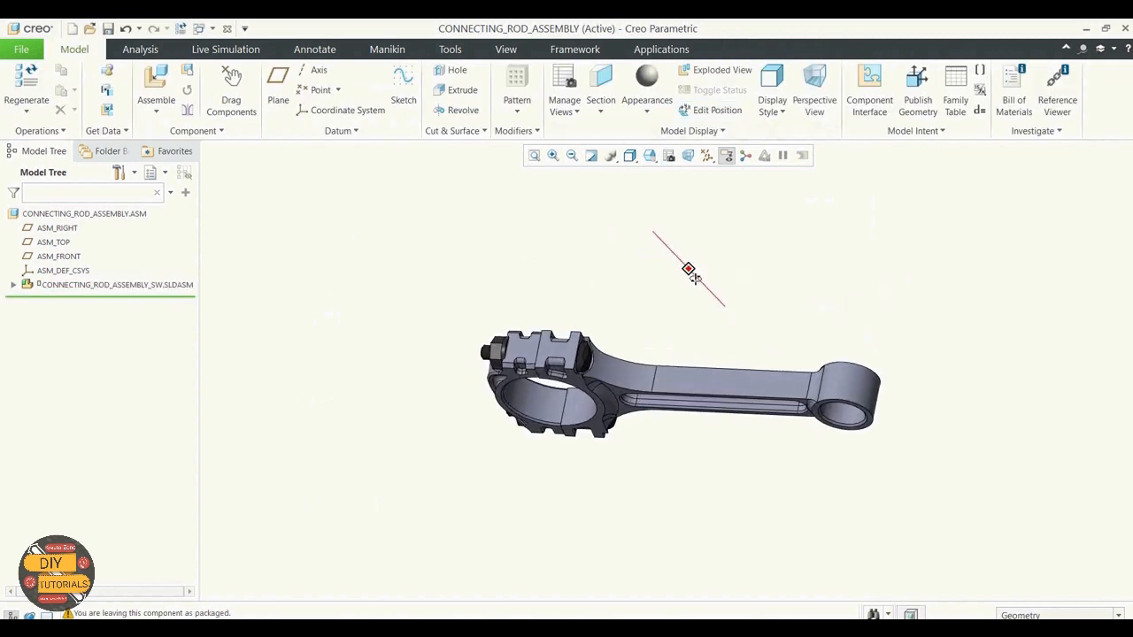
pyautogui.click(13, 286)
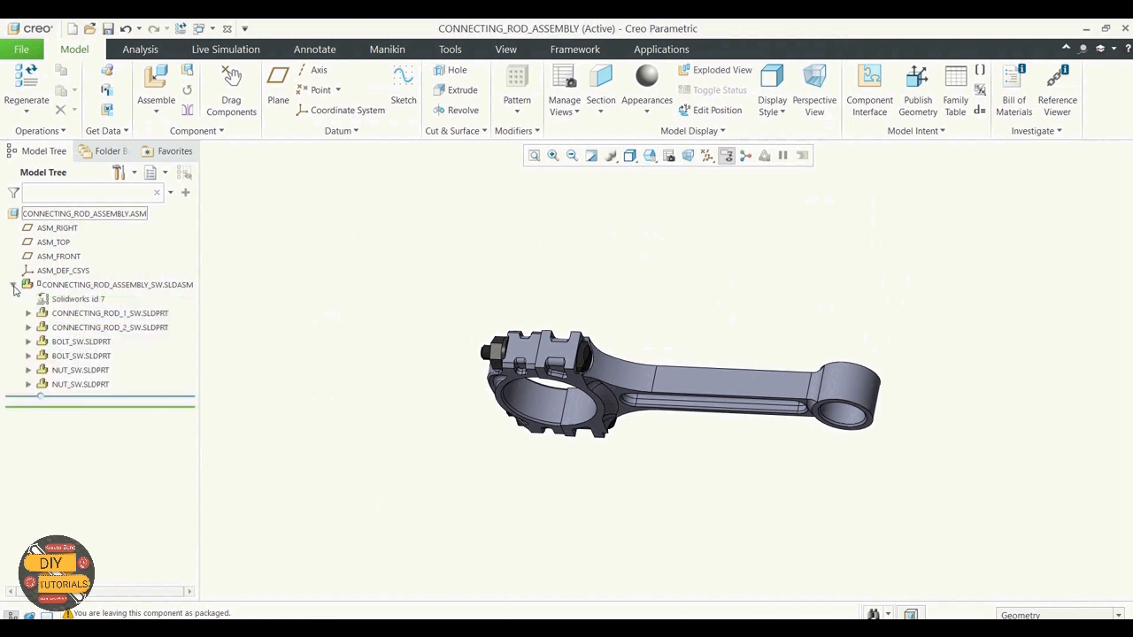
pyautogui.click(28, 314)
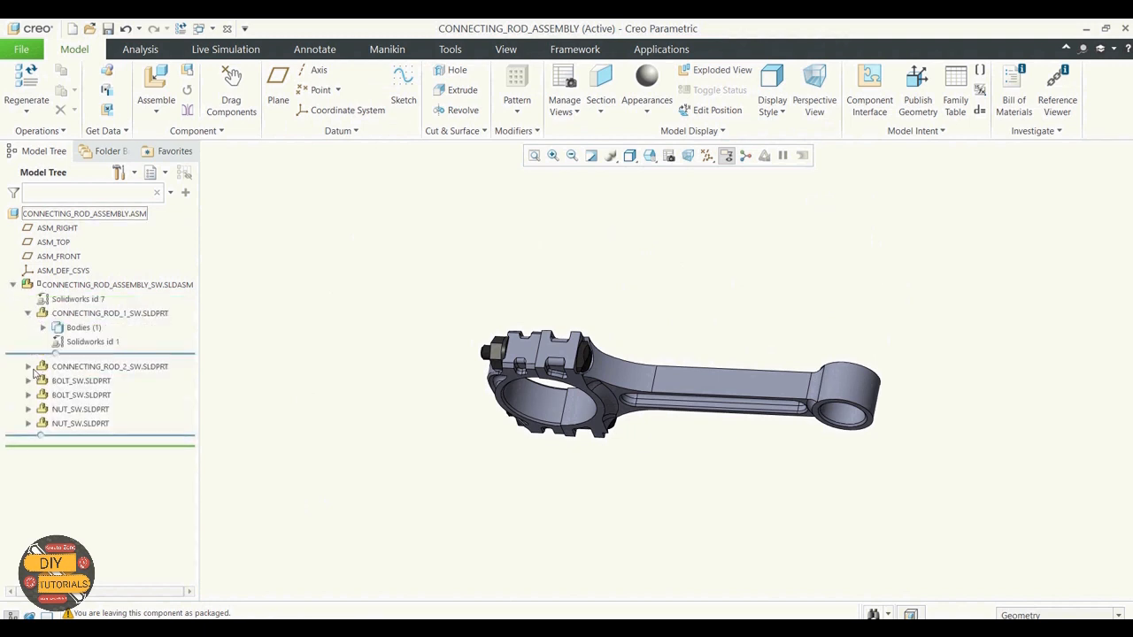
pyautogui.click(29, 367)
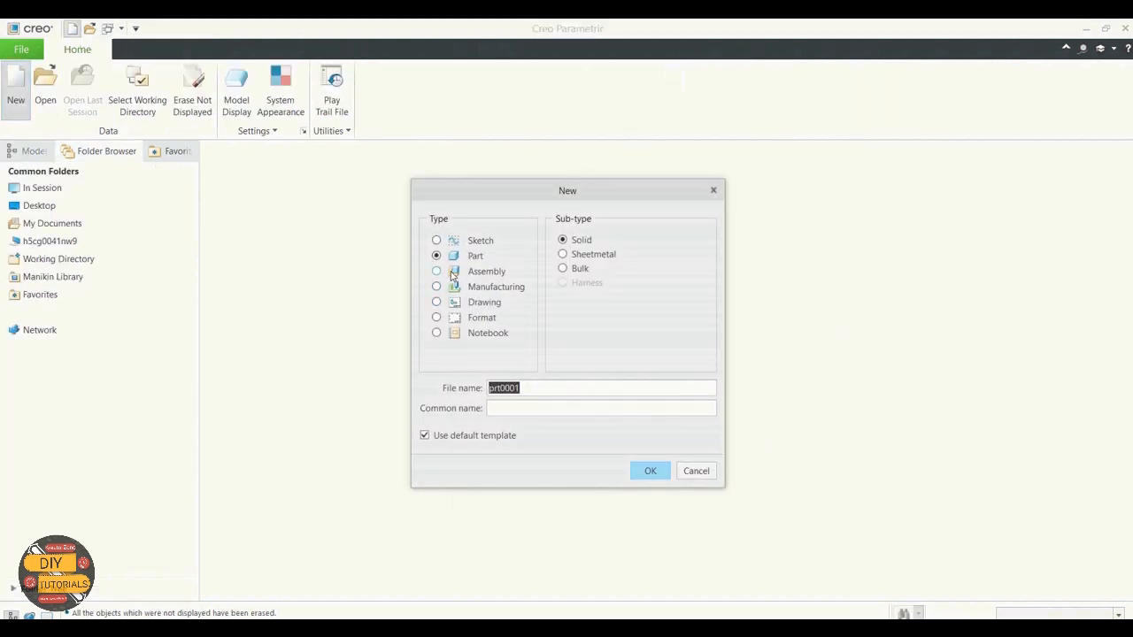
# Step: Create a new design assembly named crankshaft_assembly from the mmns_asm_design_abs template instead of the default one
pyautogui.click(437, 270)
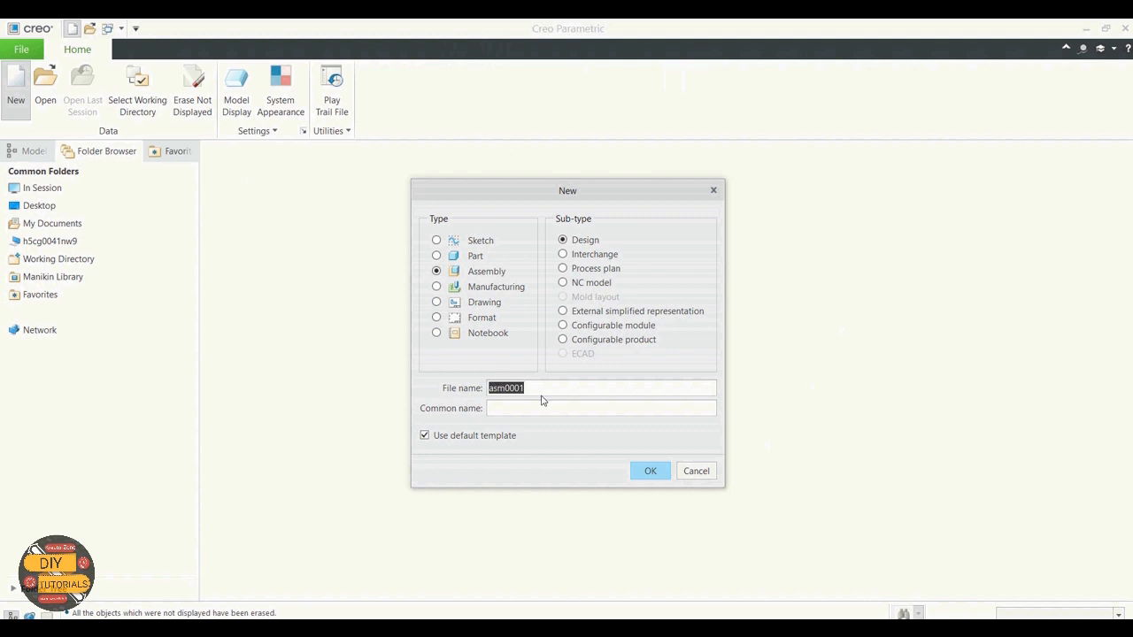
pyautogui.press('BackSpace')
pyautogui.write('crankshaft_assembly')
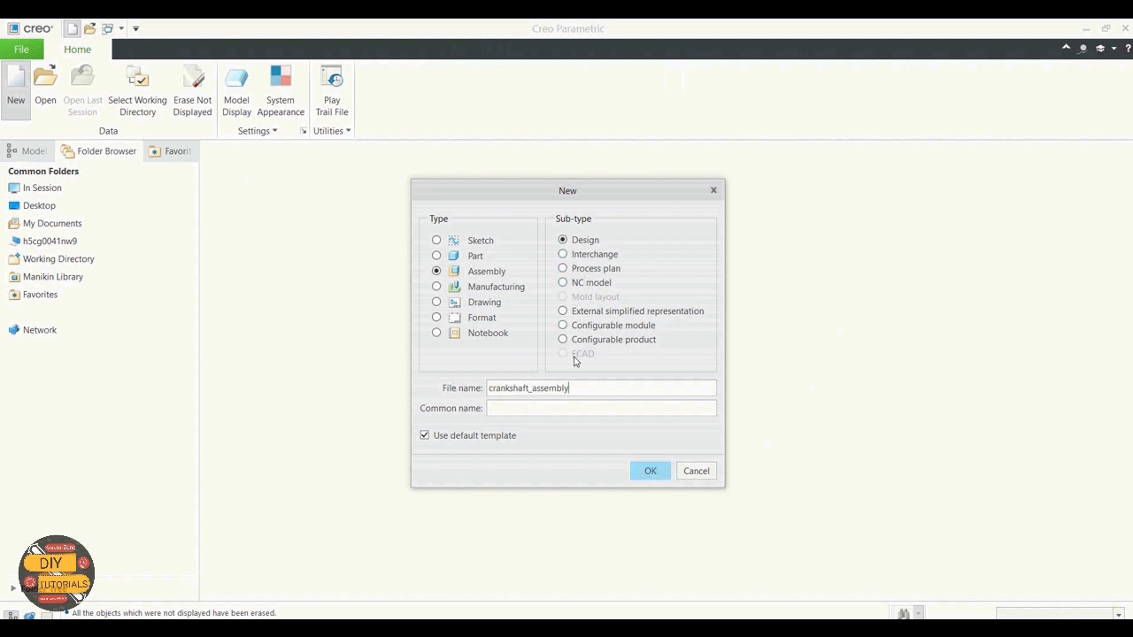
pyautogui.click(424, 437)
pyautogui.click(650, 471)
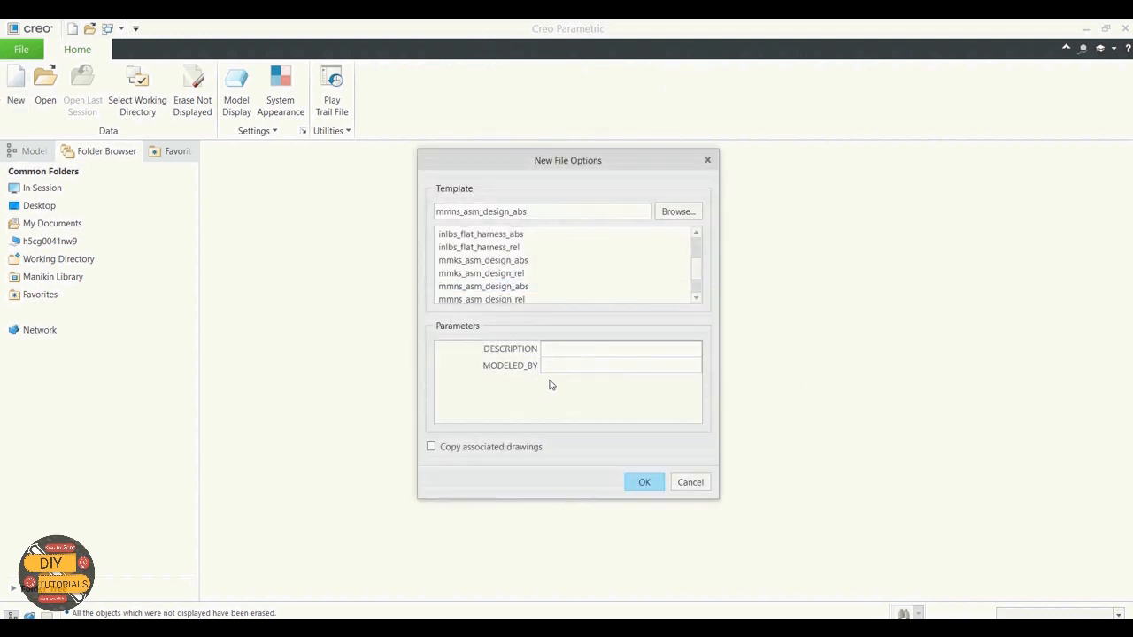
pyautogui.click(525, 287)
pyautogui.click(644, 482)
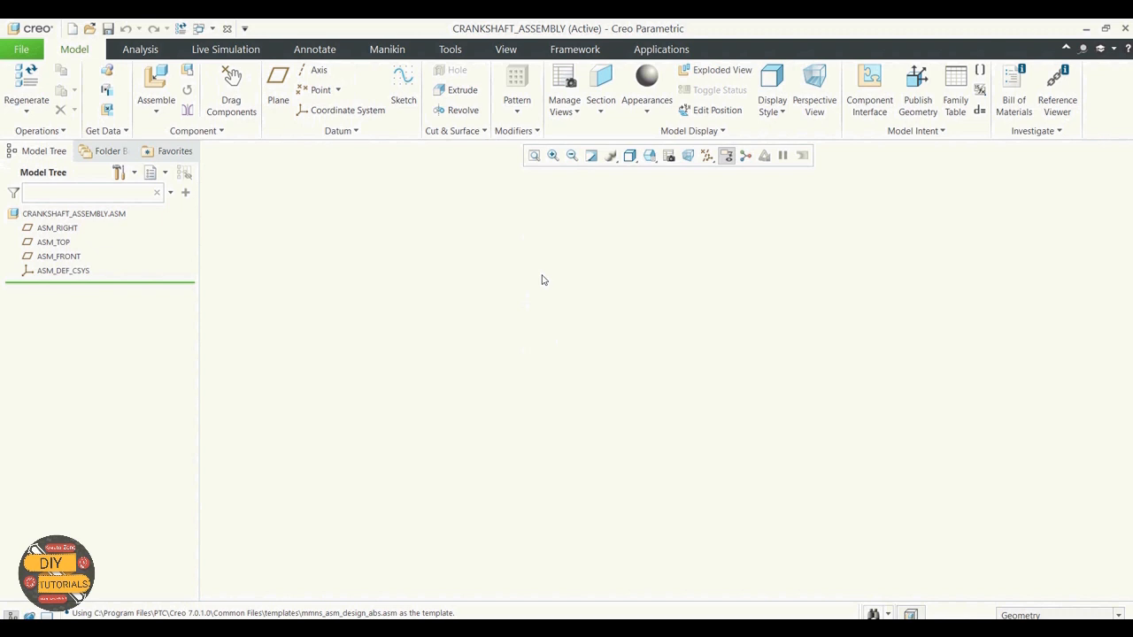
# Step: Turn on the display of datum planes and datum axes in the crankshaft assembly
pyautogui.click(708, 158)
pyautogui.click(706, 235)
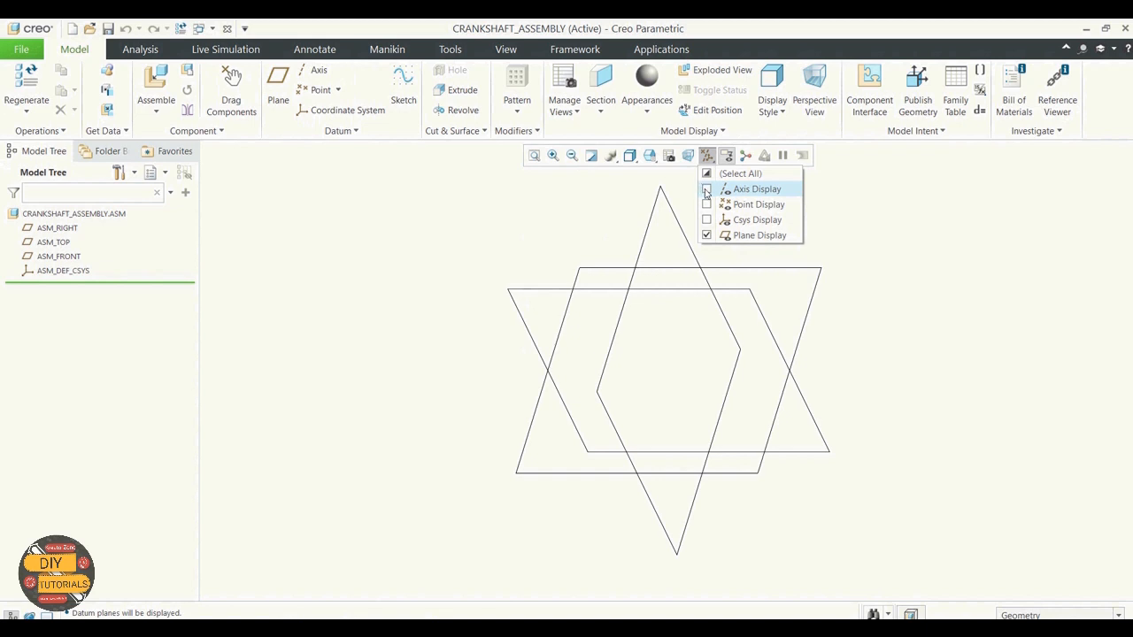
pyautogui.click(707, 189)
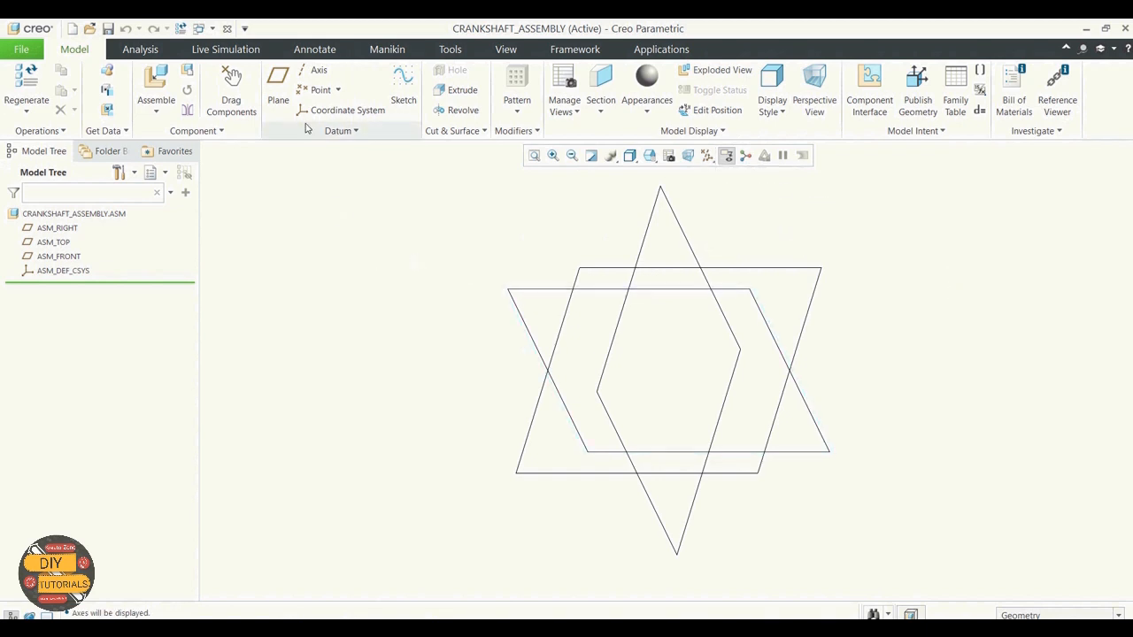
# Step: Create a datum plane offset 32.65 mm from the ASM_RIGHT plane
pyautogui.click(278, 88)
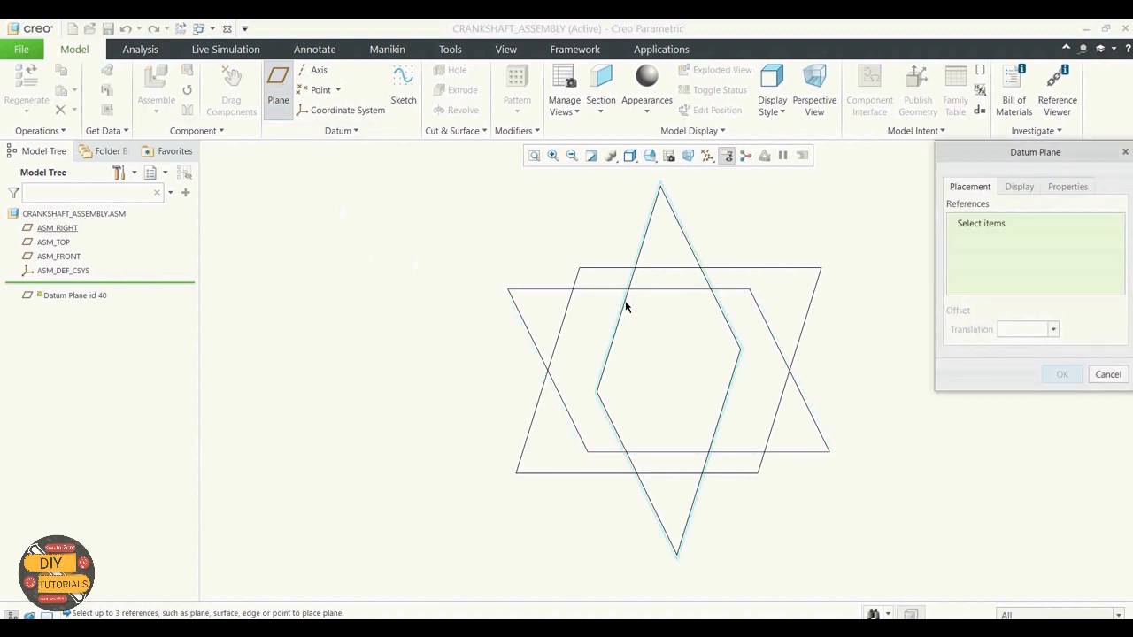
pyautogui.click(57, 228)
pyautogui.click(1017, 329)
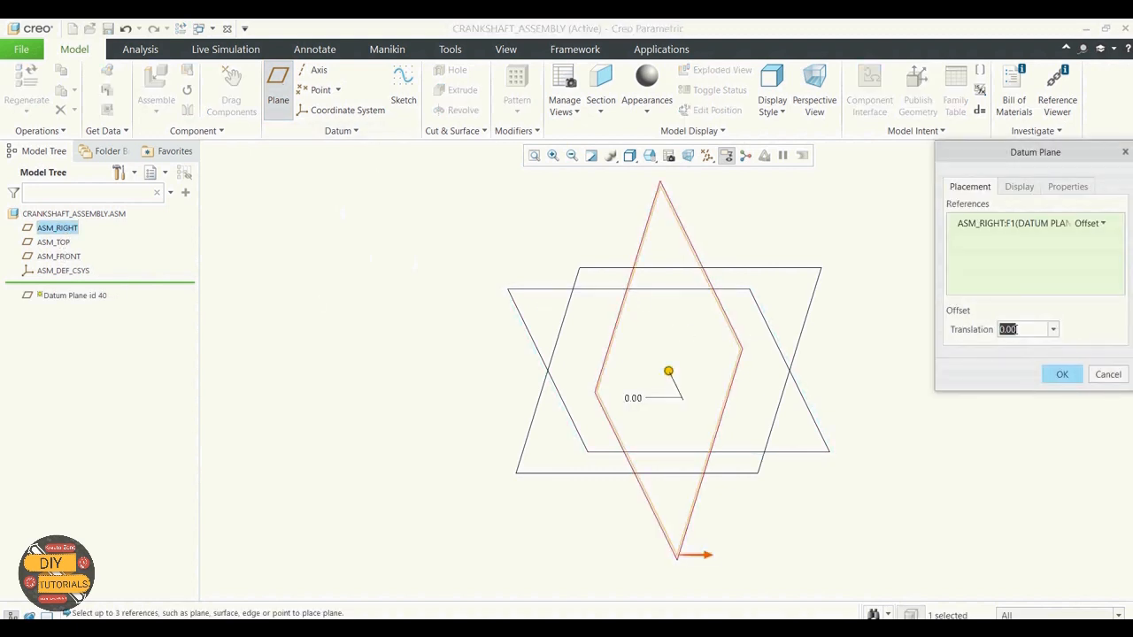
pyautogui.write('32.')
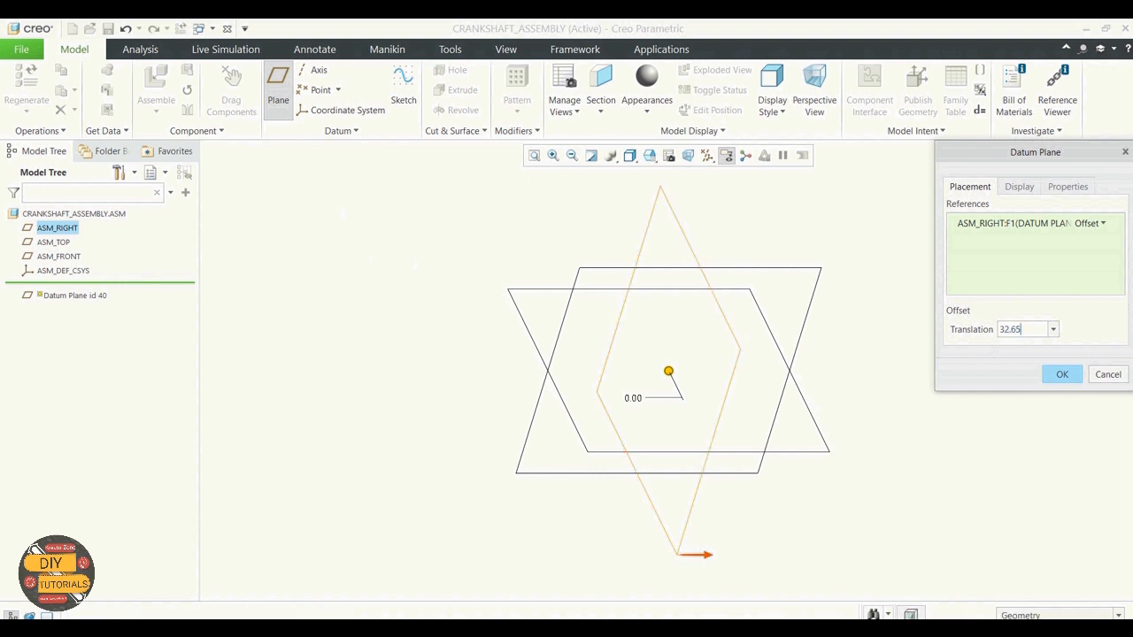
pyautogui.write('65')
pyautogui.press('Return')
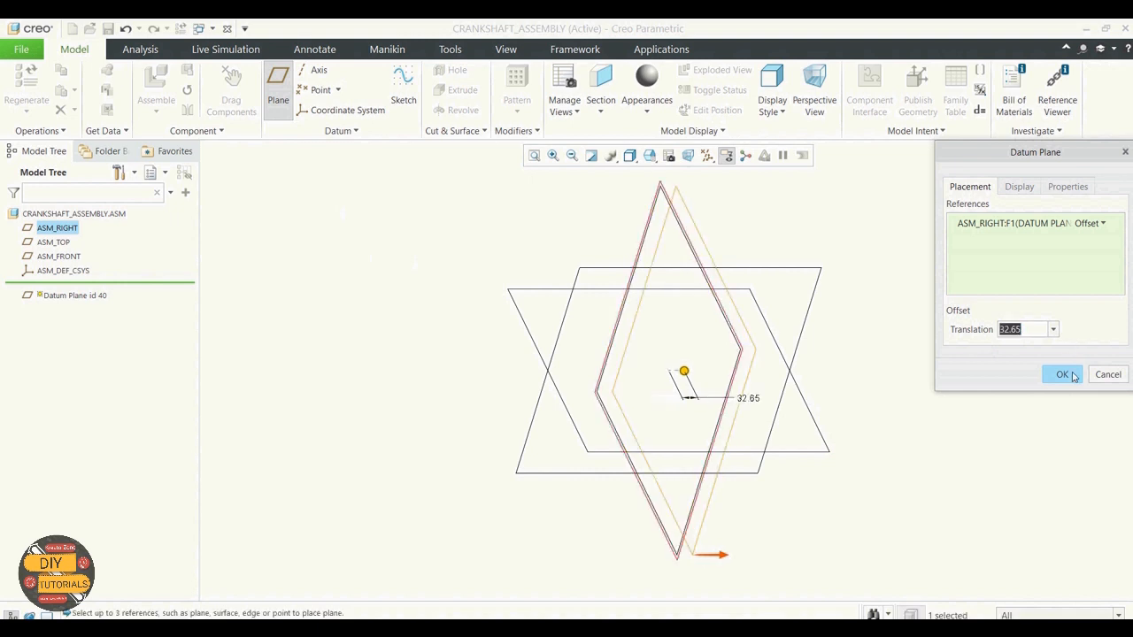
pyautogui.click(1066, 374)
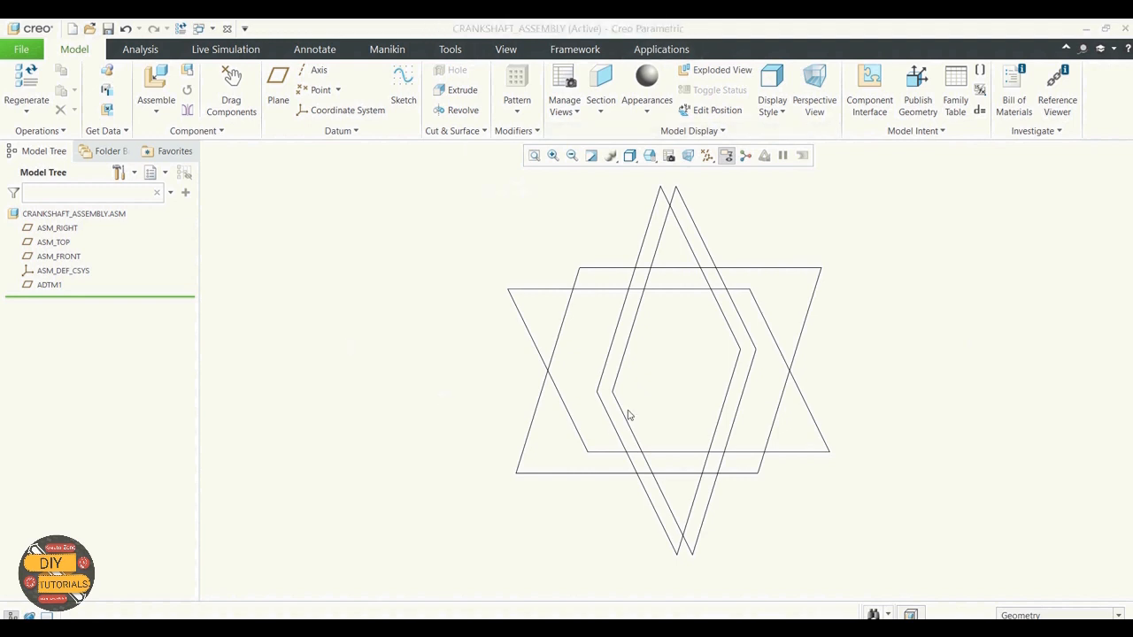
# Step: Pattern the offset datum plane by direction relative to ASM_RIGHT, with 6 members spaced 89.3 mm apart
pyautogui.click(44, 285)
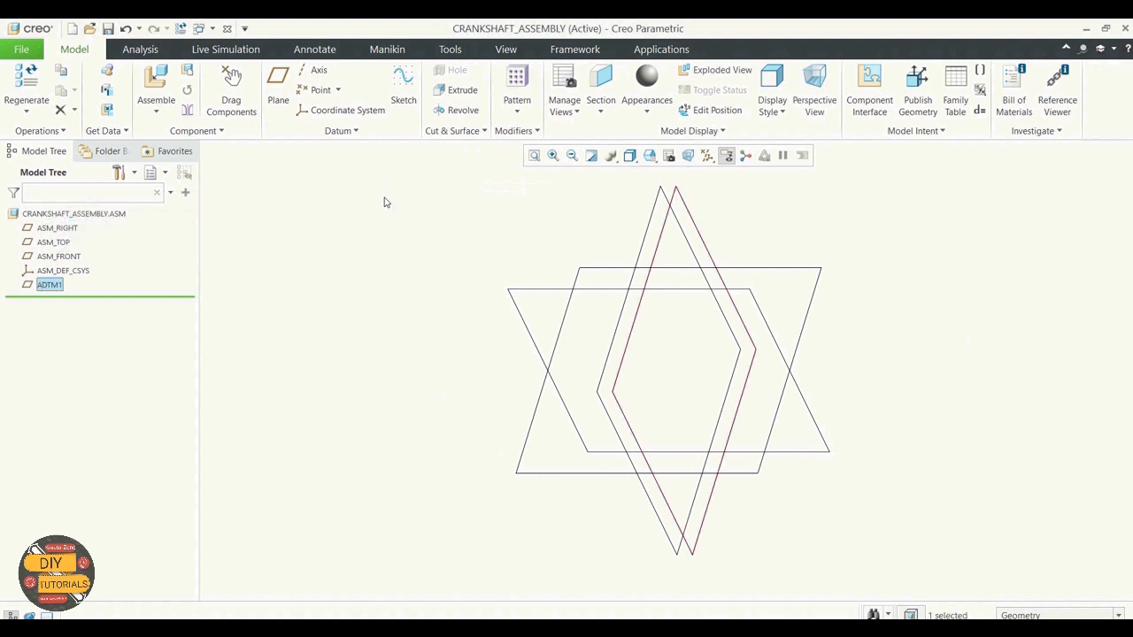
pyautogui.click(522, 111)
pyautogui.click(537, 129)
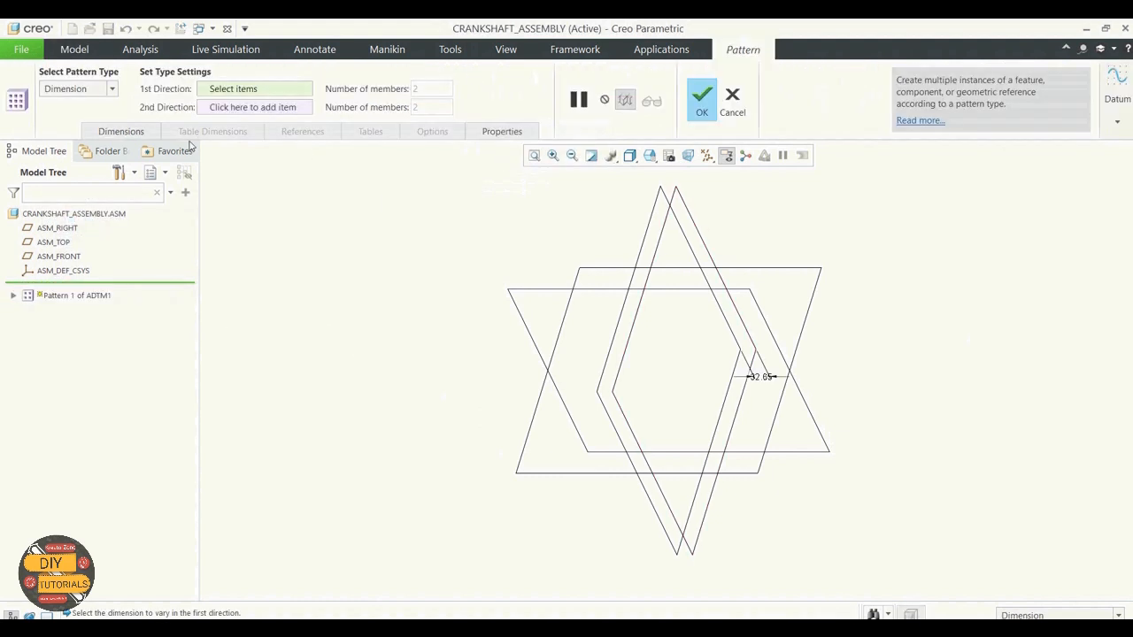
pyautogui.click(113, 91)
pyautogui.click(58, 116)
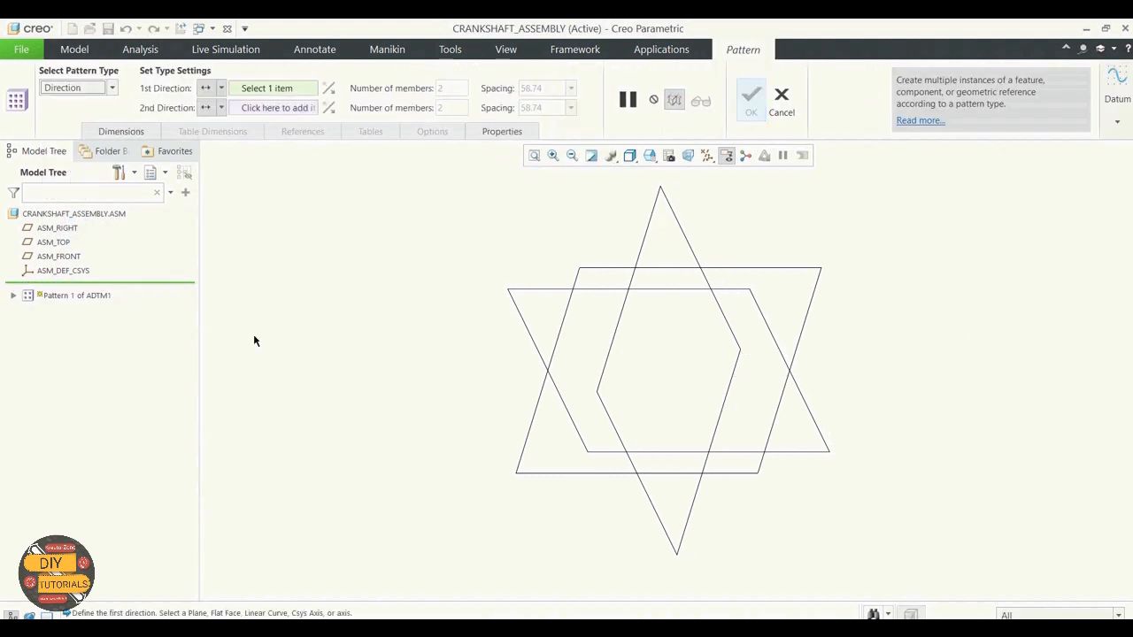
pyautogui.click(58, 229)
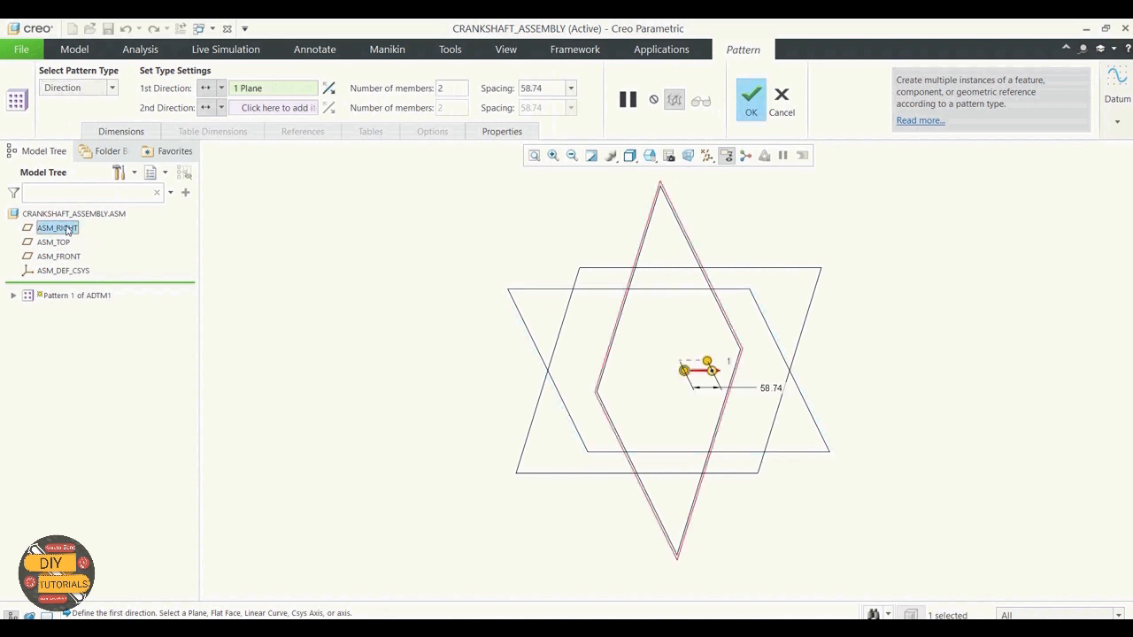
pyautogui.doubleClick(448, 90)
pyautogui.write('6')
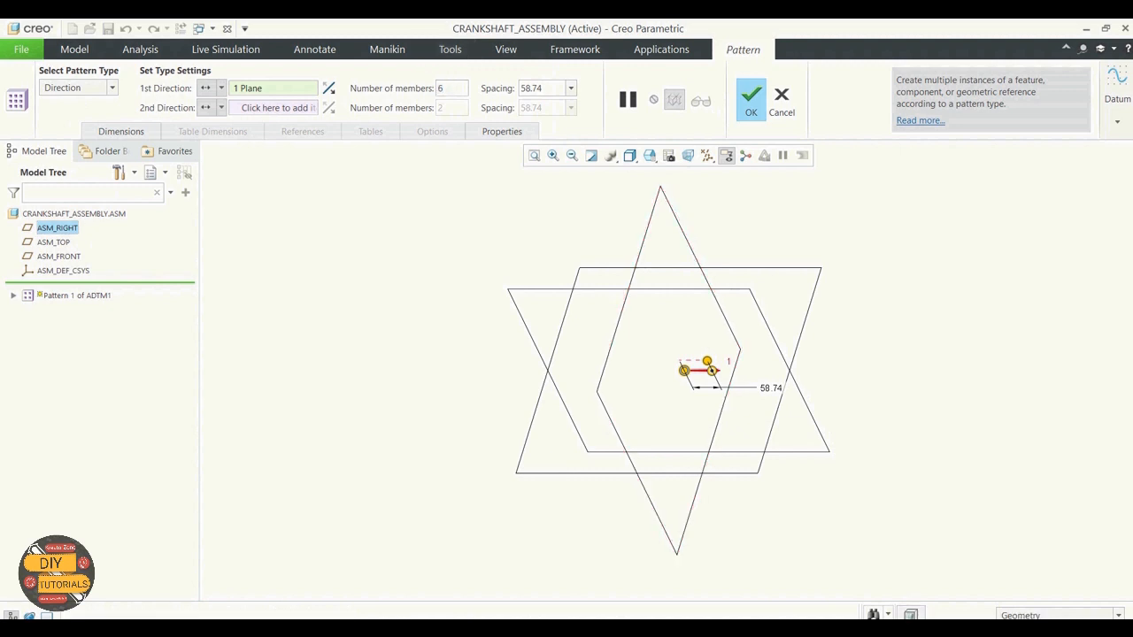
pyautogui.doubleClick(541, 89)
pyautogui.write('89.3')
pyautogui.click(754, 100)
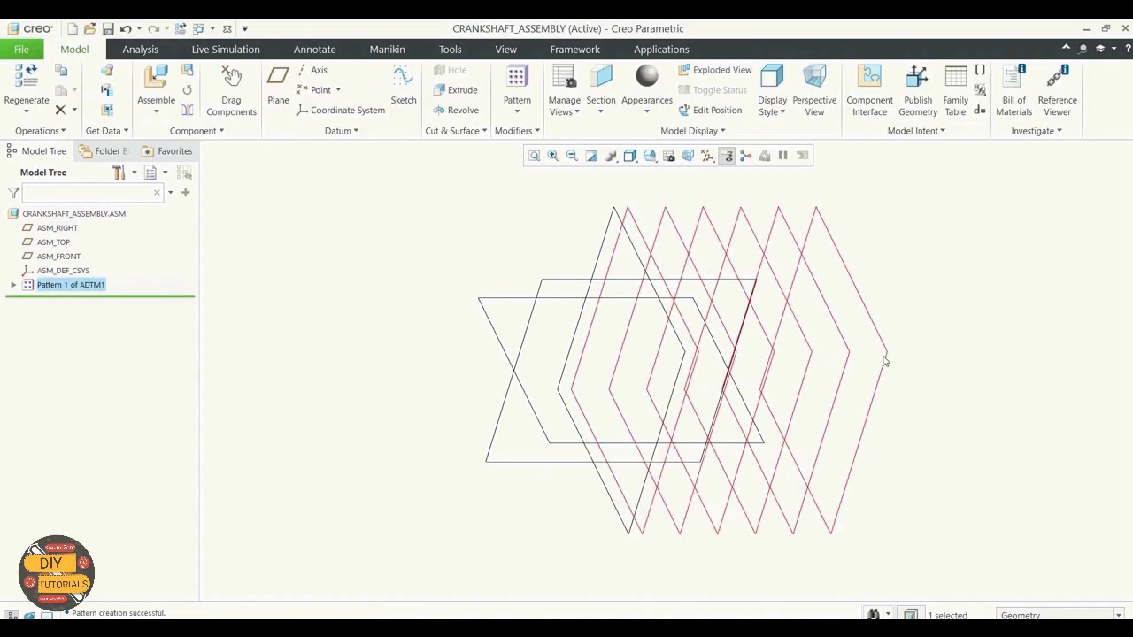
pyautogui.click(936, 353)
# Step: Create a datum axis through the intersection of the ASM_FRONT and ASM_TOP planes
pyautogui.scroll(-2, 859, 344)
pyautogui.scroll(2, 1001, 327)
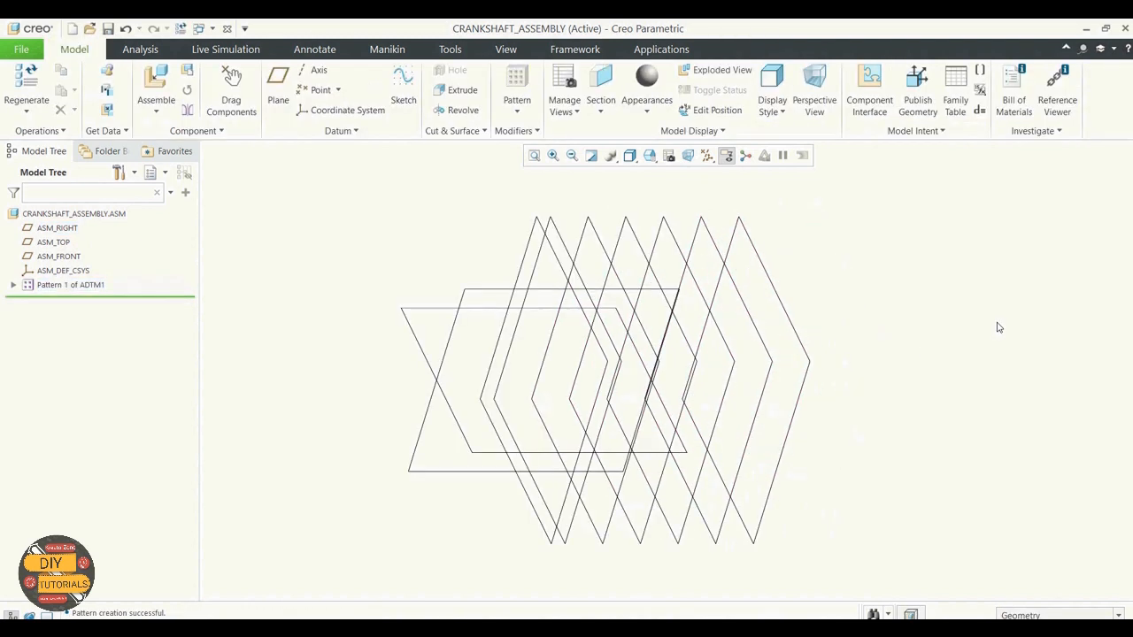
pyautogui.moveTo(928, 300); pyautogui.dragTo(938, 297, button='middle')
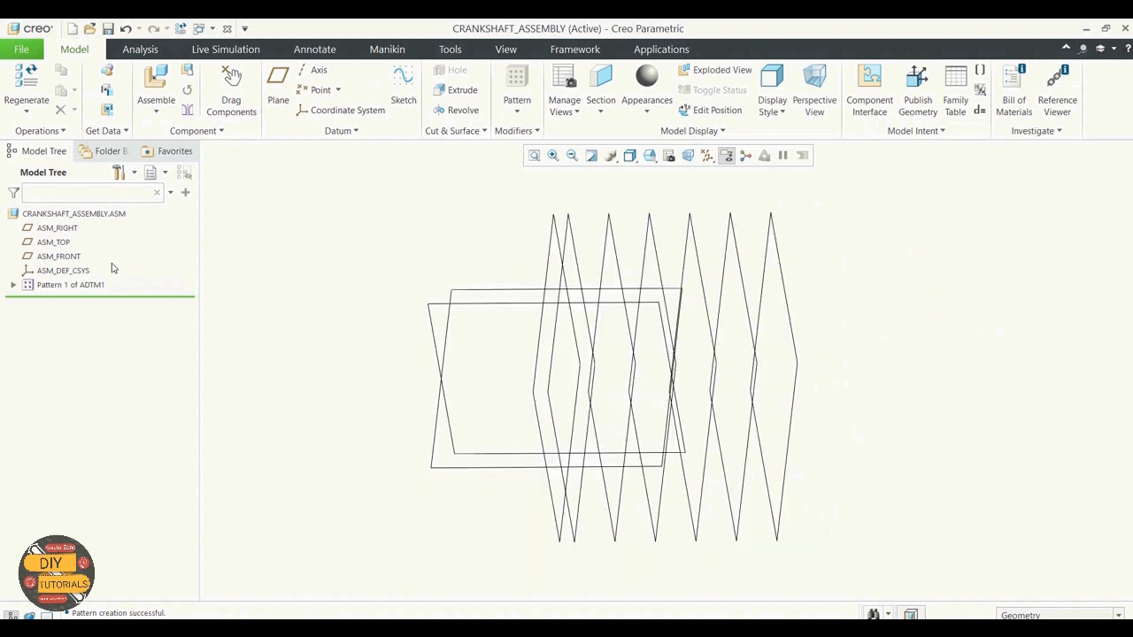
pyautogui.click(45, 285)
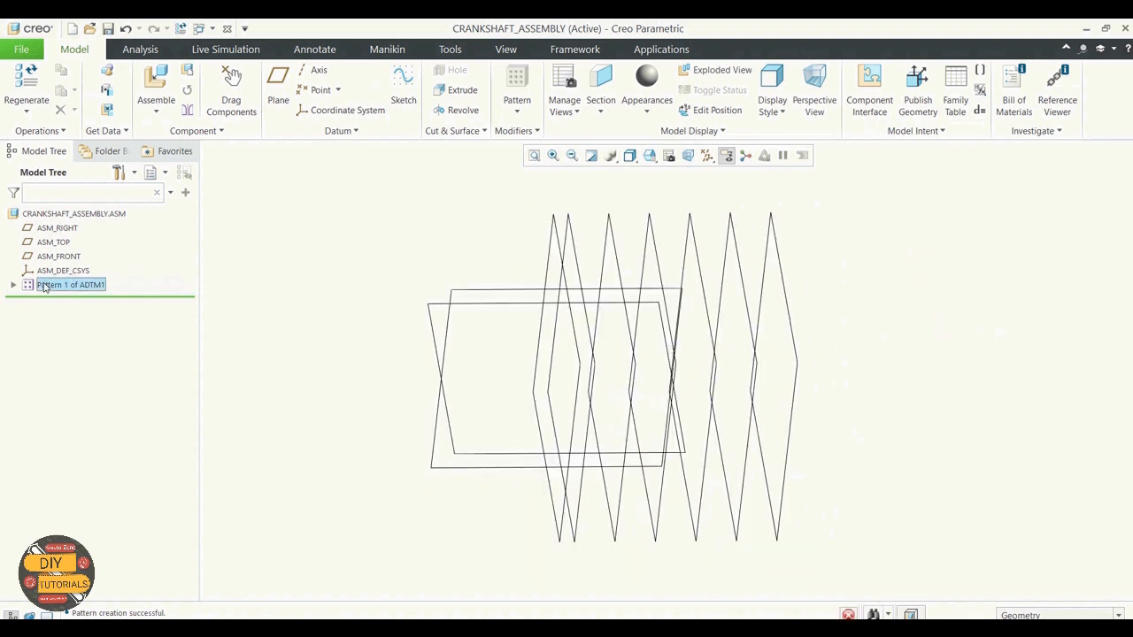
pyautogui.click(328, 296)
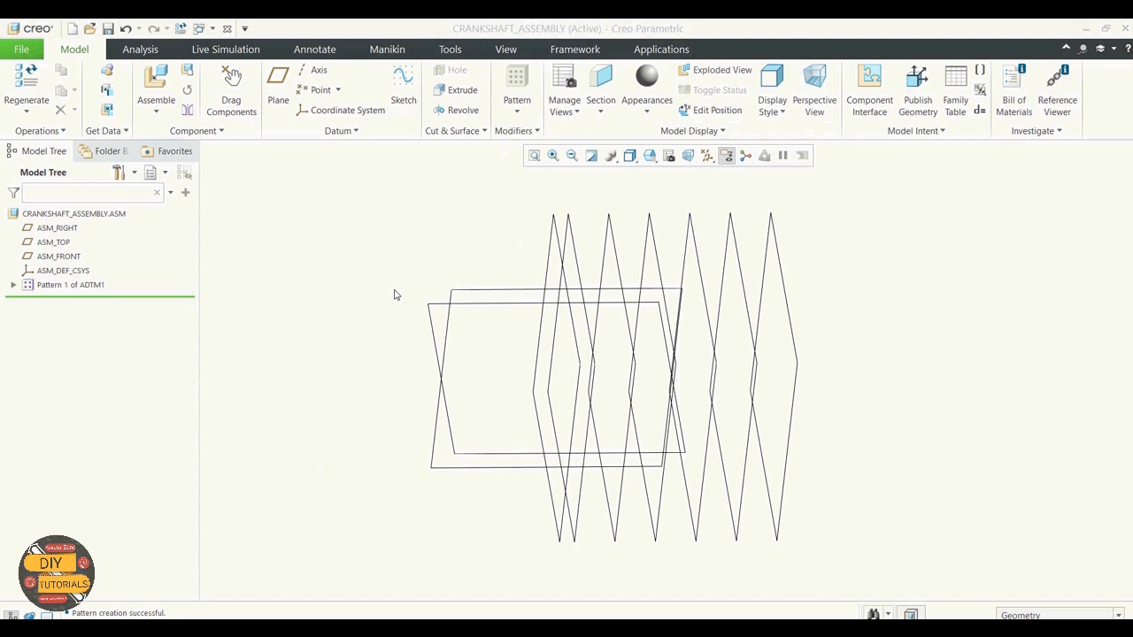
pyautogui.click(317, 72)
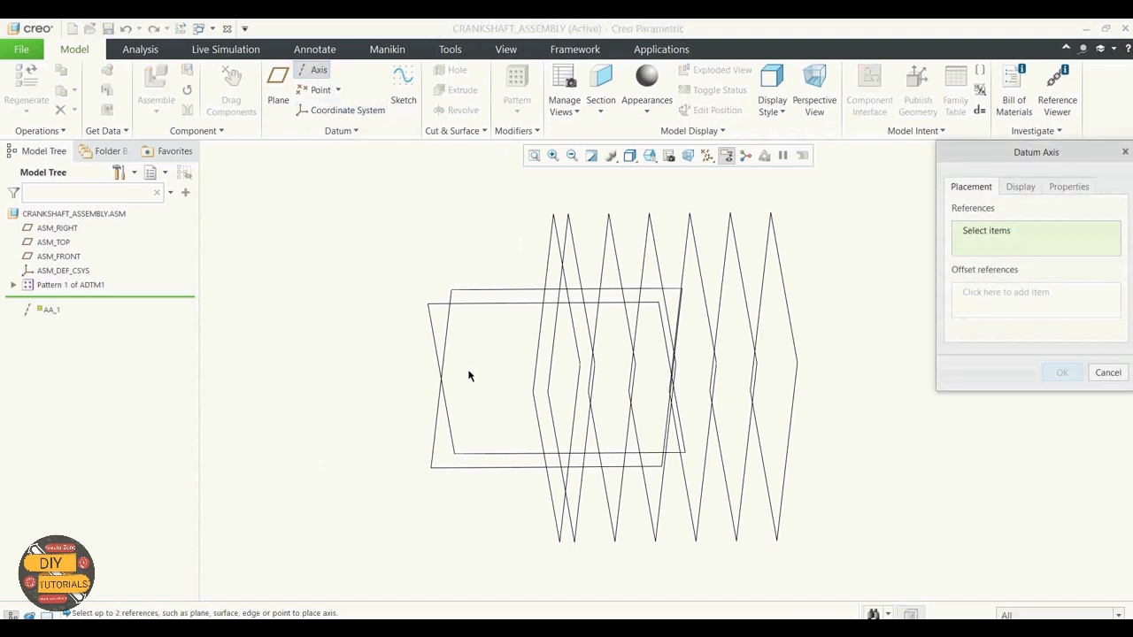
pyautogui.click(476, 308)
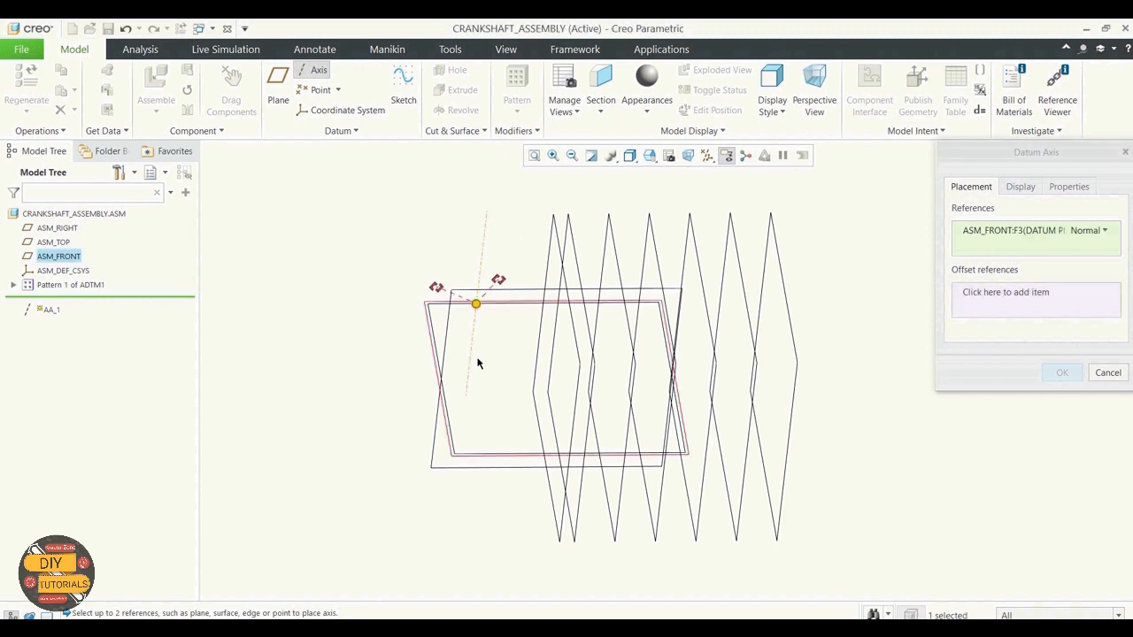
pyautogui.keyDown('ctrl'); pyautogui.click(431, 465); pyautogui.keyUp('ctrl')
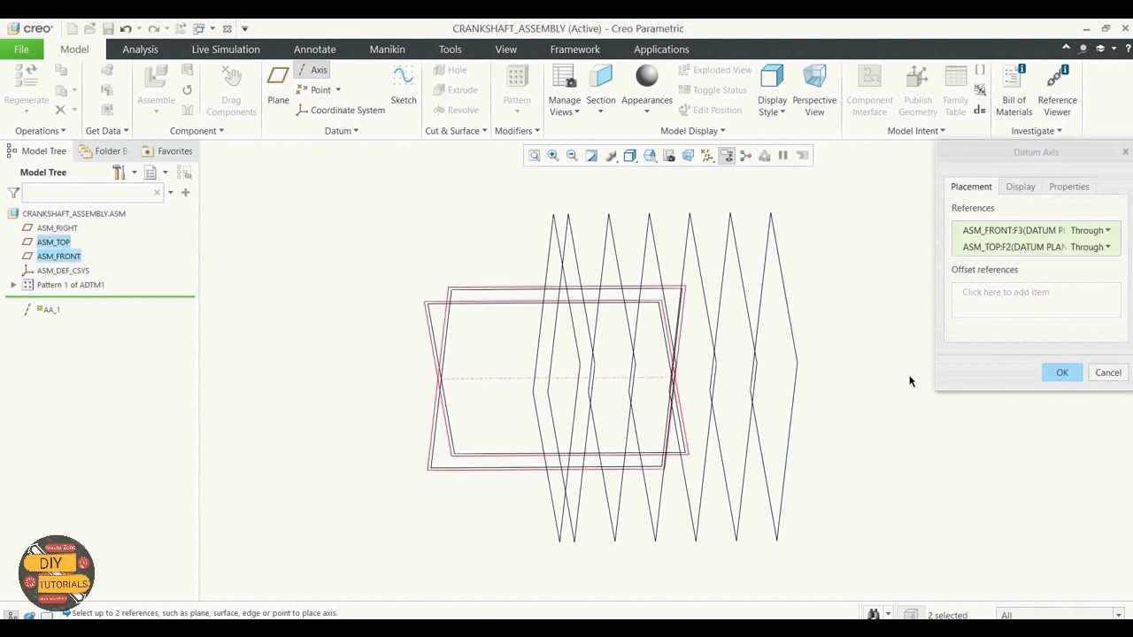
pyautogui.click(1058, 373)
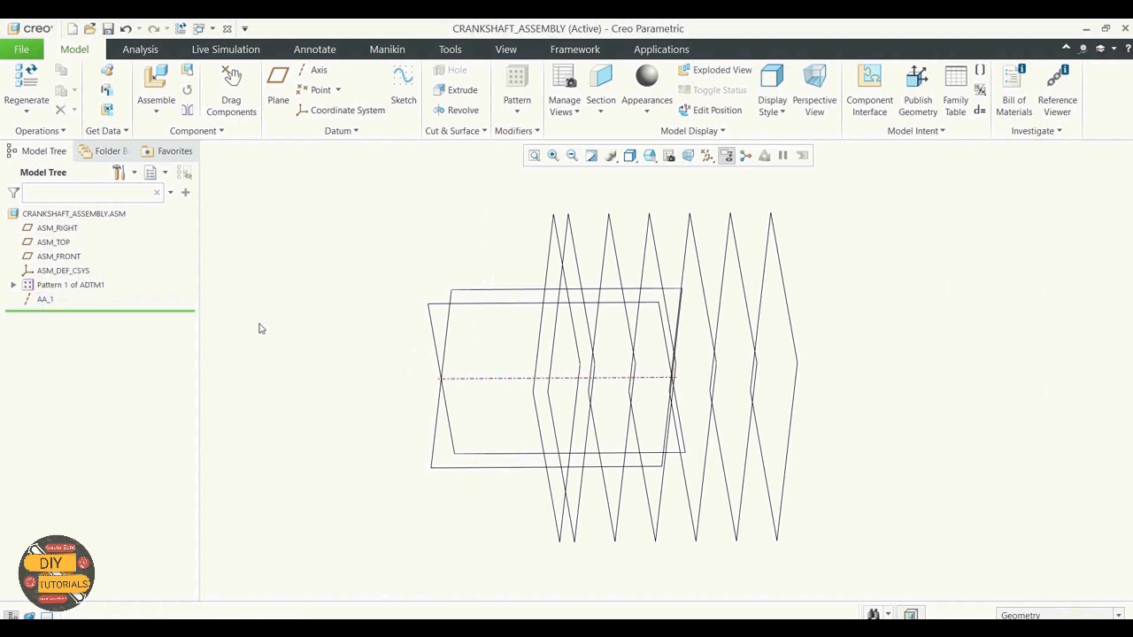
# Step: Expand the plane pattern in the model tree and create a datum axis through ASM_FRONT and the pattern's first plane, ADTM1
pyautogui.click(13, 285)
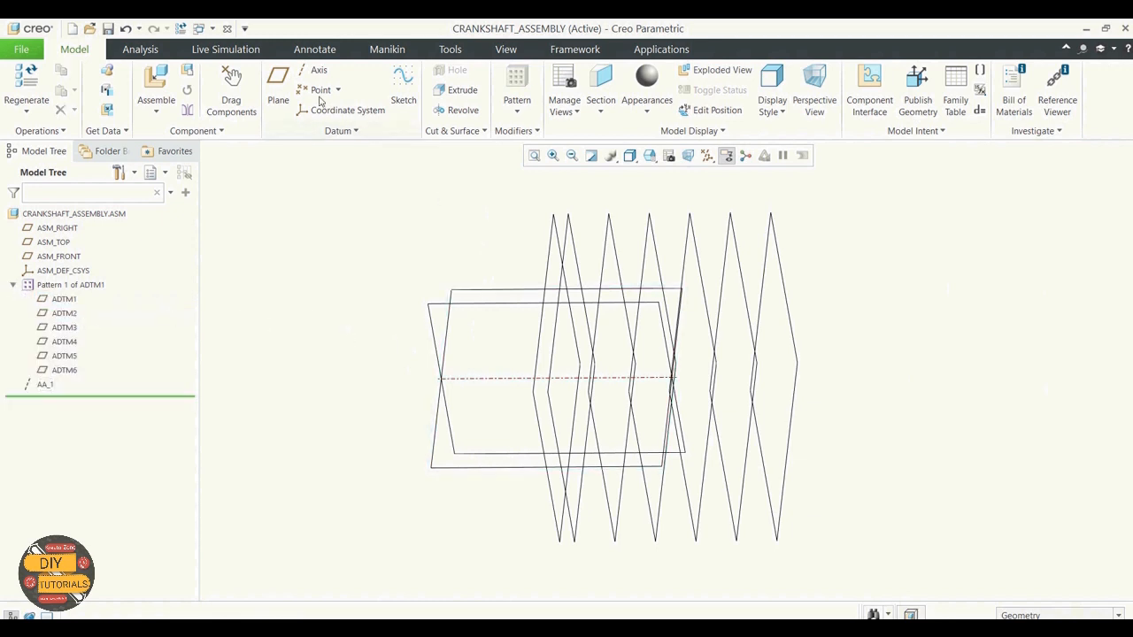
pyautogui.click(316, 70)
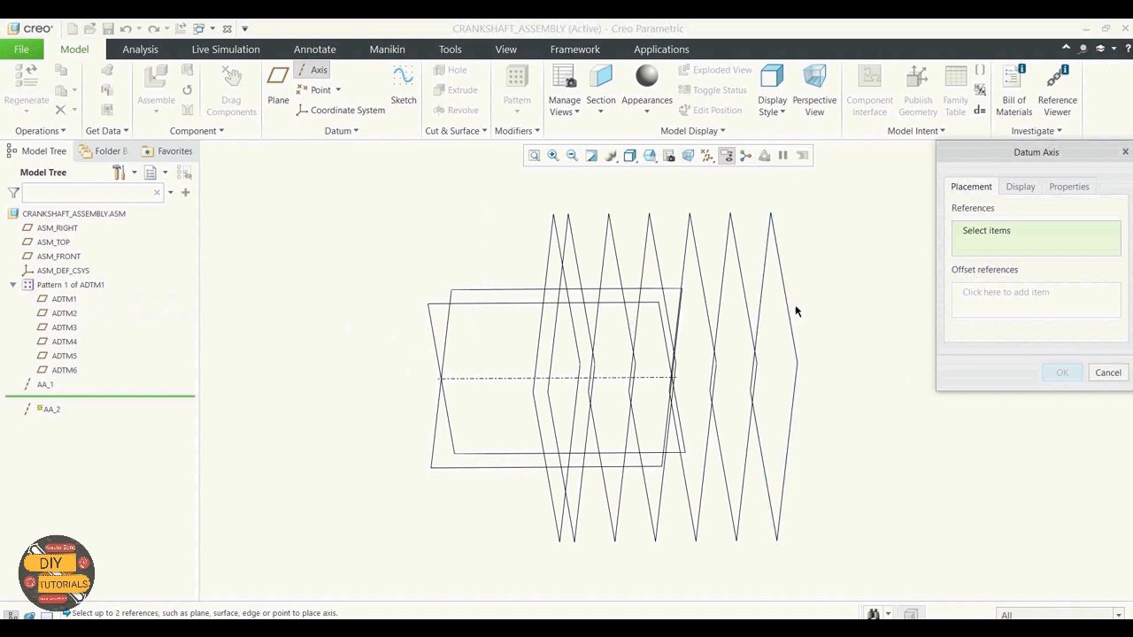
pyautogui.click(501, 311)
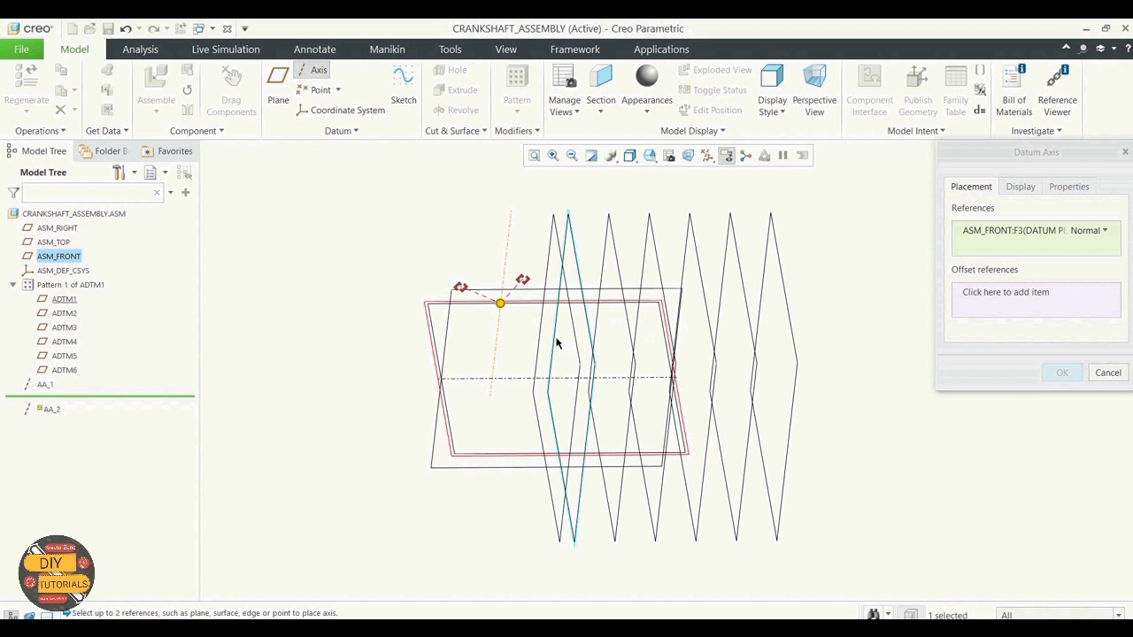
pyautogui.keyDown('ctrl'); pyautogui.click(557, 342); pyautogui.keyUp('ctrl')
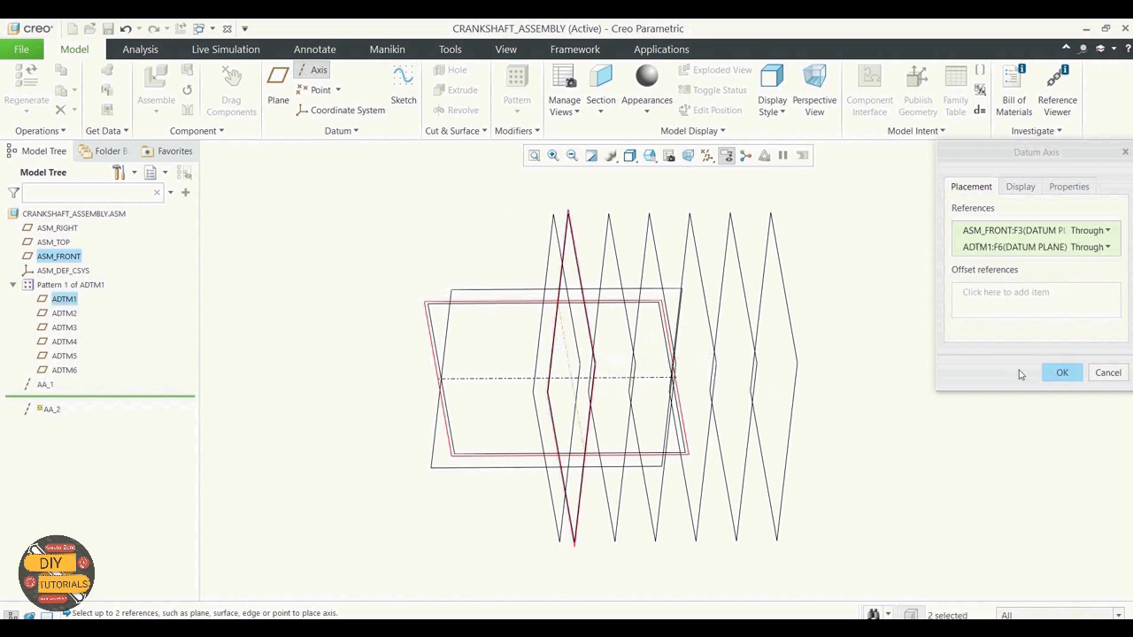
pyautogui.click(1065, 376)
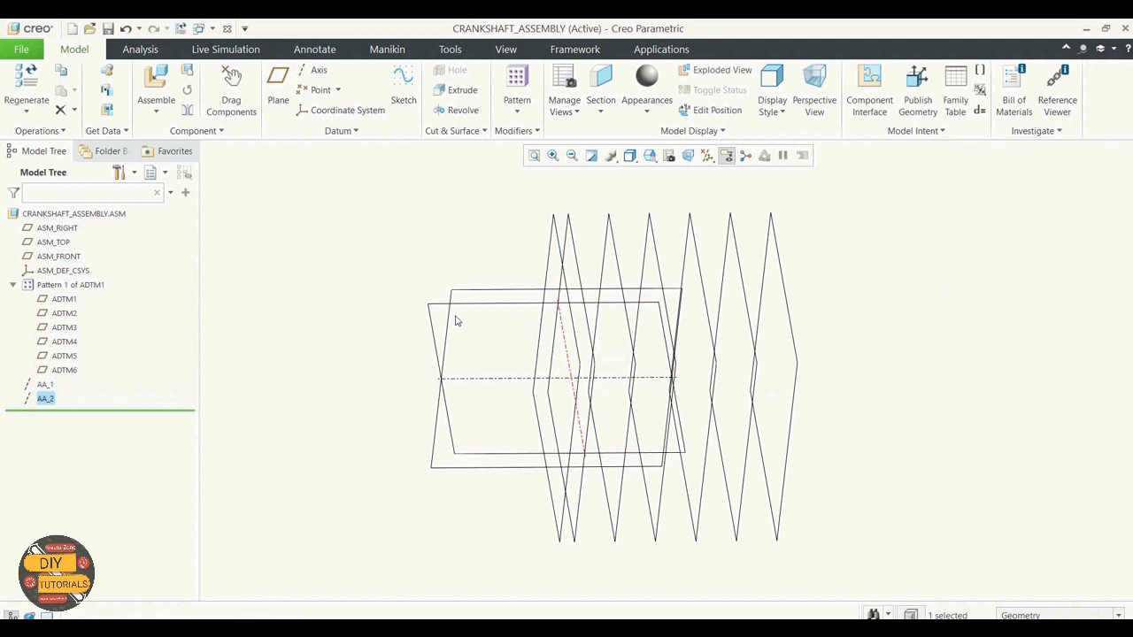
# Step: Create a datum axis through the intersection of the pattern's second plane, ADTM2, and ASM_FRONT
pyautogui.click(363, 301)
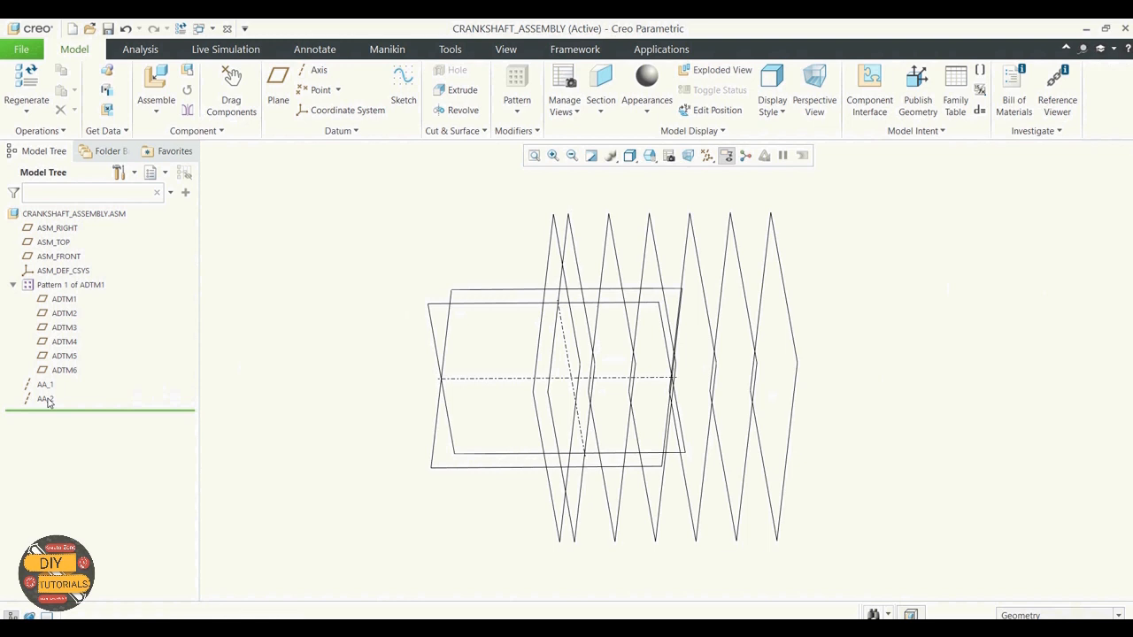
pyautogui.click(316, 77)
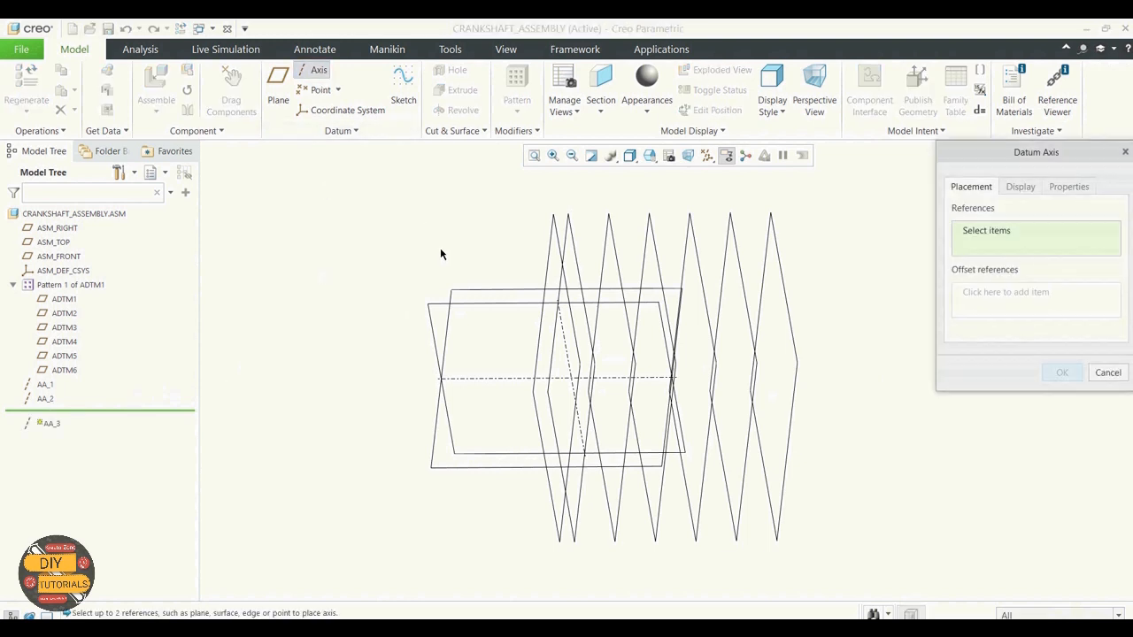
pyautogui.click(602, 280)
pyautogui.keyDown('ctrl'); pyautogui.click(511, 309); pyautogui.keyUp('ctrl')
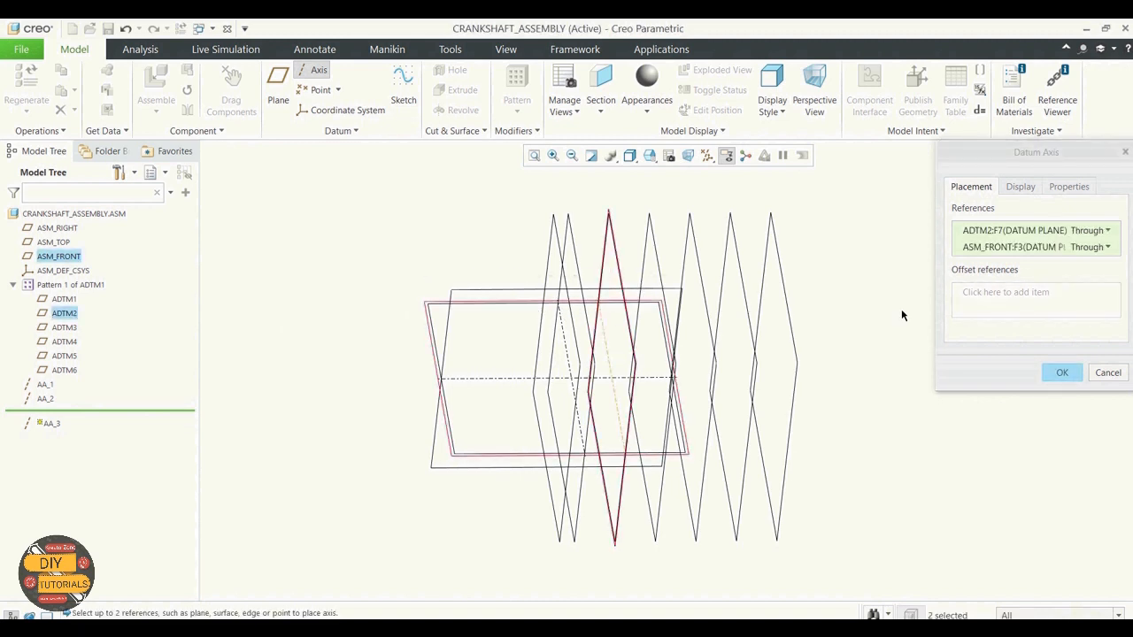
pyautogui.click(1069, 372)
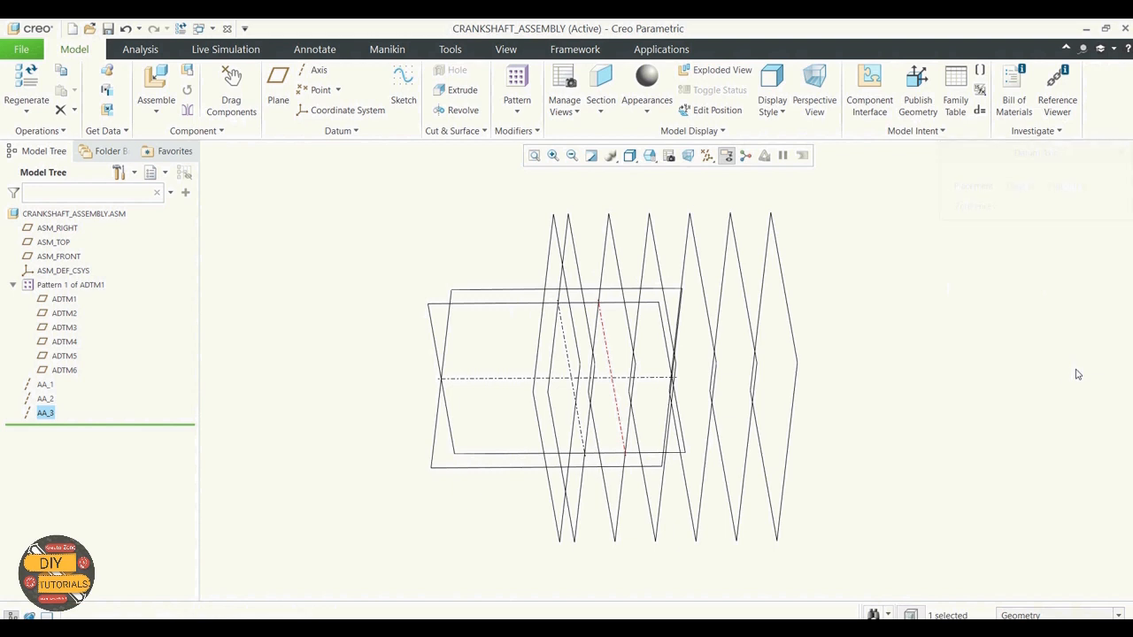
pyautogui.click(889, 309)
pyautogui.moveTo(899, 313)
pyautogui.mouseDown(button='middle')
pyautogui.moveTo(914, 292)
pyautogui.moveTo(832, 309)
pyautogui.moveTo(876, 296)
pyautogui.moveTo(865, 298)
pyautogui.mouseUp(button='middle')
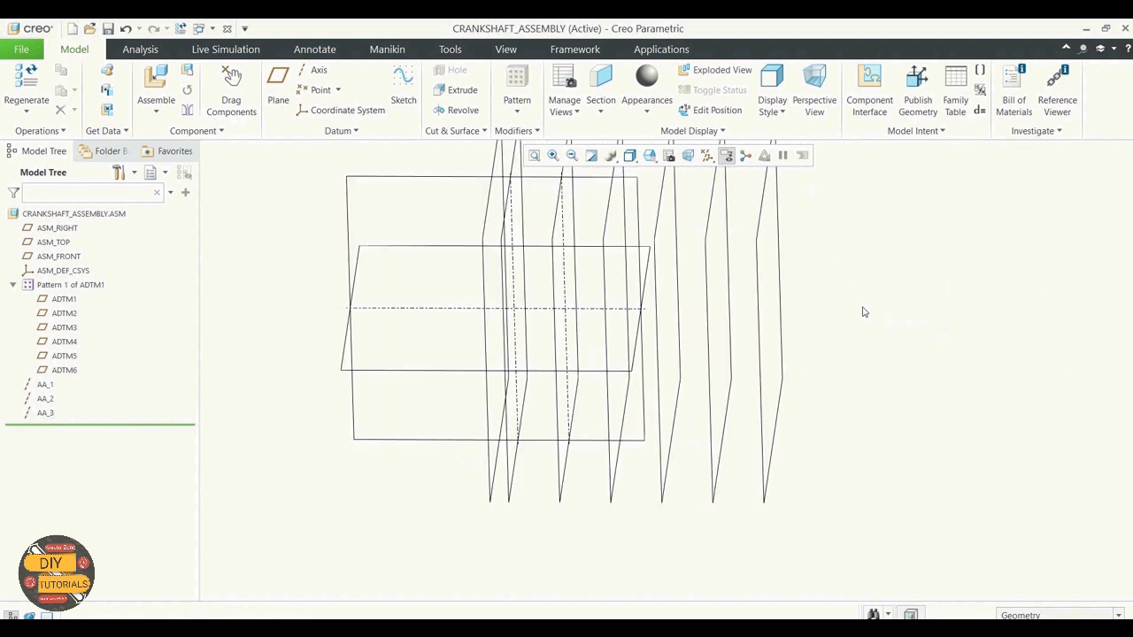
pyautogui.scroll(-2, 864, 296)
pyautogui.scroll(1, 857, 239)
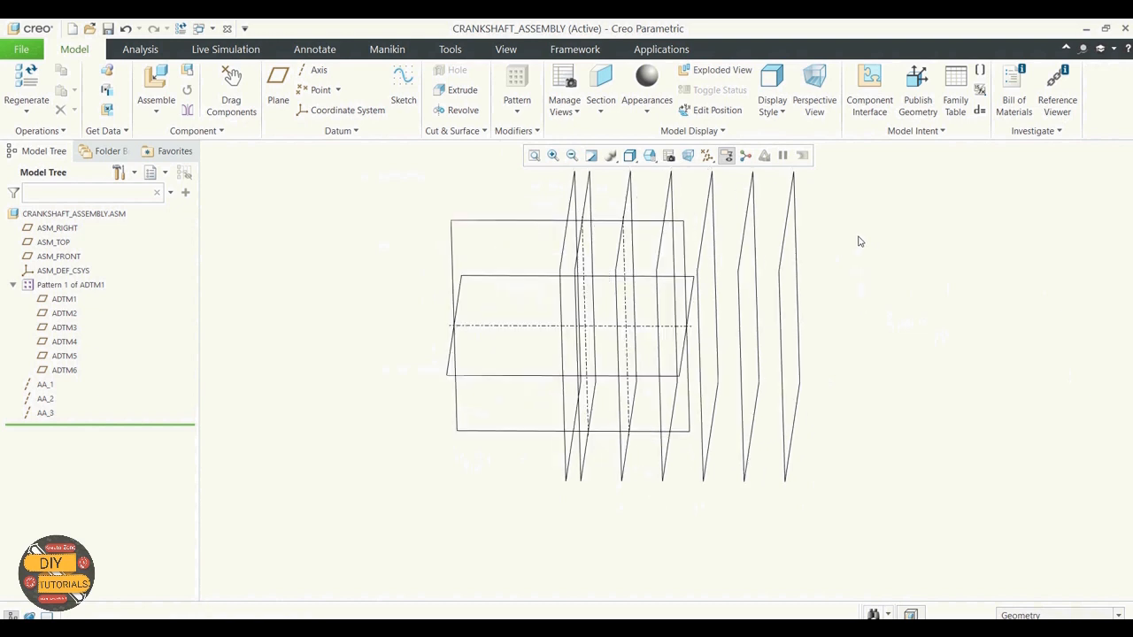
# Step: Try to reorder axis AA_2 in the model tree to sit directly after the datum plane pattern
pyautogui.click(49, 399)
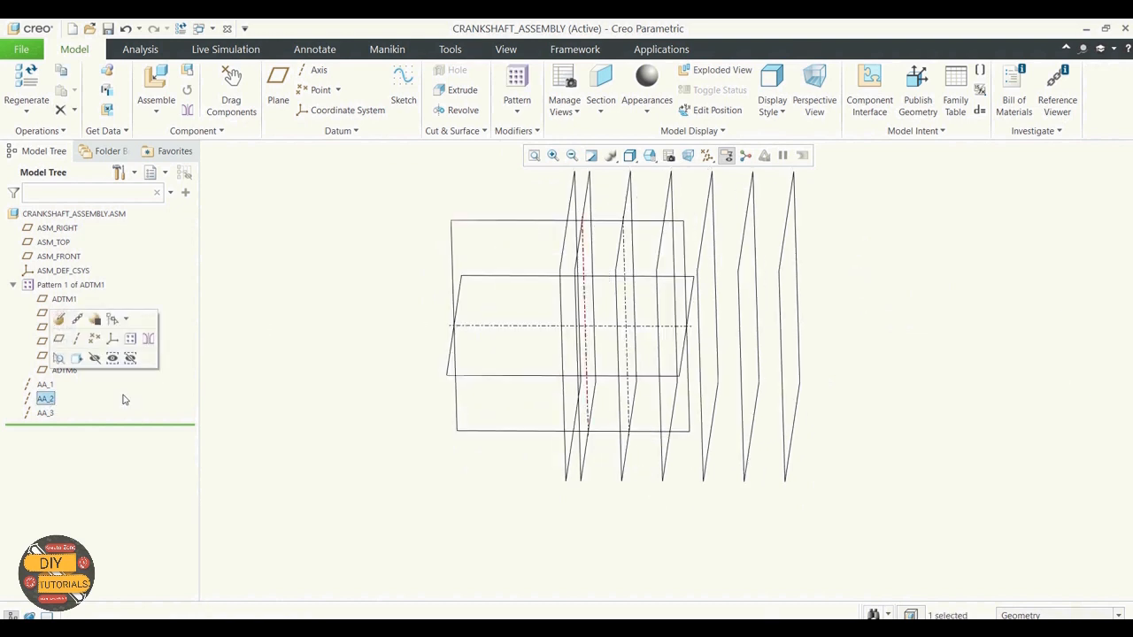
pyautogui.click(263, 375)
pyautogui.moveTo(45, 405); pyautogui.dragTo(60, 373)
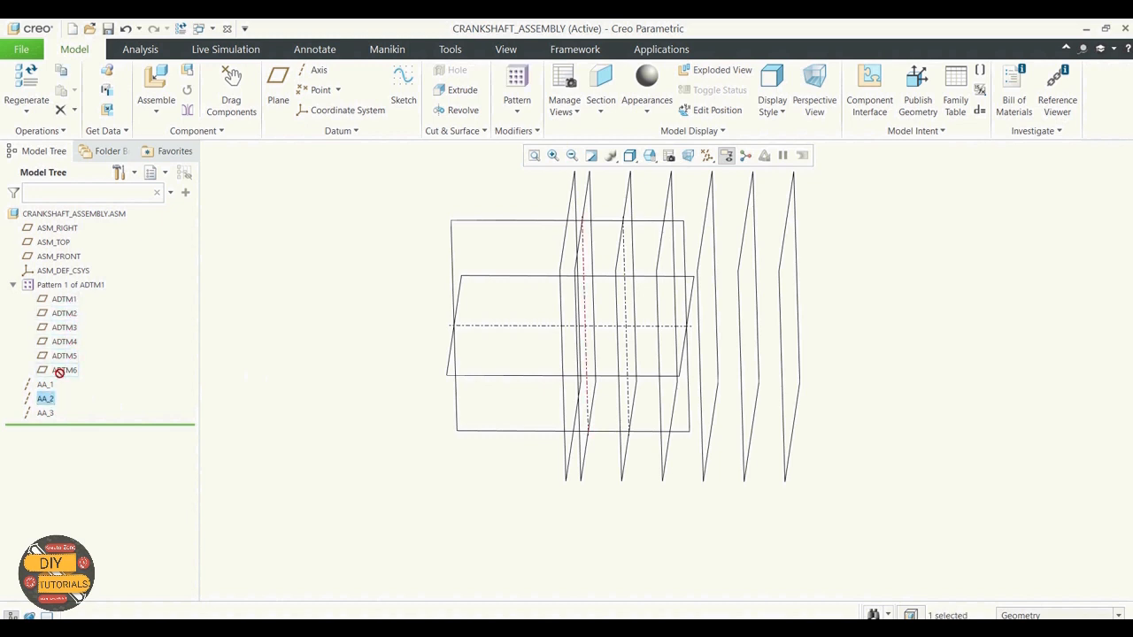
pyautogui.click(284, 399)
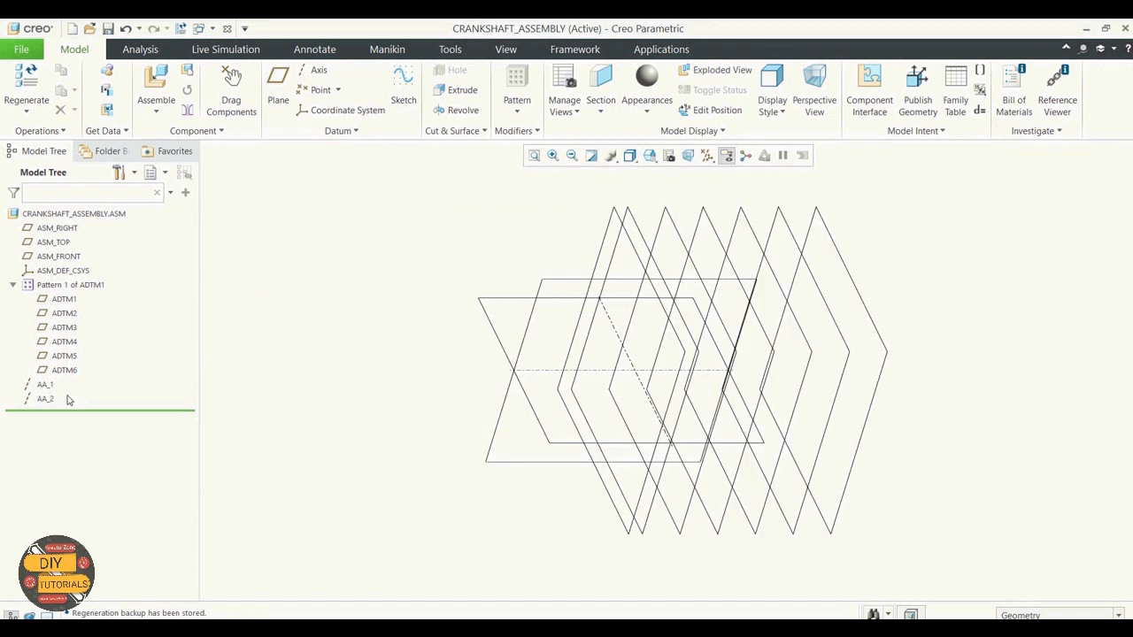
# Step: Pattern axis AA_2 as a reference pattern that follows the existing datum plane pattern
pyautogui.click(46, 399)
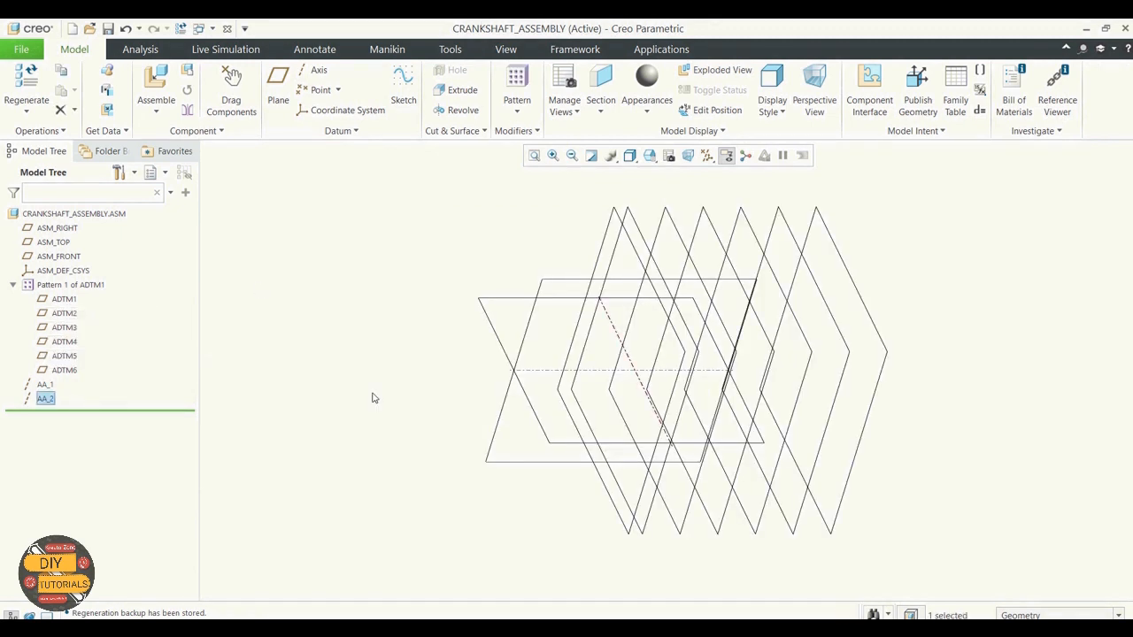
pyautogui.rightClick(50, 401)
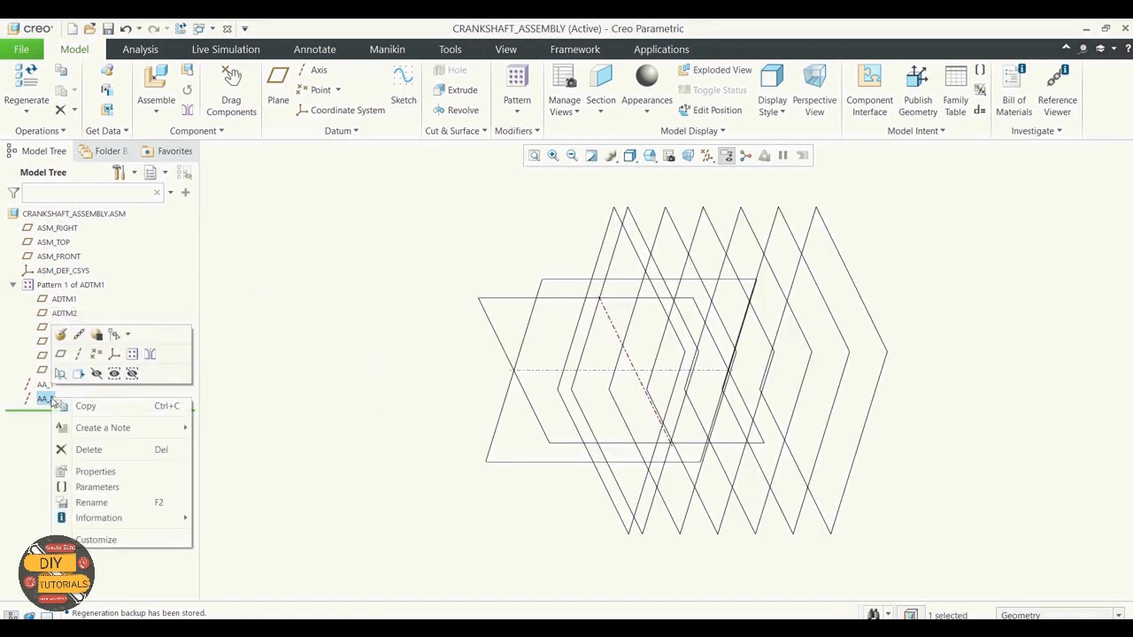
pyautogui.click(133, 355)
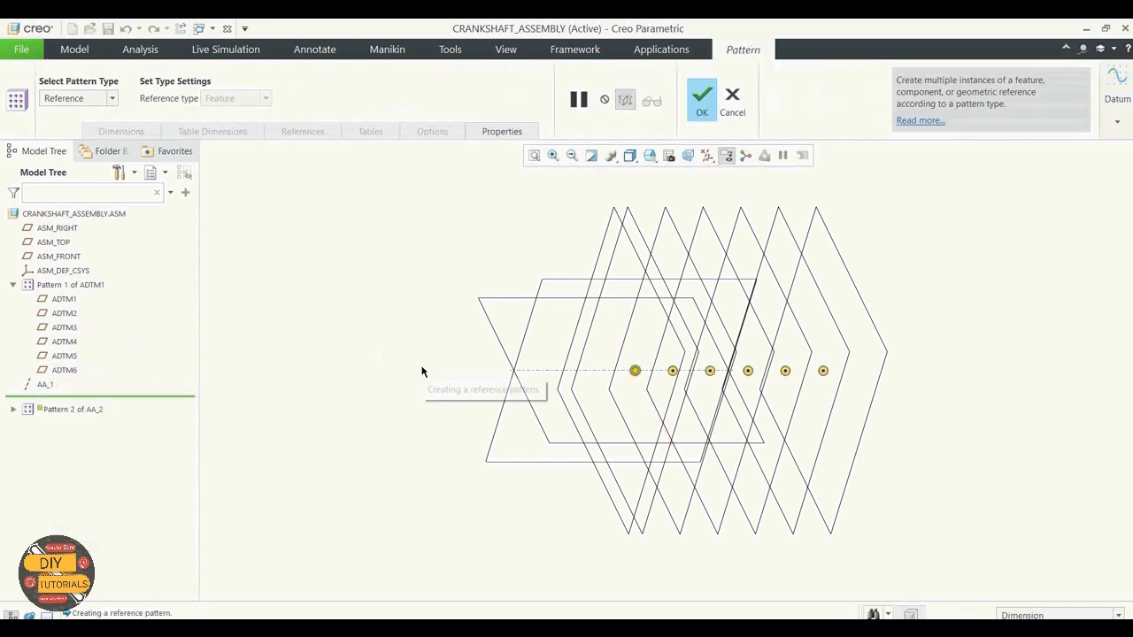
pyautogui.click(701, 99)
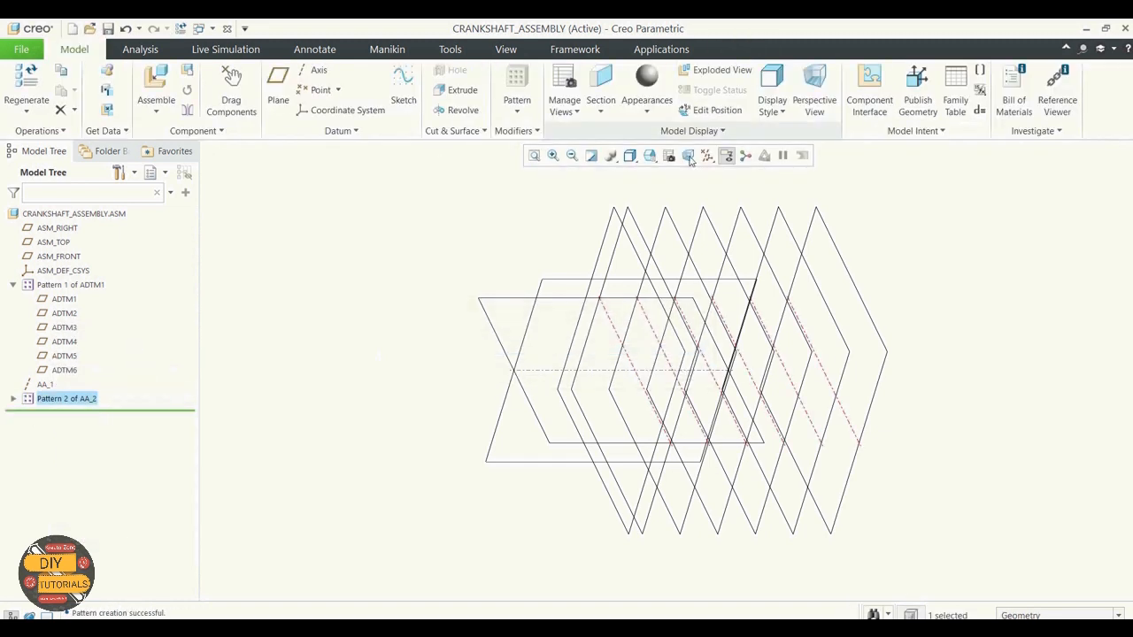
pyautogui.click(403, 308)
# Step: Insert crankshaft.prt from the Exercise 3 folder into the crankshaft assembly
pyautogui.moveTo(400, 309)
pyautogui.mouseDown(button='middle')
pyautogui.moveTo(416, 302)
pyautogui.moveTo(409, 323)
pyautogui.mouseUp(button='middle')
pyautogui.scroll(1, 417, 350)
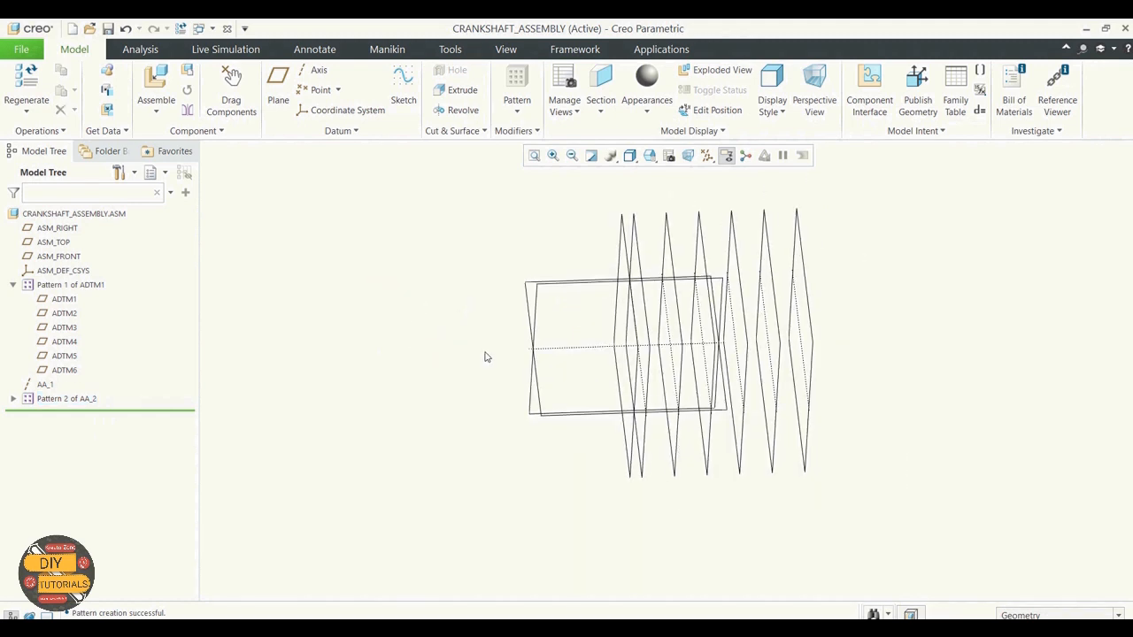
pyautogui.scroll(-2, 845, 274)
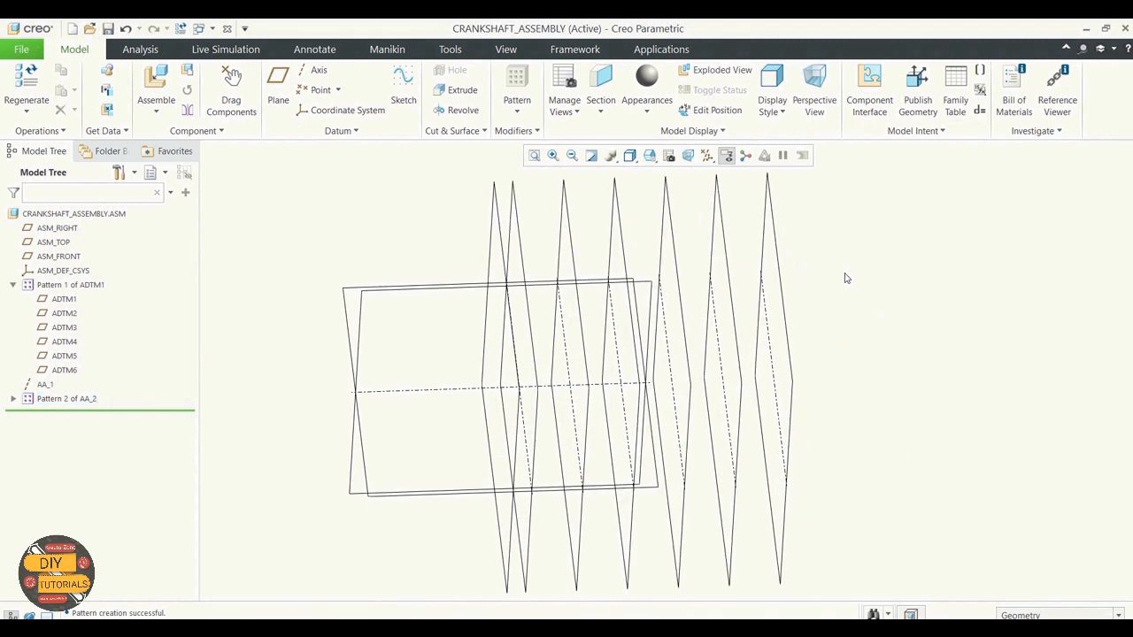
pyautogui.scroll(1, 846, 279)
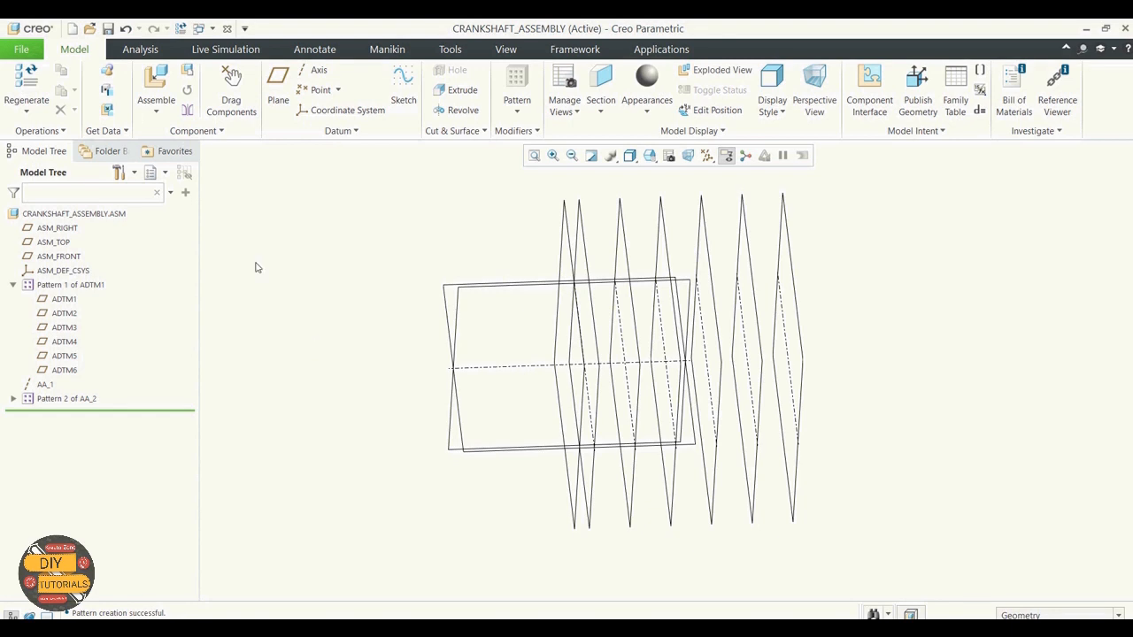
pyautogui.click(156, 111)
pyautogui.click(168, 129)
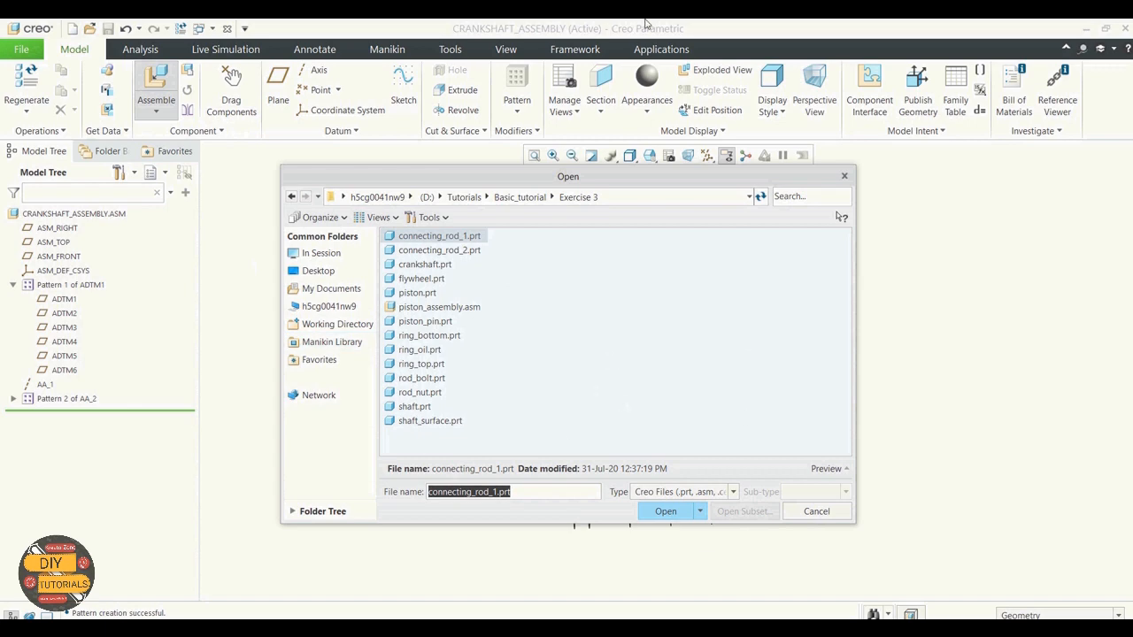
pyautogui.click(429, 264)
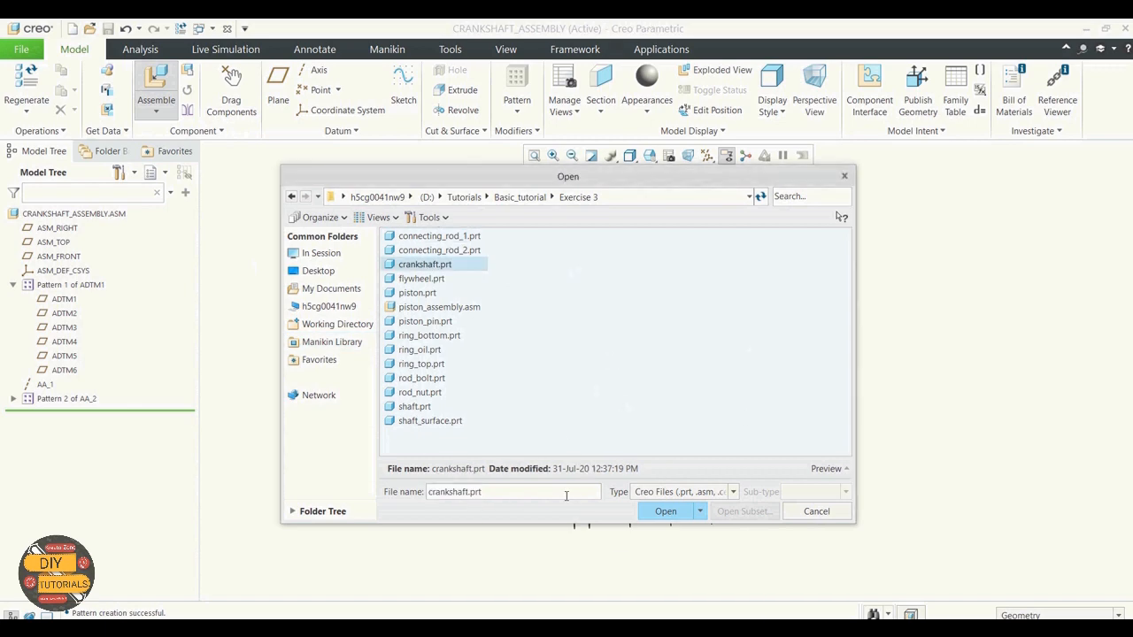
pyautogui.click(665, 512)
# Step: Reposition the unconstrained crankshaft freehand so that it sits away from the assembly's datum axis
pyautogui.scroll(3, 487, 329)
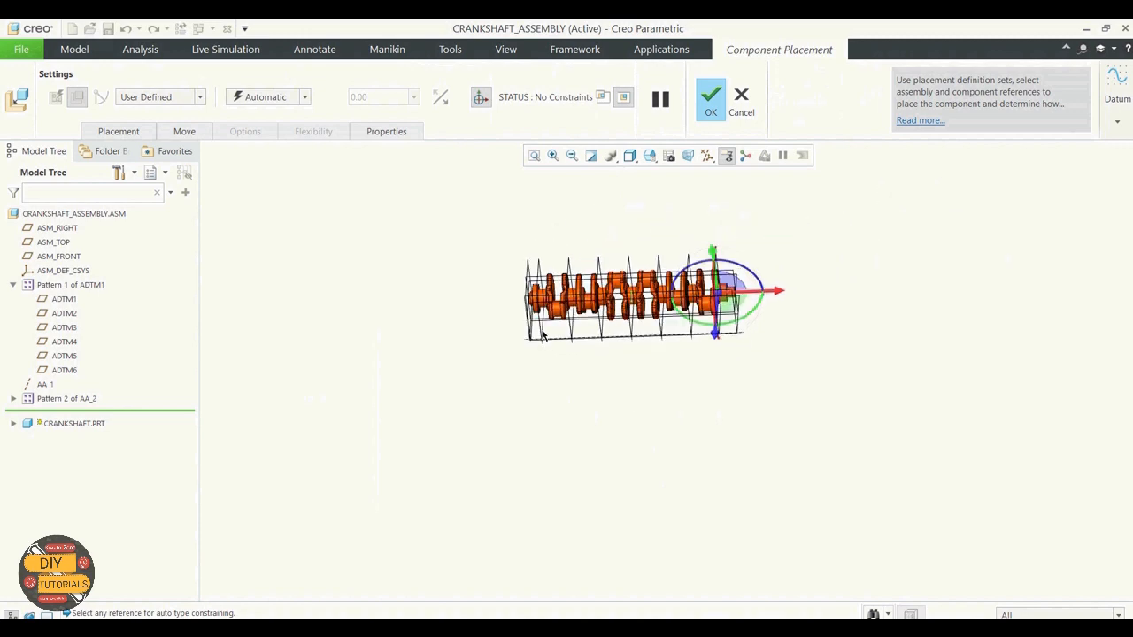
pyautogui.scroll(-7, 733, 296)
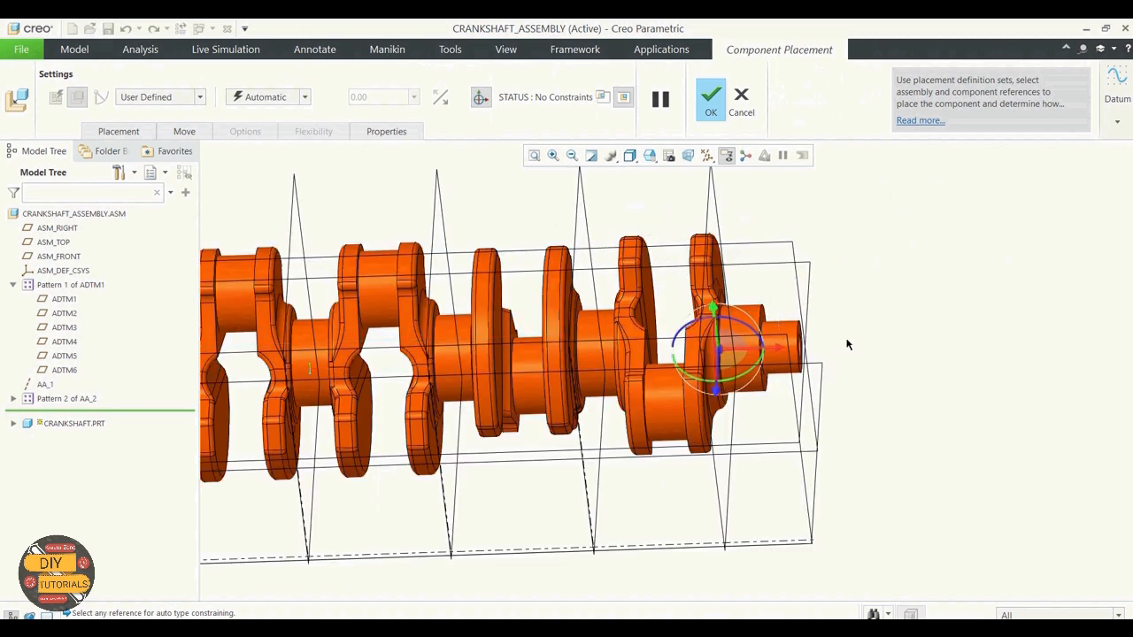
pyautogui.moveTo(865, 319); pyautogui.dragTo(834, 342, button='middle')
pyautogui.scroll(3, 834, 341)
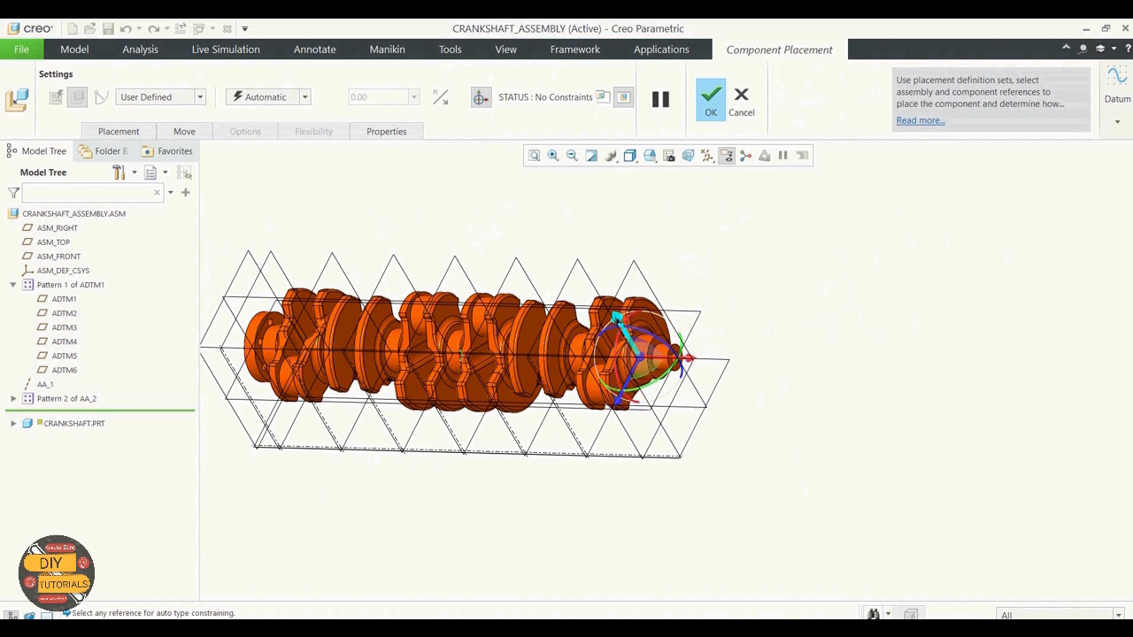
pyautogui.moveTo(618, 318); pyautogui.dragTo(475, 199)
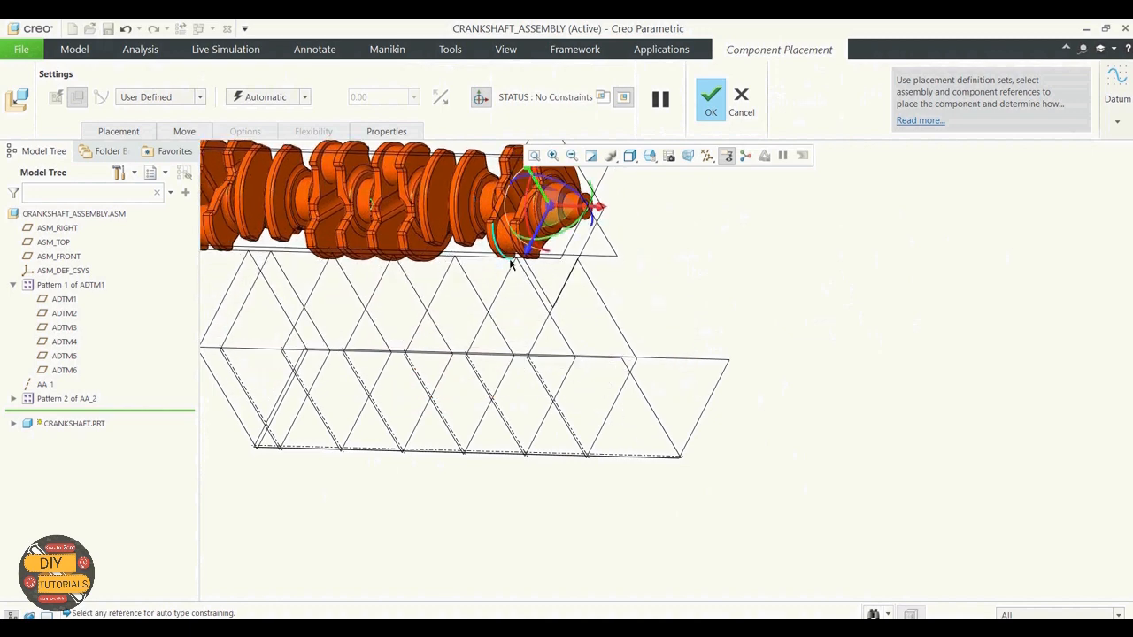
pyautogui.moveTo(531, 235); pyautogui.dragTo(424, 422)
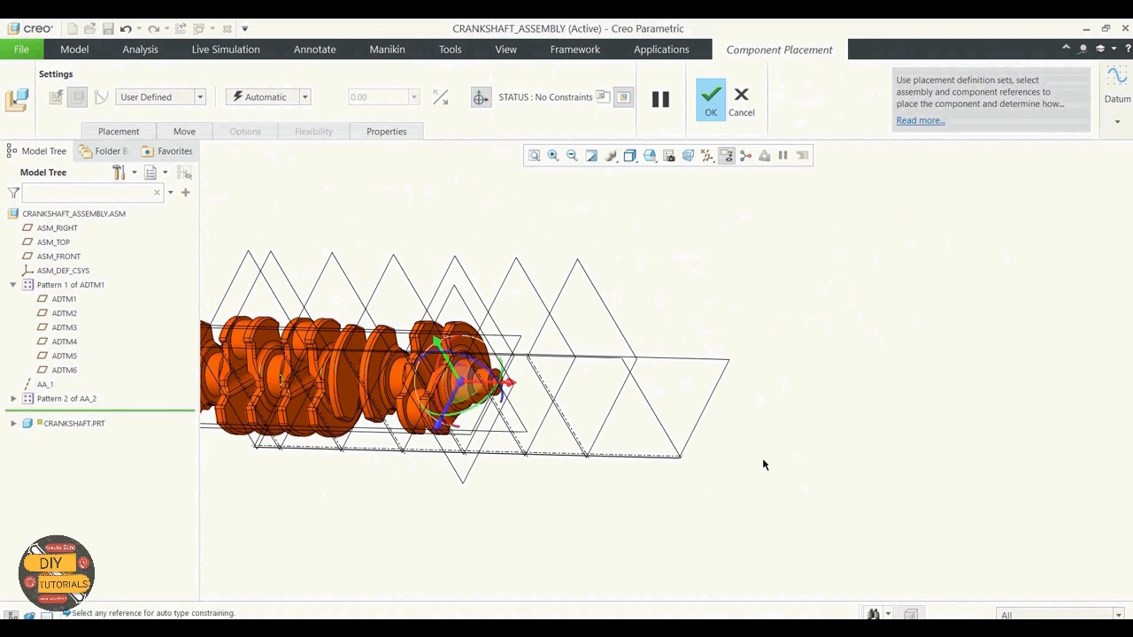
pyautogui.moveTo(841, 381); pyautogui.dragTo(748, 390, button='middle')
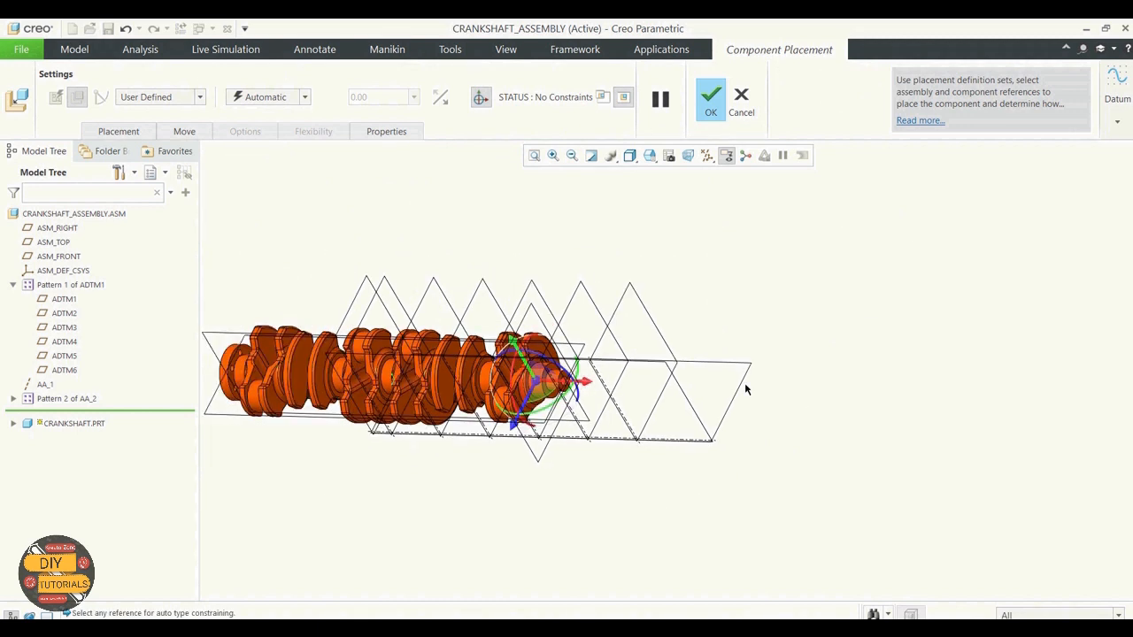
# Step: Give the crankshaft a Pin connection and align its SHAFT axis with assembly axis AA_1
pyautogui.click(304, 98)
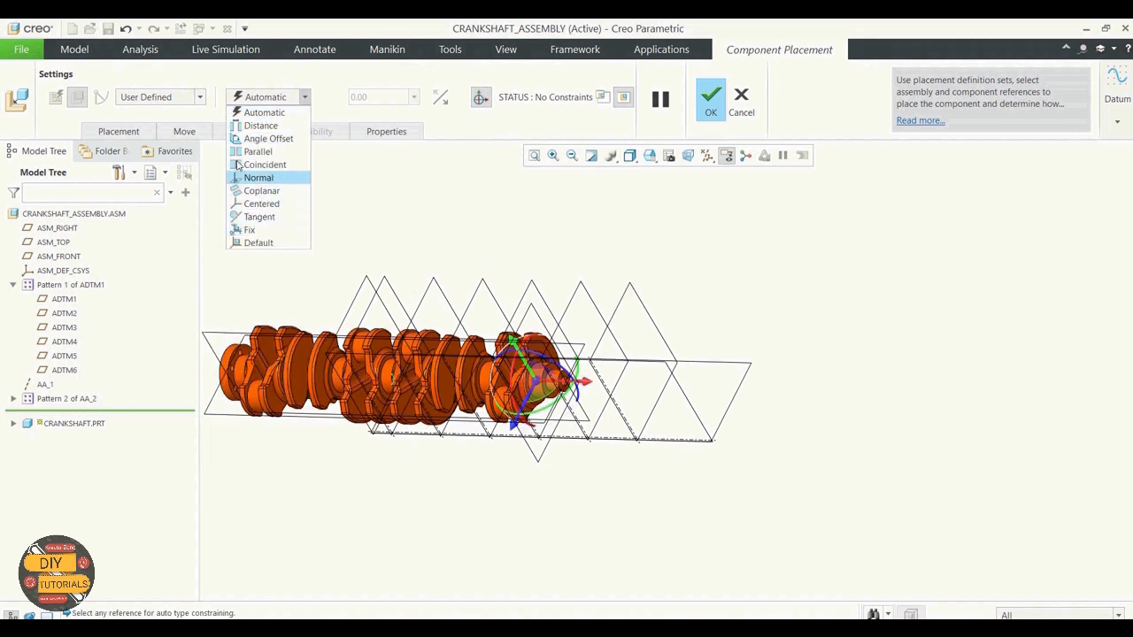
pyautogui.click(201, 99)
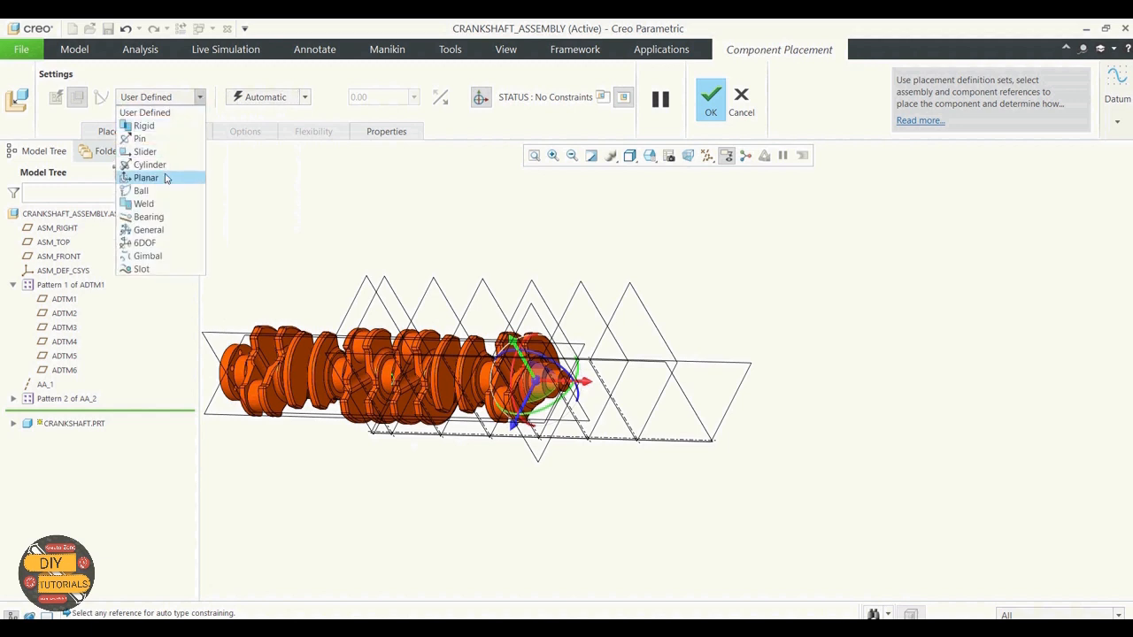
pyautogui.click(146, 139)
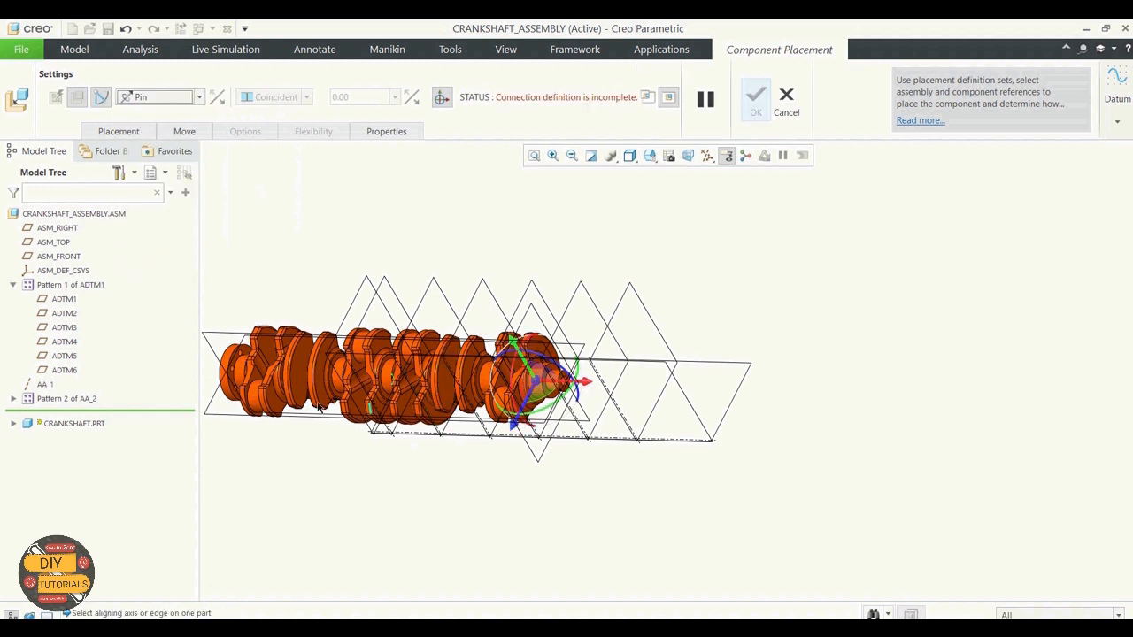
pyautogui.click(12, 424)
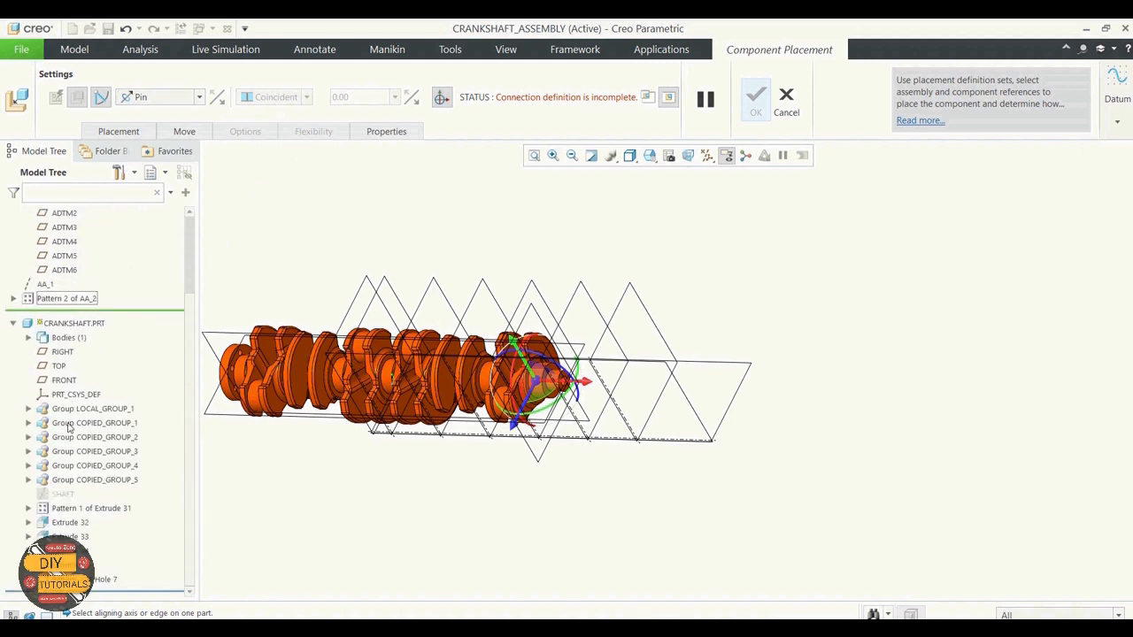
pyautogui.click(62, 494)
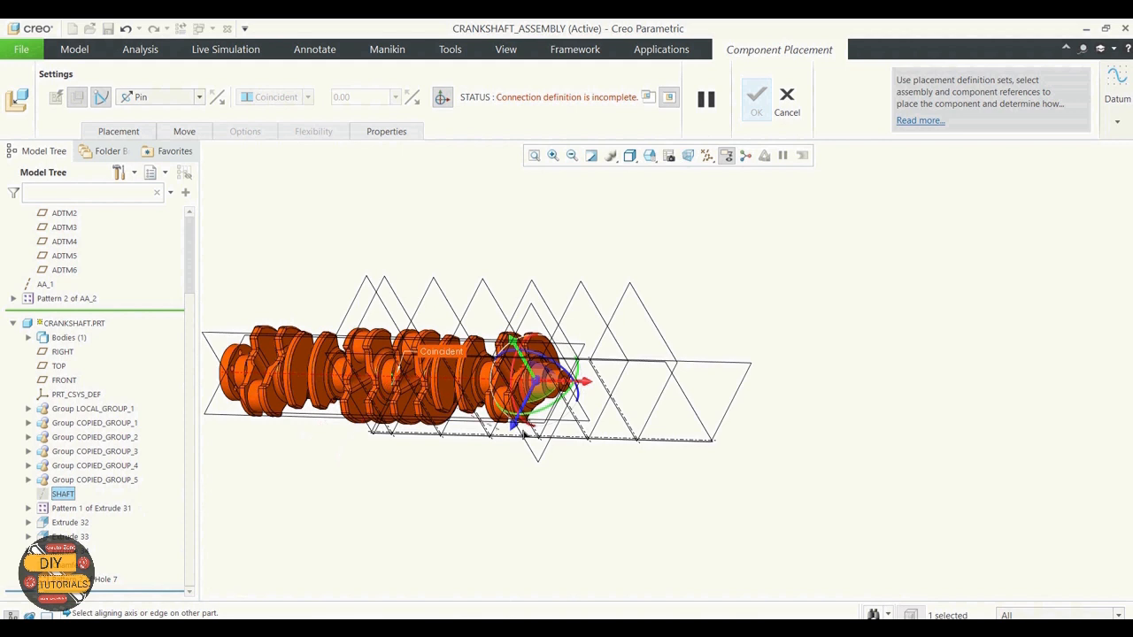
pyautogui.click(662, 440)
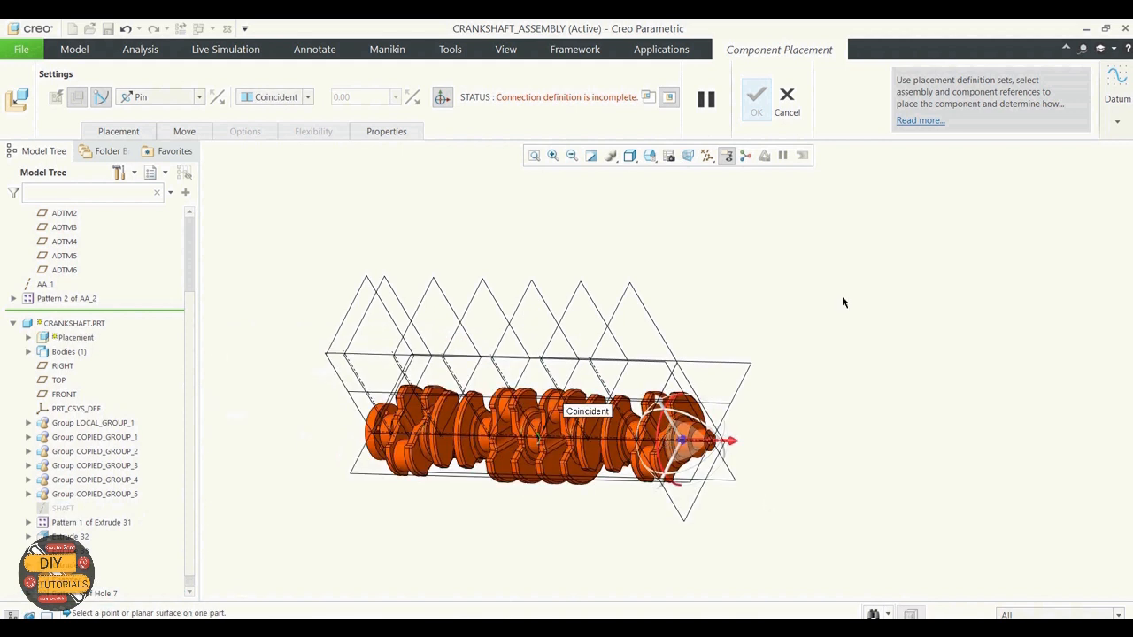
# Step: Complete the crankshaft's pin translation by making the flat shoulder face at its narrow end coincident with assembly plane ASM_RIGHT, and accept the placement
pyautogui.click(118, 131)
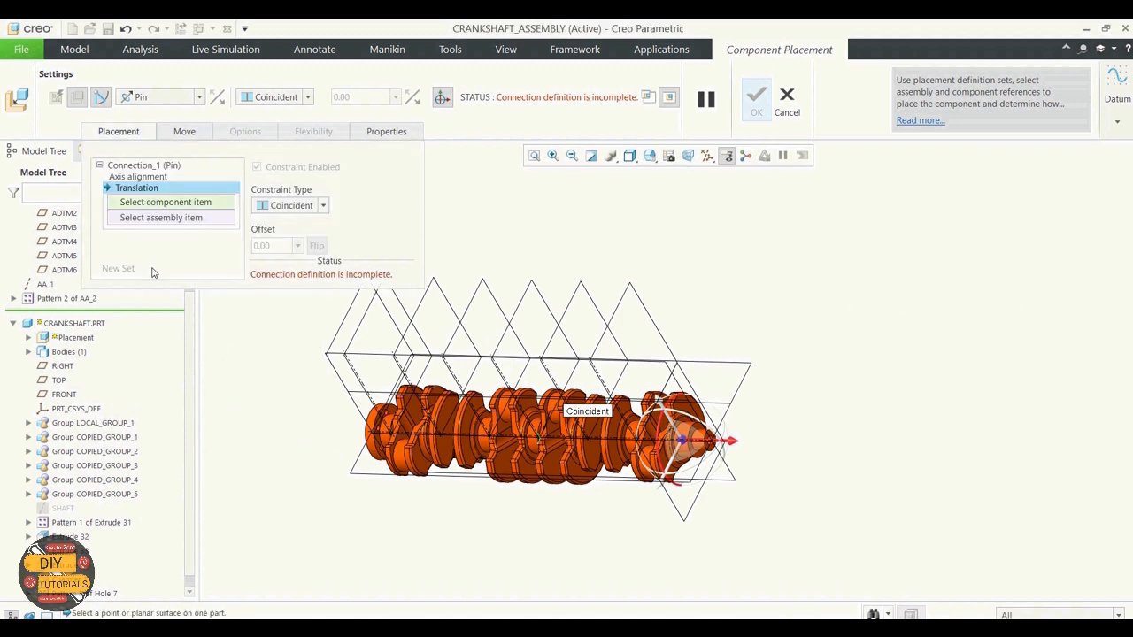
pyautogui.click(133, 131)
pyautogui.moveTo(192, 310); pyautogui.dragTo(197, 200)
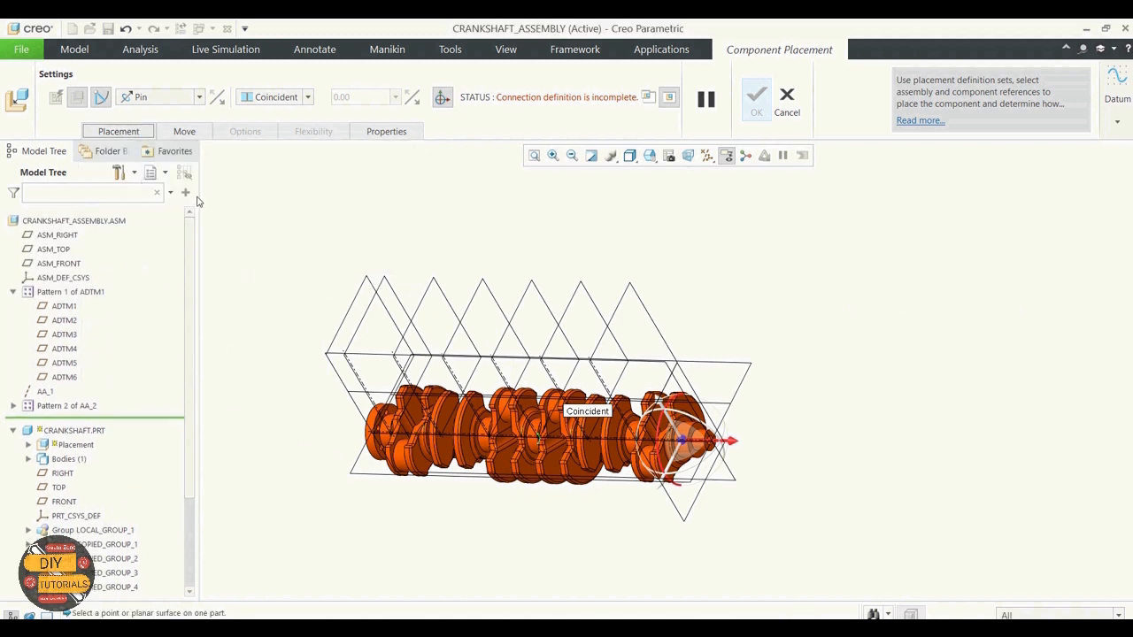
pyautogui.click(59, 230)
pyautogui.click(119, 131)
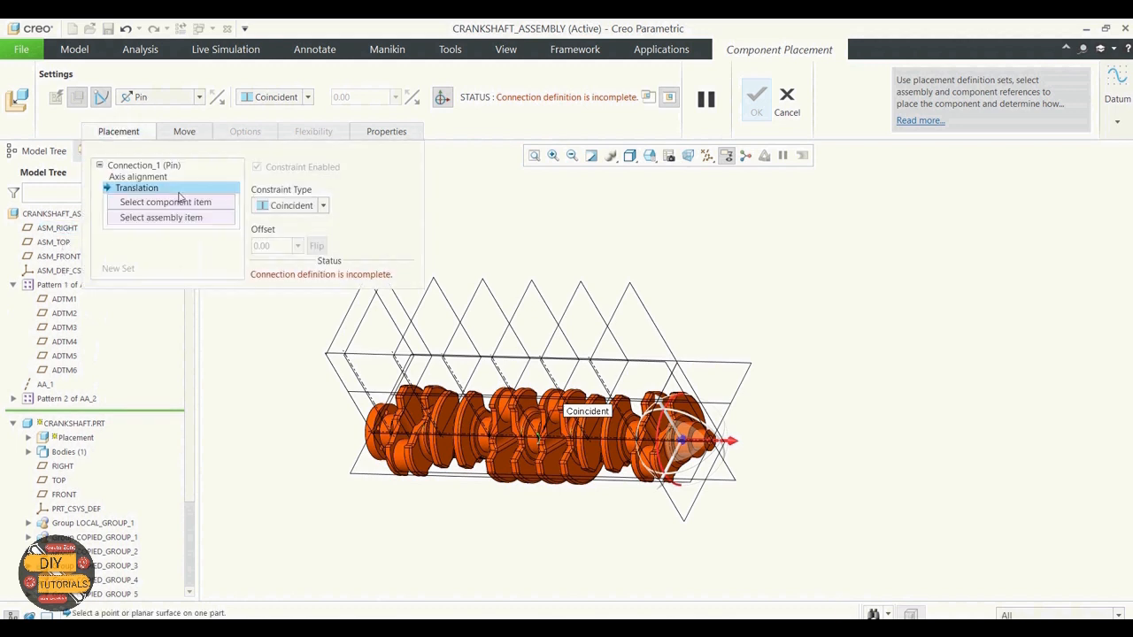
pyautogui.click(152, 207)
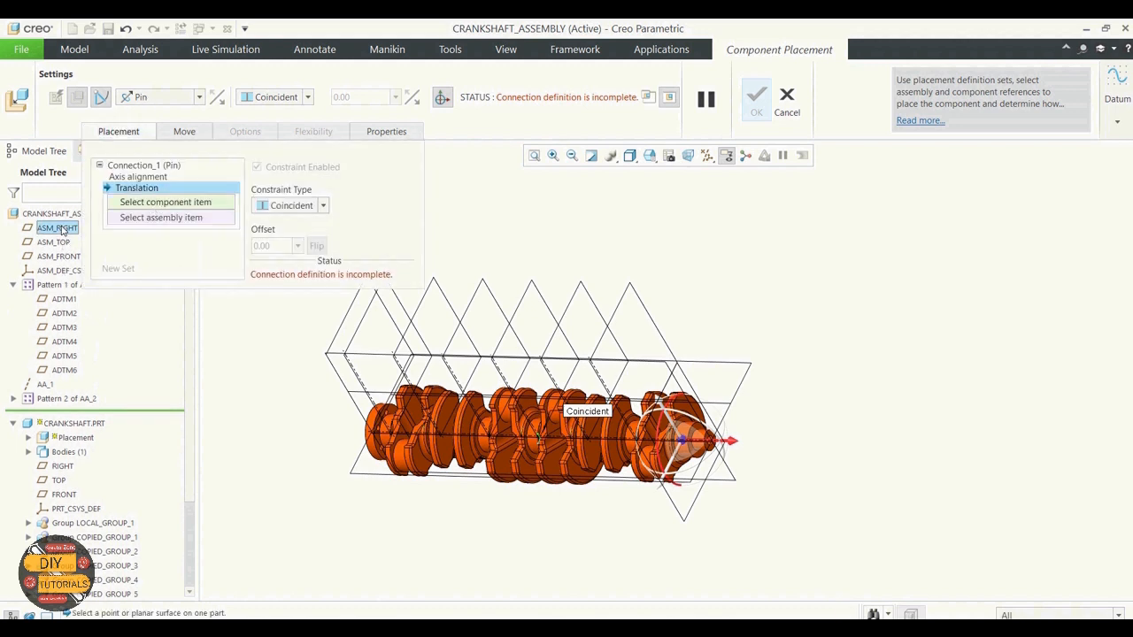
pyautogui.click(162, 216)
pyautogui.click(60, 228)
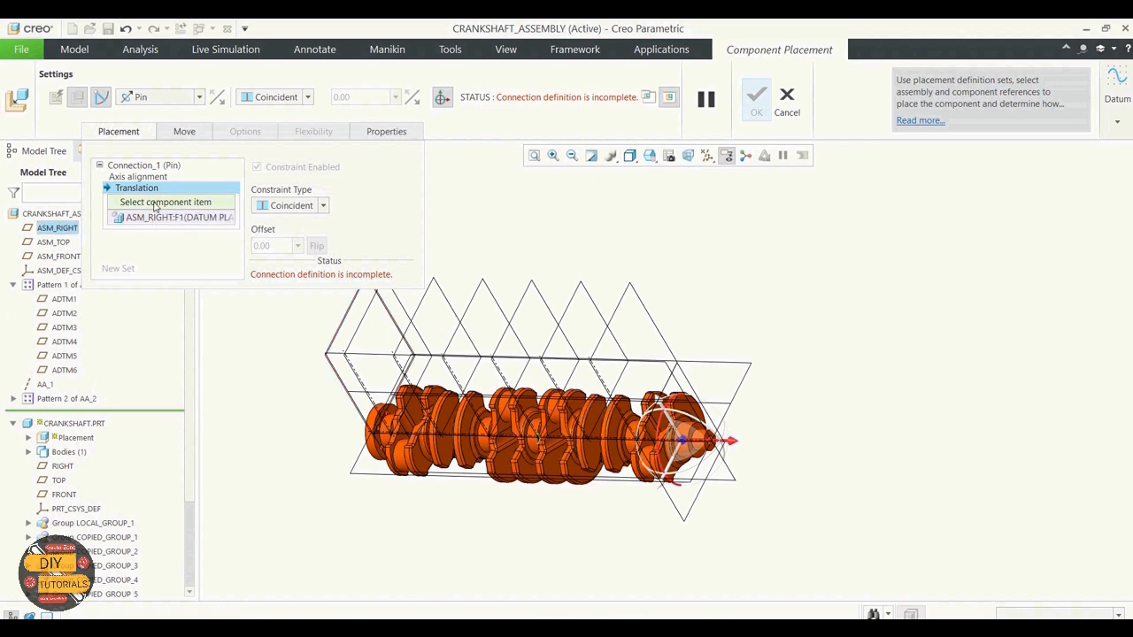
pyautogui.scroll(-8, 655, 416)
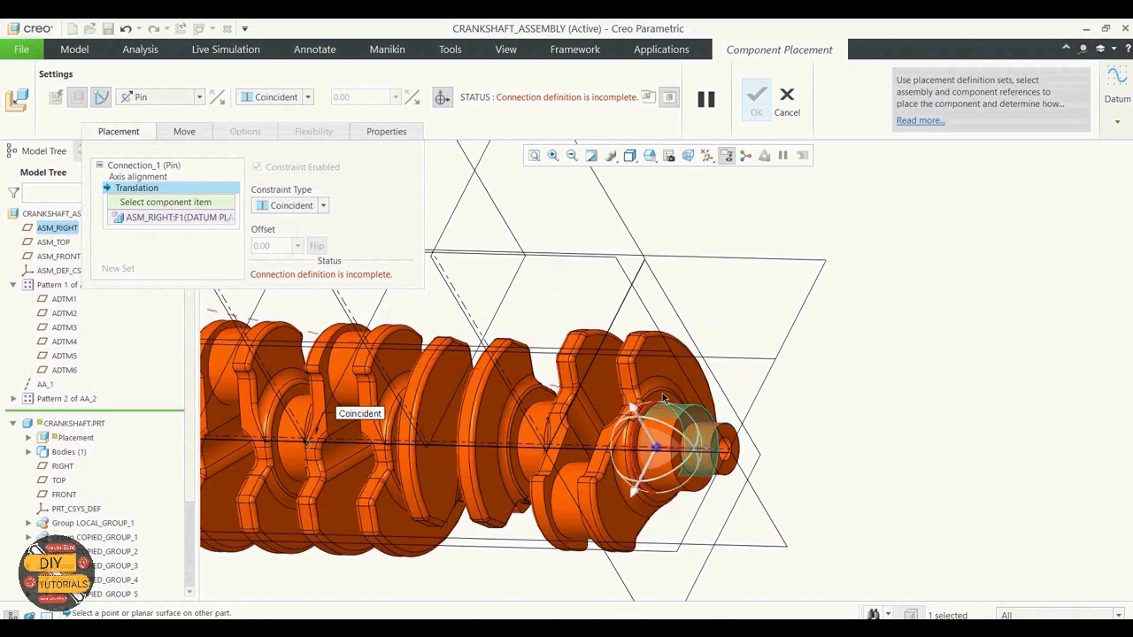
pyautogui.click(664, 409)
pyautogui.scroll(10, 634, 305)
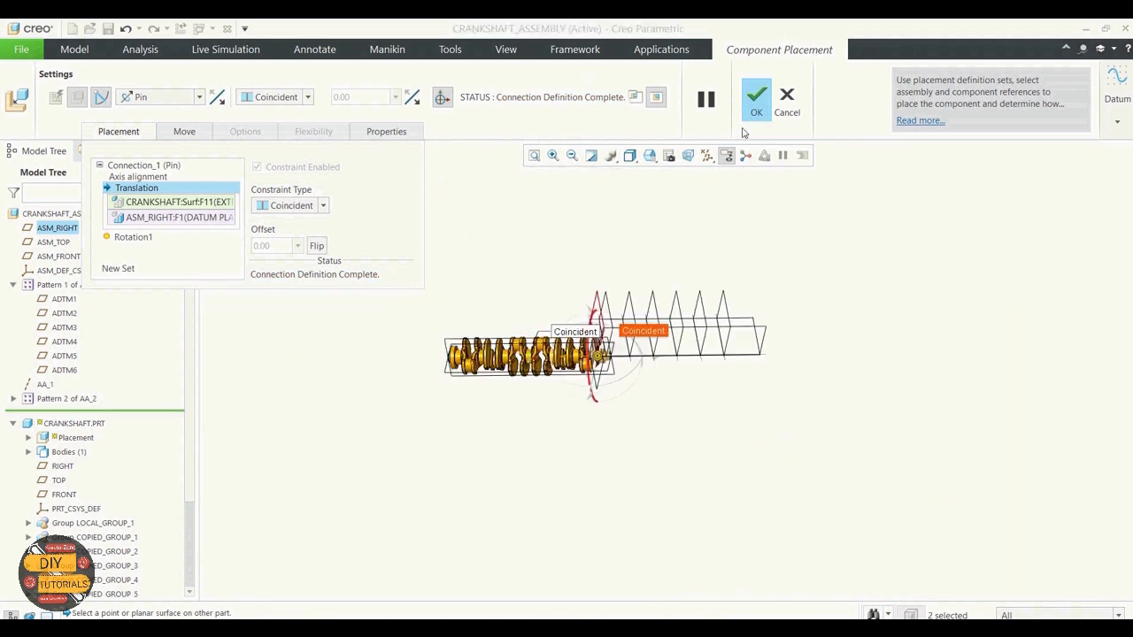
pyautogui.click(757, 106)
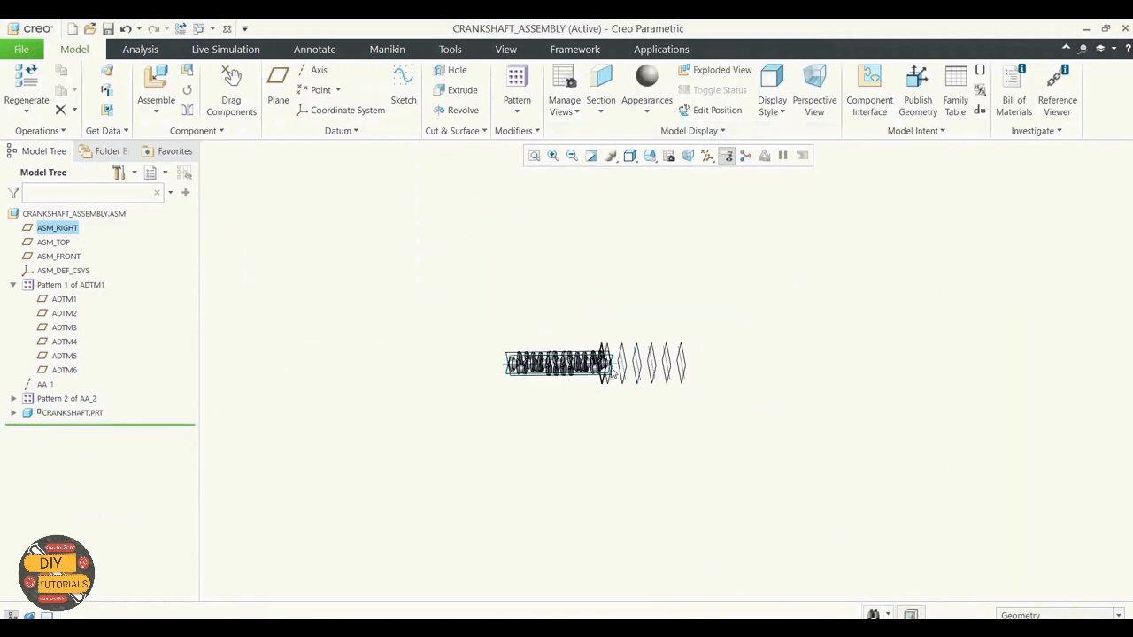
# Step: Insert piston_assembly.asm from the Exercise 3 folder into the crankshaft assembly without any constraints
pyautogui.click(155, 89)
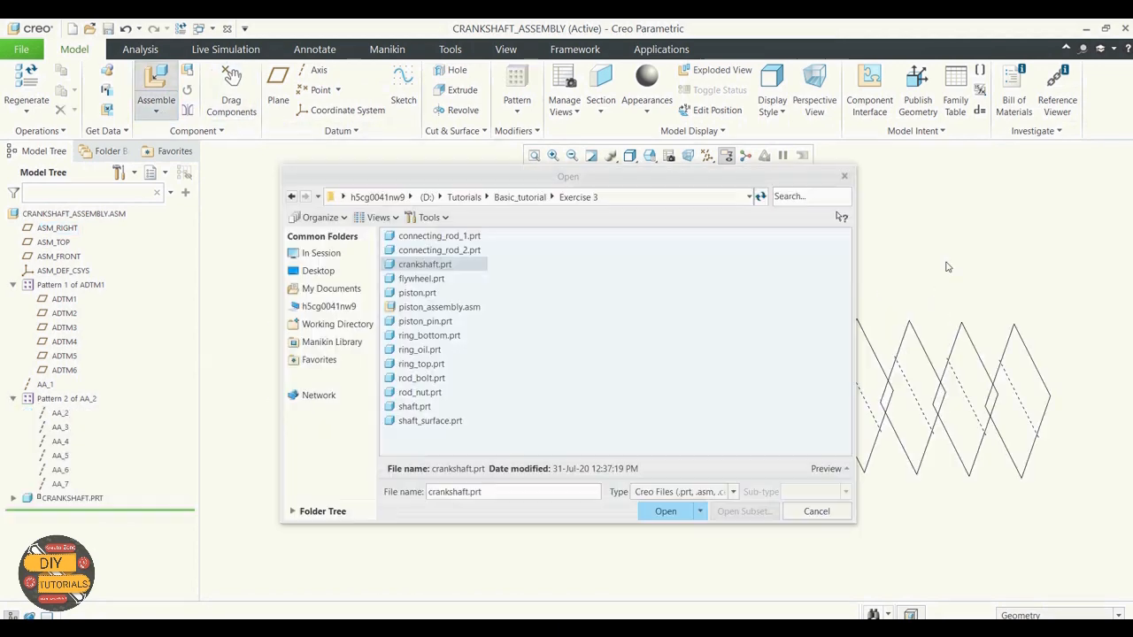
pyautogui.click(433, 308)
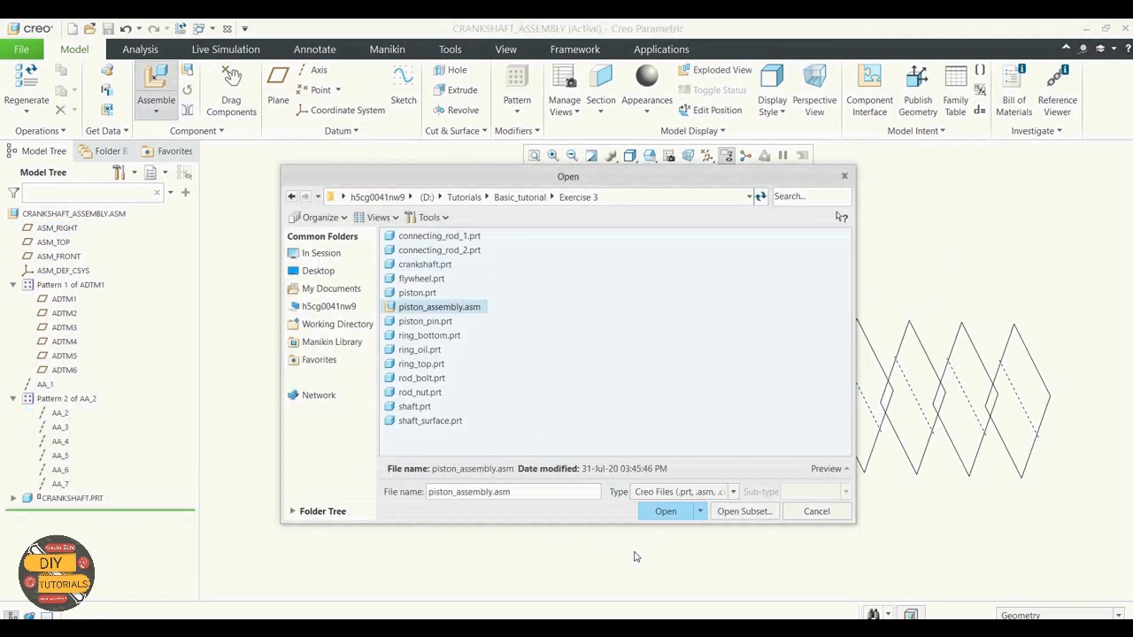
pyautogui.click(666, 511)
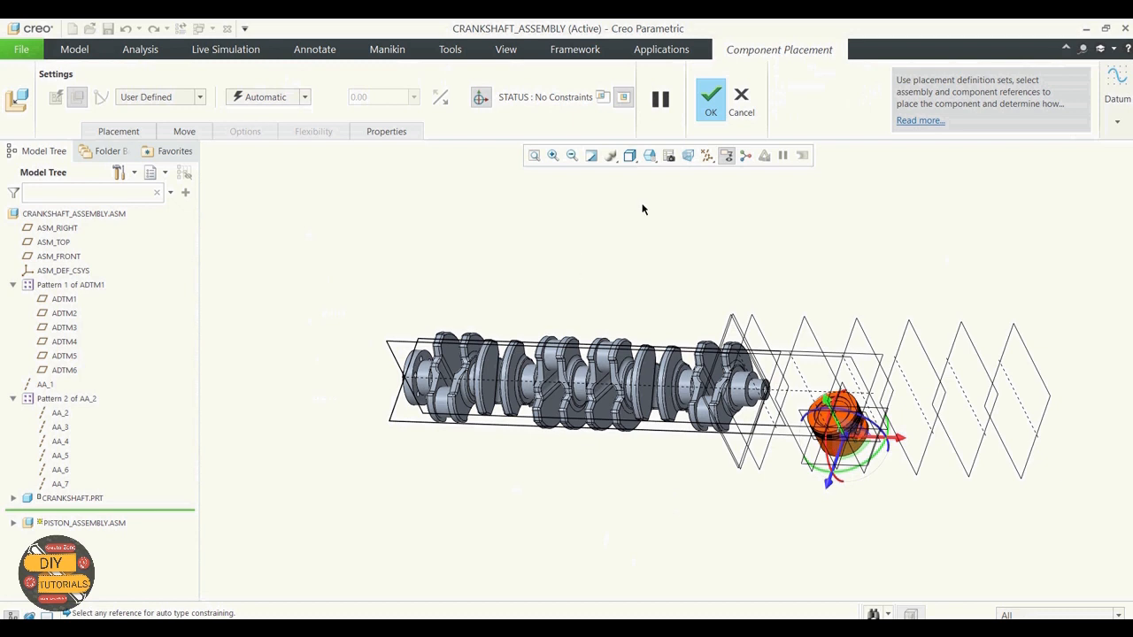
pyautogui.click(712, 112)
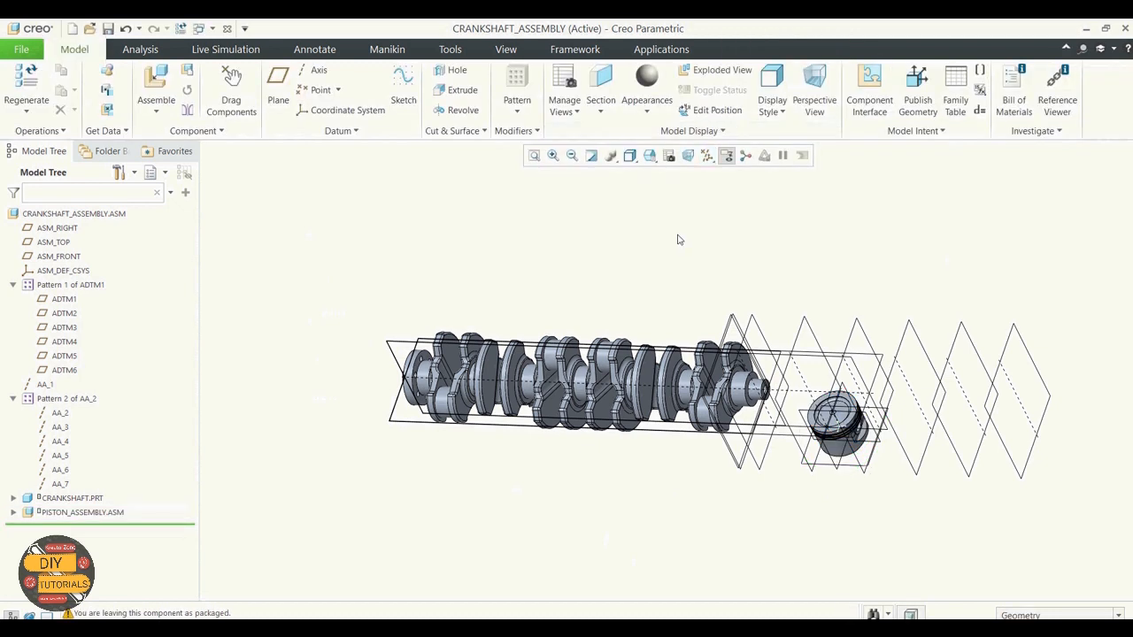
# Step: Redefine the crankshaft's placement and flip its translation constraint so the shaft extends along the patterned datum planes
pyautogui.click(69, 498)
pyautogui.rightClick(71, 499)
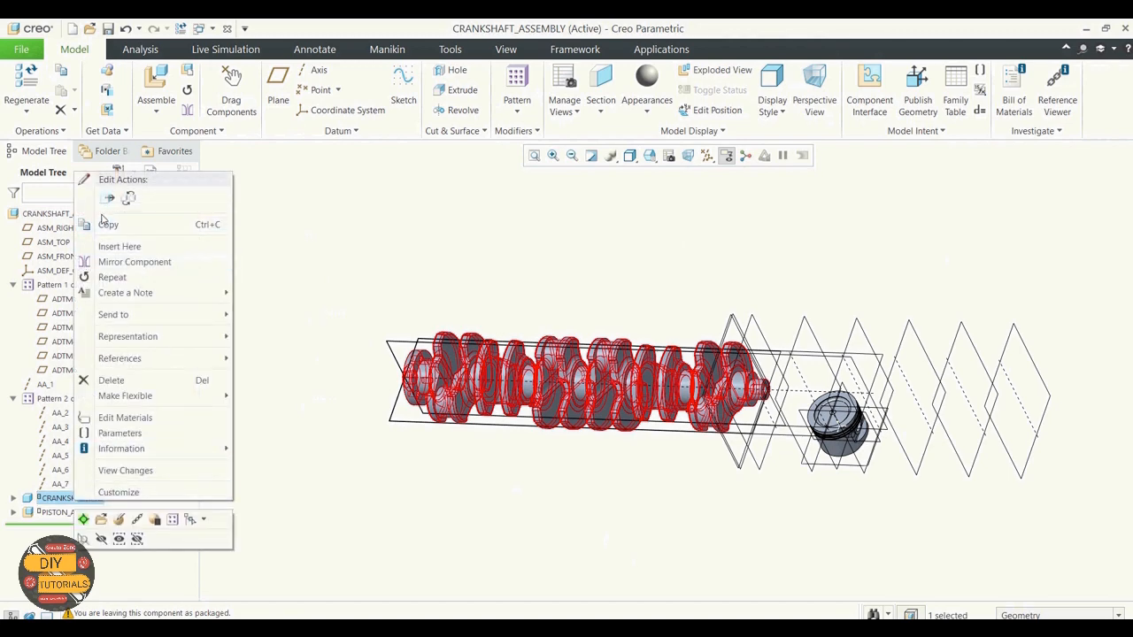
pyautogui.click(119, 520)
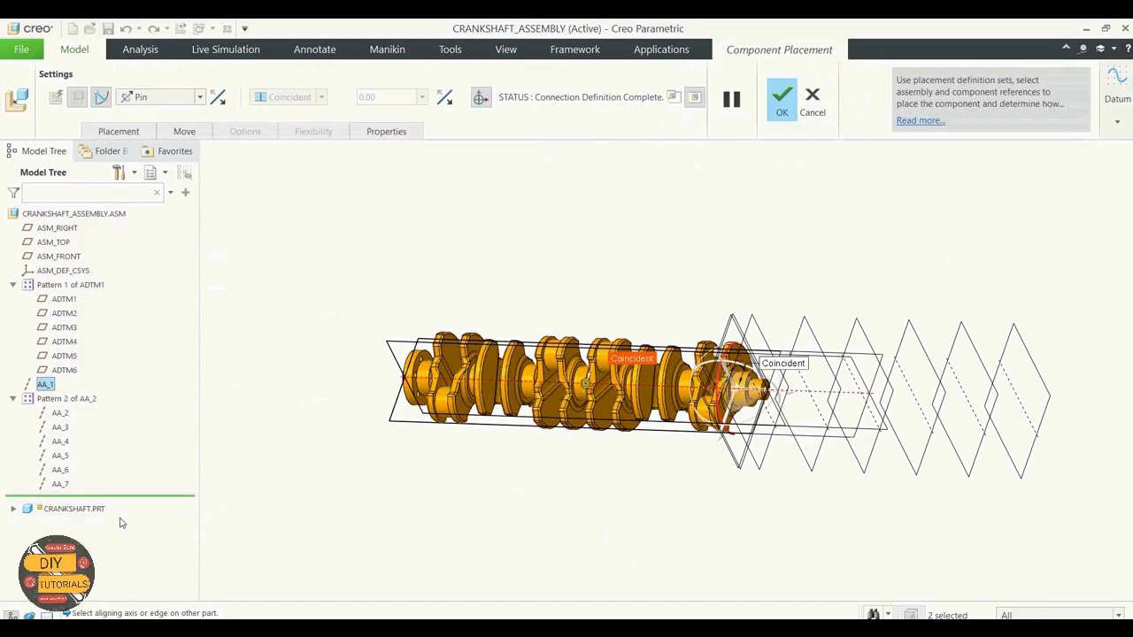
pyautogui.click(118, 131)
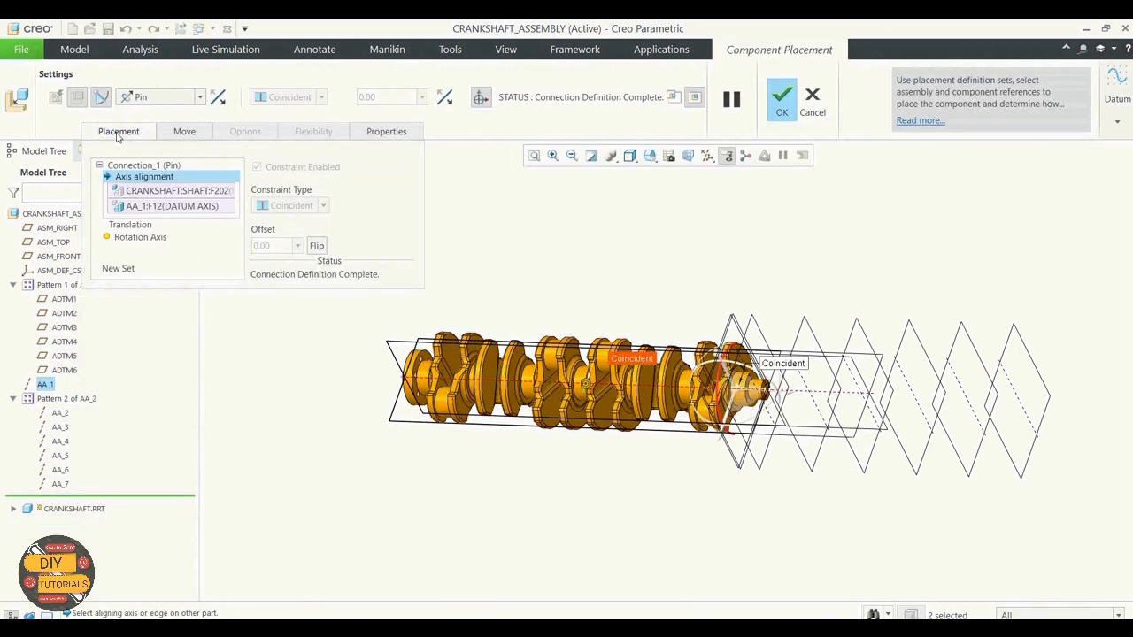
pyautogui.click(134, 226)
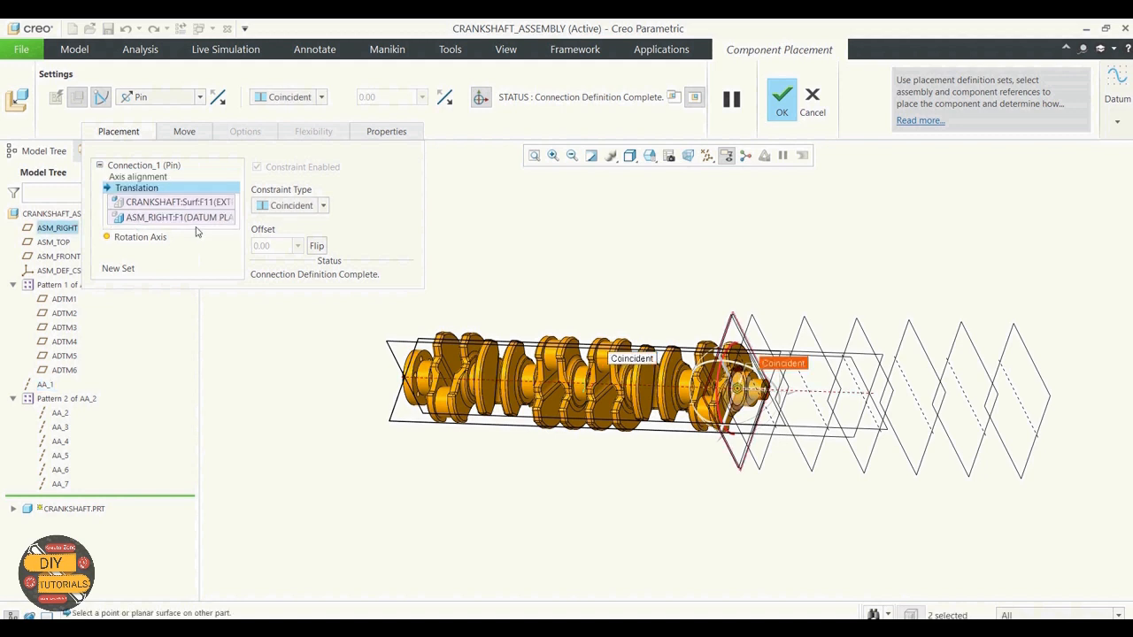
pyautogui.click(319, 248)
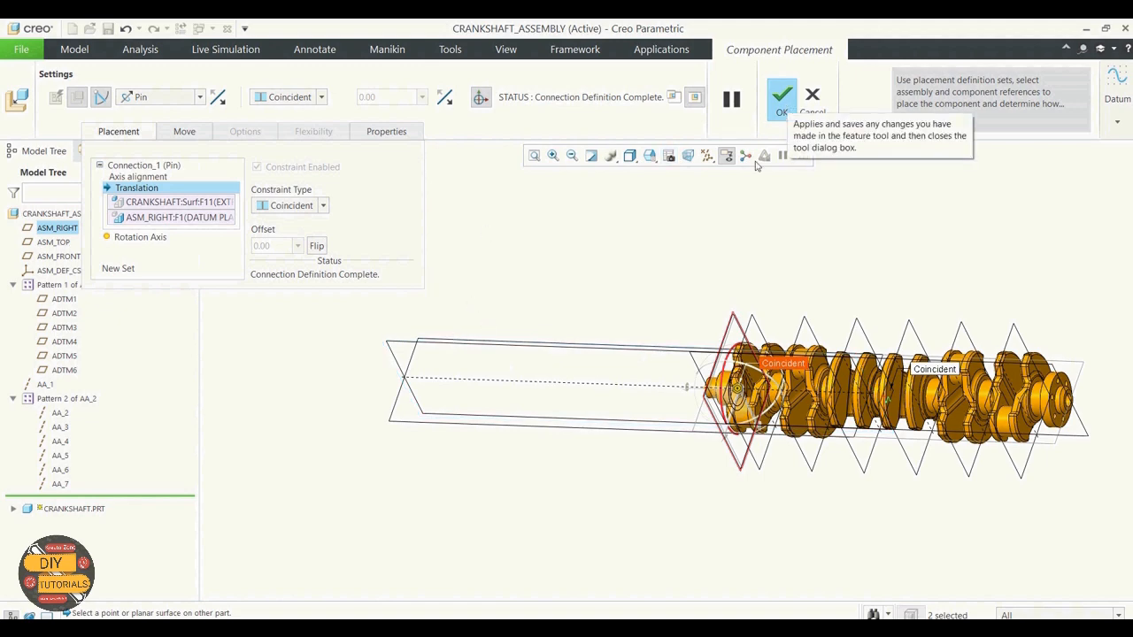
pyautogui.moveTo(721, 240); pyautogui.dragTo(761, 238, button='middle')
pyautogui.click(784, 100)
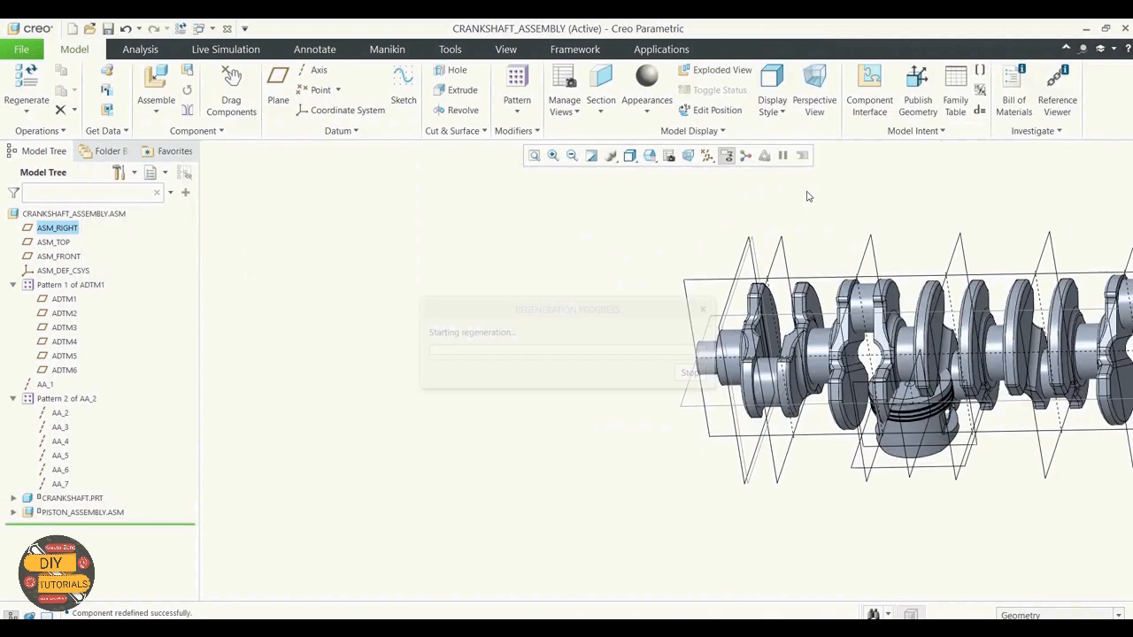
# Step: Reopen the piston assembly's placement definition and move the piston freehand to a clear spot above the crankshaft's narrow end
pyautogui.scroll(-3, 674, 255)
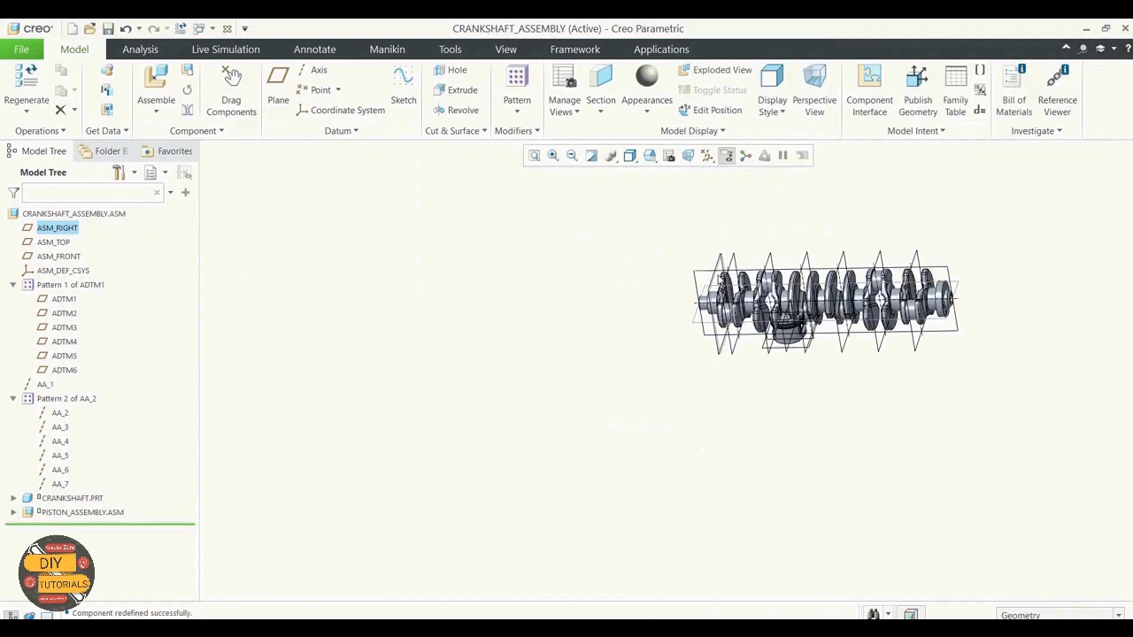
pyautogui.scroll(4, 978, 260)
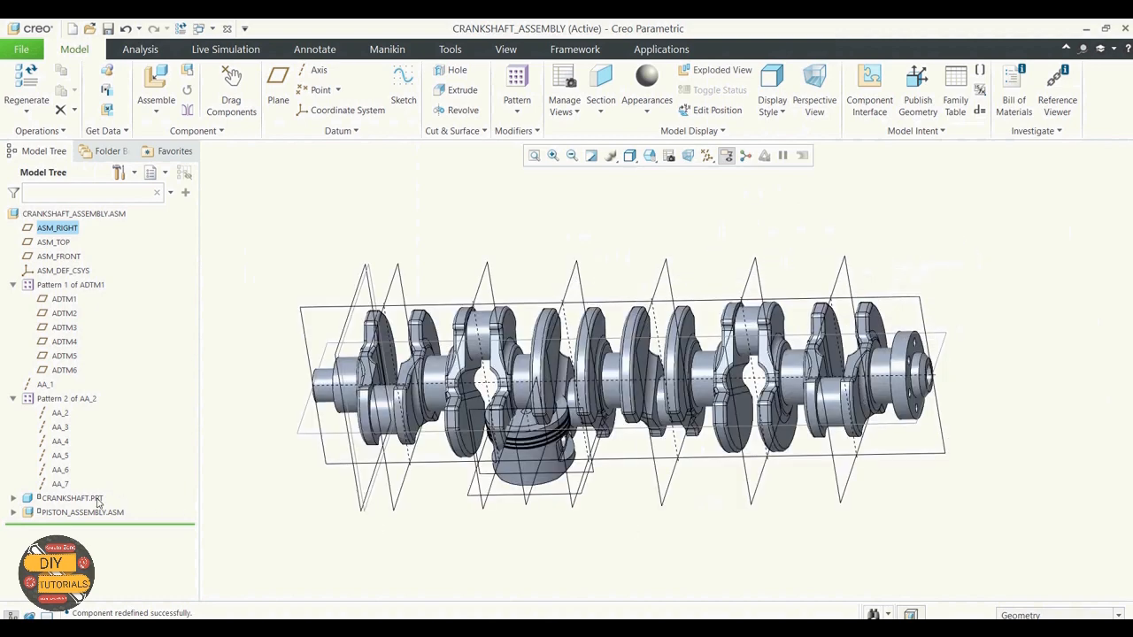
pyautogui.click(86, 512)
pyautogui.rightClick(86, 513)
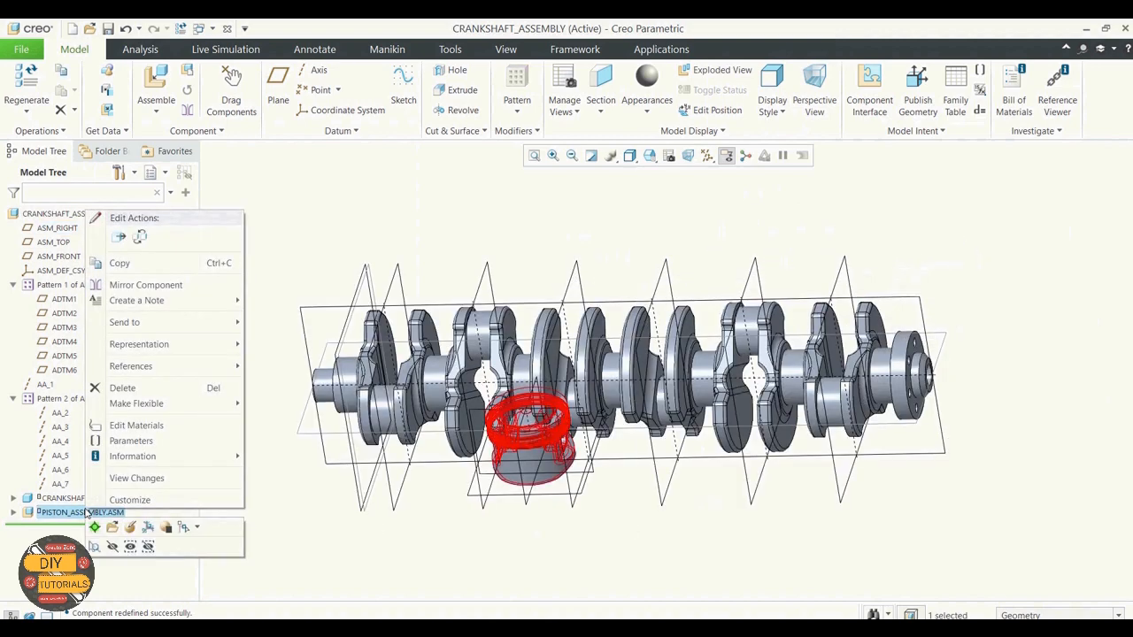
pyautogui.click(130, 527)
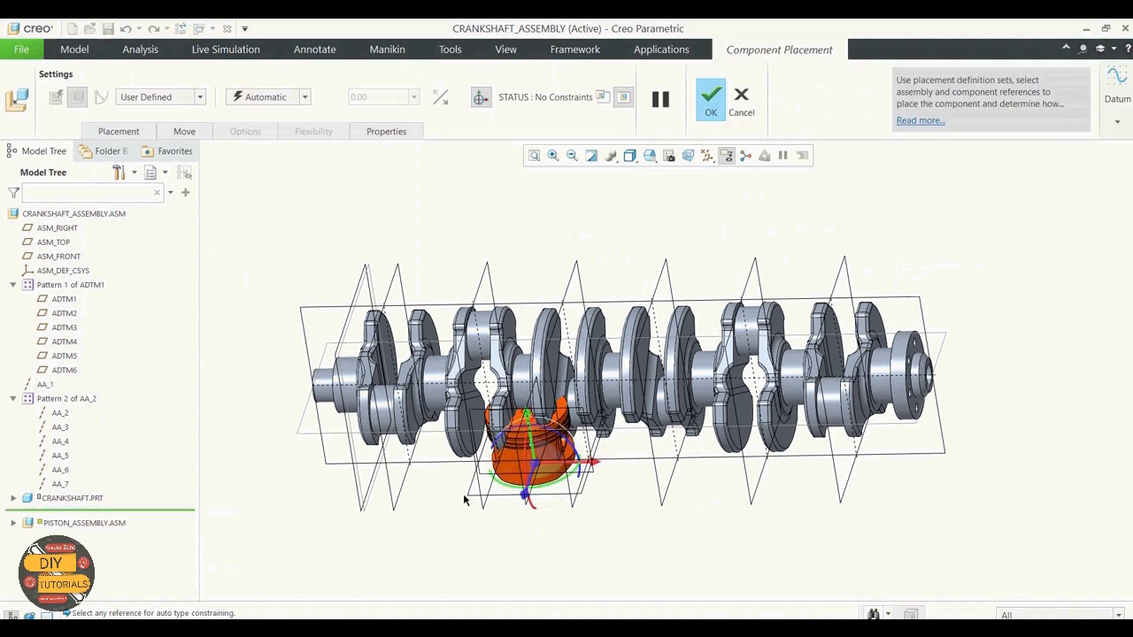
pyautogui.moveTo(585, 480); pyautogui.dragTo(412, 216)
# Step: Align the piston's vertical center axis with assembly axis AA_2 and change the connection type to Slider
pyautogui.scroll(-4, 368, 170)
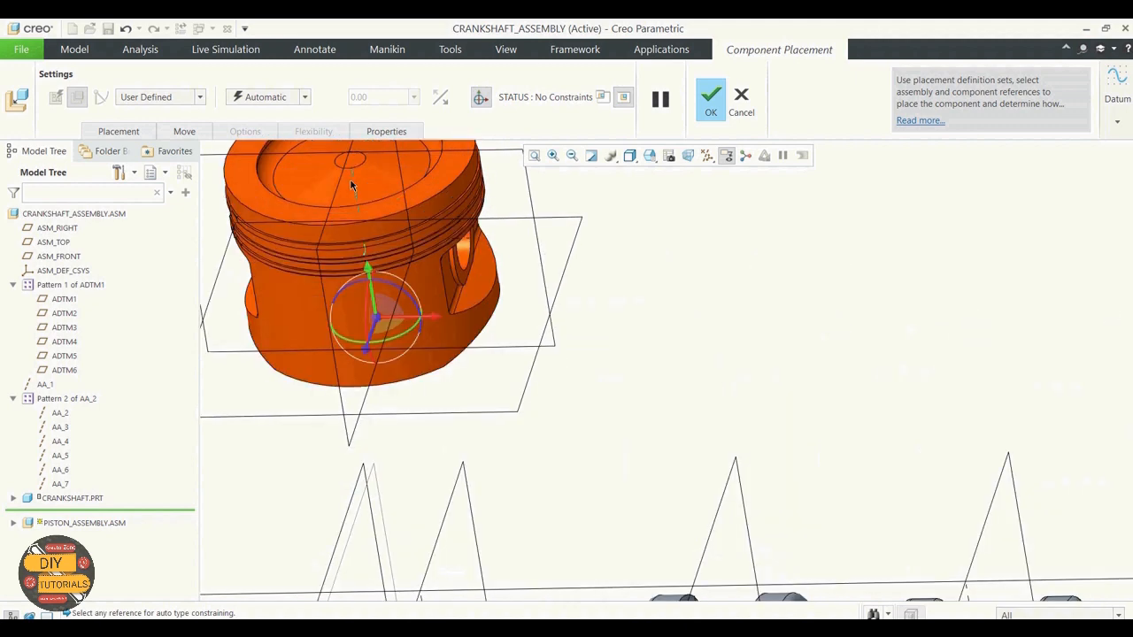
pyautogui.click(353, 183)
pyautogui.scroll(3, 550, 232)
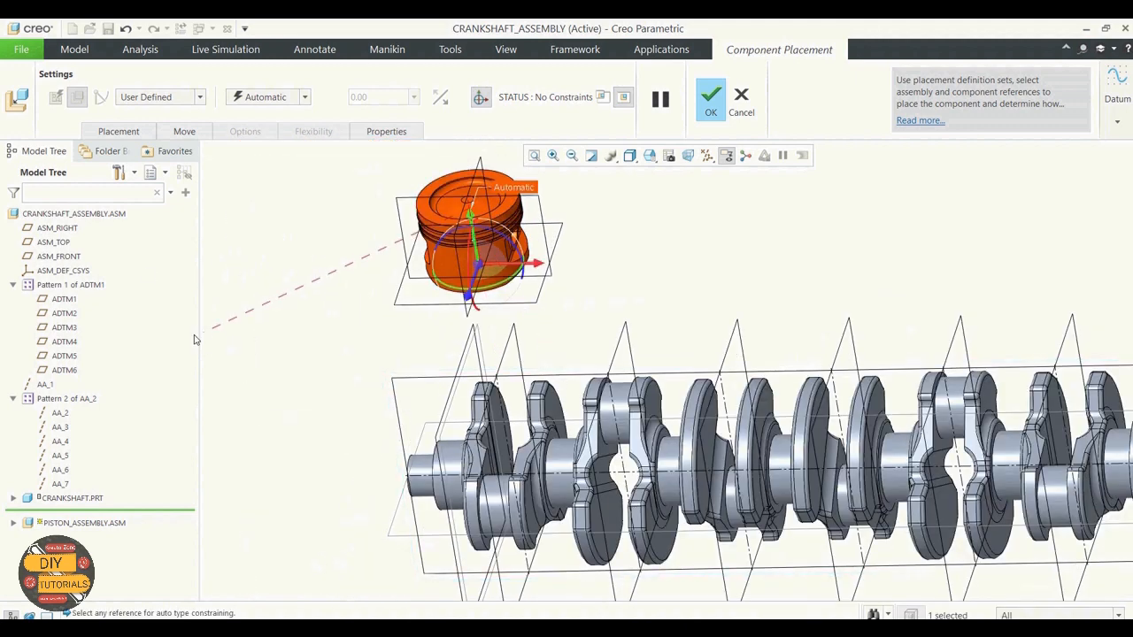
pyautogui.click(59, 413)
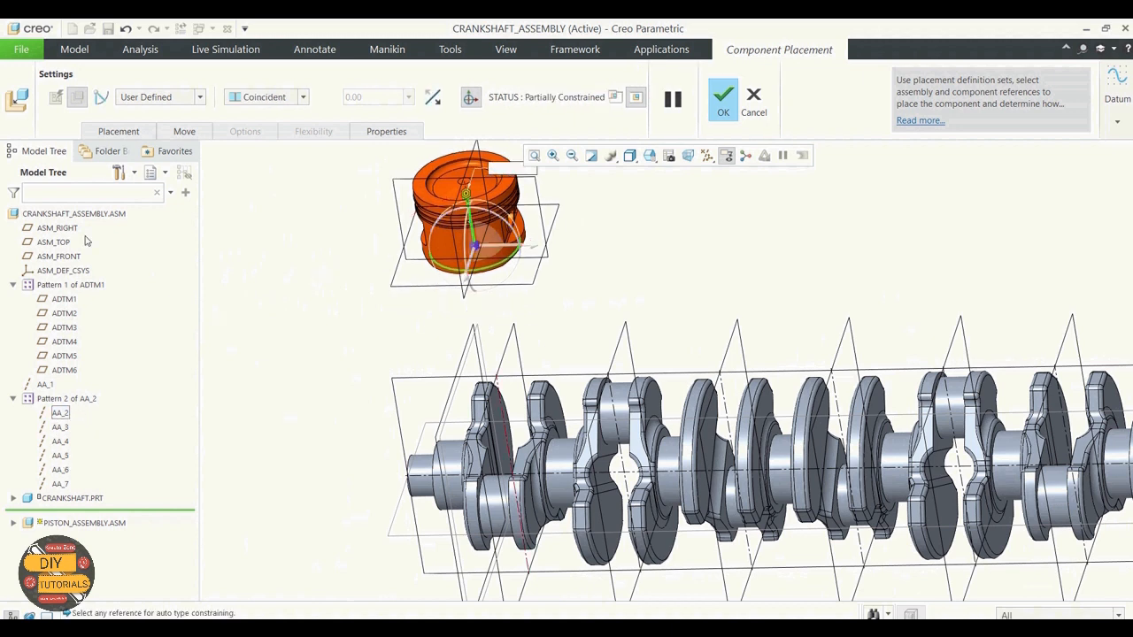
pyautogui.click(200, 97)
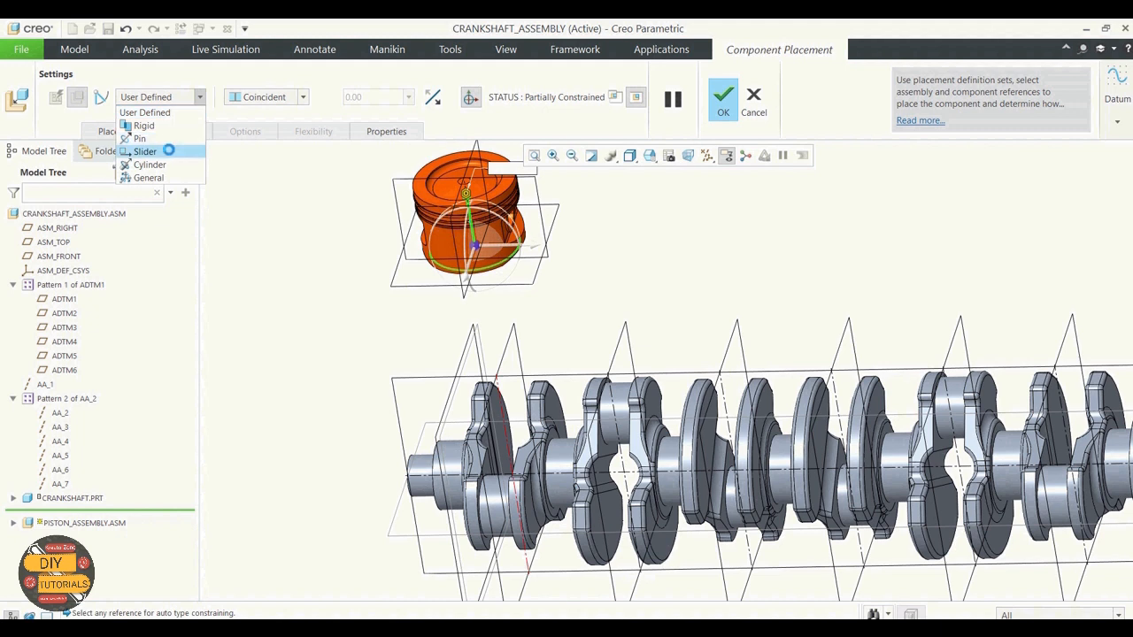
pyautogui.click(144, 152)
# Step: Set the slider's rotation references to the piston assembly's ASM_RIGHT plane and datum plane ADTM1, and accept the placement
pyautogui.click(132, 131)
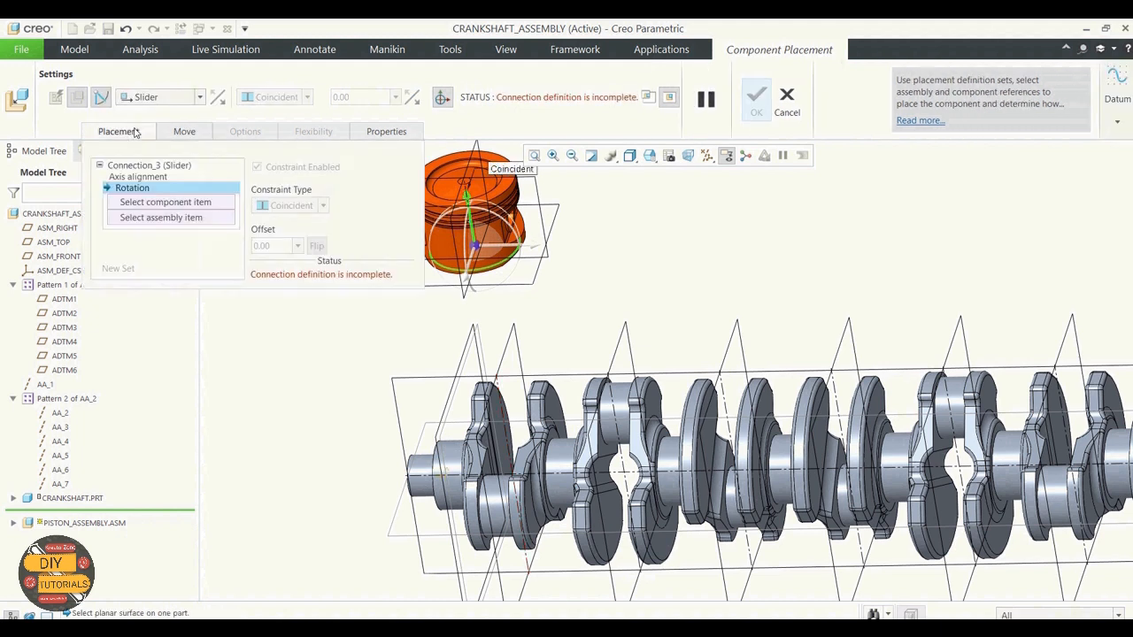
pyautogui.click(146, 178)
pyautogui.click(131, 225)
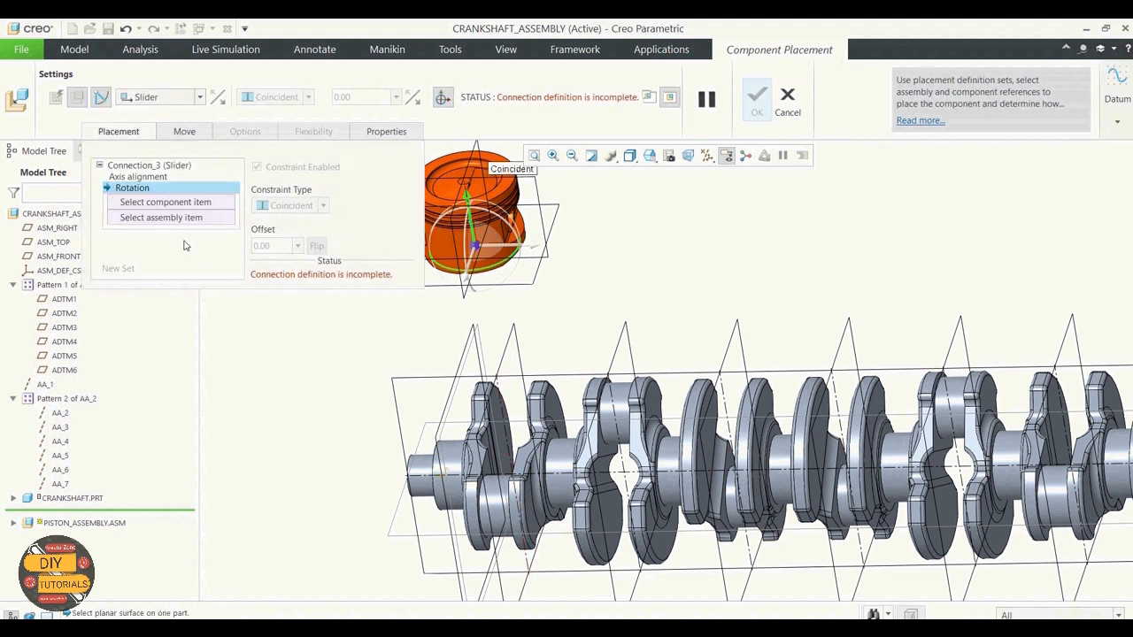
pyautogui.click(159, 204)
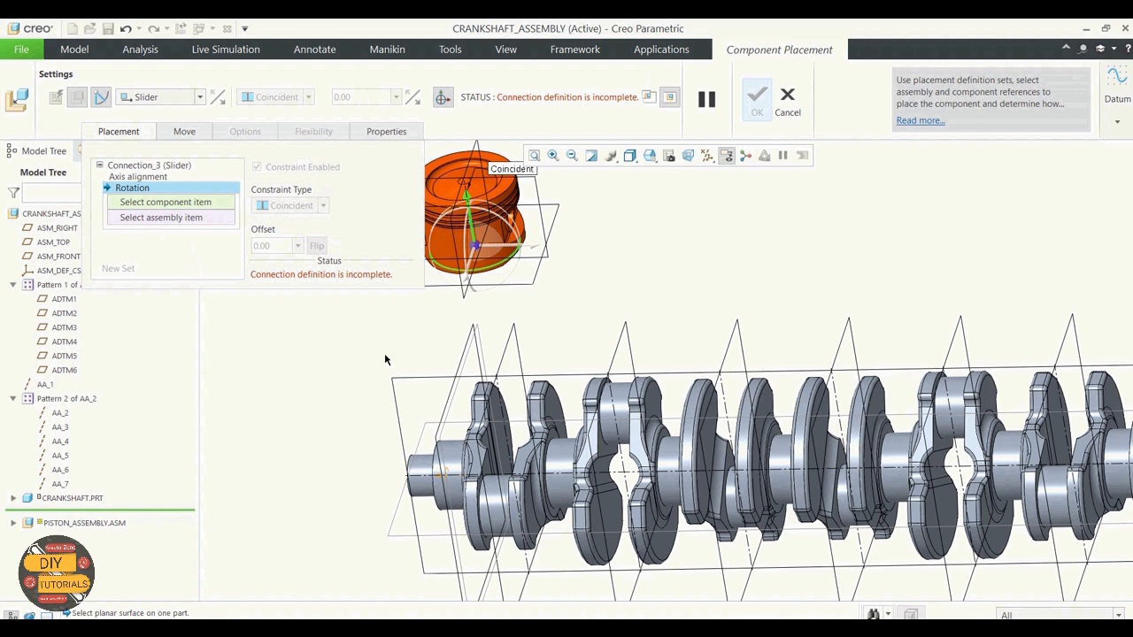
pyautogui.scroll(2, 385, 360)
pyautogui.scroll(2, 555, 352)
pyautogui.scroll(-3, 442, 275)
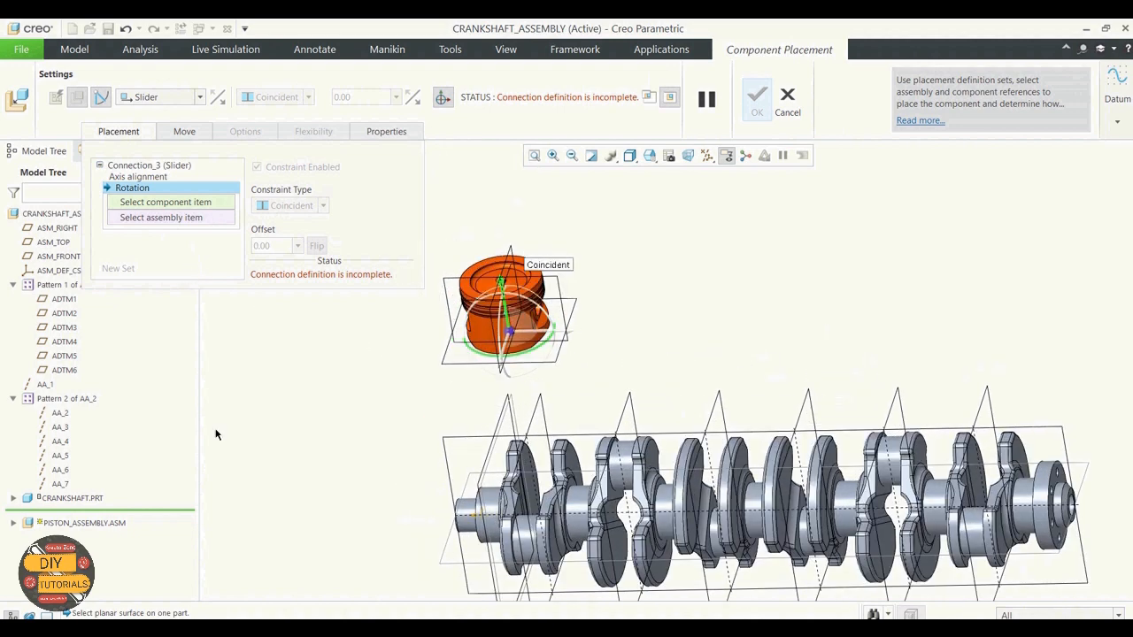
pyautogui.click(13, 523)
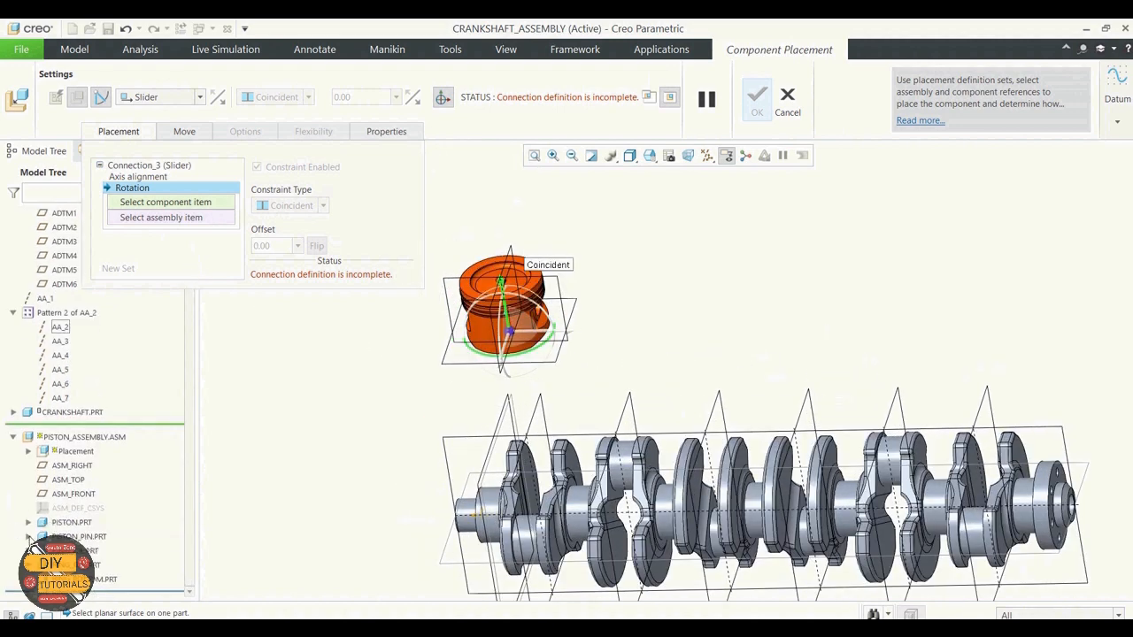
pyautogui.click(72, 465)
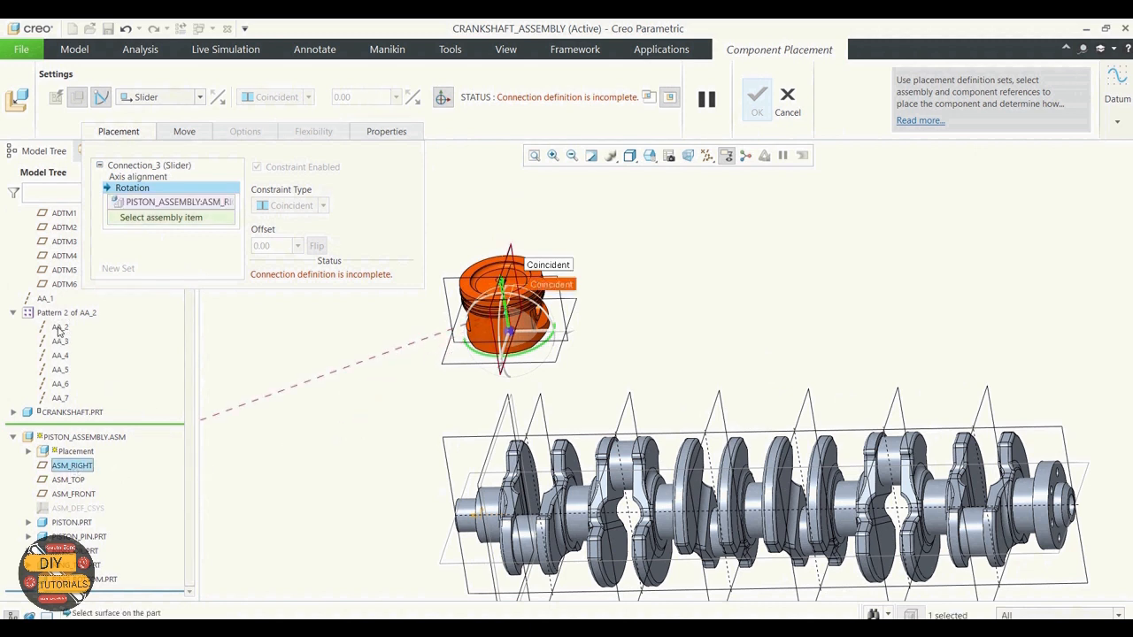
pyautogui.scroll(2, 57, 333)
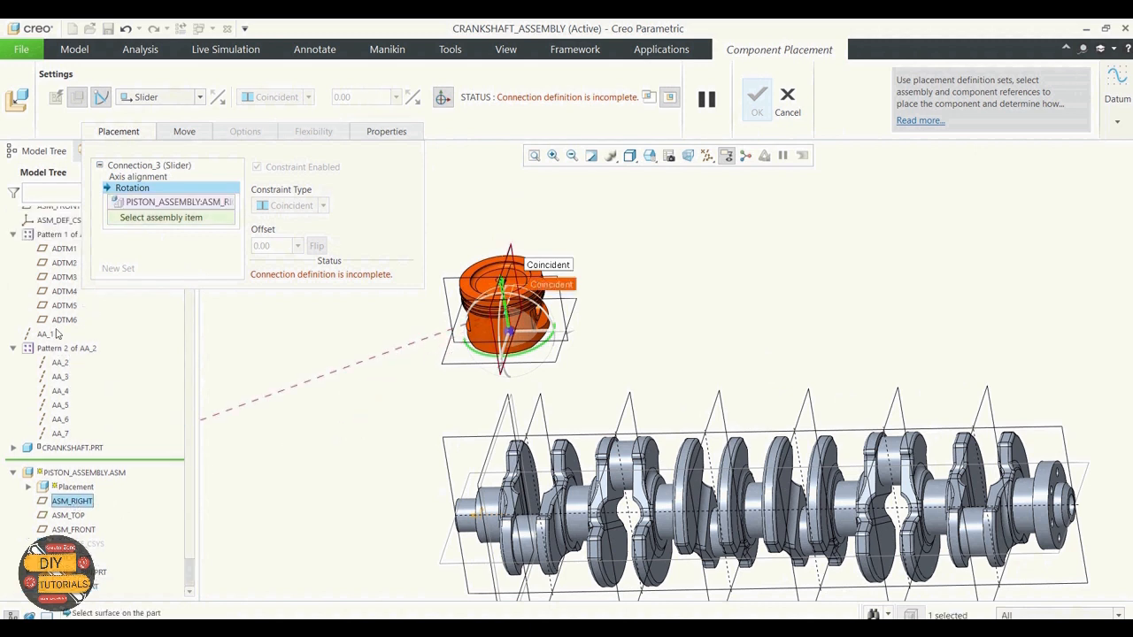
pyautogui.click(64, 250)
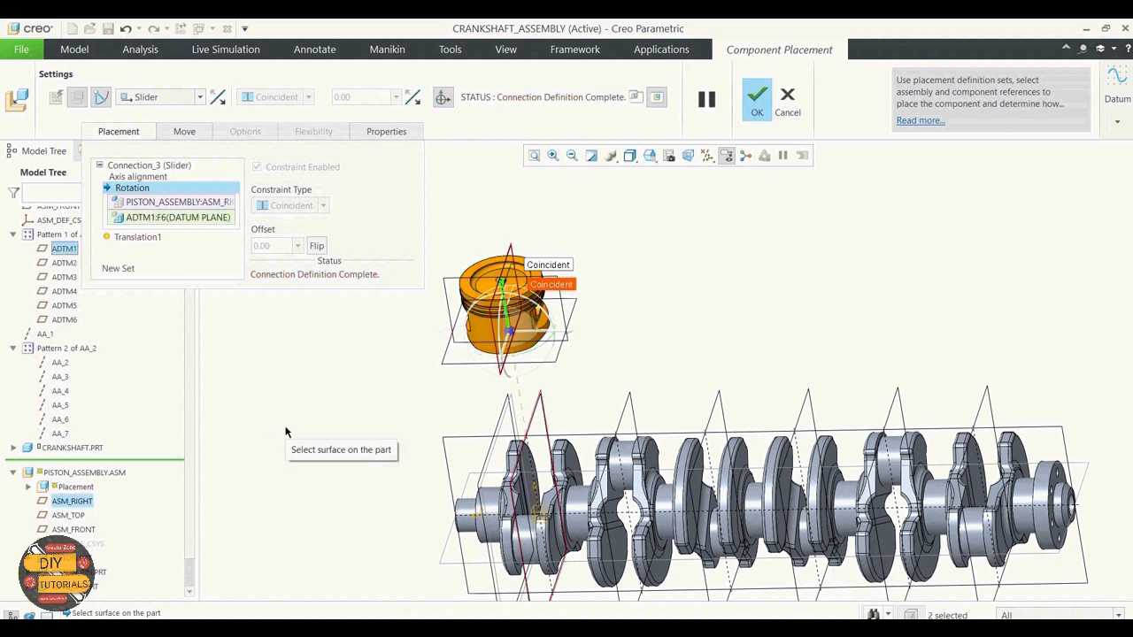
pyautogui.click(758, 102)
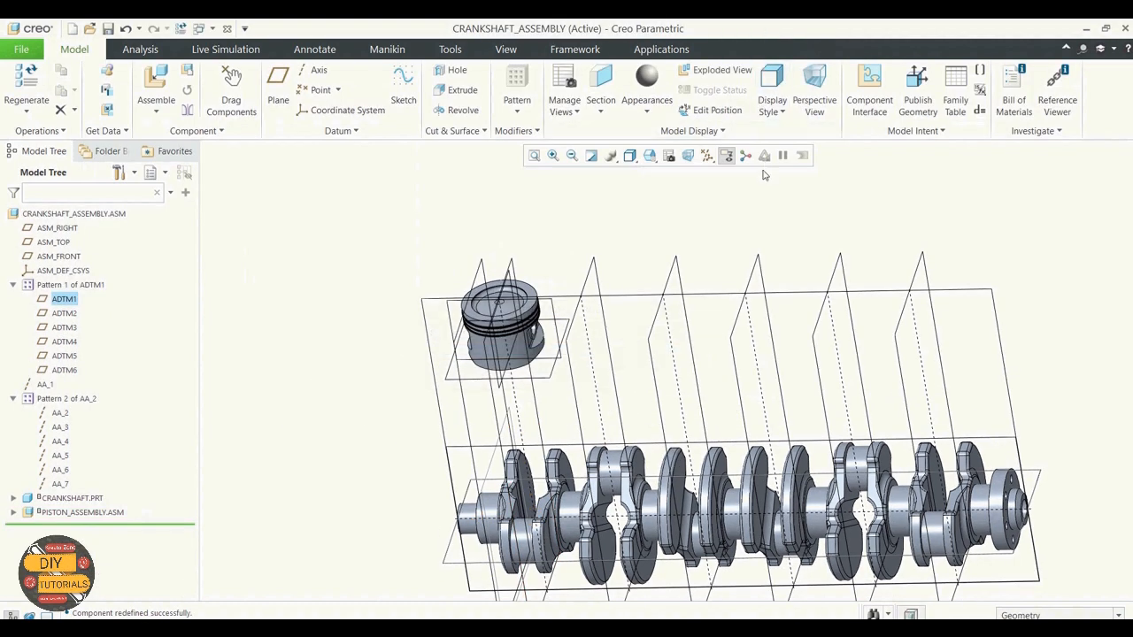
# Step: Start a Repeat of the placed piston assembly, varying both its axis reference AA_2 and its plane reference ADTM1
pyautogui.scroll(3, 493, 241)
pyautogui.click(80, 512)
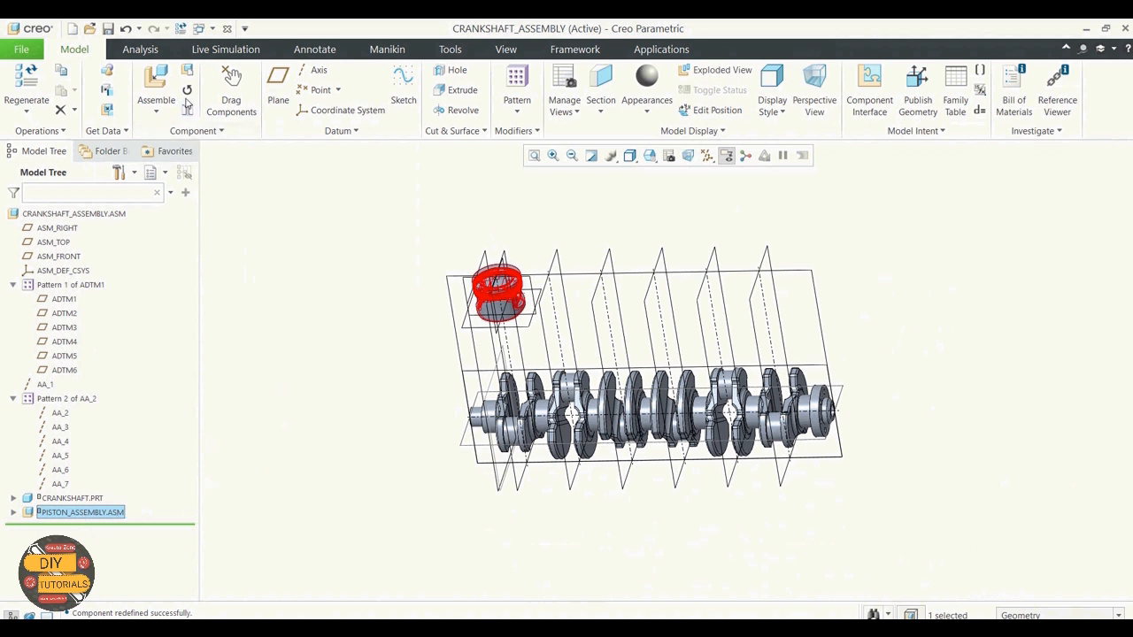
pyautogui.click(186, 91)
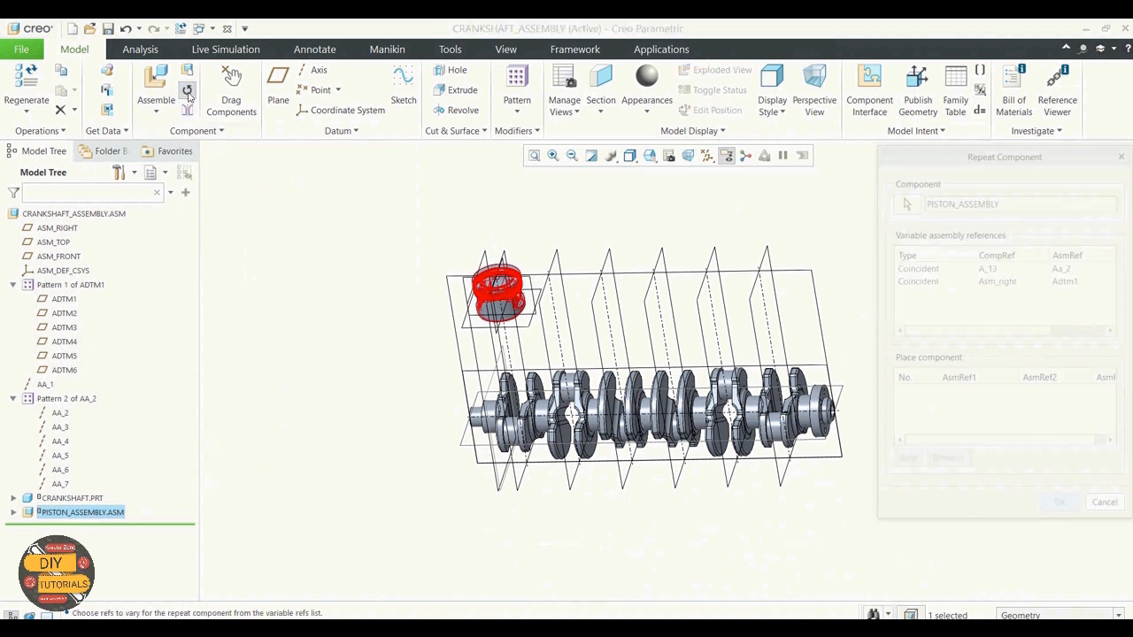
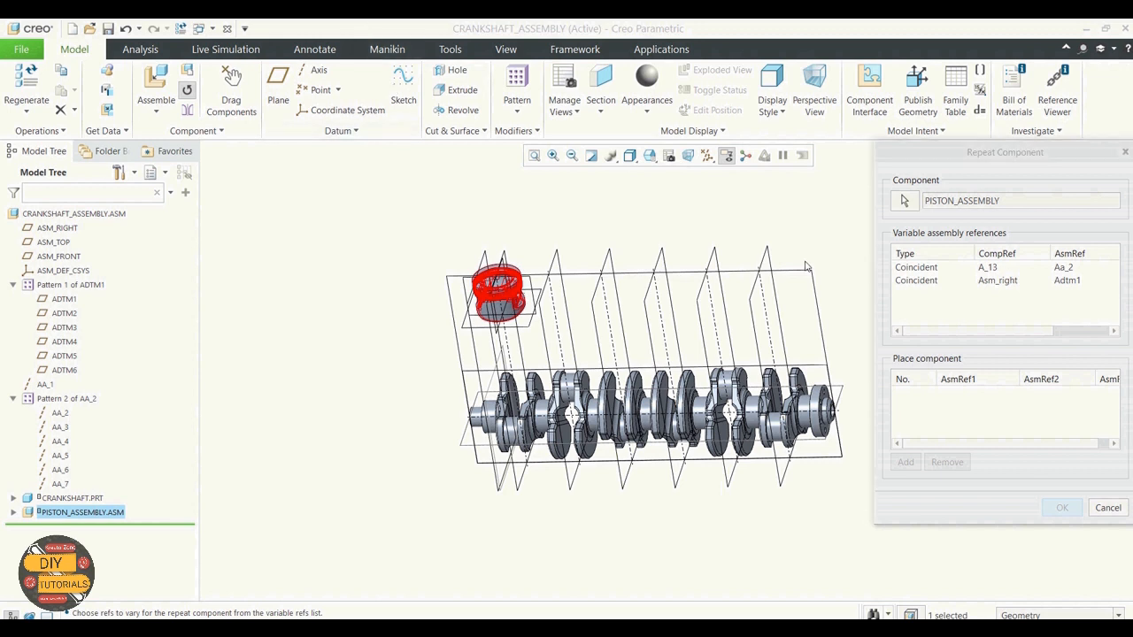
pyautogui.click(992, 281)
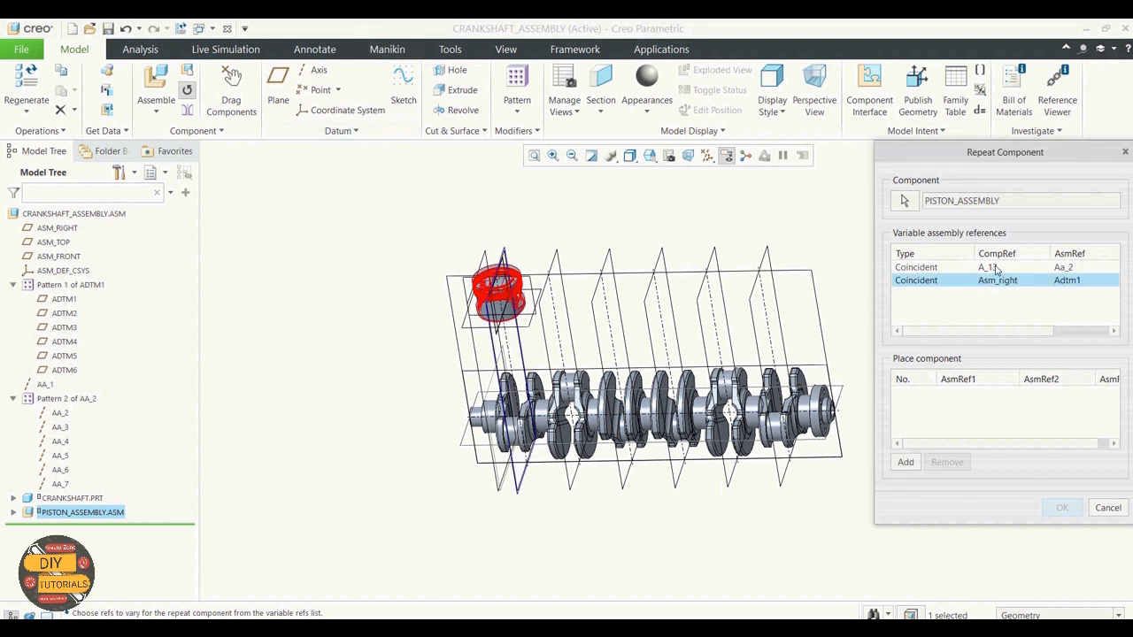
pyautogui.keyDown('ctrl'); pyautogui.click(996, 268); pyautogui.keyUp('ctrl')
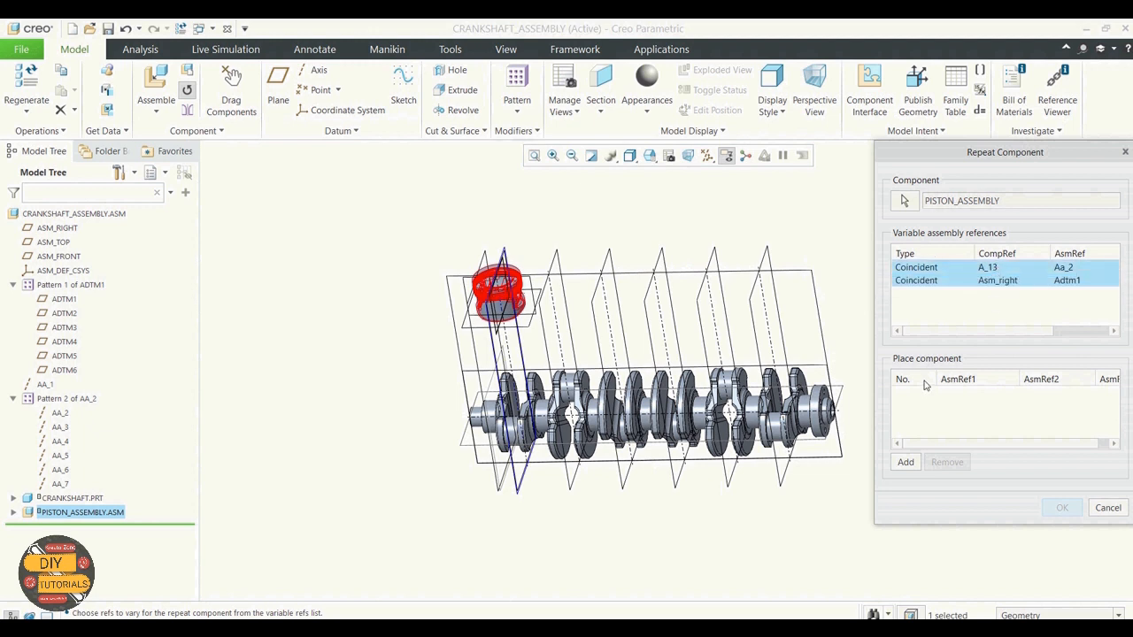
pyautogui.click(911, 465)
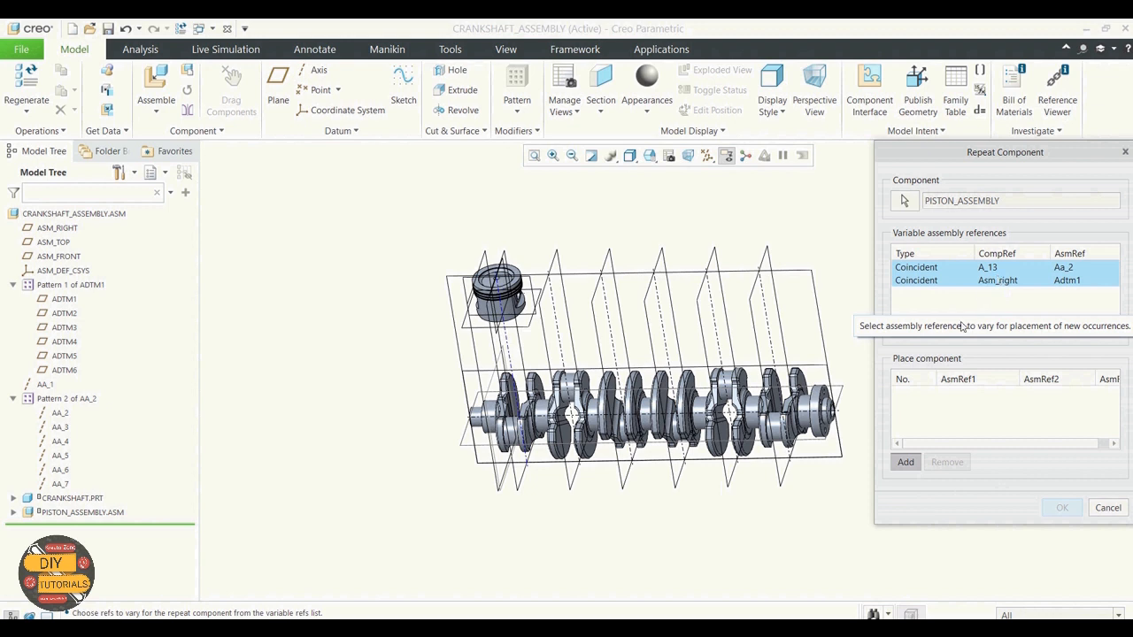
# Step: Place five more piston assemblies, pairing axes AA_3 to AA_7 with datum planes ADTM2 to ADTM6 in order
pyautogui.click(548, 24)
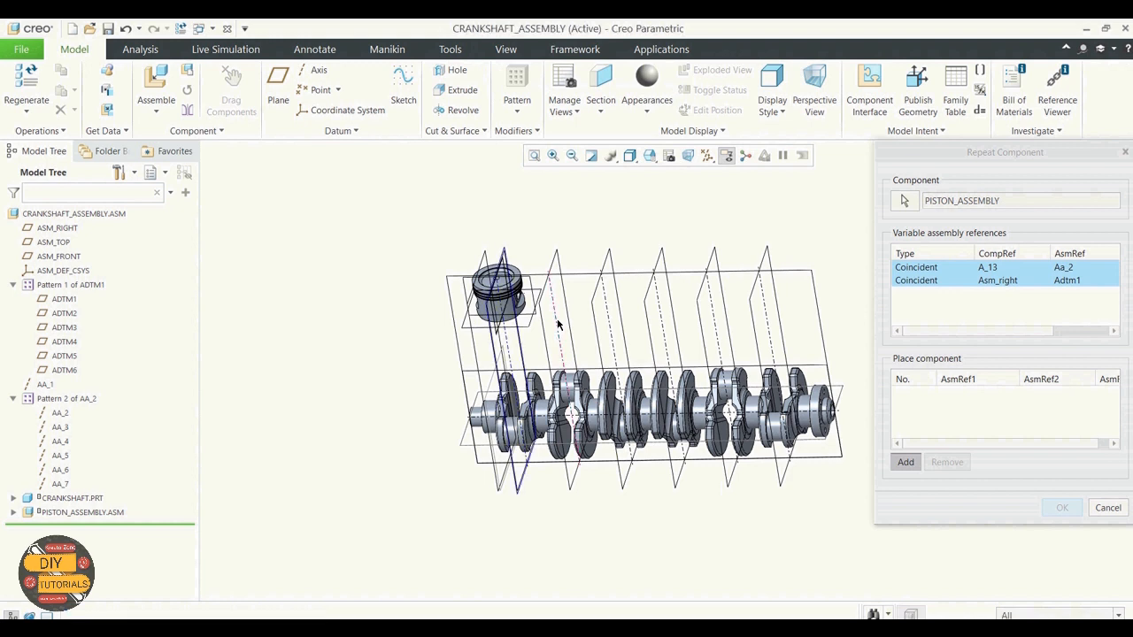
pyautogui.click(554, 264)
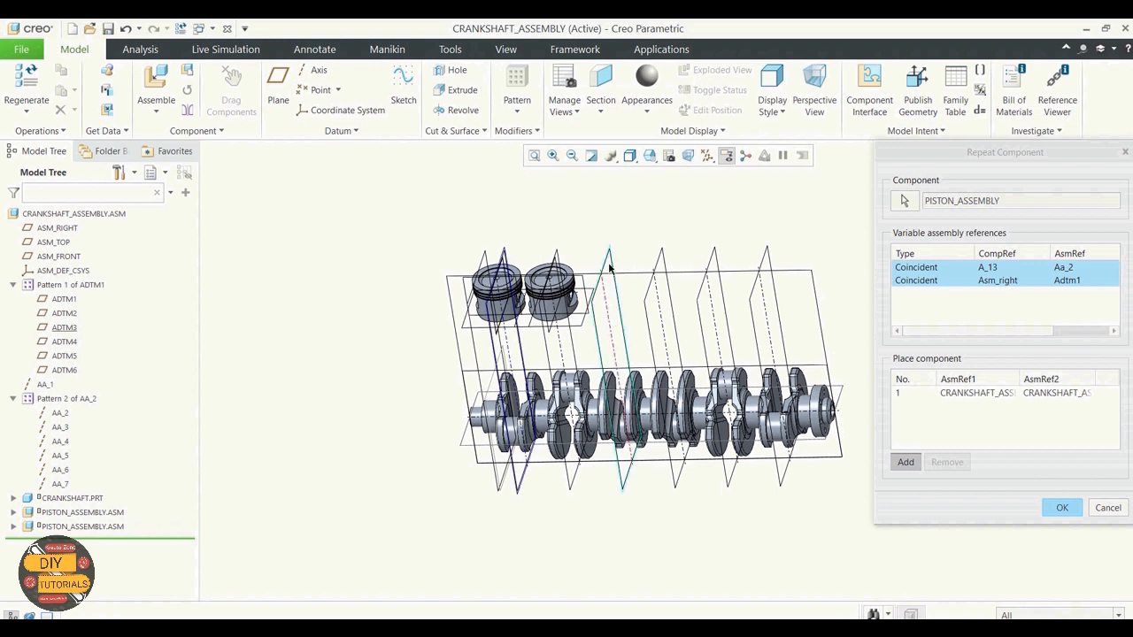
pyautogui.click(611, 324)
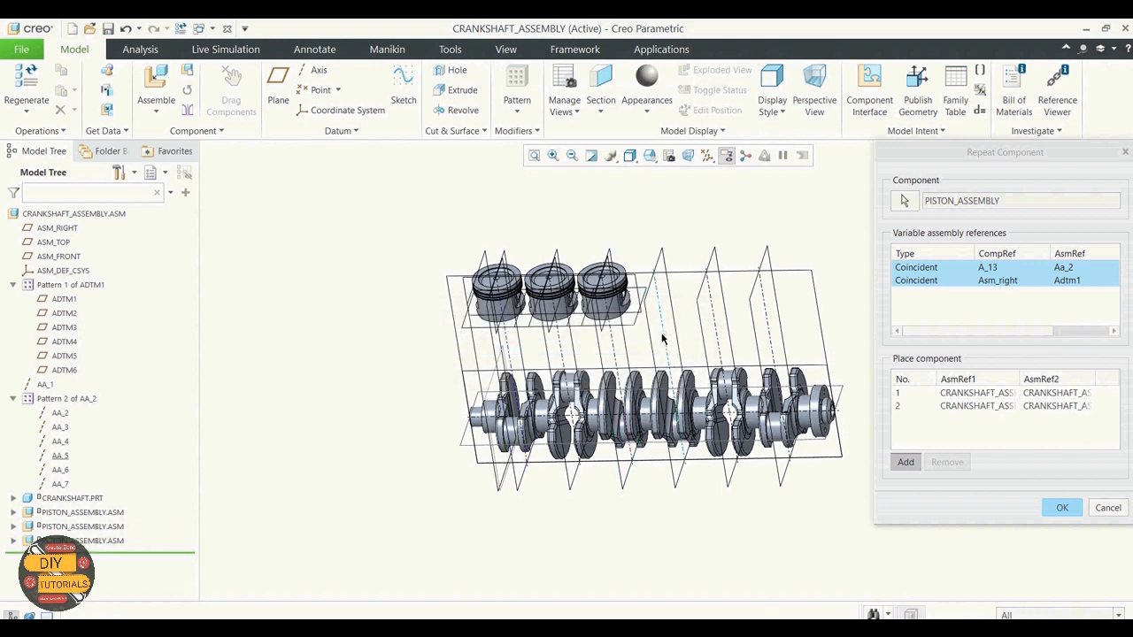
pyautogui.click(656, 262)
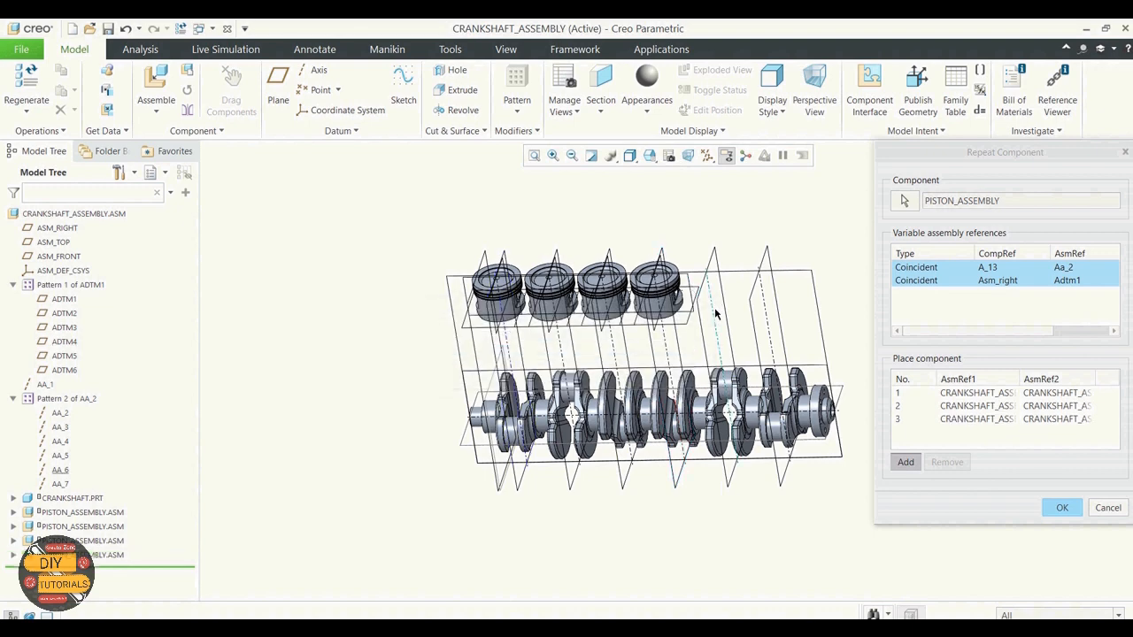
pyautogui.click(712, 265)
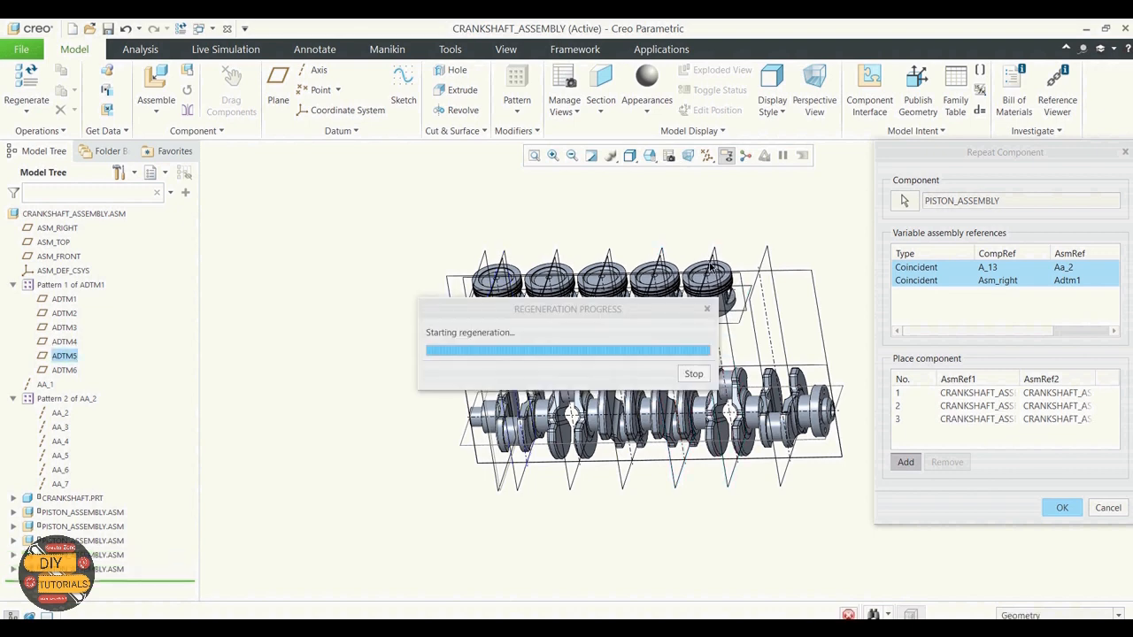
pyautogui.click(752, 290)
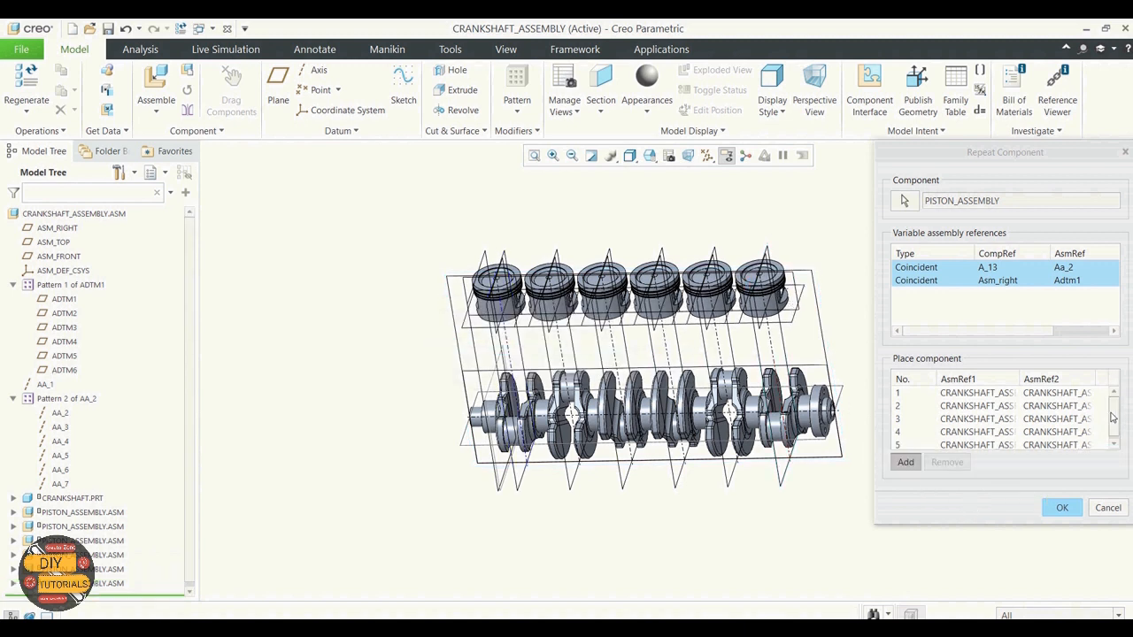
# Step: Widen the repeat settings and reference columns to check each copy's axis and plane, and accept the repeated pistons
pyautogui.moveTo(1113, 413)
pyautogui.mouseDown()
pyautogui.moveTo(1112, 456)
pyautogui.moveTo(1112, 416)
pyautogui.mouseUp()
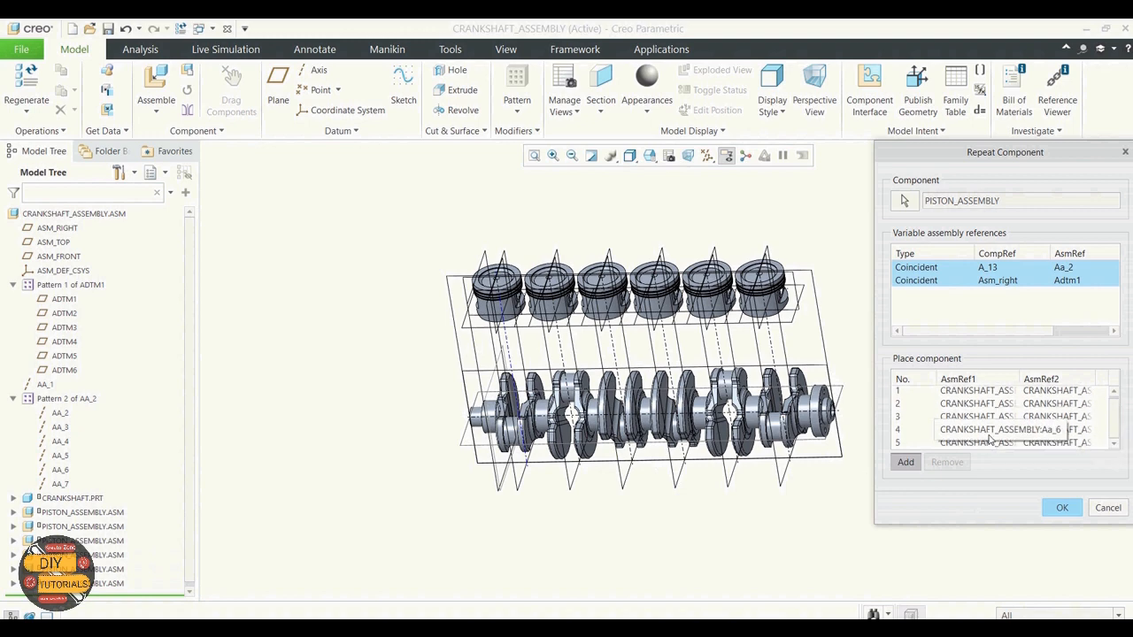
pyautogui.moveTo(968, 156); pyautogui.dragTo(681, 124)
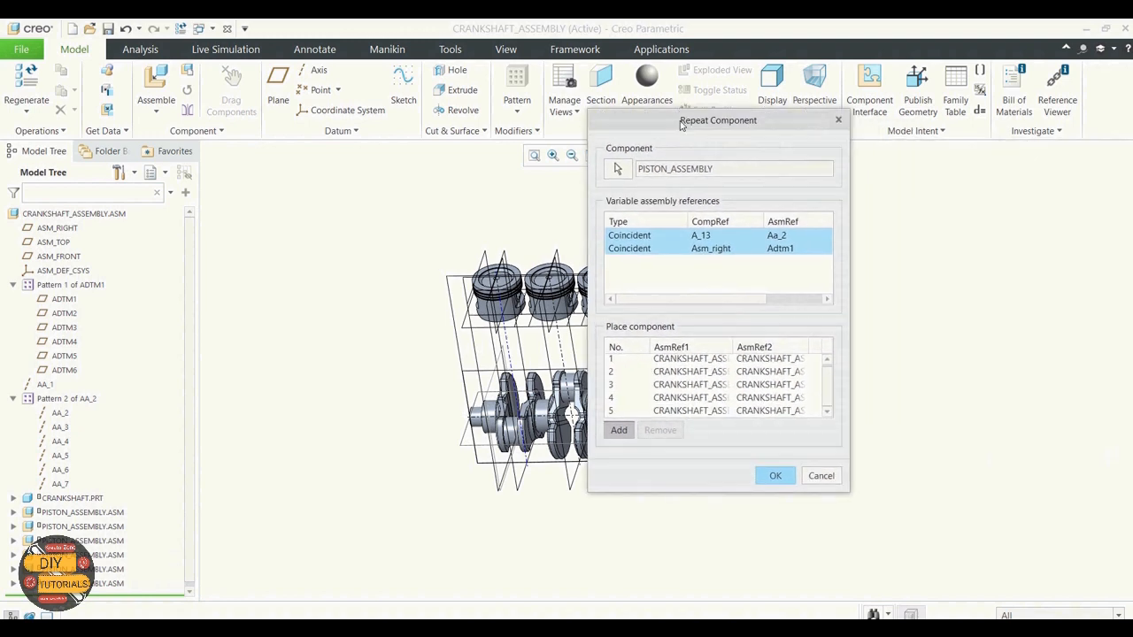
pyautogui.moveTo(848, 372); pyautogui.dragTo(1010, 370)
pyautogui.moveTo(808, 347); pyautogui.dragTo(941, 346)
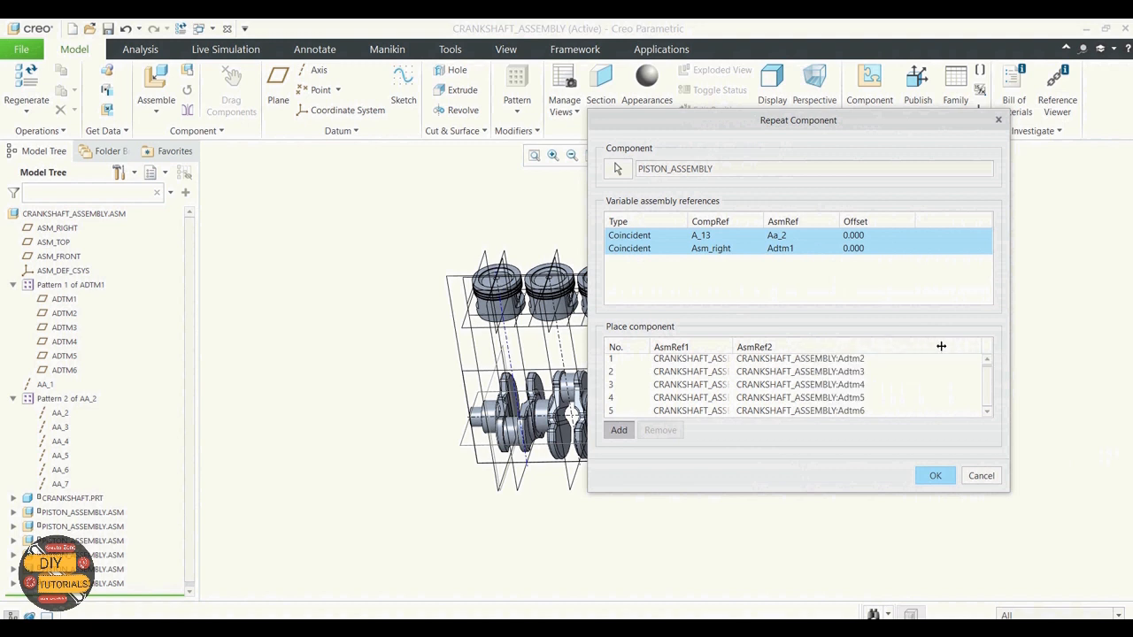
pyautogui.moveTo(732, 346); pyautogui.dragTo(807, 344)
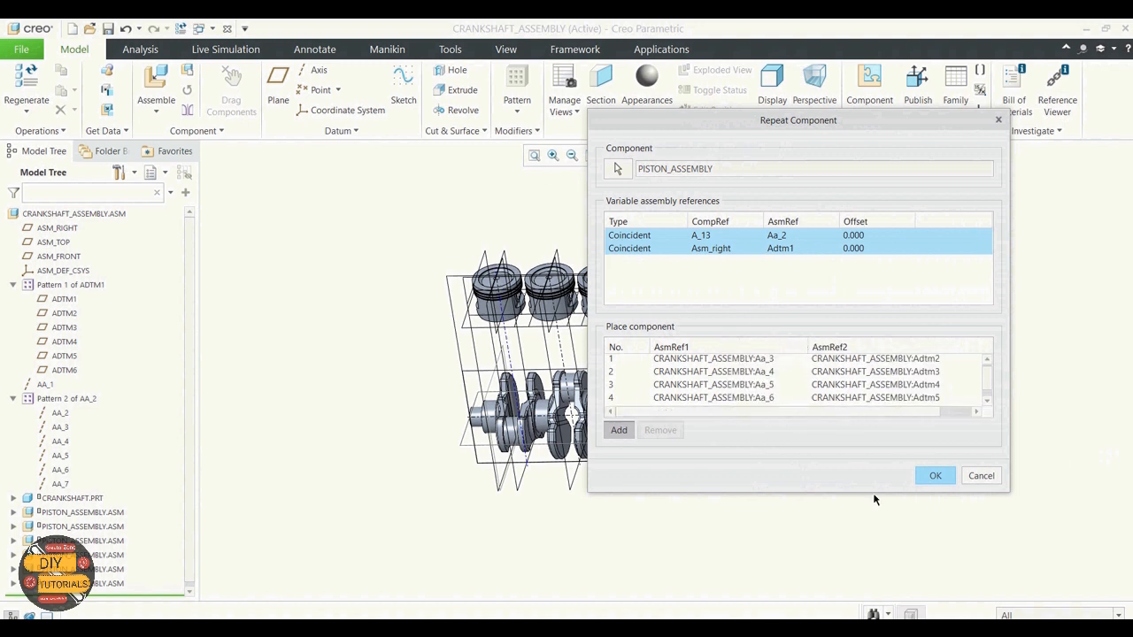
pyautogui.click(929, 481)
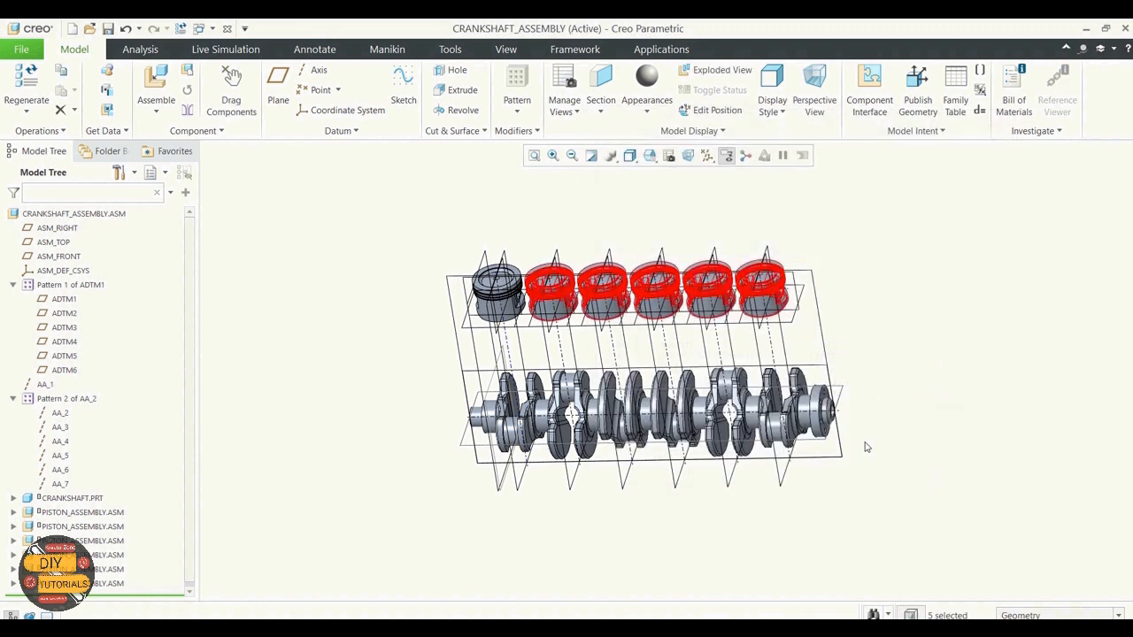
# Step: Examine the row of pistons above the crankshaft and highlight the piston assemblies one by one to match them to their positions
pyautogui.click(919, 373)
pyautogui.moveTo(924, 355)
pyautogui.mouseDown(button='middle')
pyautogui.moveTo(870, 352)
pyautogui.moveTo(866, 374)
pyautogui.moveTo(903, 346)
pyautogui.moveTo(927, 353)
pyautogui.mouseUp(button='middle')
pyautogui.scroll(2, 875, 474)
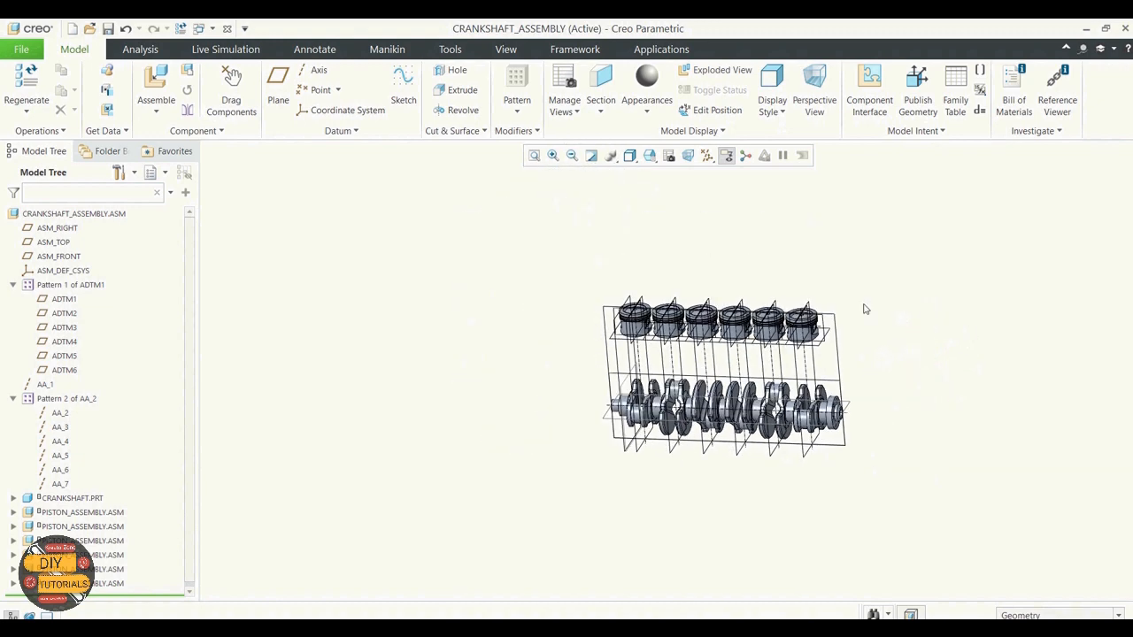
pyautogui.scroll(-2, 865, 309)
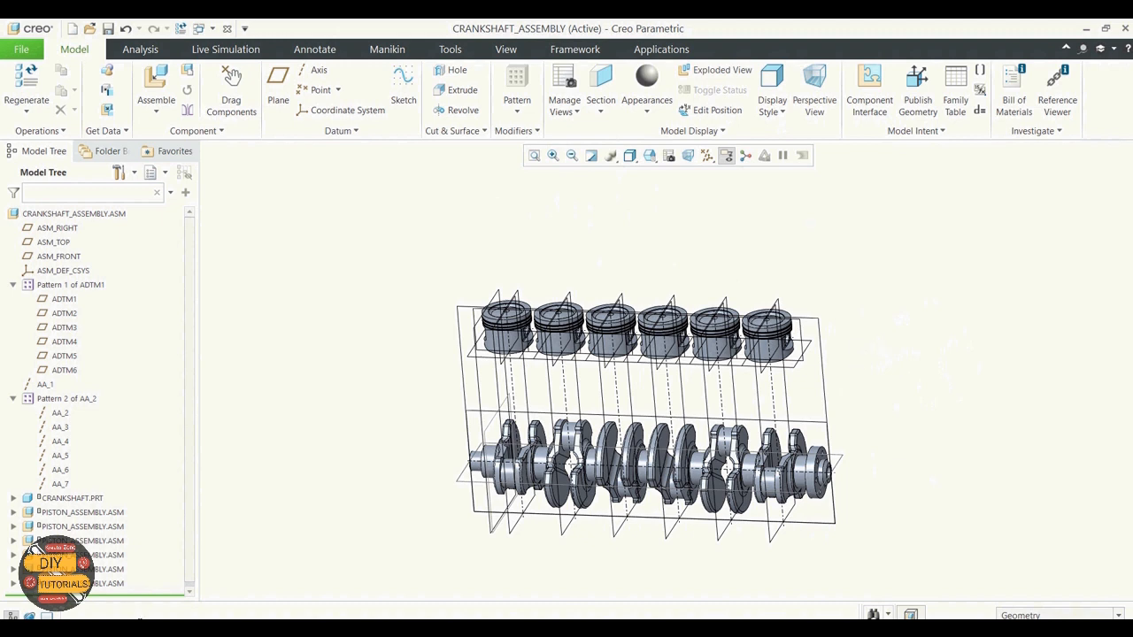
pyautogui.click(97, 515)
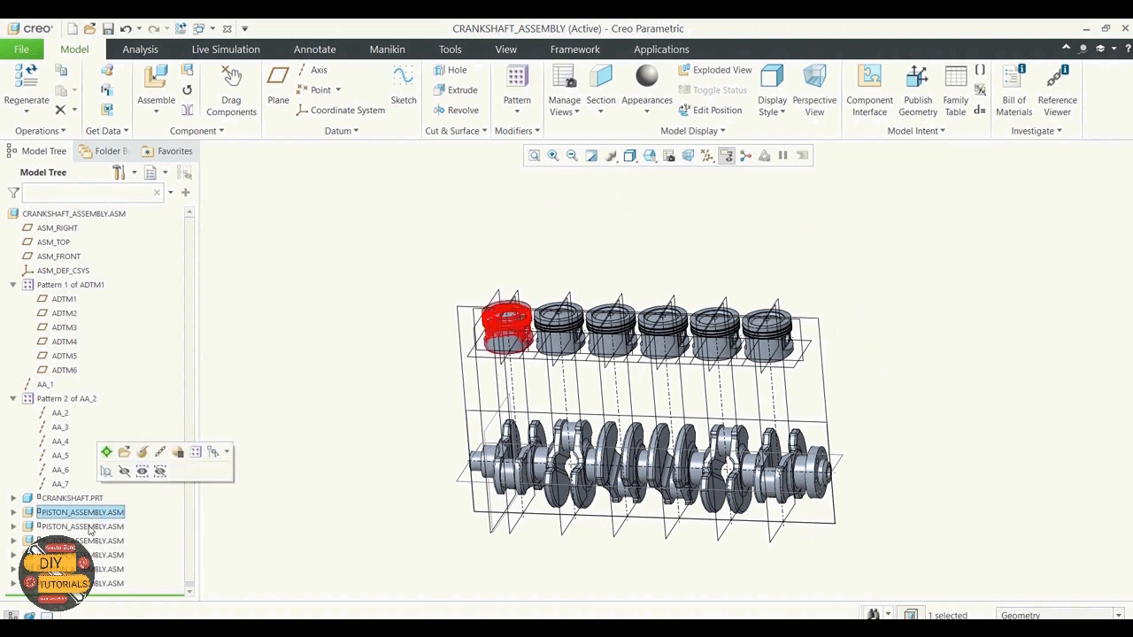
pyautogui.click(88, 527)
pyautogui.click(91, 541)
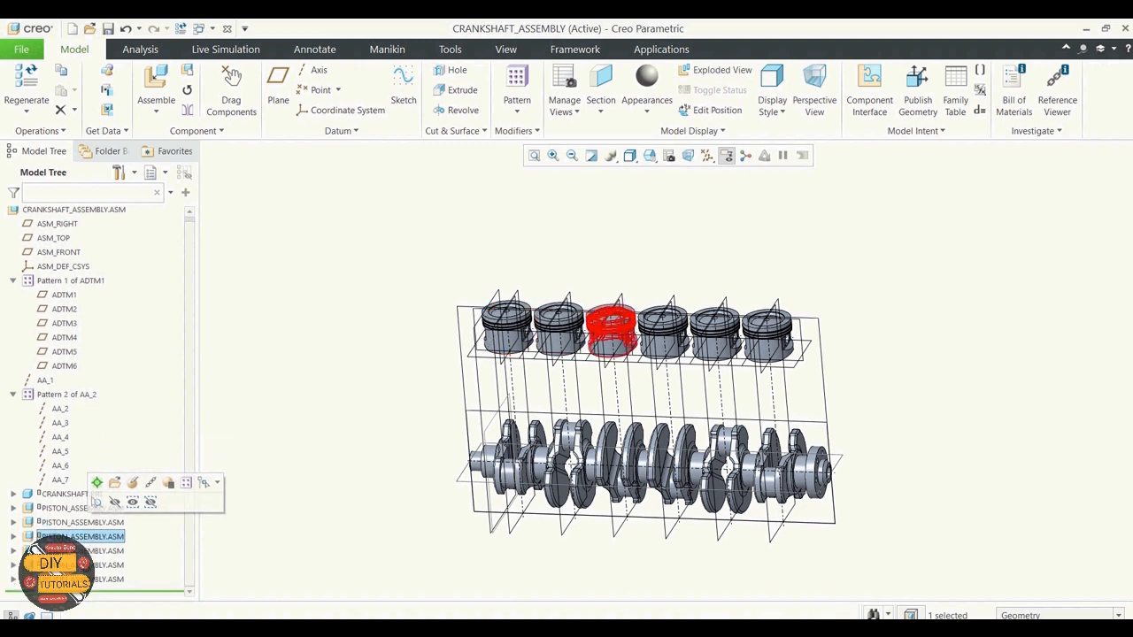
pyautogui.click(89, 551)
pyautogui.click(88, 565)
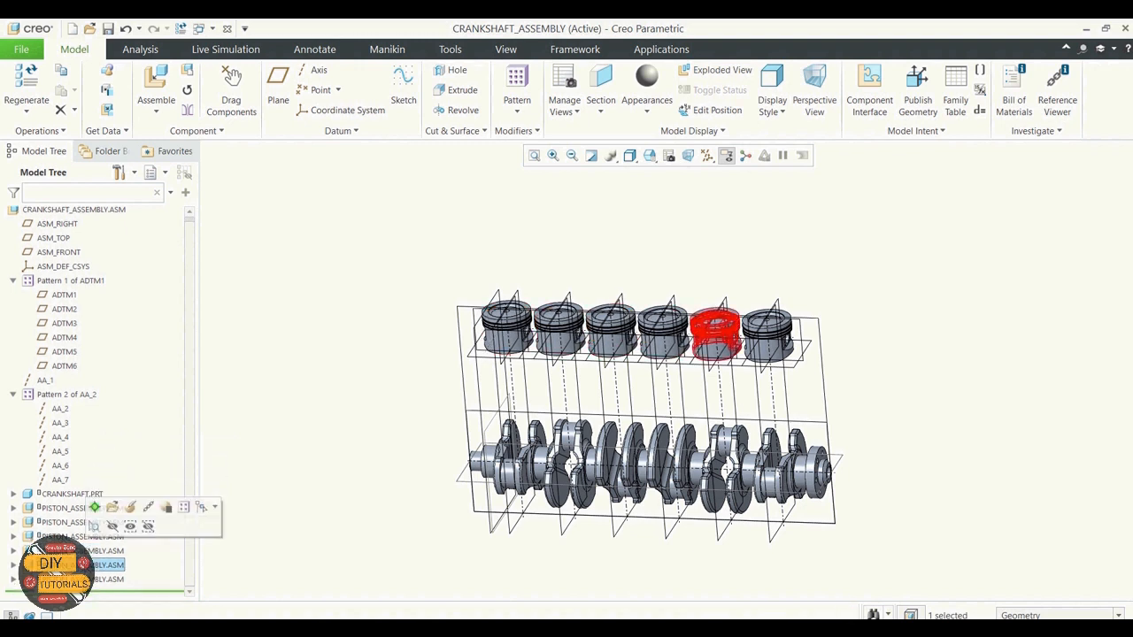
pyautogui.click(89, 579)
pyautogui.click(450, 453)
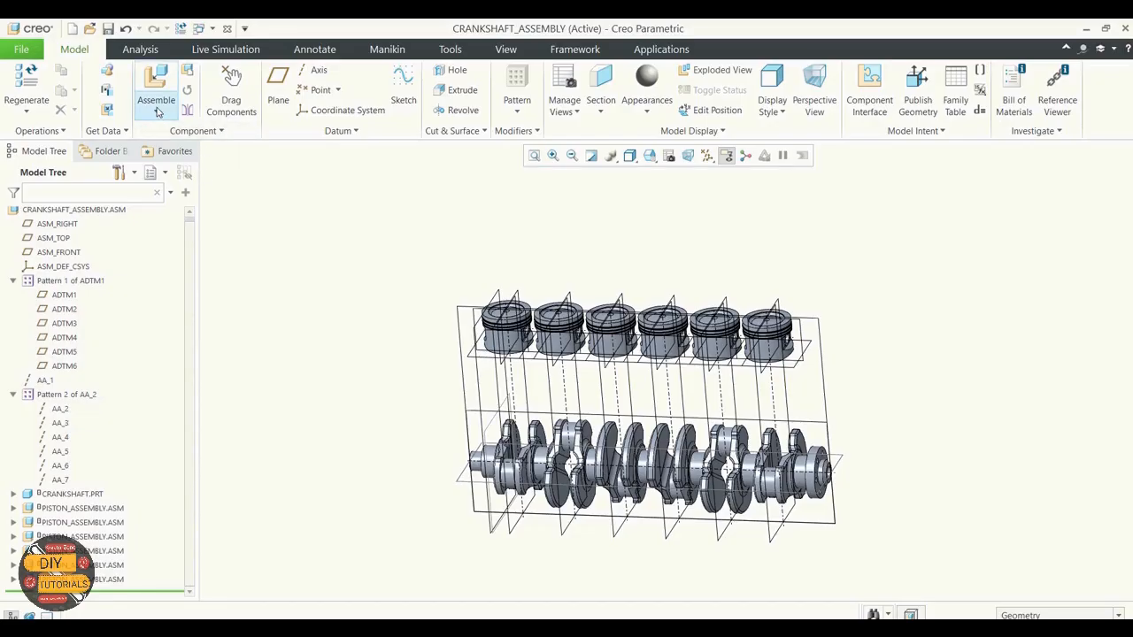
# Step: Insert connecting_rod_assembly_sw.SLDASM from the Exercise 3 folder as a new component, showing all file types
pyautogui.click(157, 111)
pyautogui.click(168, 124)
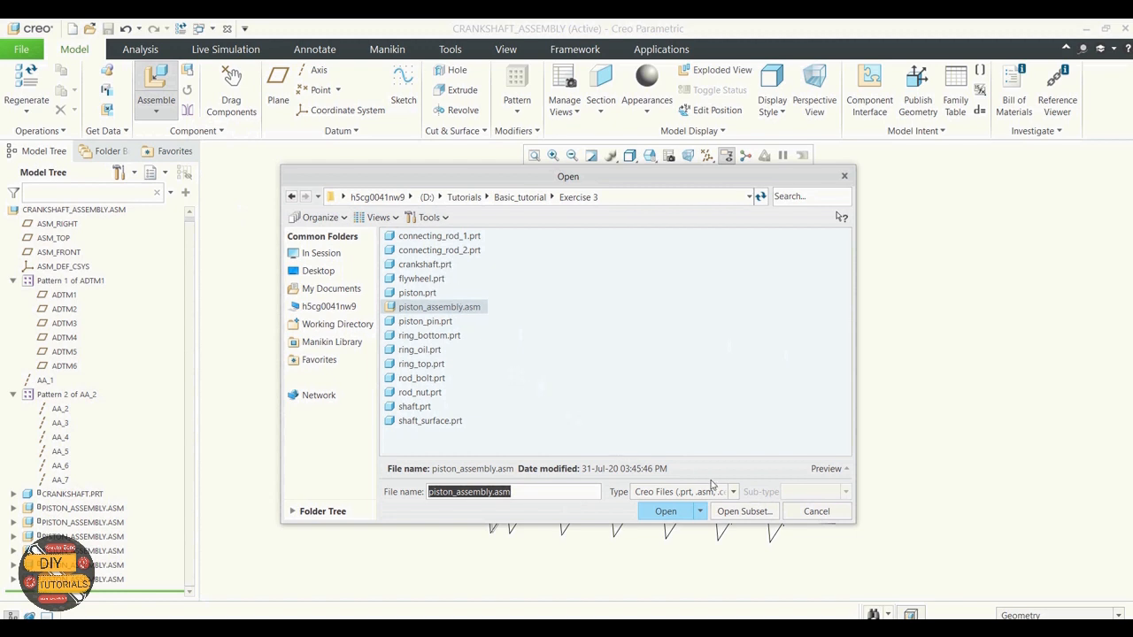
pyautogui.click(714, 491)
pyautogui.scroll(-3, 717, 387)
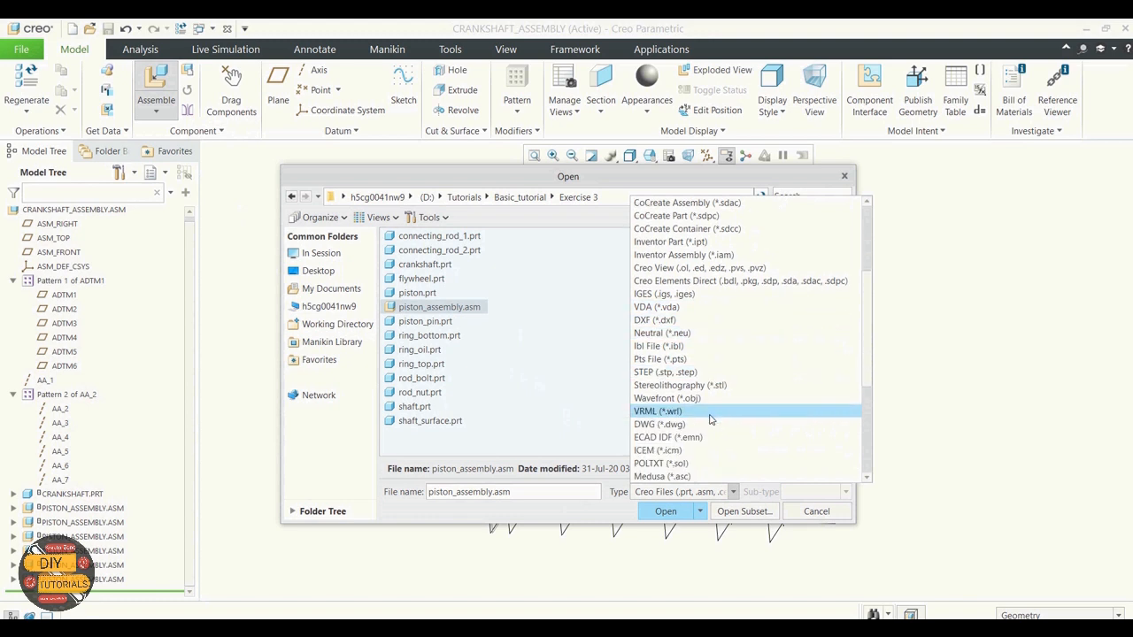
pyautogui.scroll(3, 713, 415)
pyautogui.click(688, 203)
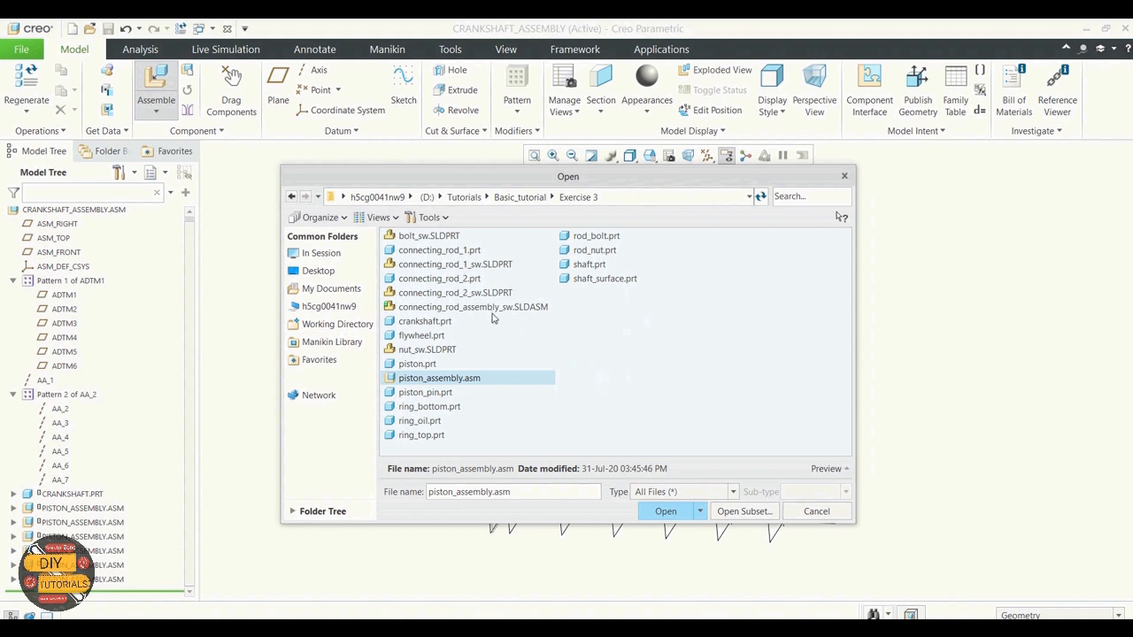
pyautogui.click(491, 308)
pyautogui.click(664, 512)
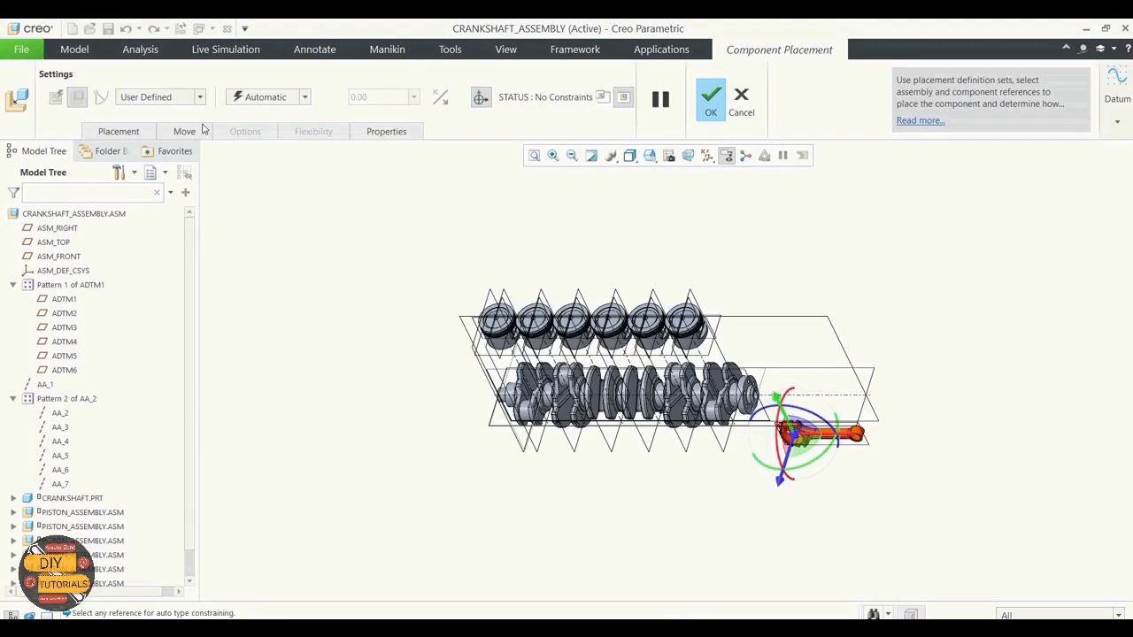
# Step: Give the connecting rod a Pin connection and align its small-end bore with the first piston's pin hole
pyautogui.click(200, 96)
pyautogui.click(159, 139)
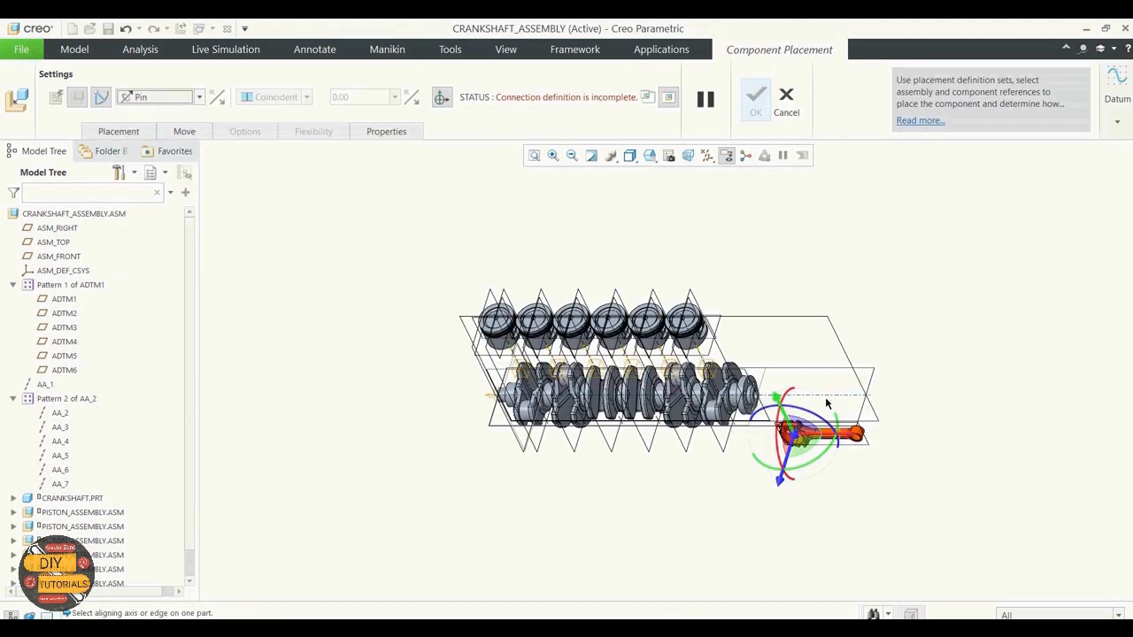
pyautogui.scroll(-5, 828, 416)
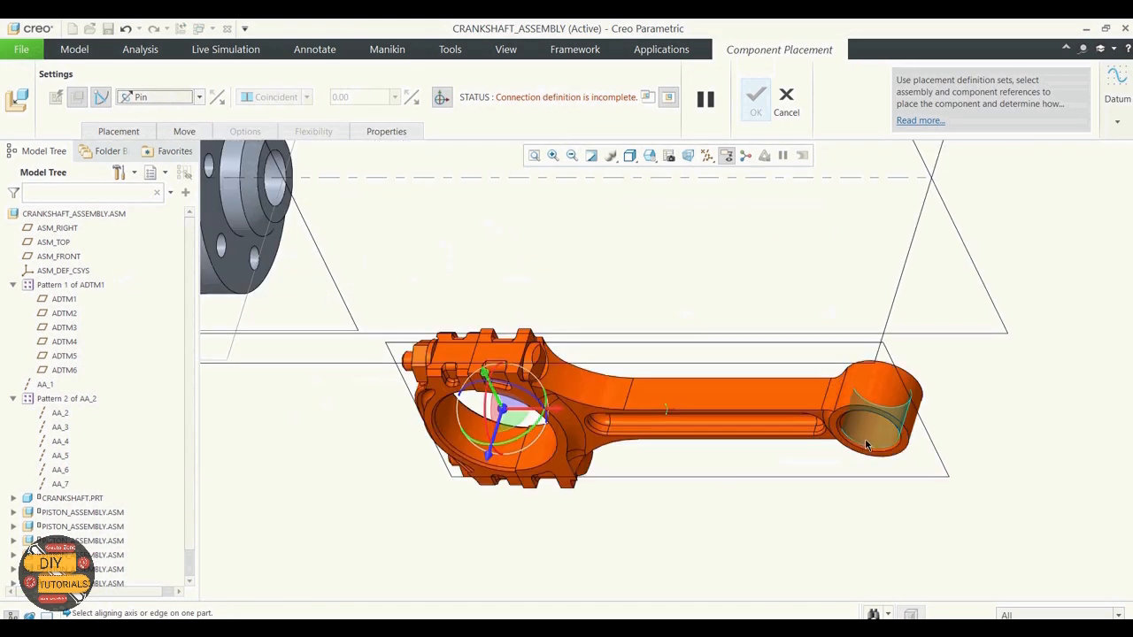
pyautogui.click(866, 446)
pyautogui.scroll(5, 866, 446)
pyautogui.scroll(-4, 383, 337)
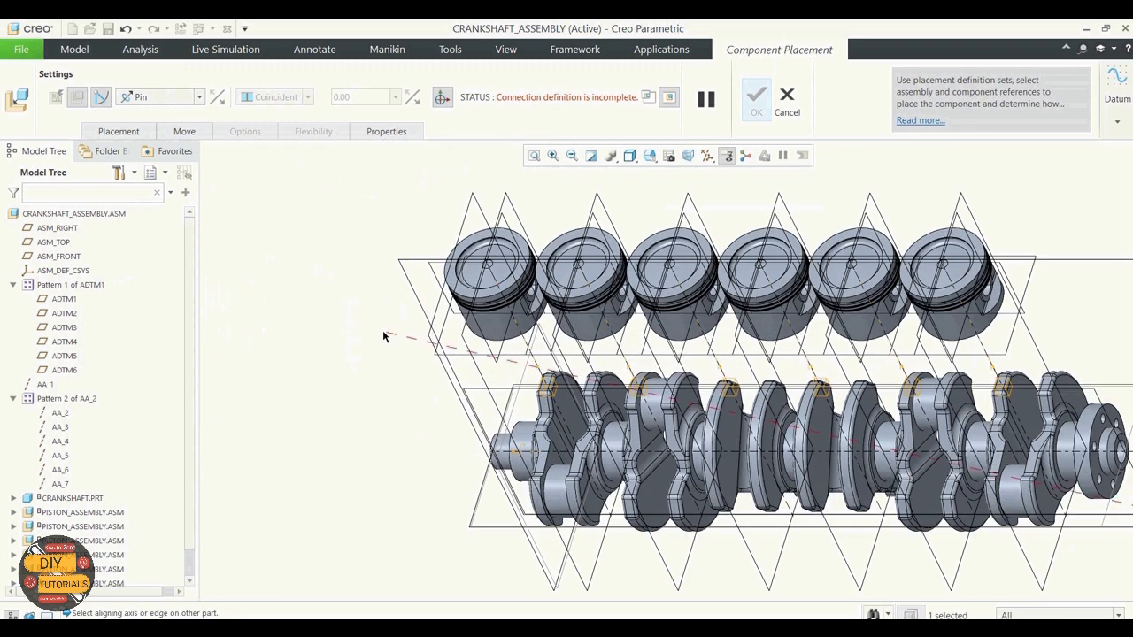
pyautogui.moveTo(383, 337); pyautogui.dragTo(281, 382, button='middle')
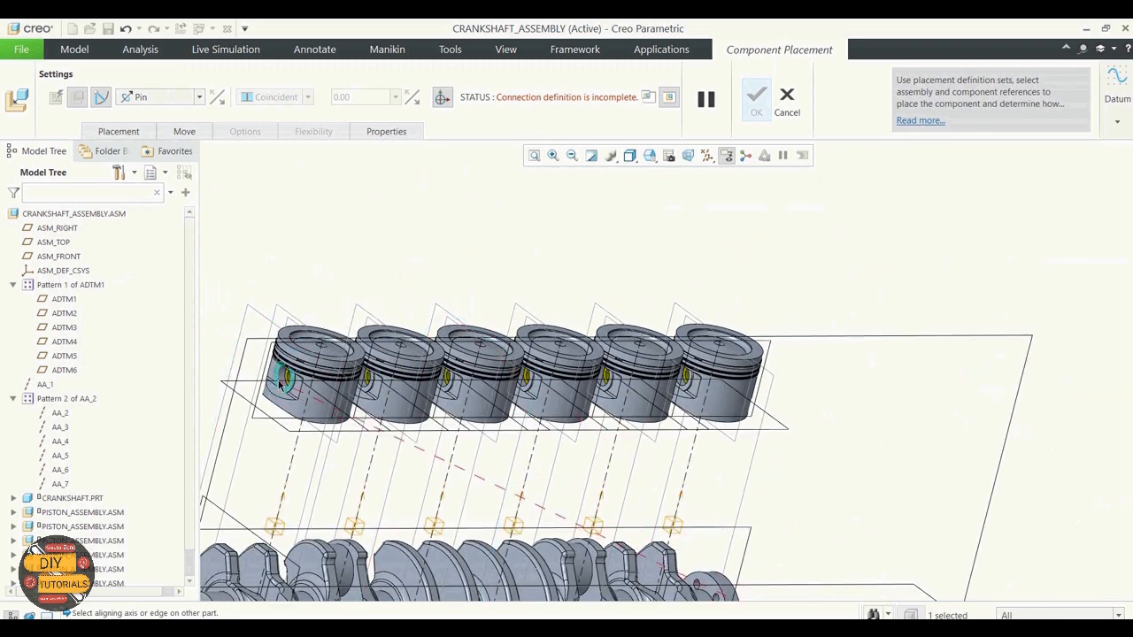
pyautogui.click(108, 138)
pyautogui.scroll(-2, 278, 382)
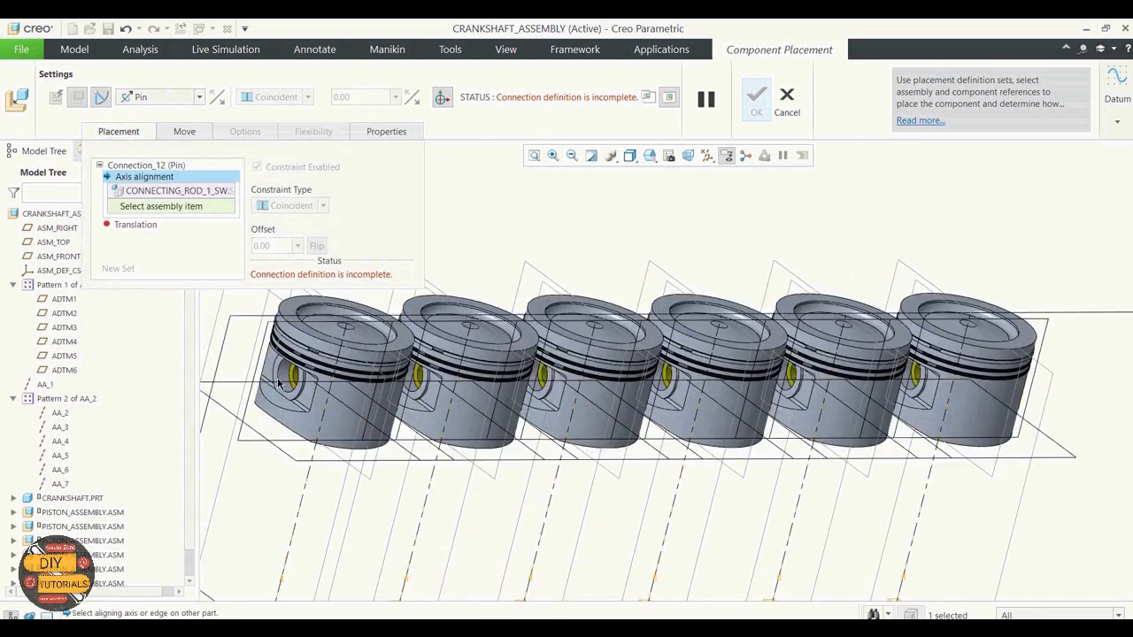
pyautogui.click(279, 381)
# Step: Make the connecting rod's ADTM1 plane coincident with the first piston's ASM_RIGHT plane for the pin translation, and swing the rod down toward the crankshaft
pyautogui.scroll(5, 498, 366)
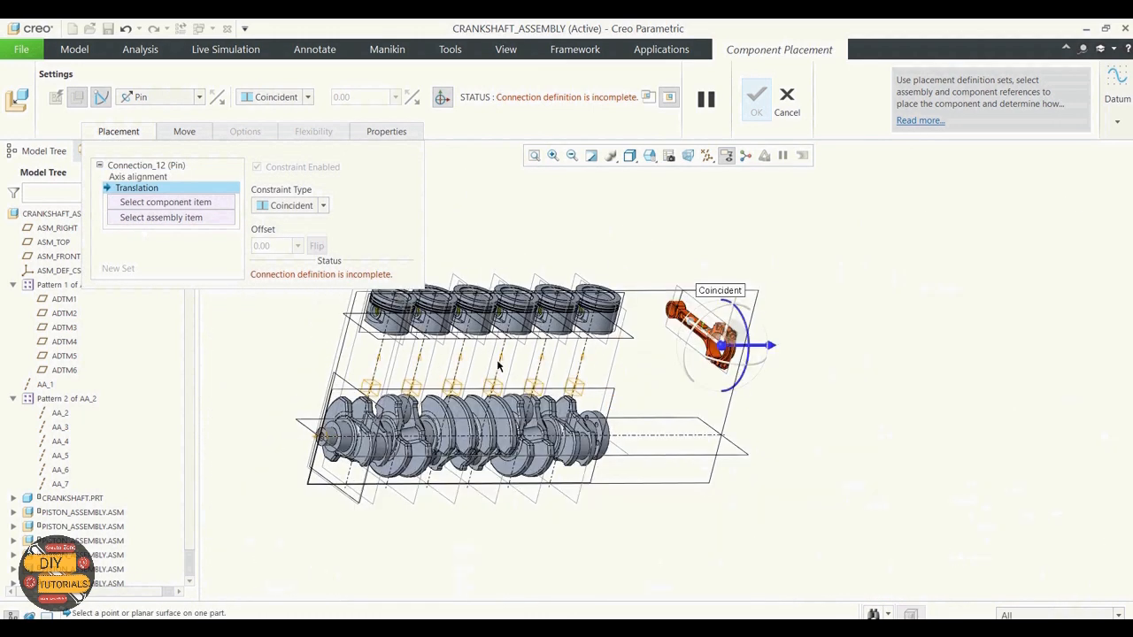
pyautogui.click(133, 203)
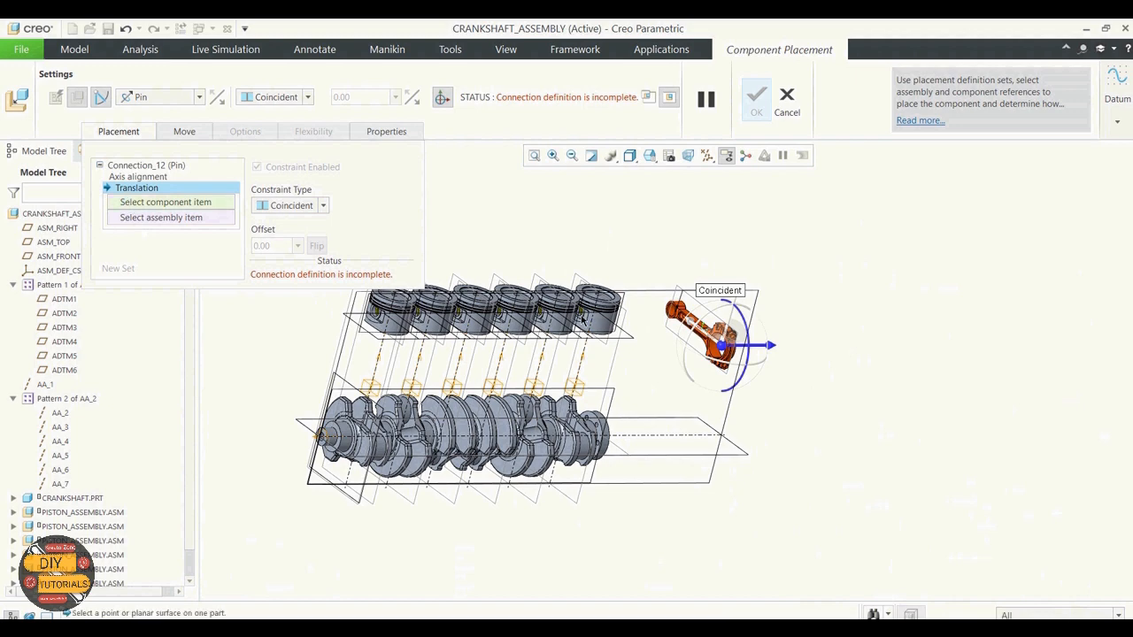
pyautogui.scroll(-4, 715, 339)
pyautogui.click(703, 278)
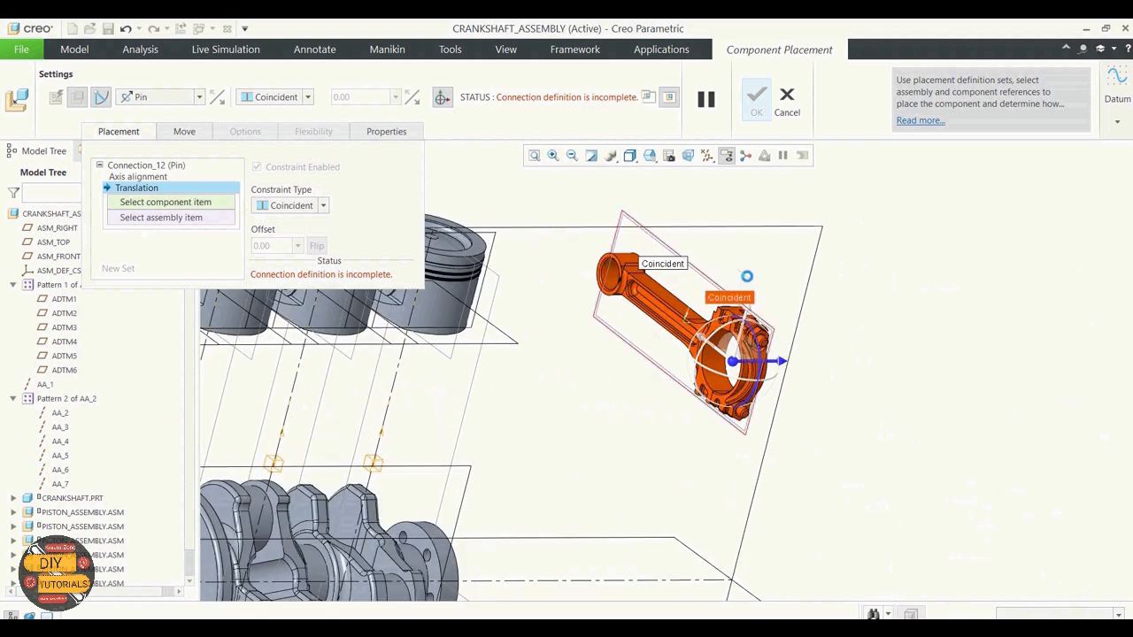
pyautogui.scroll(4, 767, 273)
pyautogui.scroll(1, 769, 278)
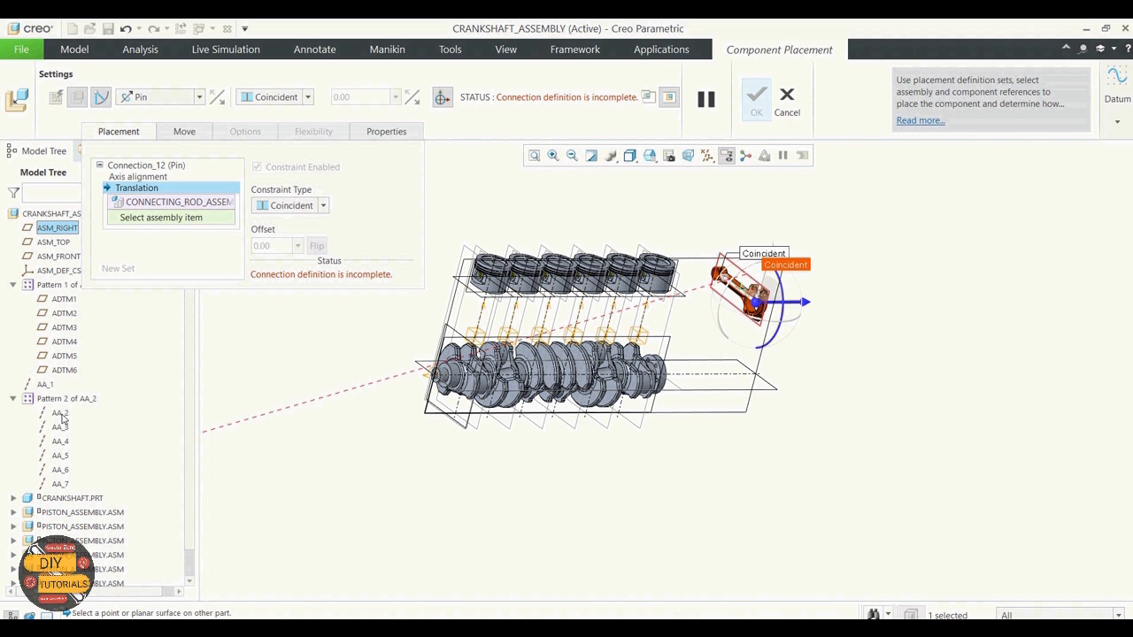
pyautogui.click(14, 512)
pyautogui.click(73, 455)
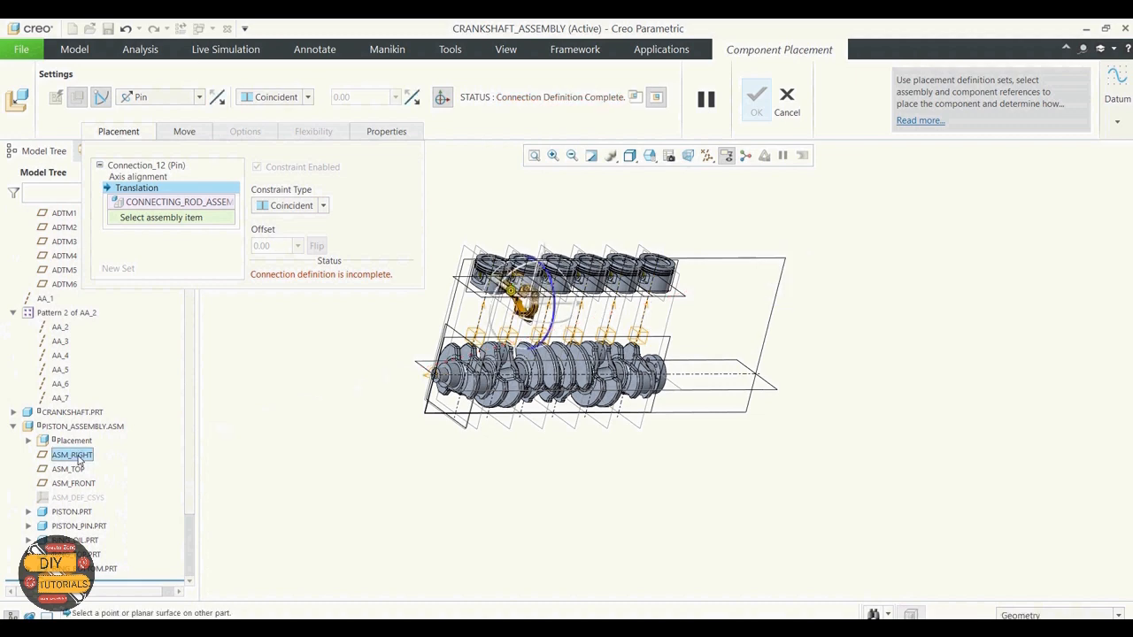
pyautogui.scroll(-3, 525, 262)
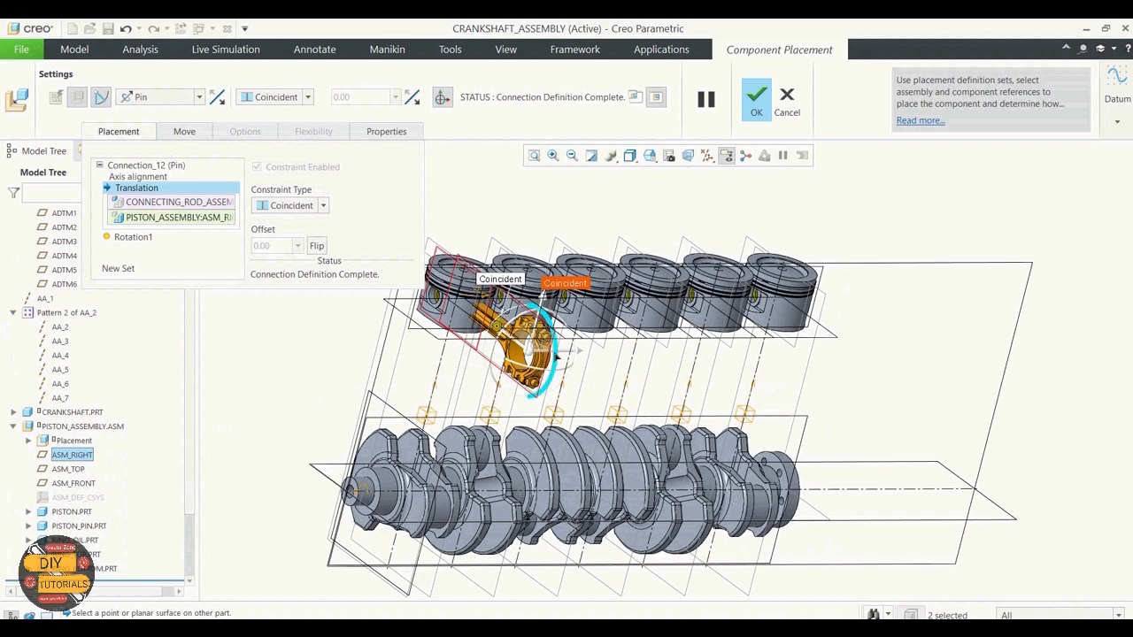
pyautogui.moveTo(555, 352); pyautogui.dragTo(520, 397)
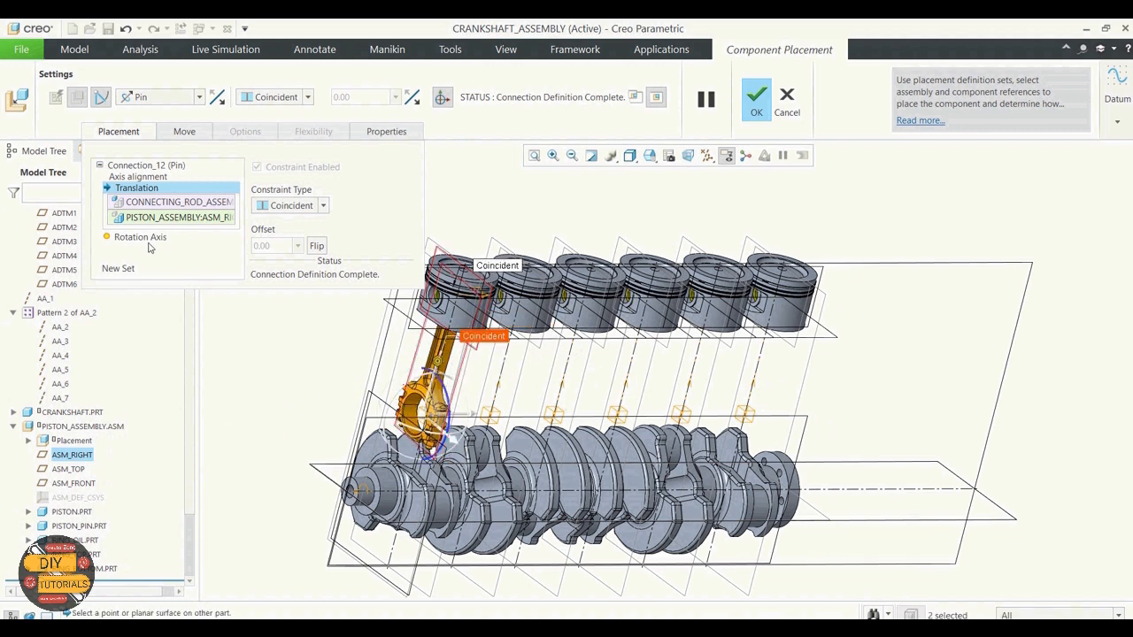
# Step: Add a second connection set to the connecting rod and make it a Cylinder connection
pyautogui.click(124, 269)
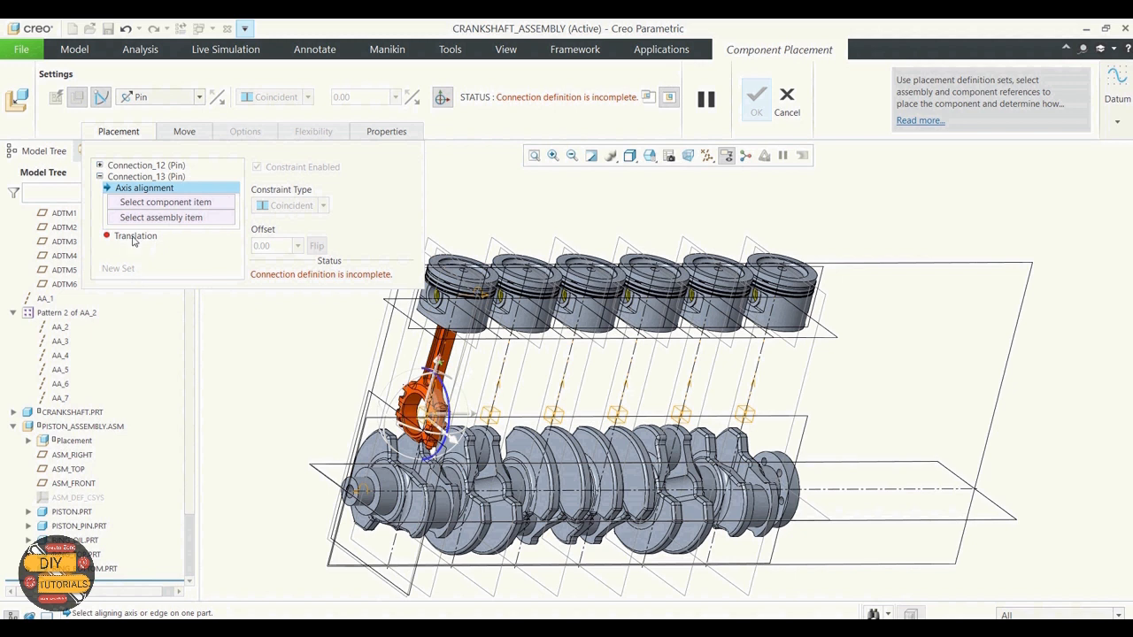
pyautogui.click(145, 204)
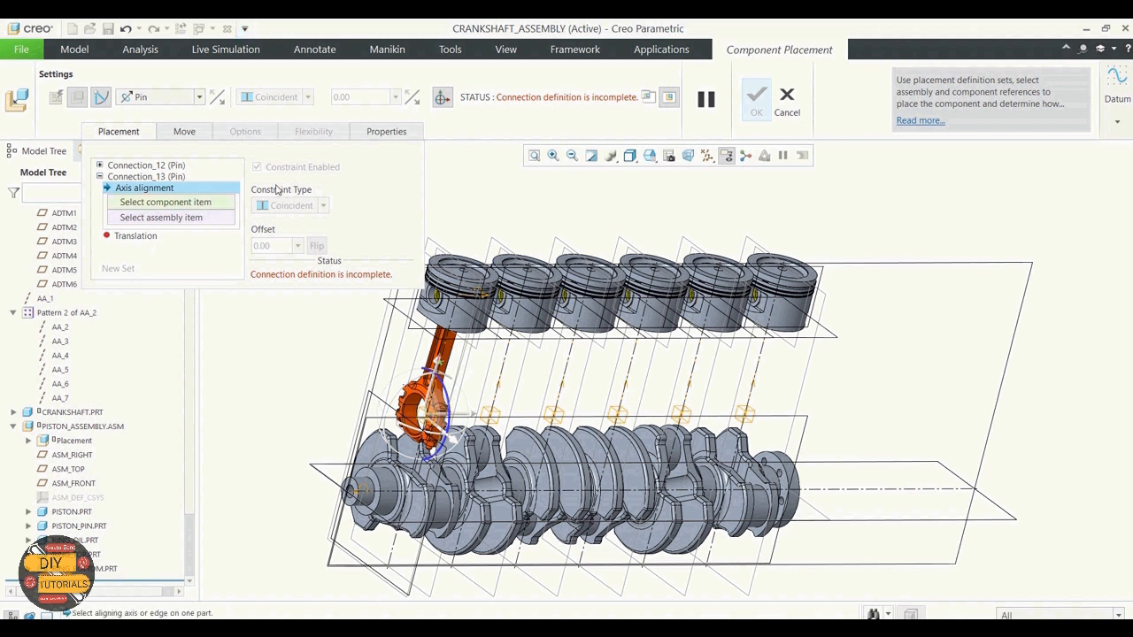
pyautogui.click(175, 178)
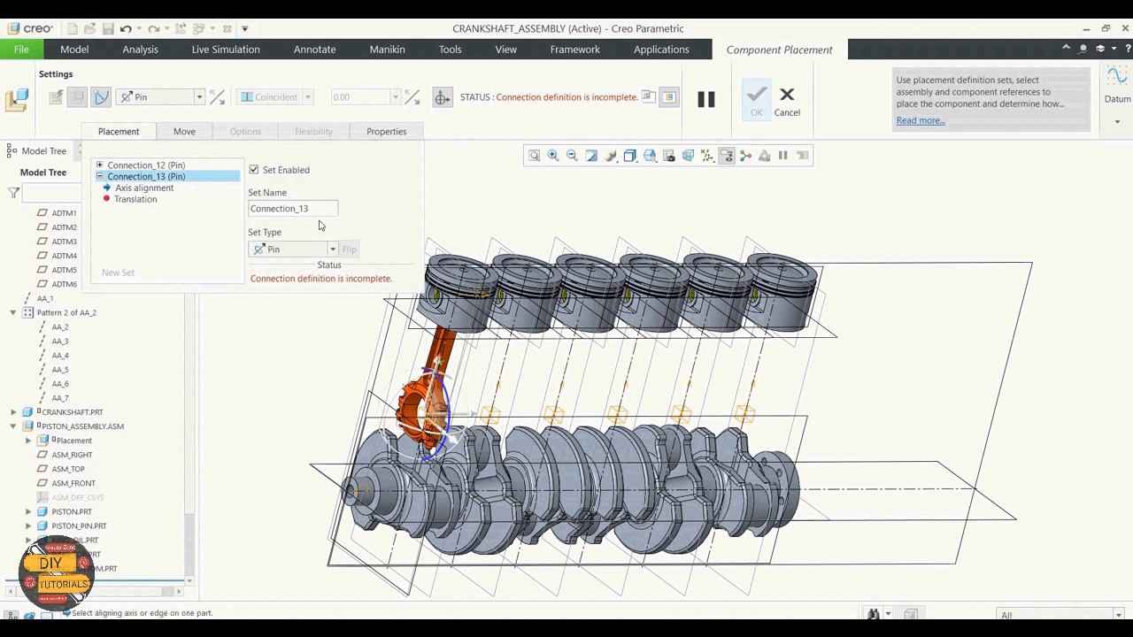
pyautogui.click(332, 250)
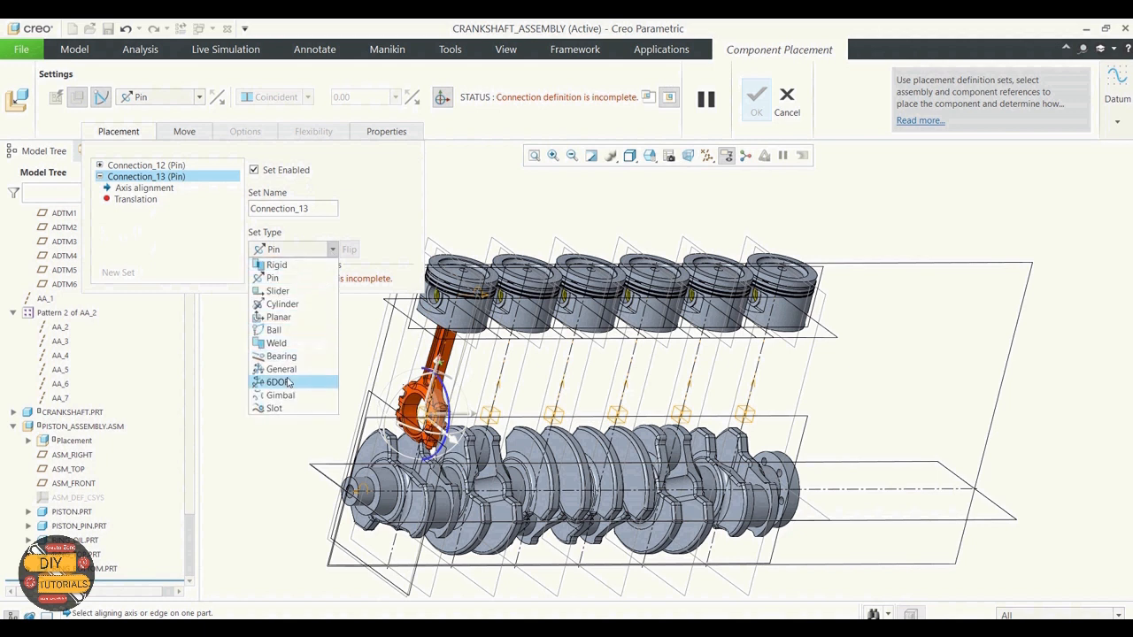
pyautogui.click(288, 305)
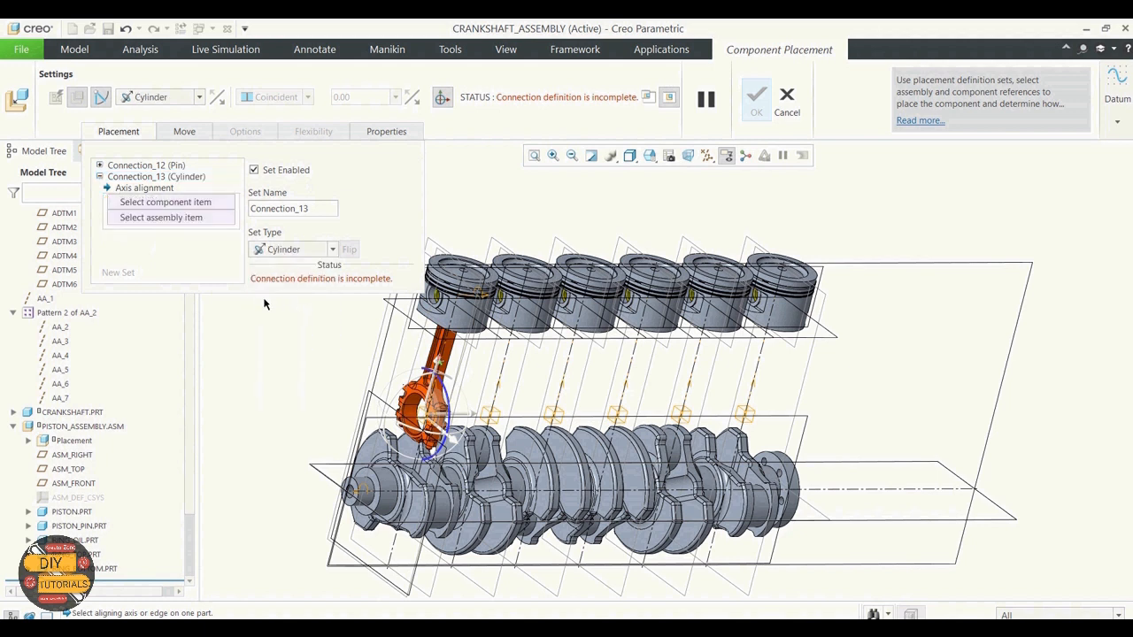
# Step: Align the rod's big-end bore with the crankshaft's first crankpin surface and accept the component placement
pyautogui.click(166, 203)
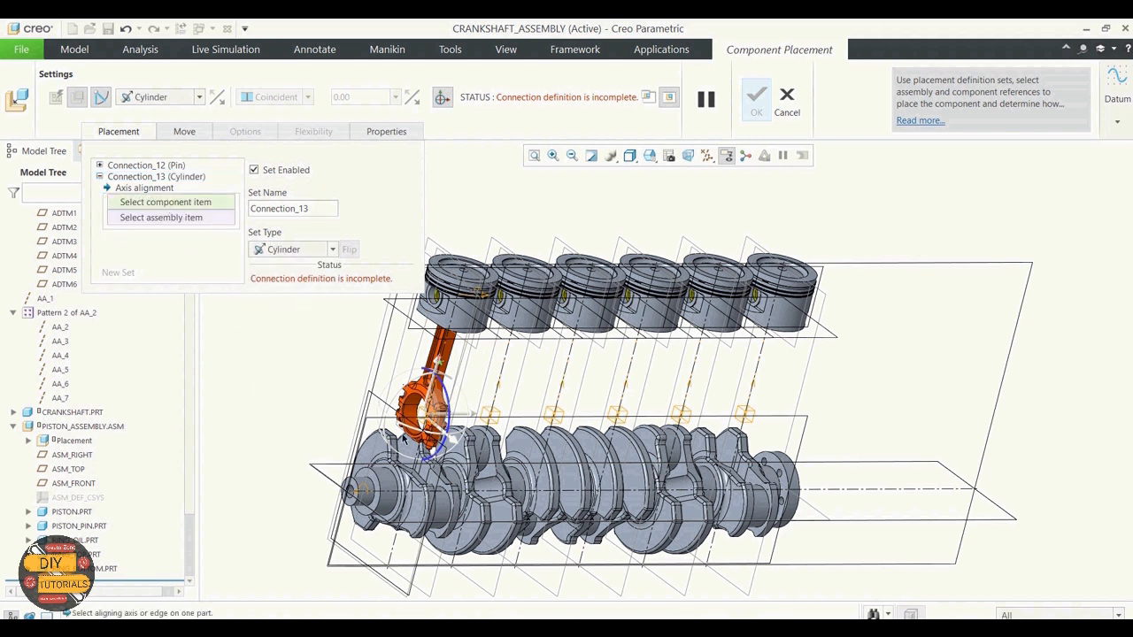
pyautogui.scroll(6, 420, 423)
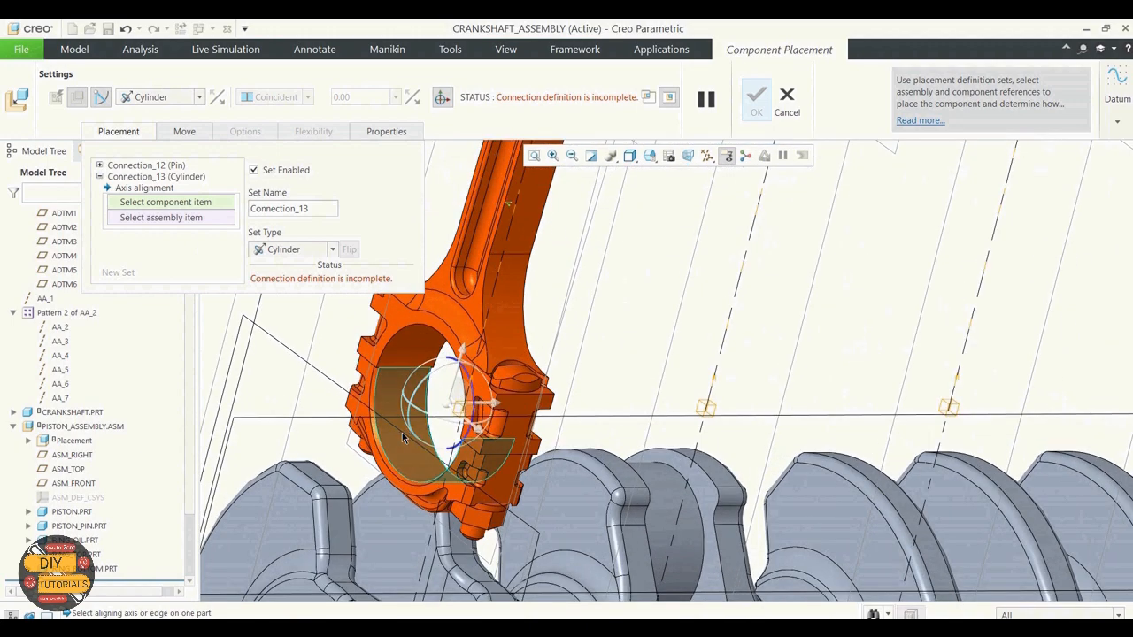
pyautogui.click(403, 437)
pyautogui.scroll(-8, 402, 437)
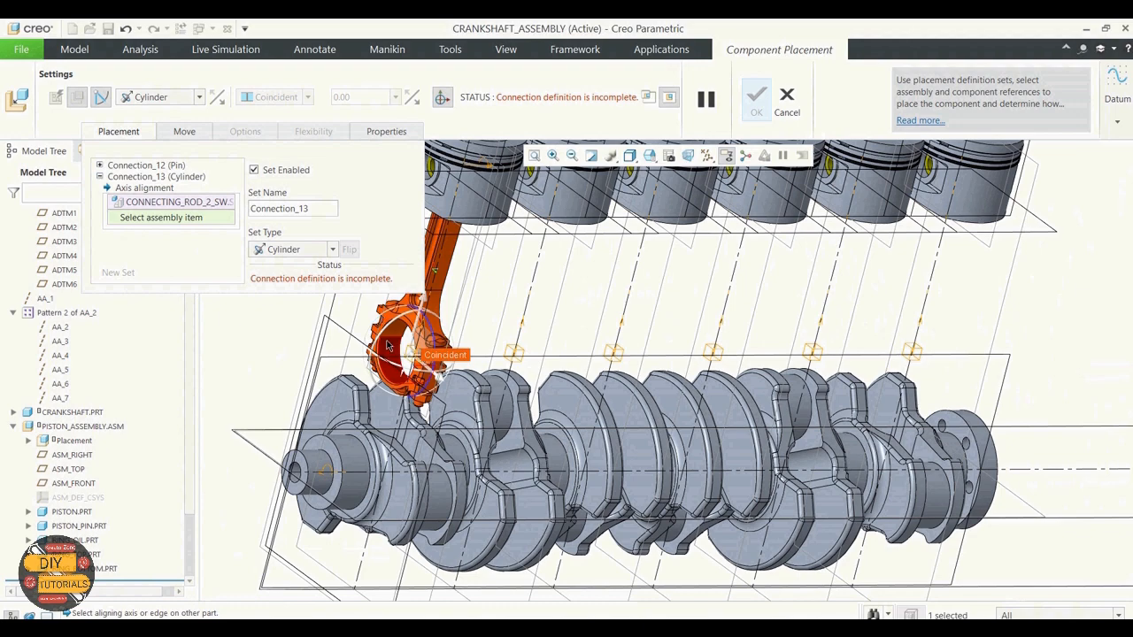
pyautogui.scroll(-3, 387, 345)
pyautogui.moveTo(474, 543); pyautogui.dragTo(497, 530, button='middle')
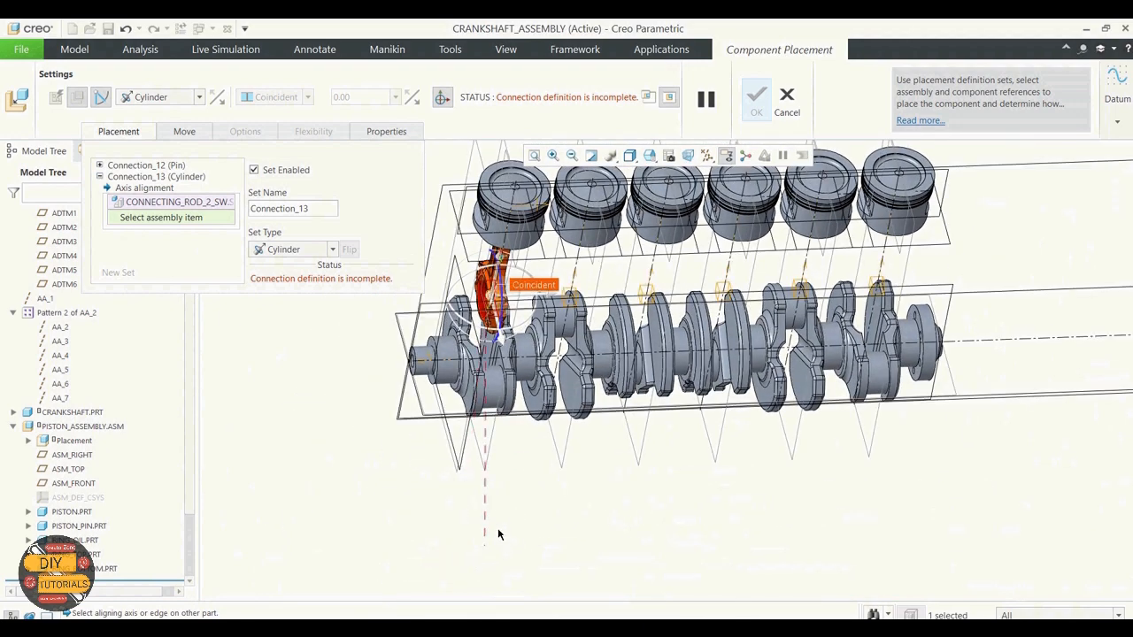
pyautogui.click(492, 407)
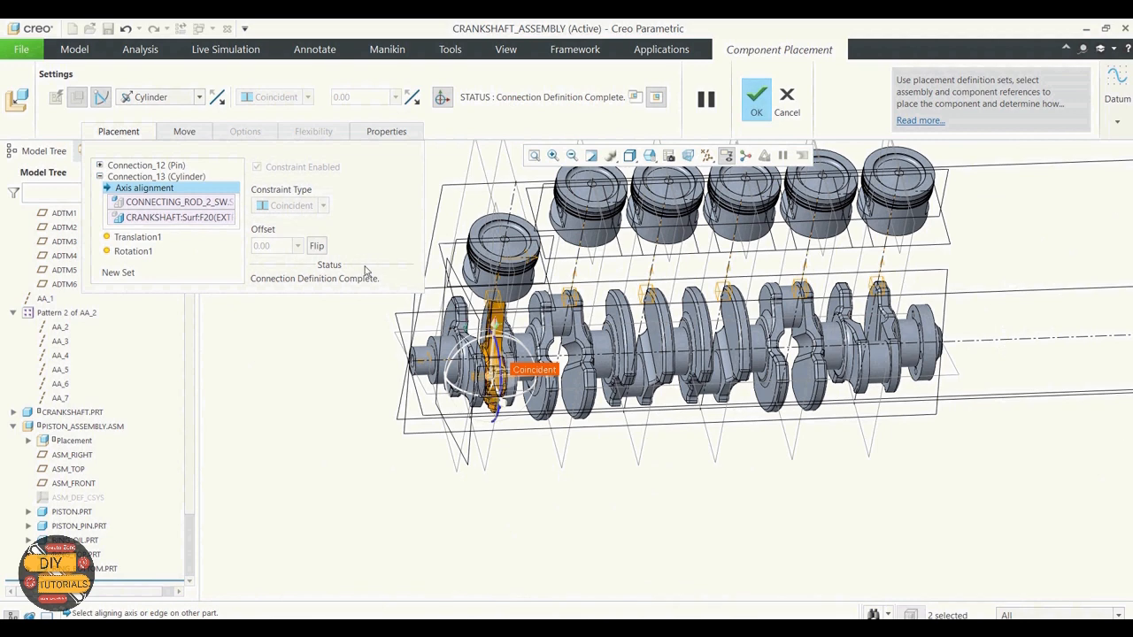
pyautogui.moveTo(371, 342); pyautogui.dragTo(395, 314, button='middle')
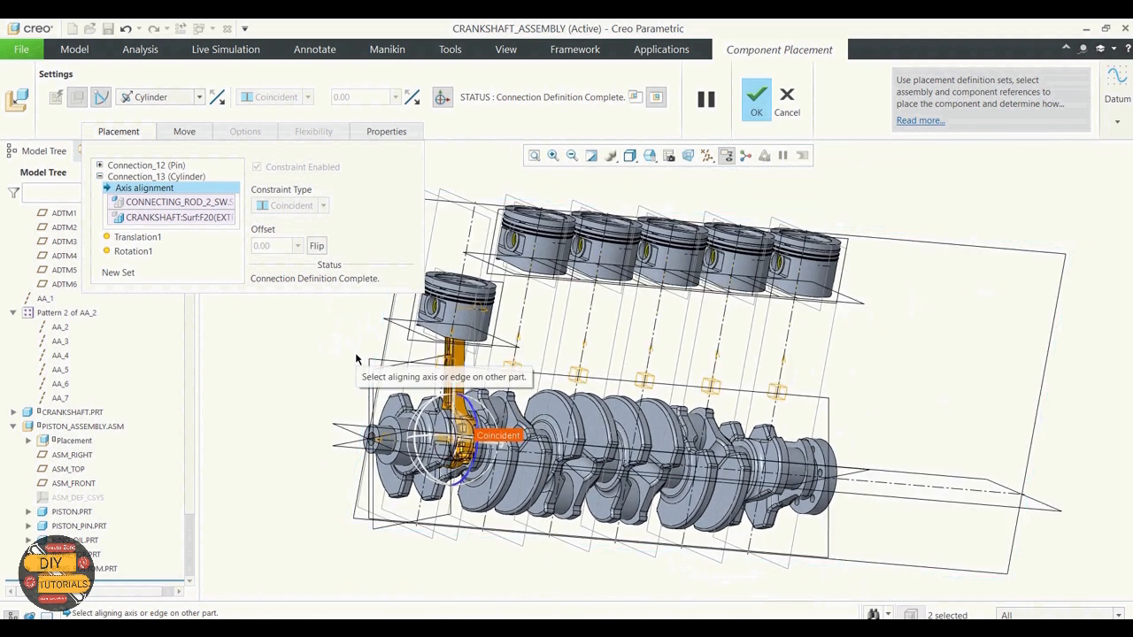
pyautogui.click(757, 99)
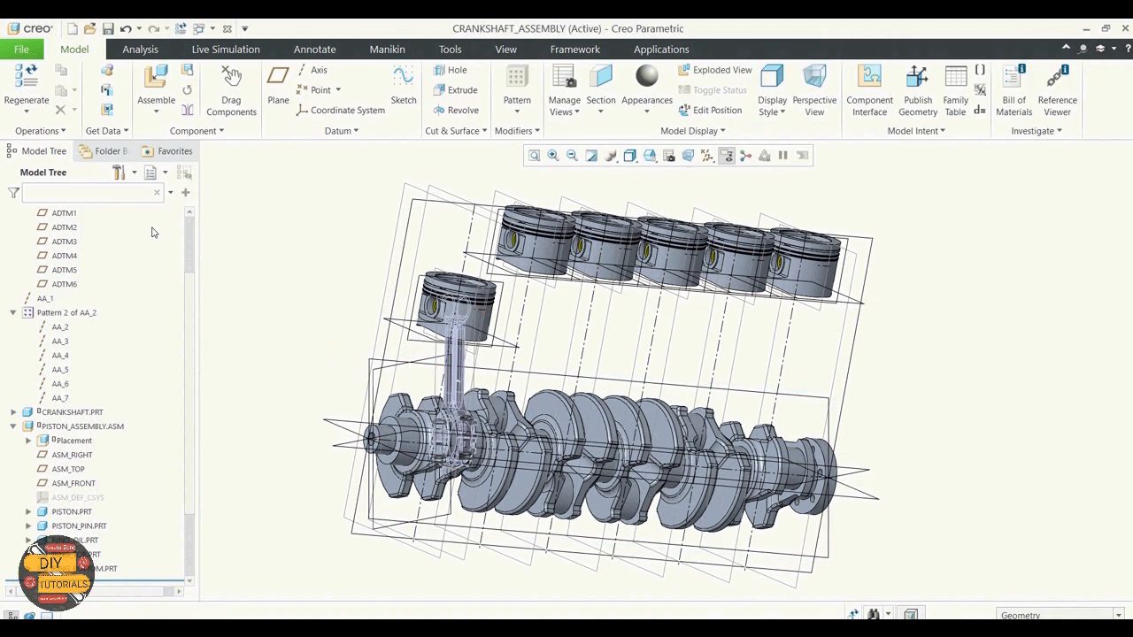
# Step: Open the Repeat Component settings for the placed CONNECTING_ROD_ASSEMBLY_SW
pyautogui.scroll(-3, 120, 429)
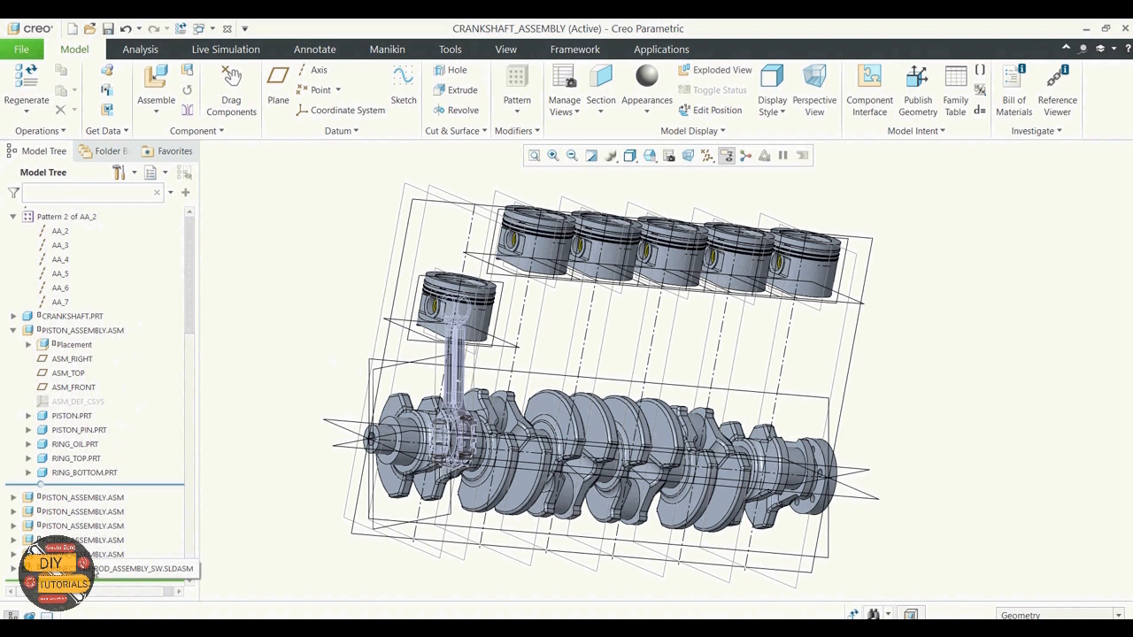
pyautogui.click(115, 570)
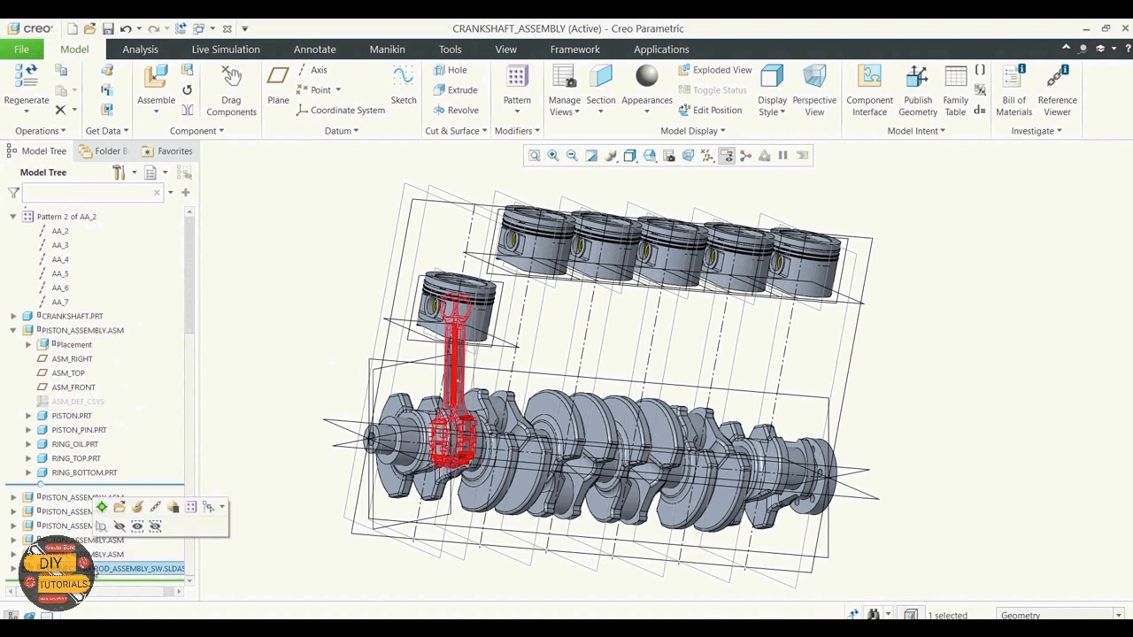
pyautogui.click(187, 90)
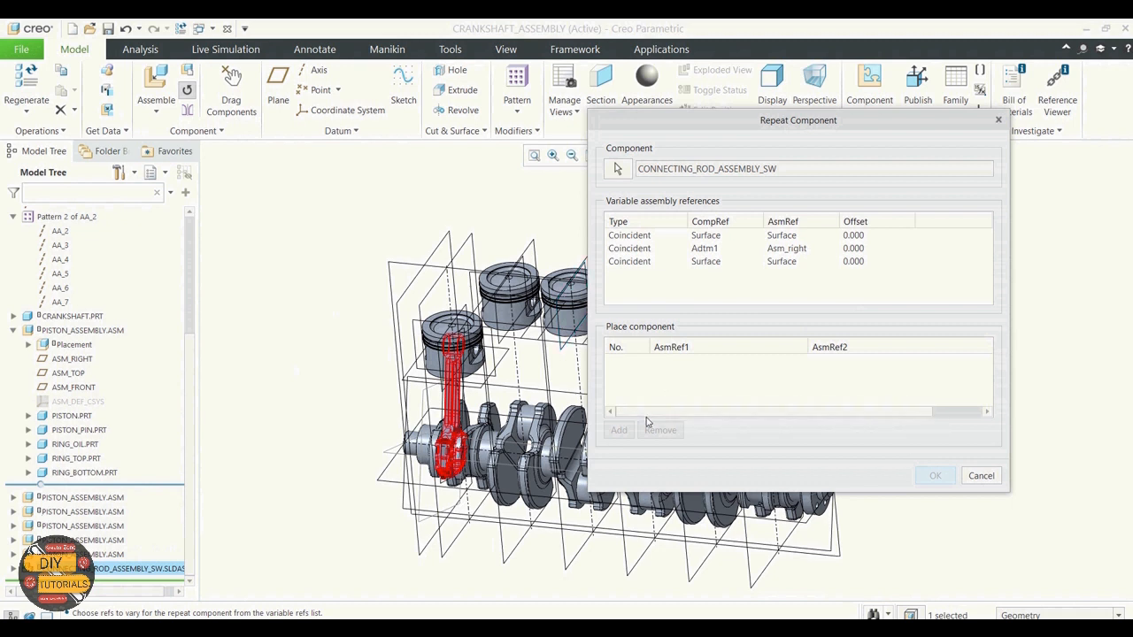
pyautogui.scroll(5, 534, 305)
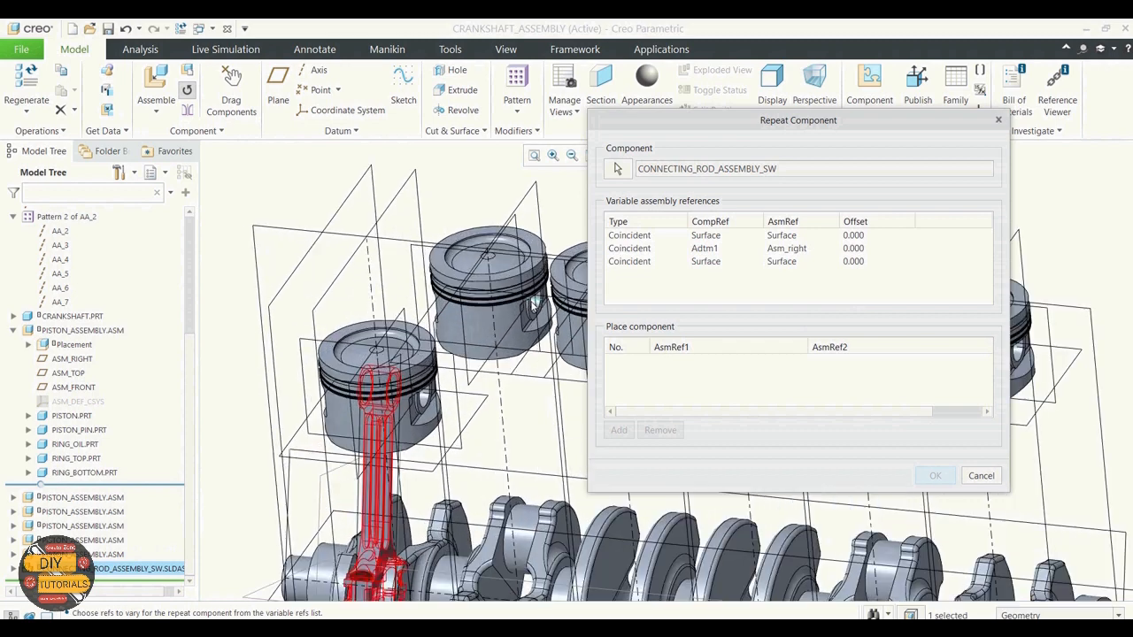
pyautogui.scroll(3, 542, 313)
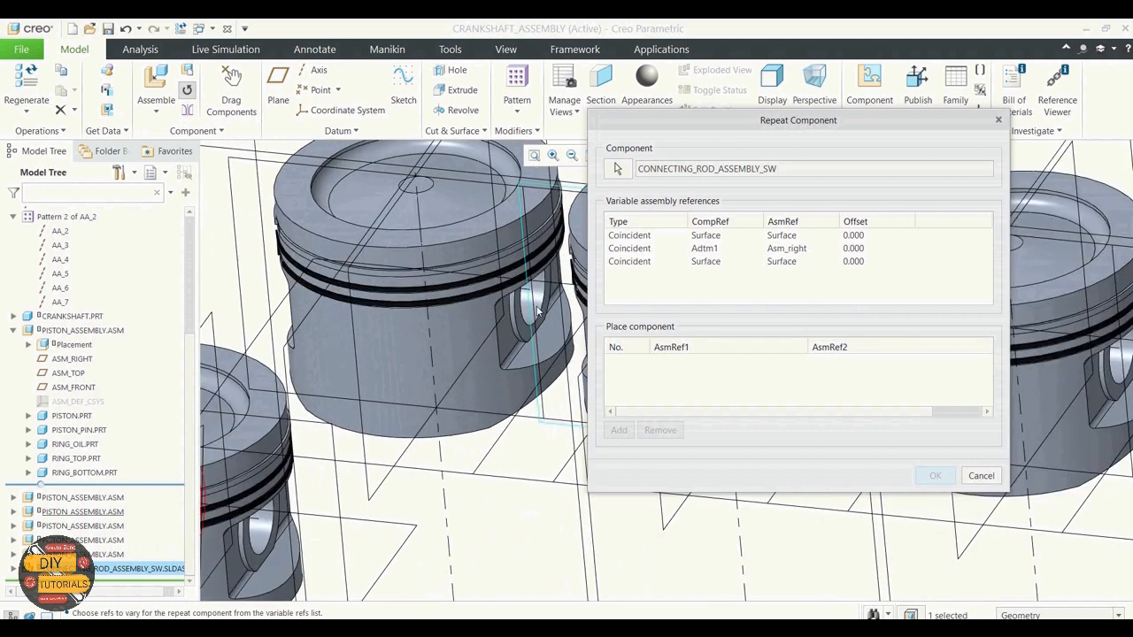
pyautogui.scroll(3, 536, 308)
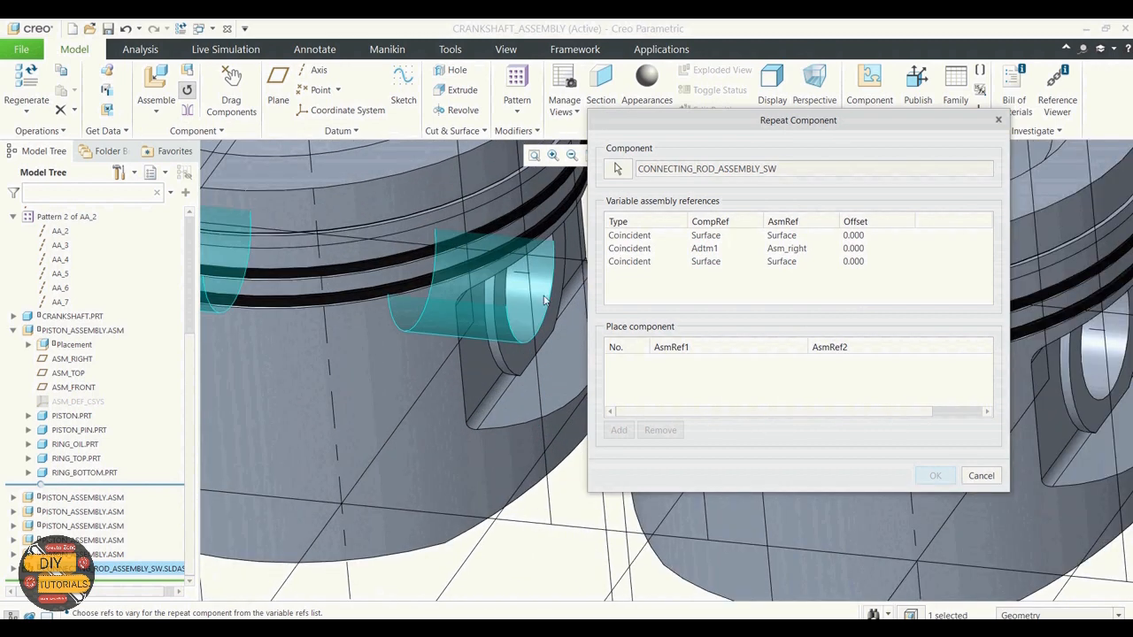
pyautogui.click(544, 301)
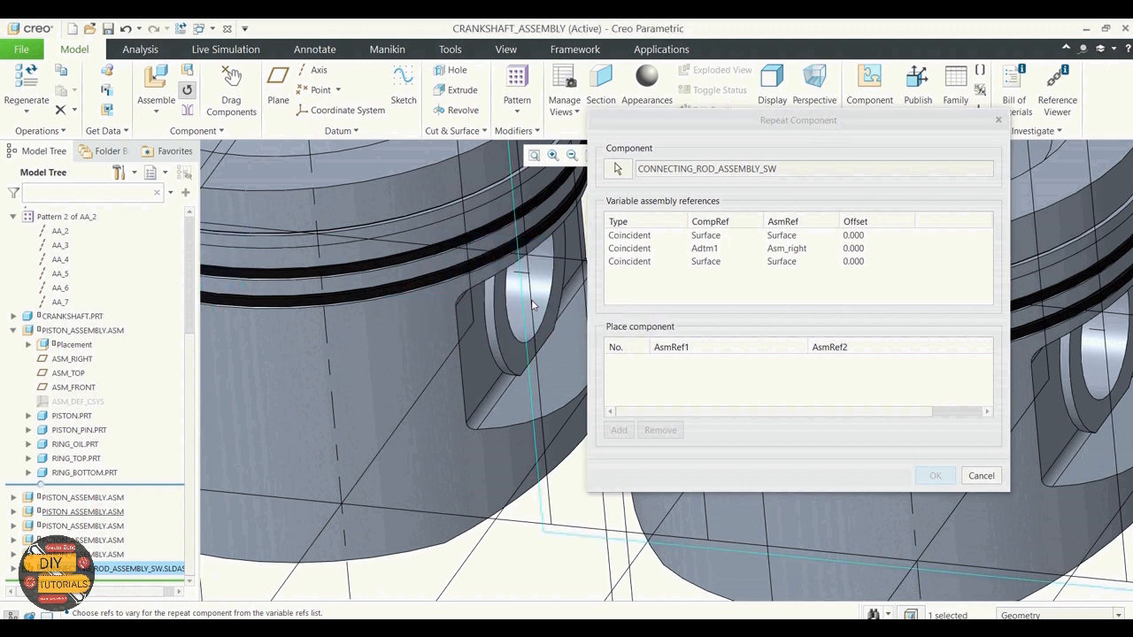
pyautogui.click(539, 297)
pyautogui.scroll(-6, 539, 296)
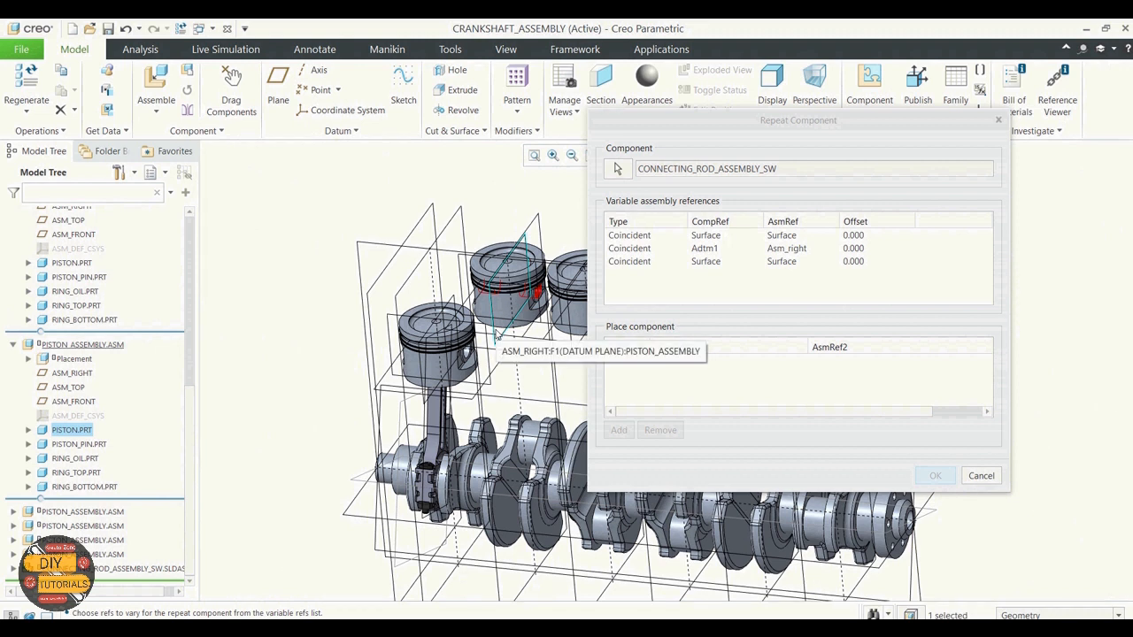
pyautogui.click(497, 335)
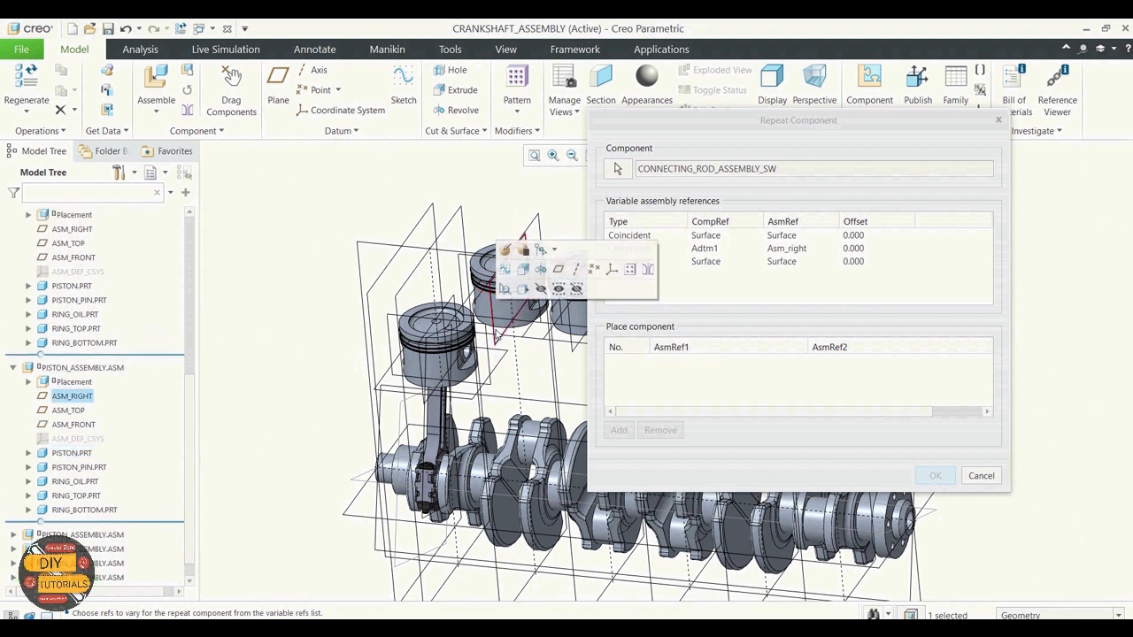
pyautogui.middleClick(447, 208)
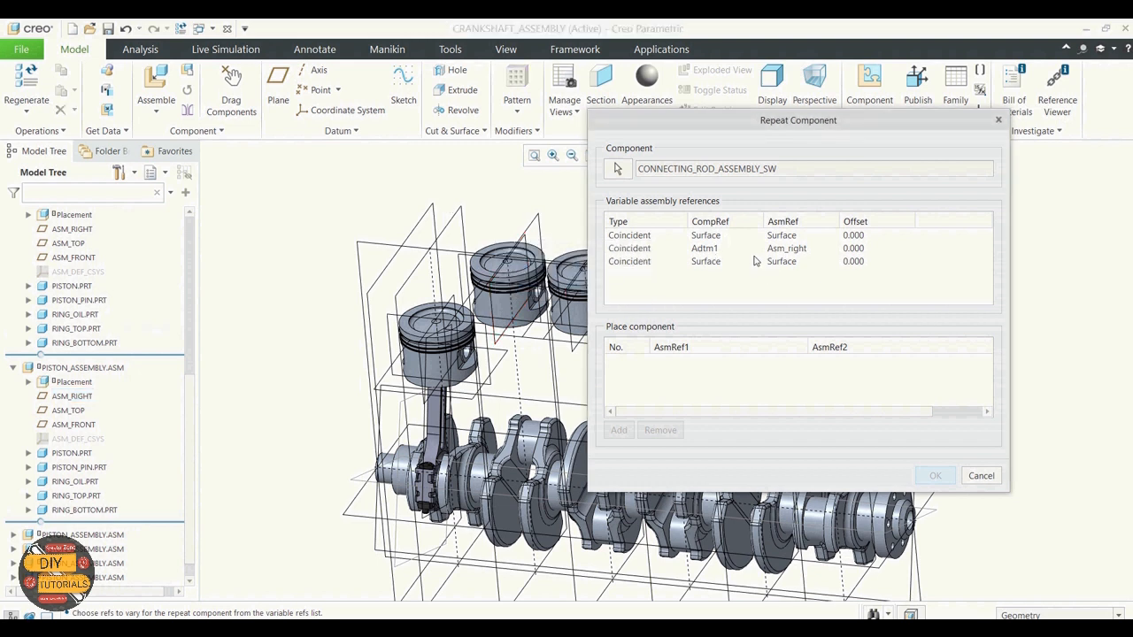
# Step: Set all three coincident references of the connecting rod as variable and start adding a repeated occurrence
pyautogui.click(729, 237)
pyautogui.keyDown('ctrl'); pyautogui.click(716, 250); pyautogui.keyUp('ctrl')
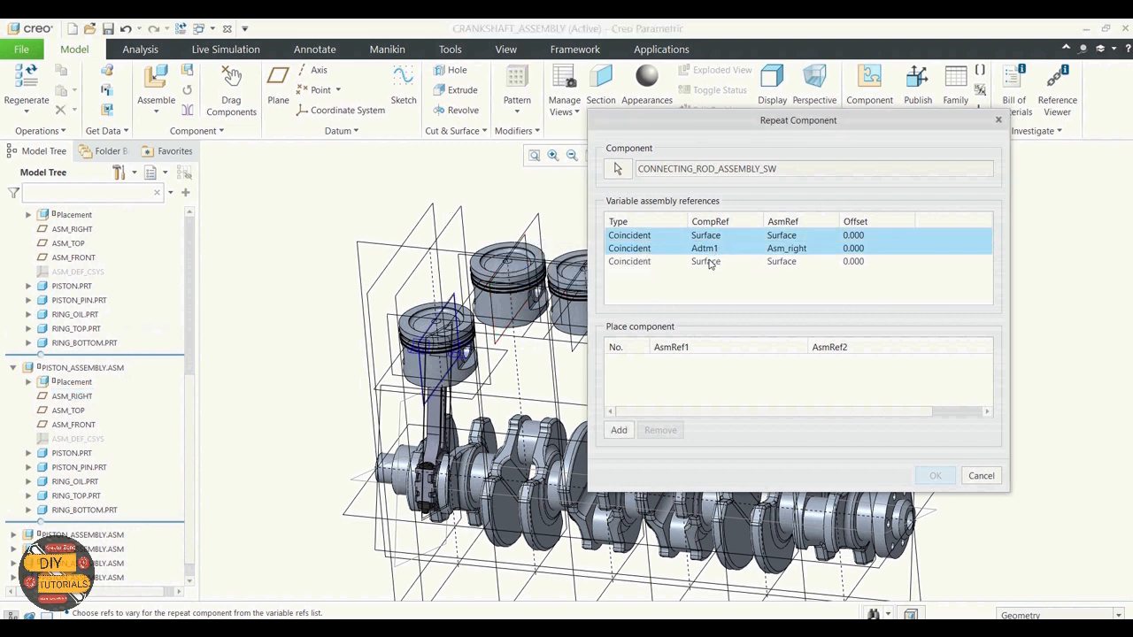
pyautogui.keyDown('ctrl'); pyautogui.click(708, 262); pyautogui.keyUp('ctrl')
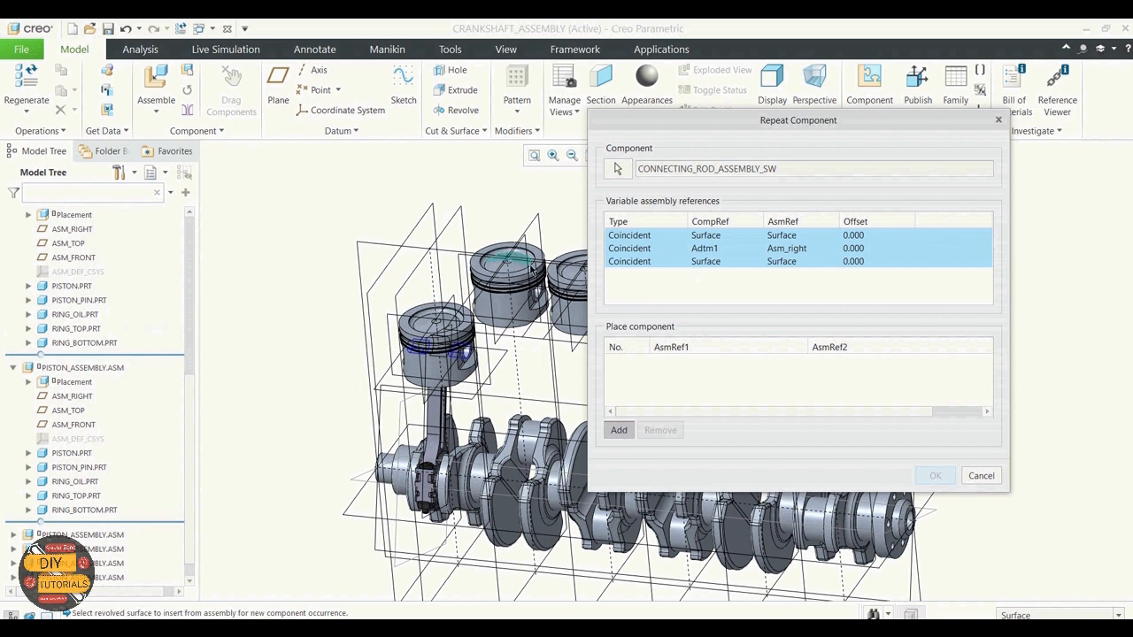
# Step: Place a repeated rod on the second piston using its pin bore, its ASM_RIGHT plane and the crankshaft's second crankpin surface
pyautogui.scroll(3, 532, 267)
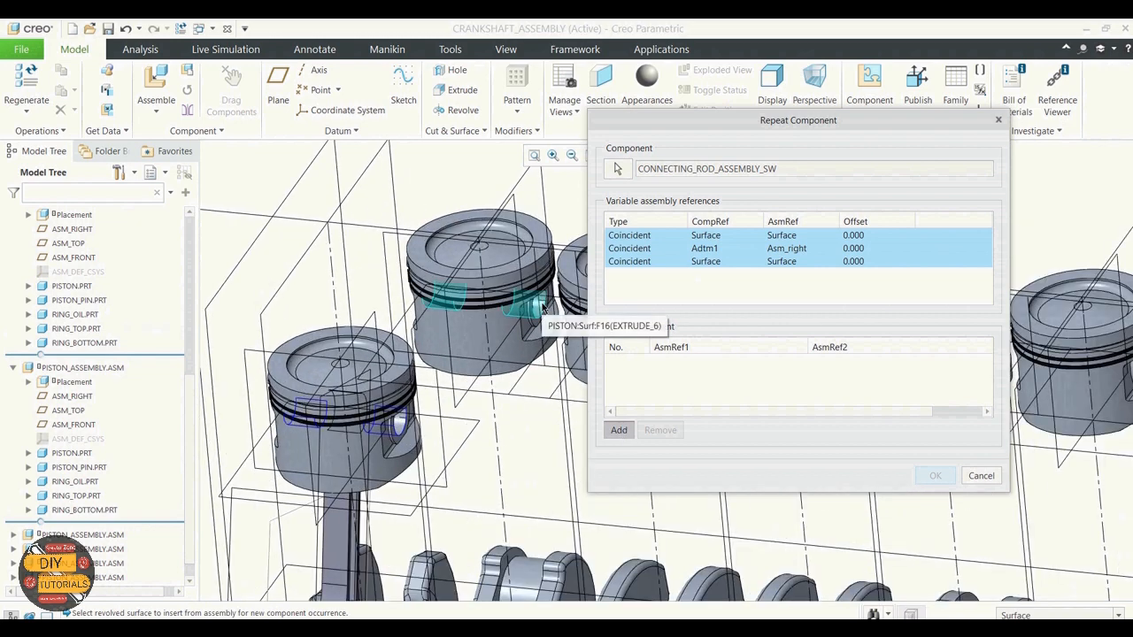
pyautogui.click(544, 306)
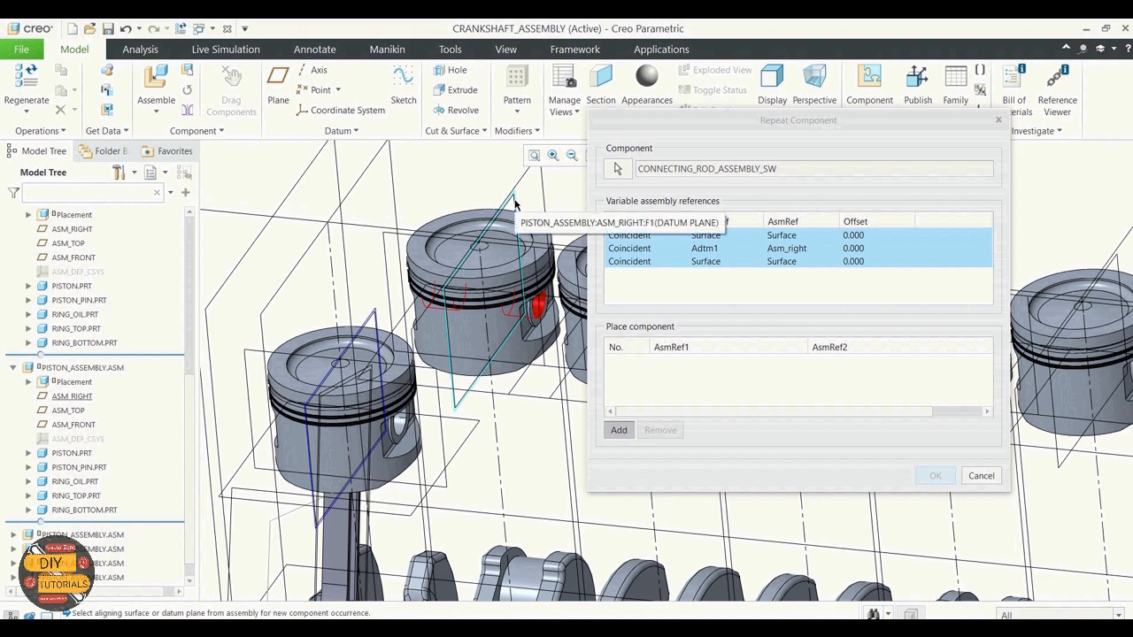
pyautogui.click(514, 203)
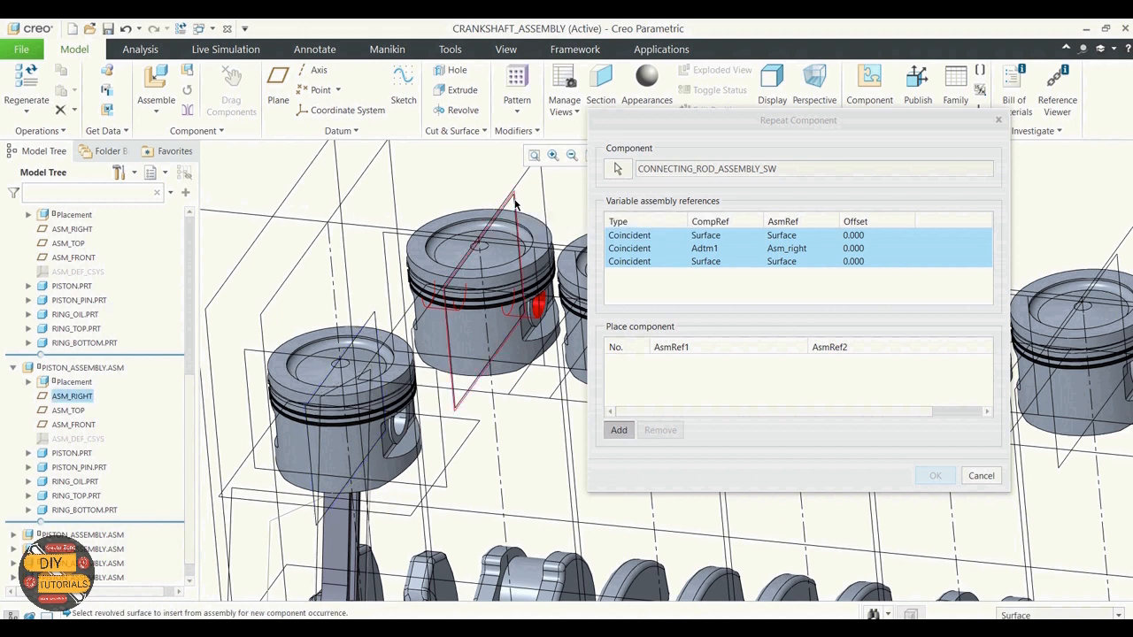
pyautogui.scroll(-3, 516, 203)
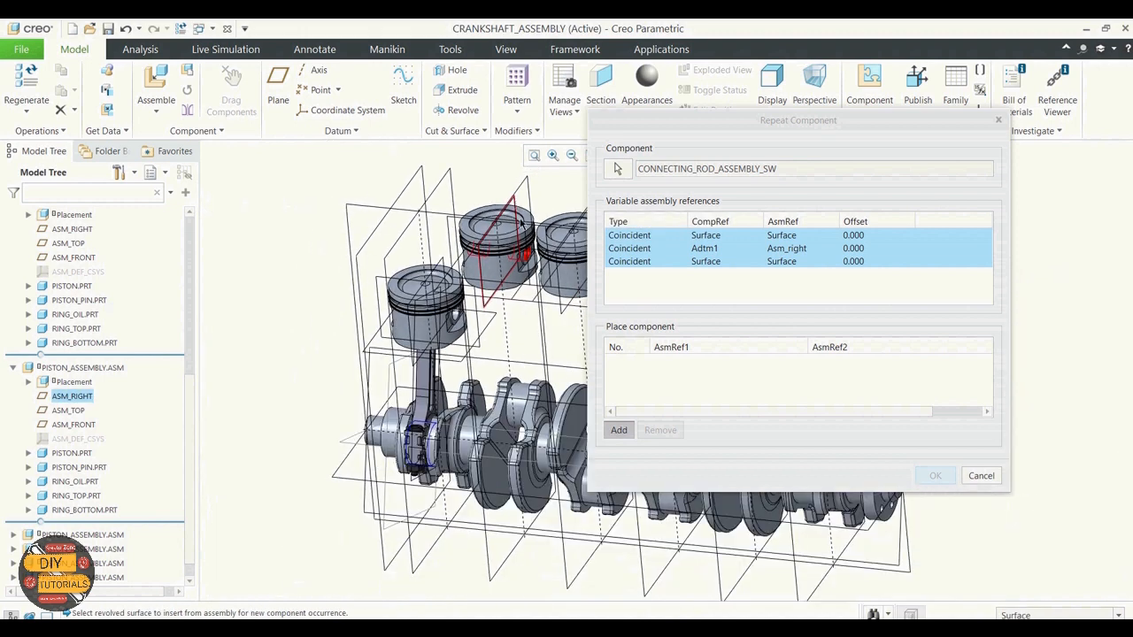
pyautogui.click(520, 409)
pyautogui.scroll(-4, 479, 333)
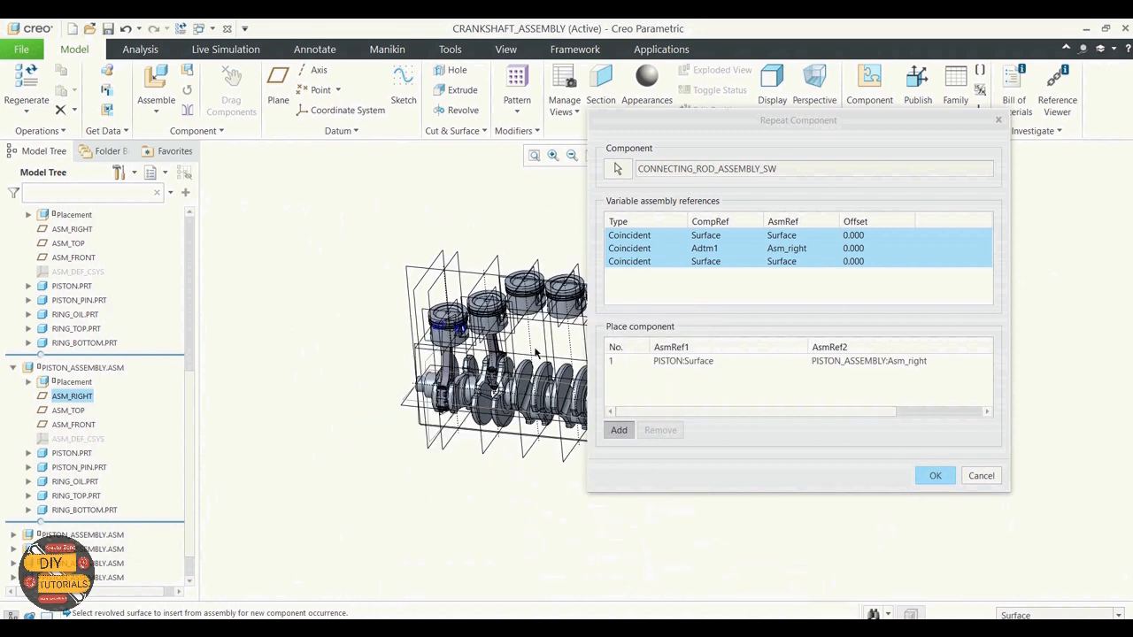
# Step: Try to repeat the rod on the third piston using its pin bore, ASM_RIGHT plane and crankshaft surface EXTRUDE_31_3
pyautogui.scroll(5, 535, 352)
pyautogui.click(544, 299)
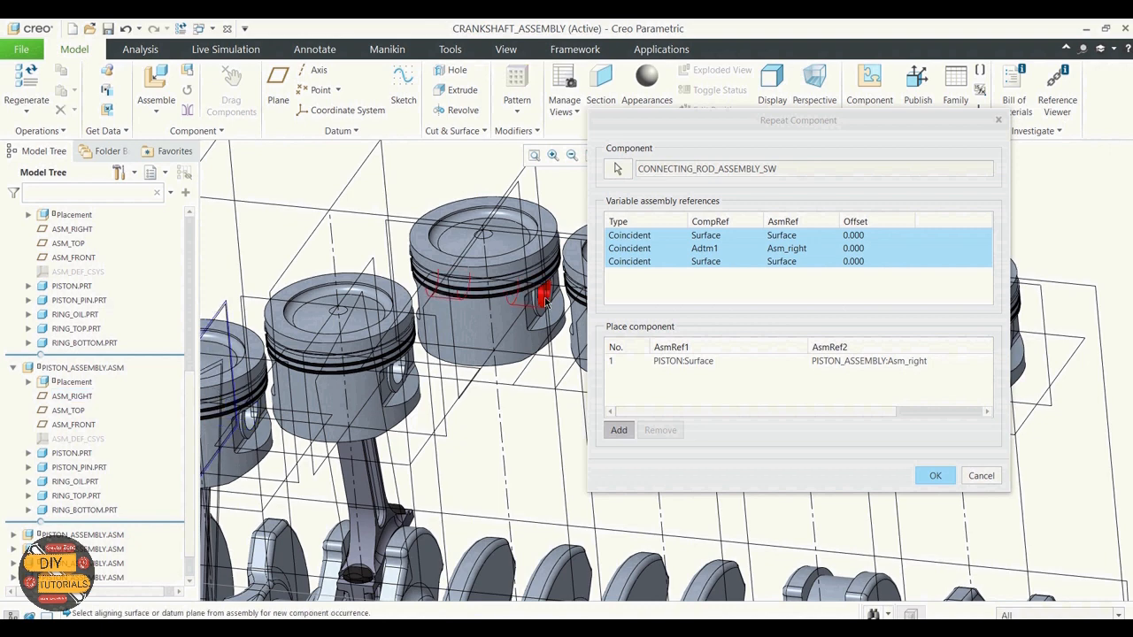
pyautogui.scroll(-4, 511, 309)
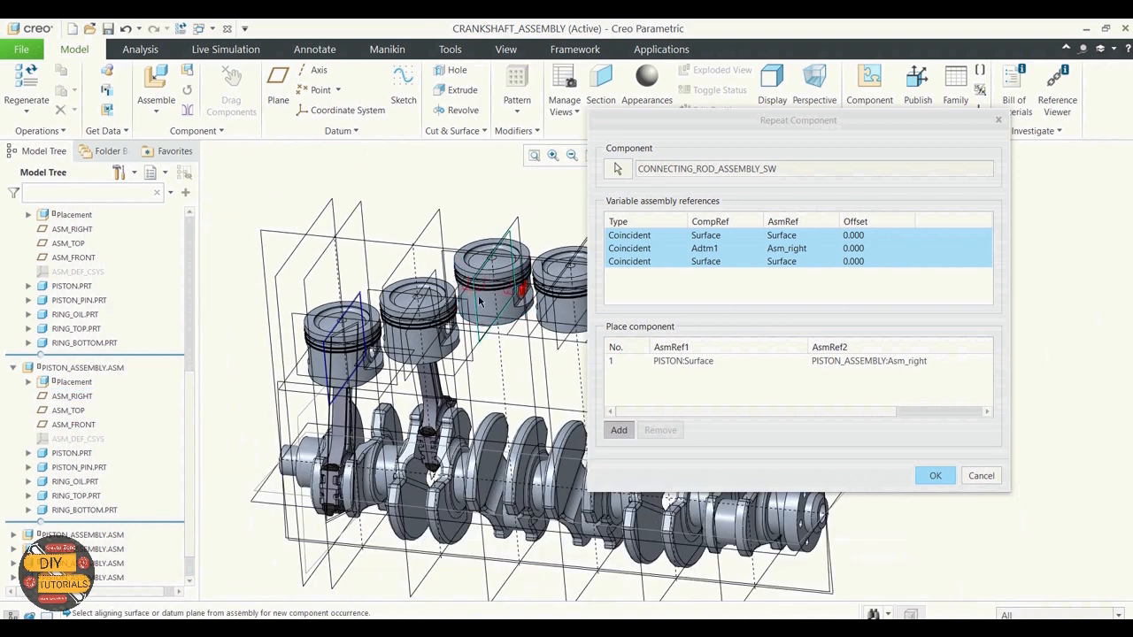
pyautogui.click(514, 229)
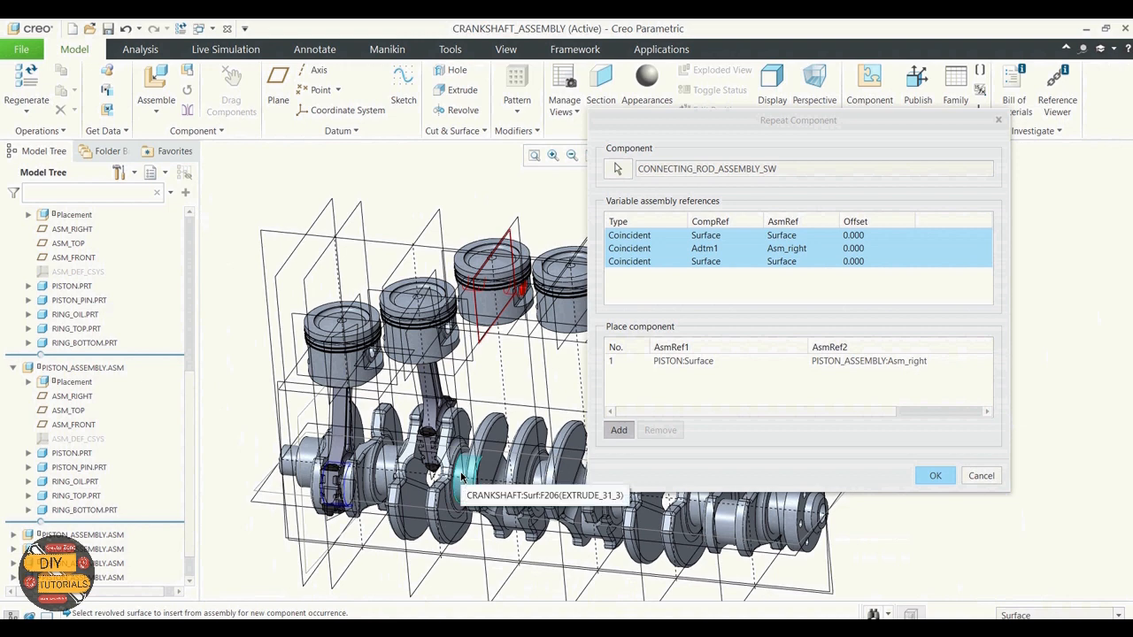
pyautogui.click(461, 478)
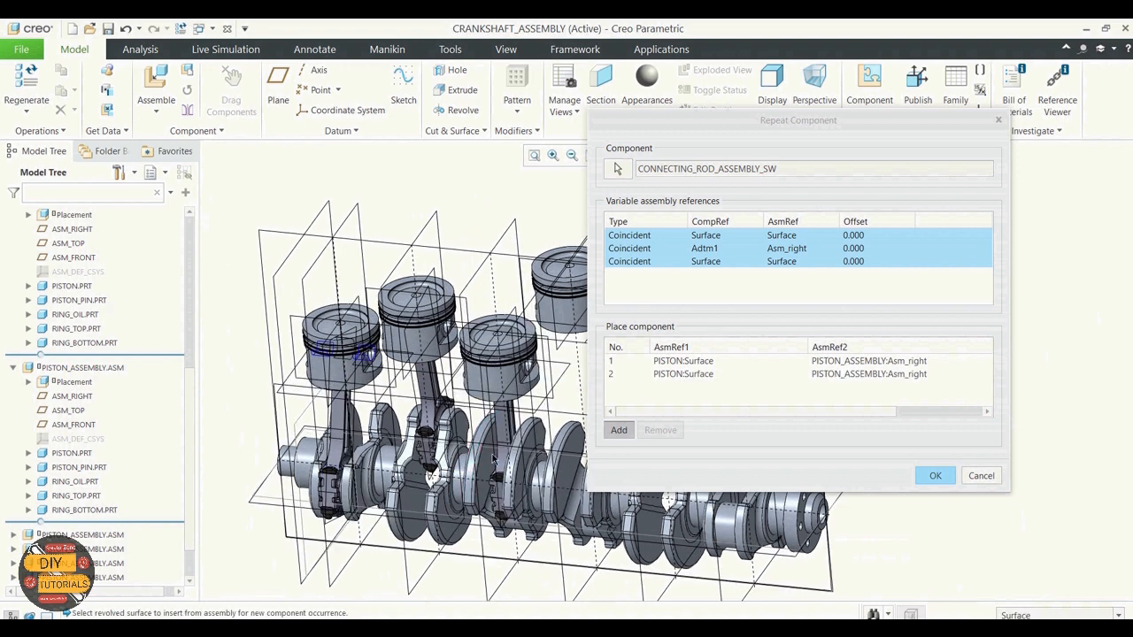
# Step: Examine the third piston's rod position on the crankshaft and the assembly references listed for the placed occurrences
pyautogui.scroll(-5, 531, 400)
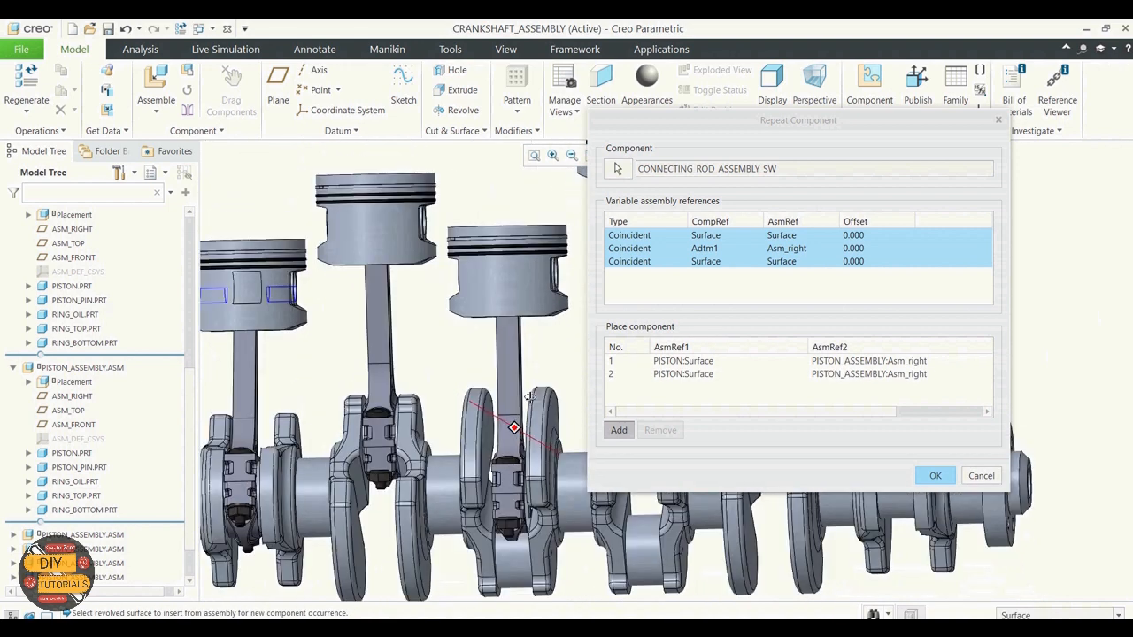
pyautogui.moveTo(526, 395); pyautogui.dragTo(519, 429, button='middle')
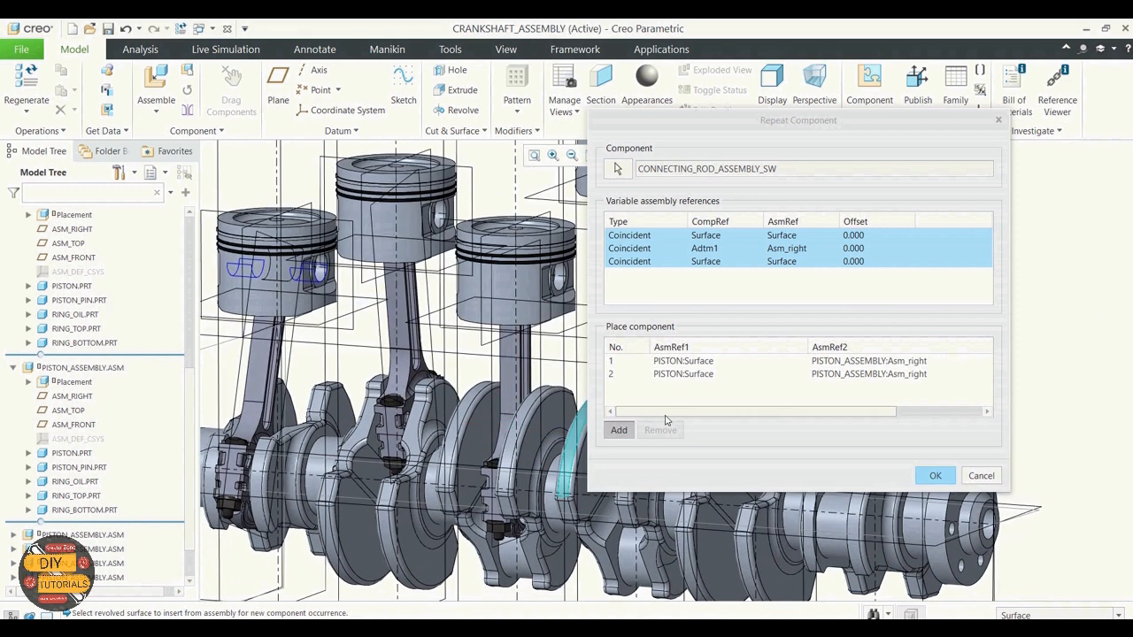
pyautogui.moveTo(666, 413); pyautogui.dragTo(918, 417)
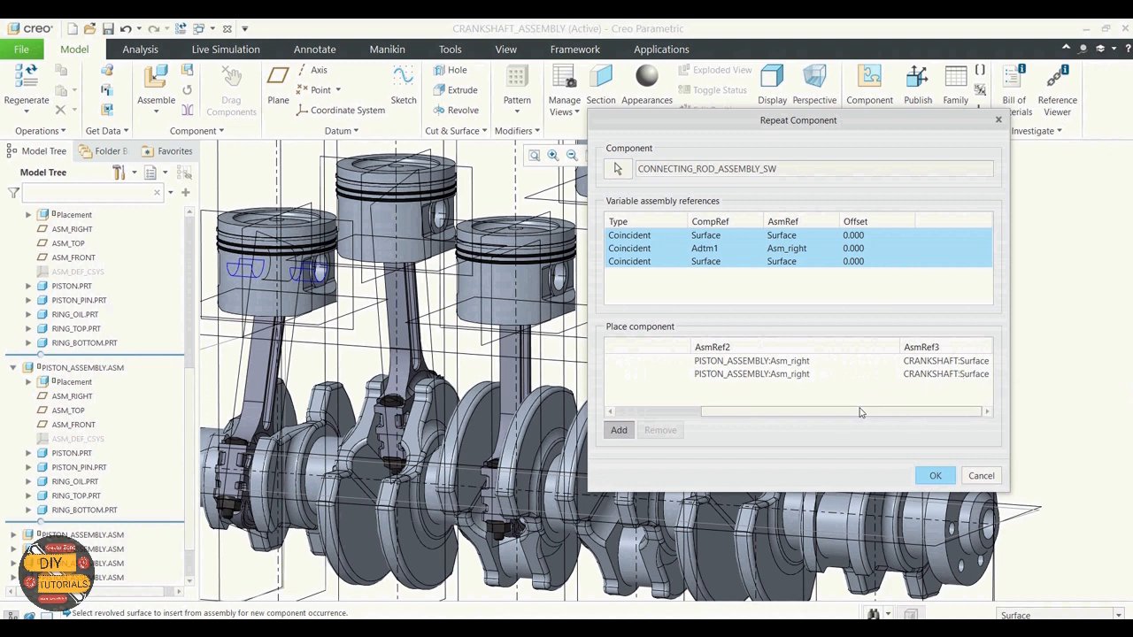
pyautogui.moveTo(841, 416); pyautogui.dragTo(916, 409)
pyautogui.moveTo(734, 414); pyautogui.dragTo(634, 423)
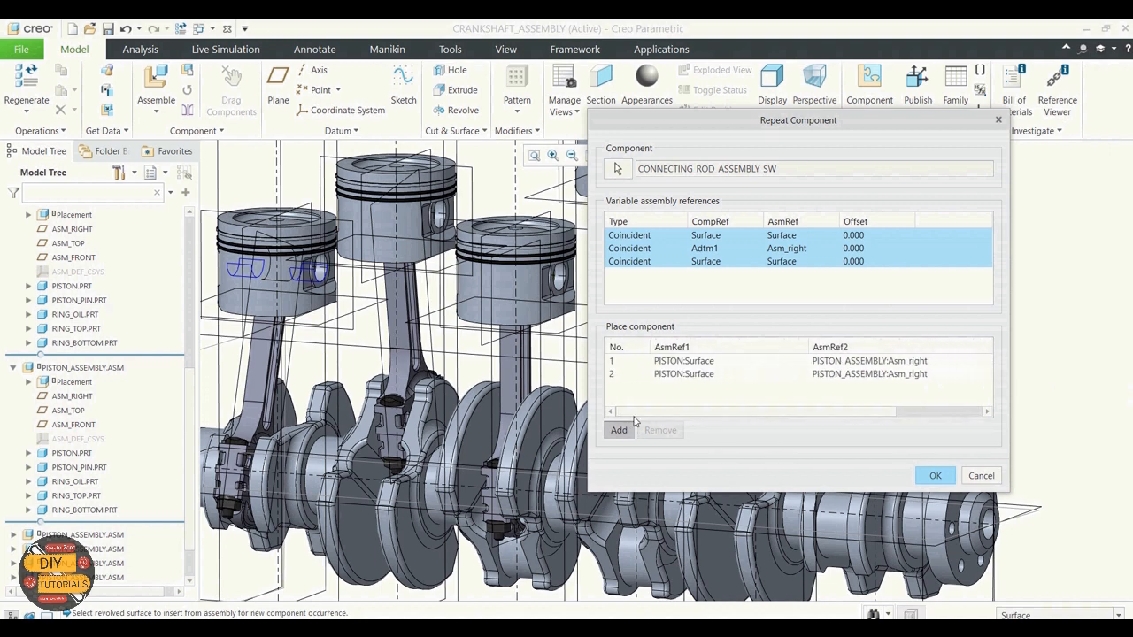
# Step: Remove the third piston's rod occurrence, entry 2, from the repeated placements
pyautogui.click(899, 375)
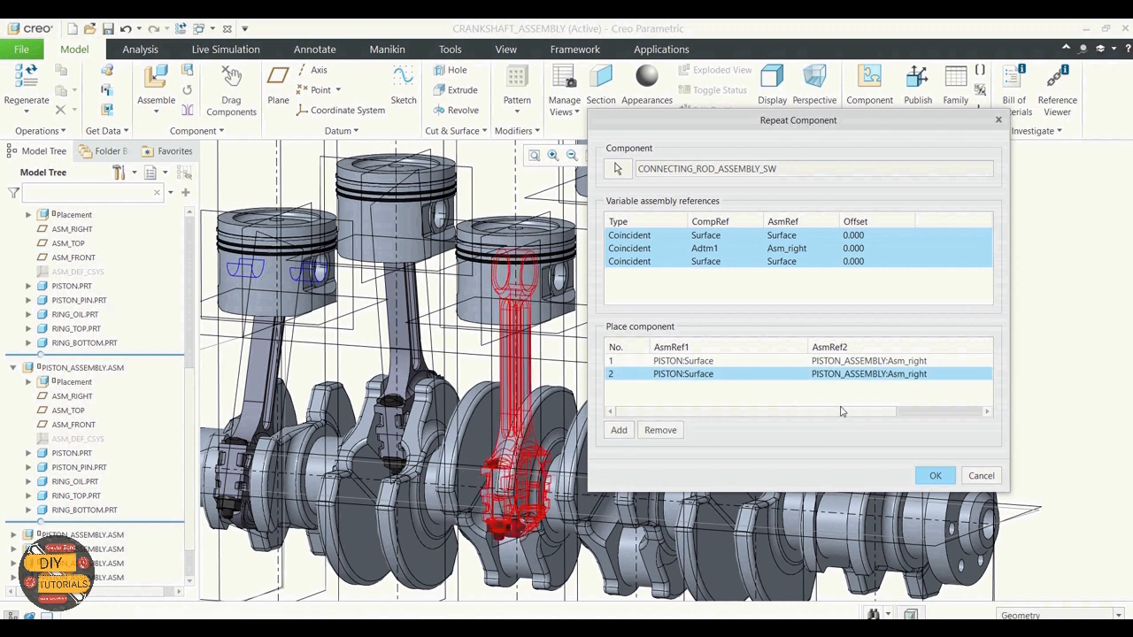
pyautogui.moveTo(842, 412); pyautogui.dragTo(944, 414)
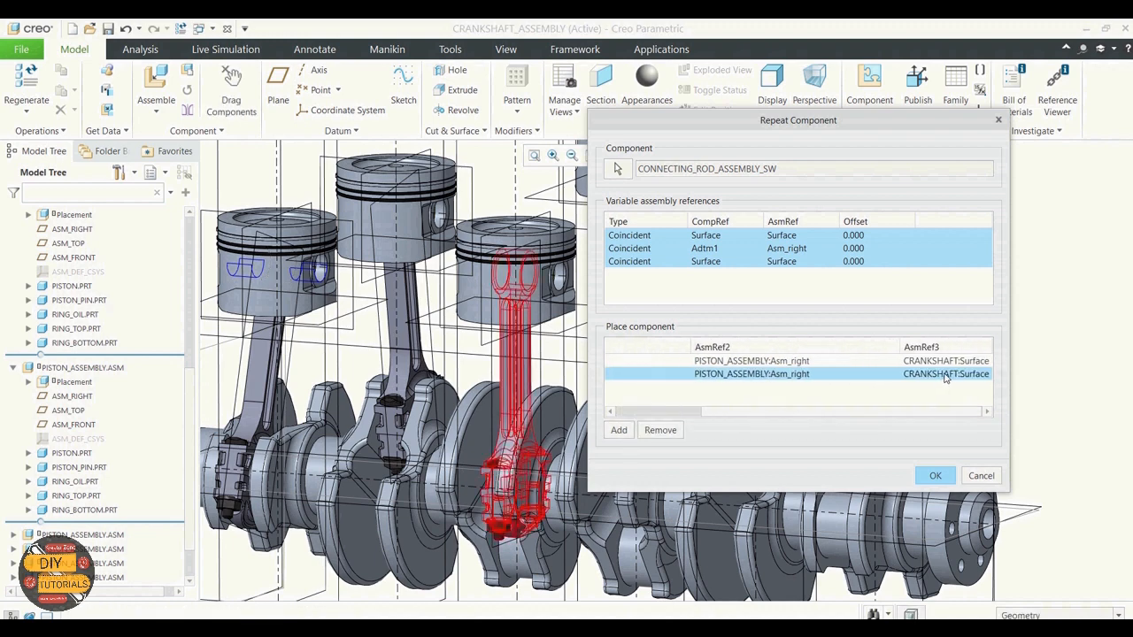
pyautogui.click(883, 375)
pyautogui.click(833, 376)
pyautogui.click(660, 431)
pyautogui.scroll(2, 471, 338)
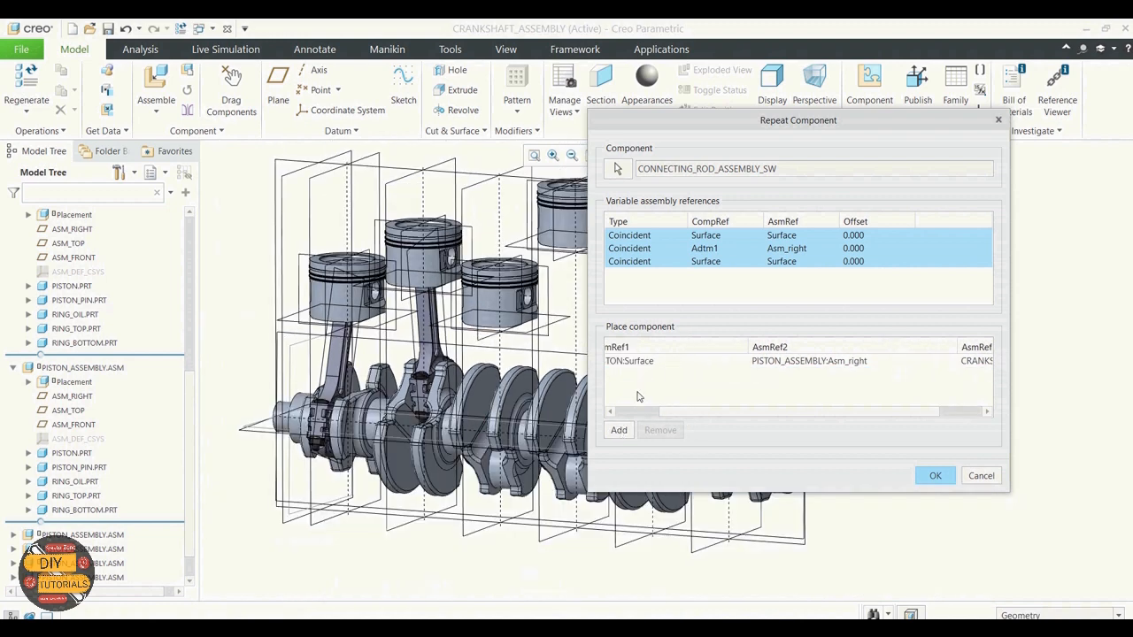
pyautogui.scroll(-3, 524, 372)
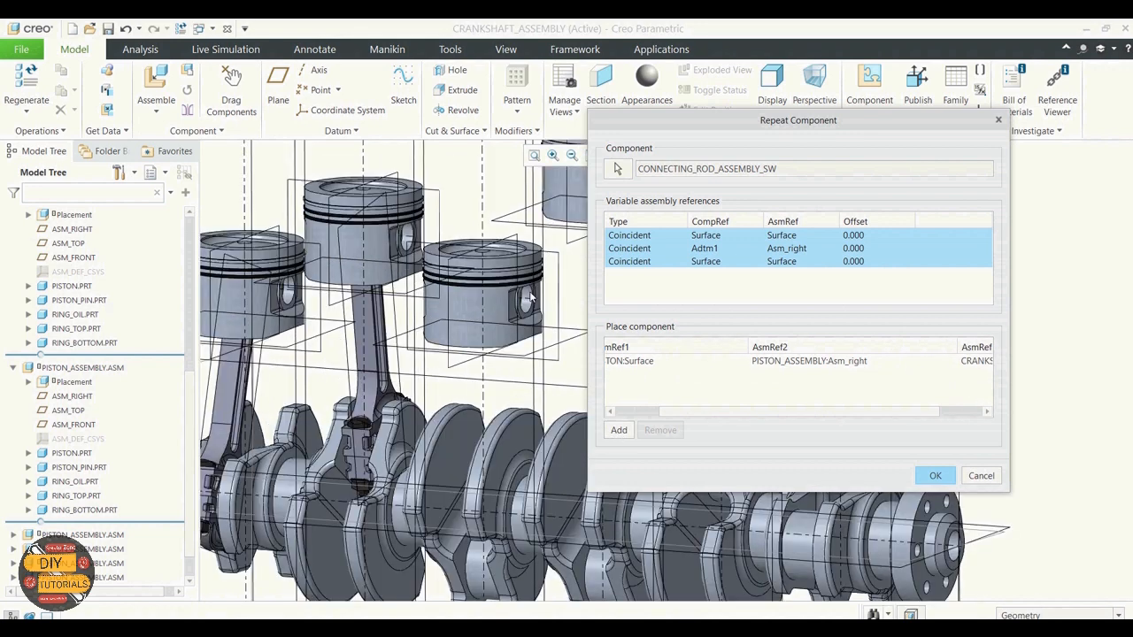
pyautogui.click(513, 304)
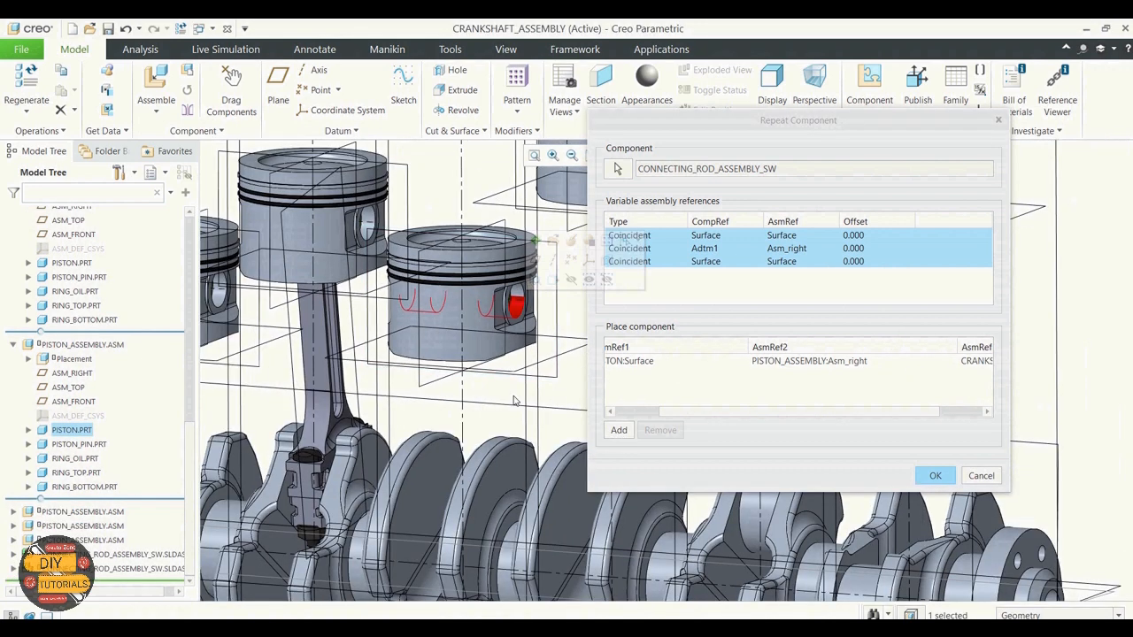
pyautogui.keyDown('ctrl'); pyautogui.click(421, 317); pyautogui.keyUp('ctrl')
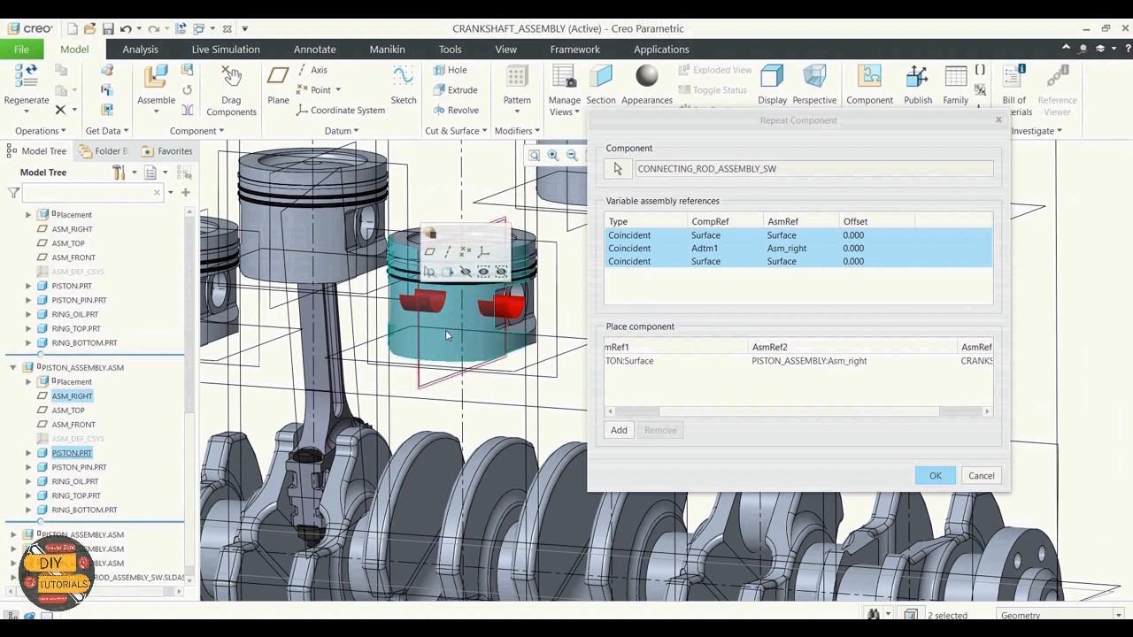
pyautogui.scroll(-3, 514, 391)
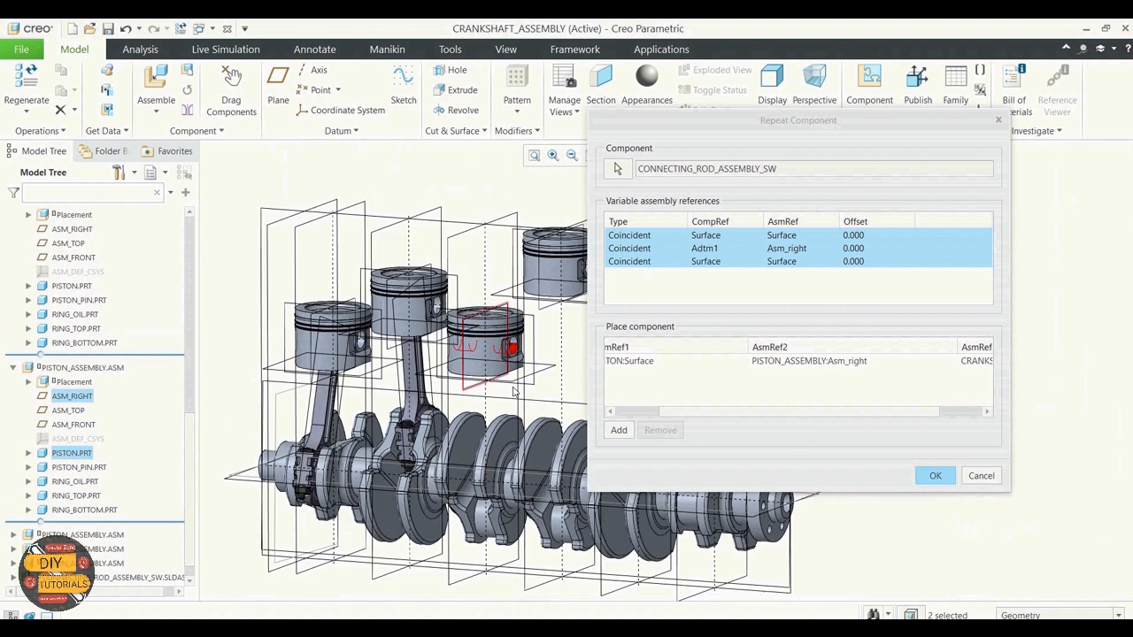
pyautogui.scroll(-3, 490, 444)
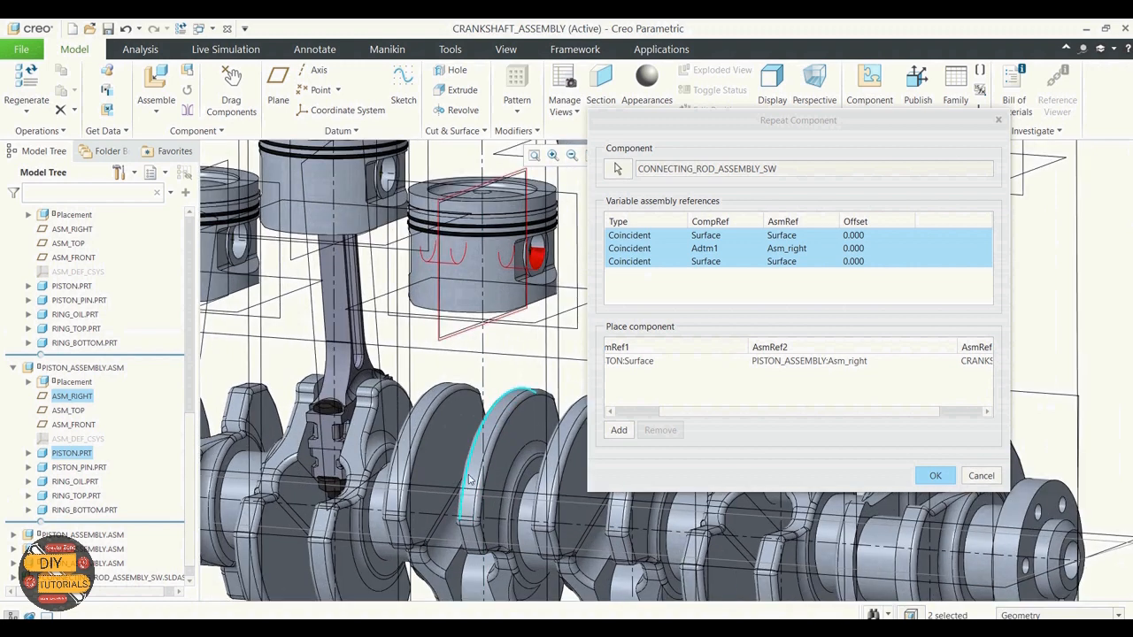
pyautogui.scroll(3, 476, 358)
pyautogui.scroll(2, 475, 469)
pyautogui.click(476, 485)
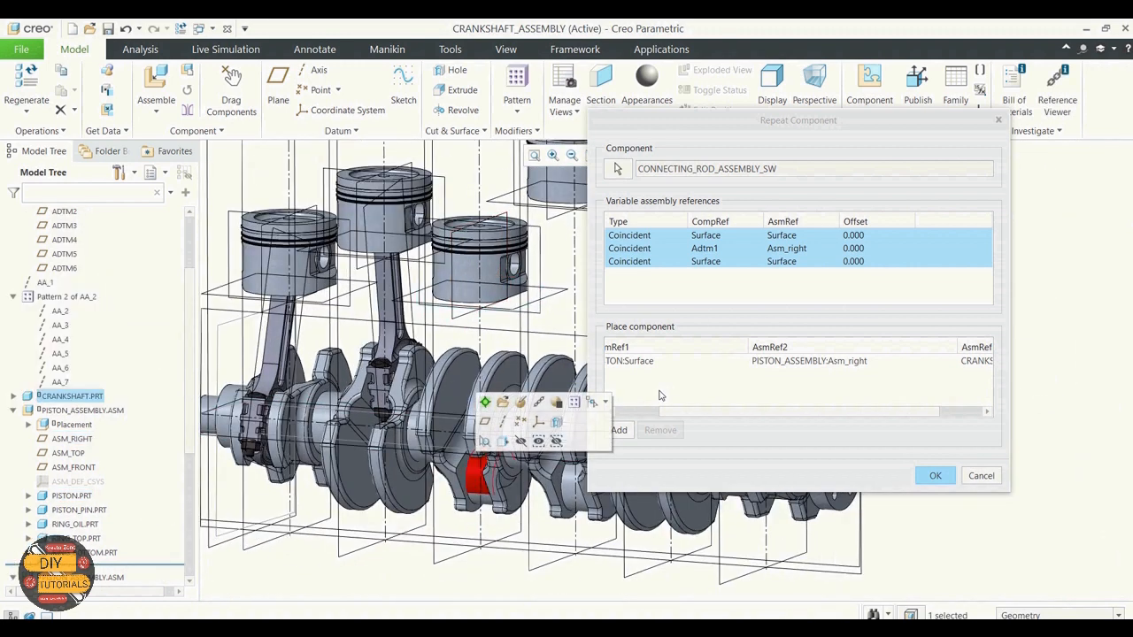
# Step: Add a repeated rod on the third piston using its pin bore, its ASM_RIGHT plane and the third crankpin surface
pyautogui.click(620, 430)
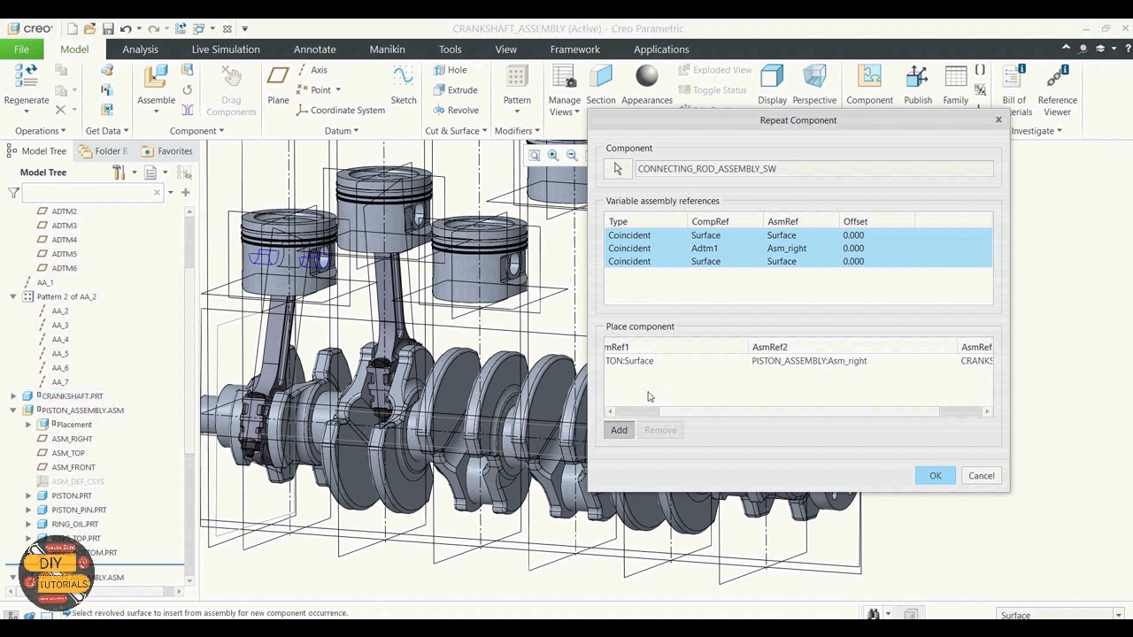
pyautogui.click(520, 271)
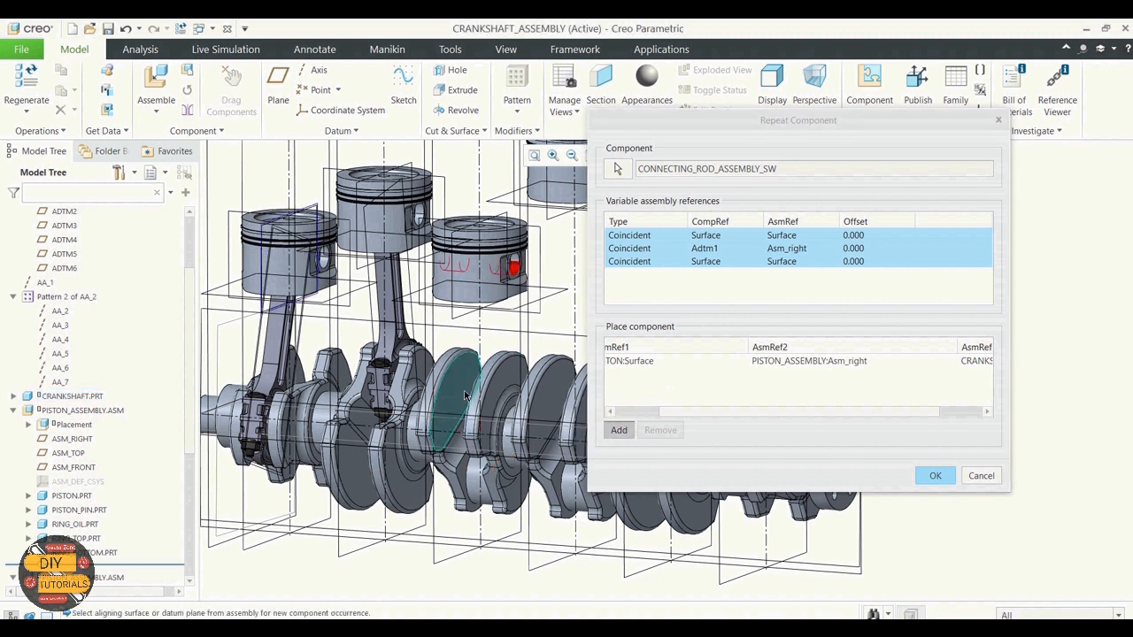
pyautogui.click(454, 284)
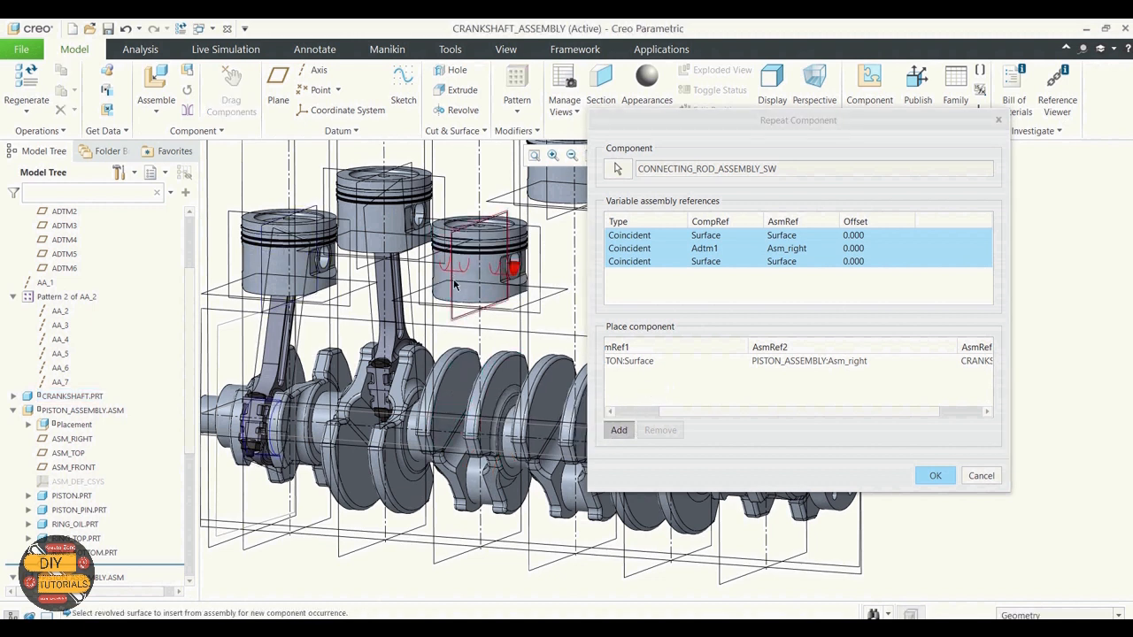
pyautogui.click(476, 479)
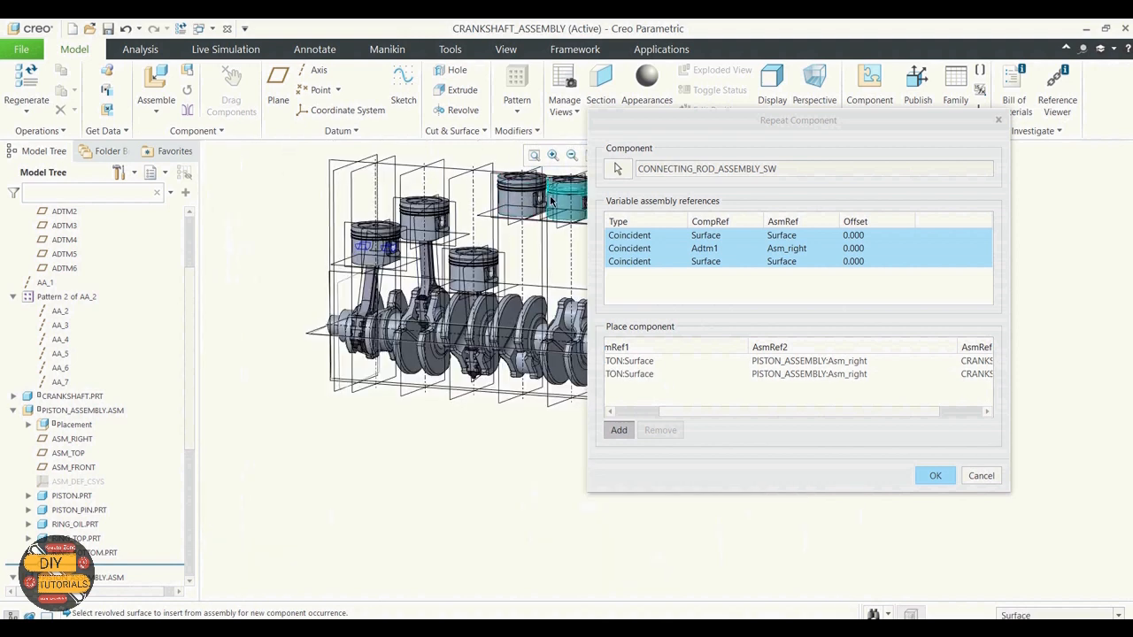
# Step: Place a repeated rod on the fourth piston using its pin bore, its ASM_RIGHT plane and the fourth crankpin surface
pyautogui.scroll(3, 527, 247)
pyautogui.scroll(3, 540, 211)
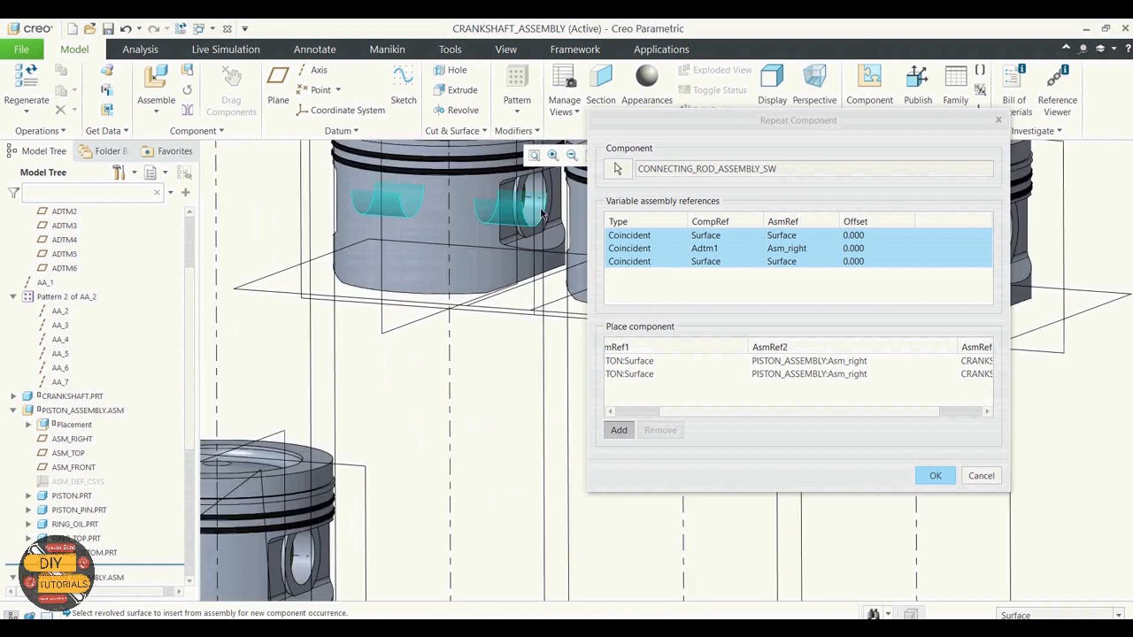
pyautogui.scroll(-4, 535, 217)
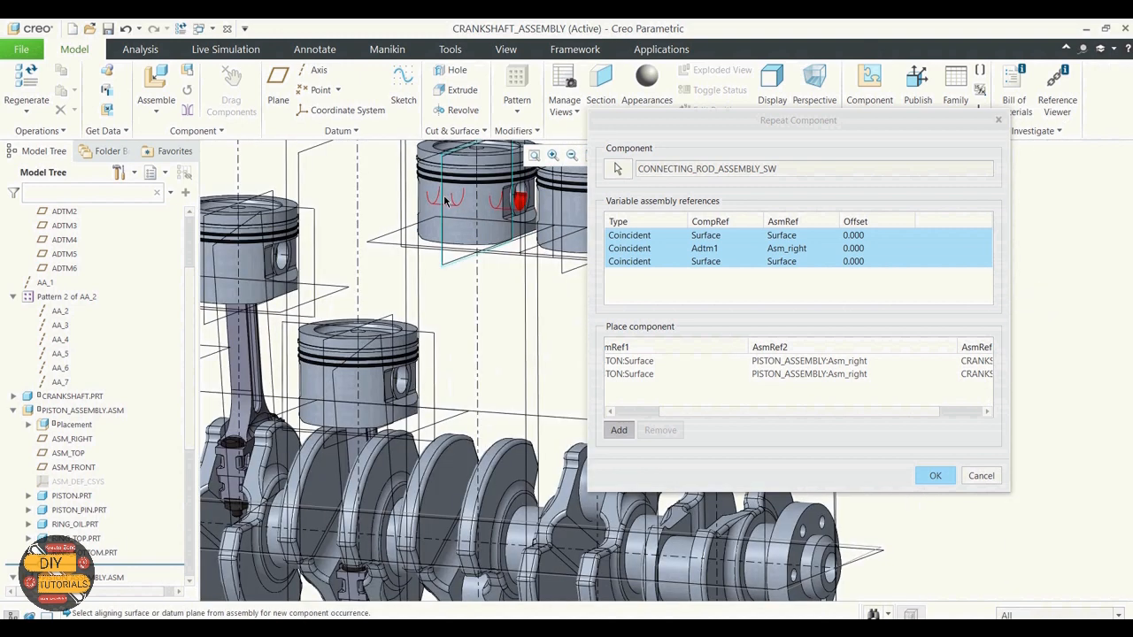
pyautogui.scroll(-3, 486, 339)
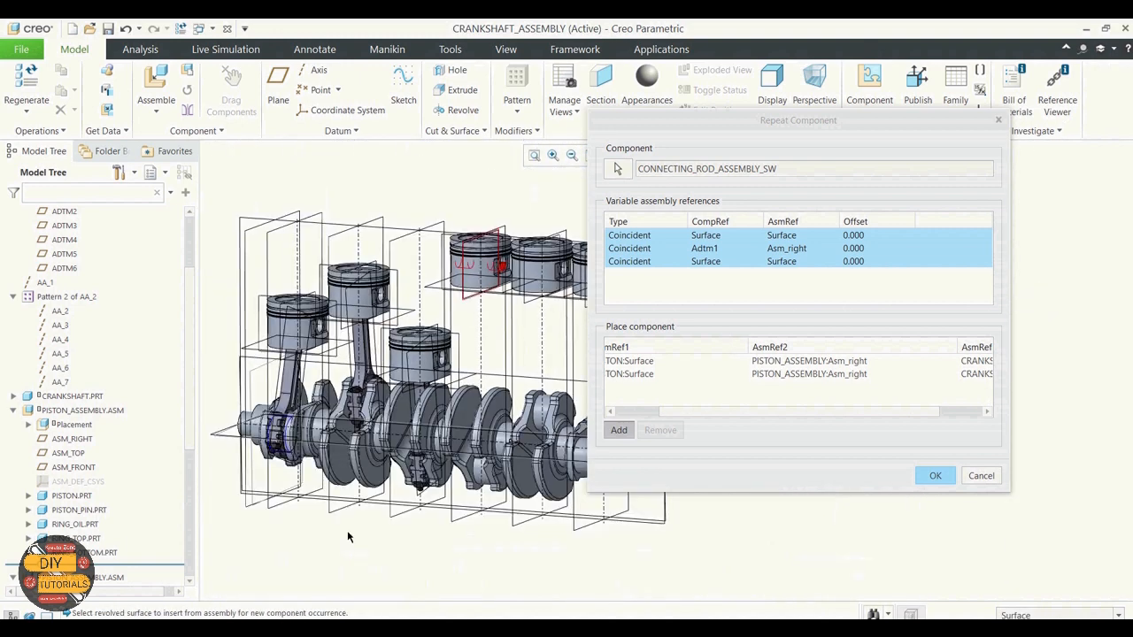
pyautogui.moveTo(421, 485); pyautogui.dragTo(481, 507, button='middle')
pyautogui.click(482, 469)
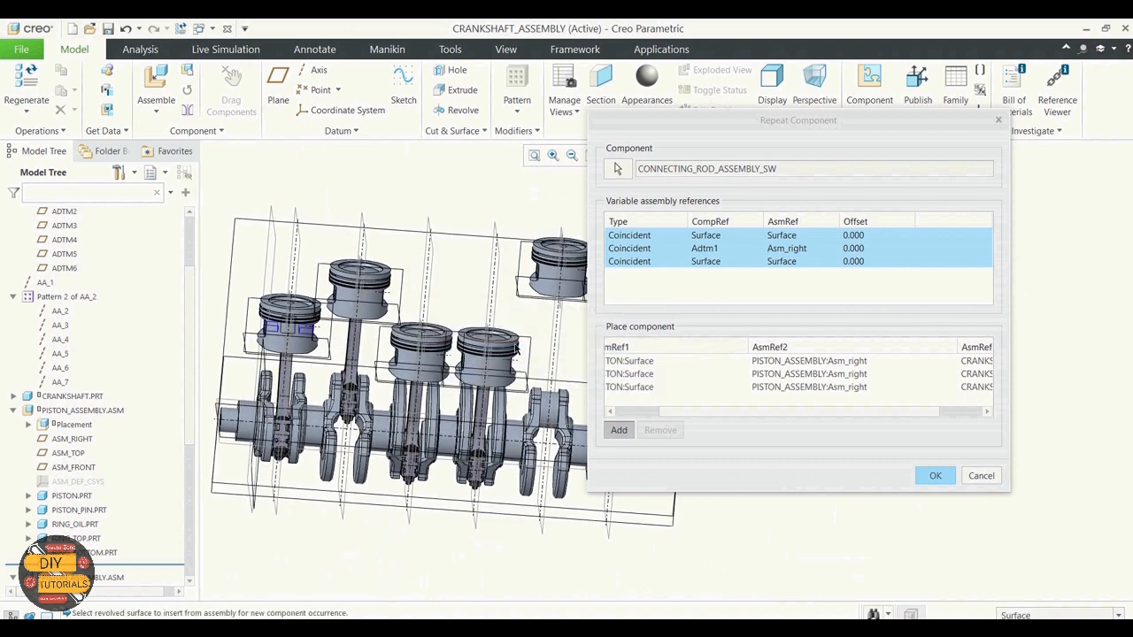
# Step: Try to place a repeated rod on the fifth piston using its pin bore, its ASM_RIGHT plane and the adjacent crankshaft main journal surface
pyautogui.moveTo(504, 257); pyautogui.dragTo(469, 251, button='middle')
pyautogui.scroll(3, 470, 251)
pyautogui.scroll(-5, 501, 251)
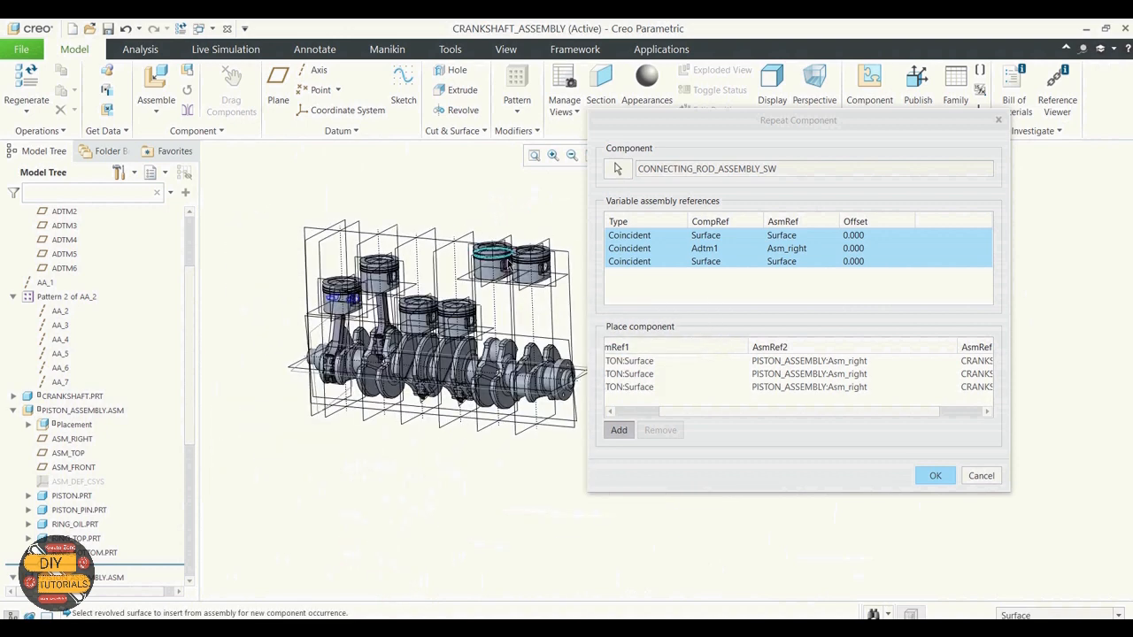
pyautogui.scroll(-3, 510, 277)
pyautogui.click(440, 252)
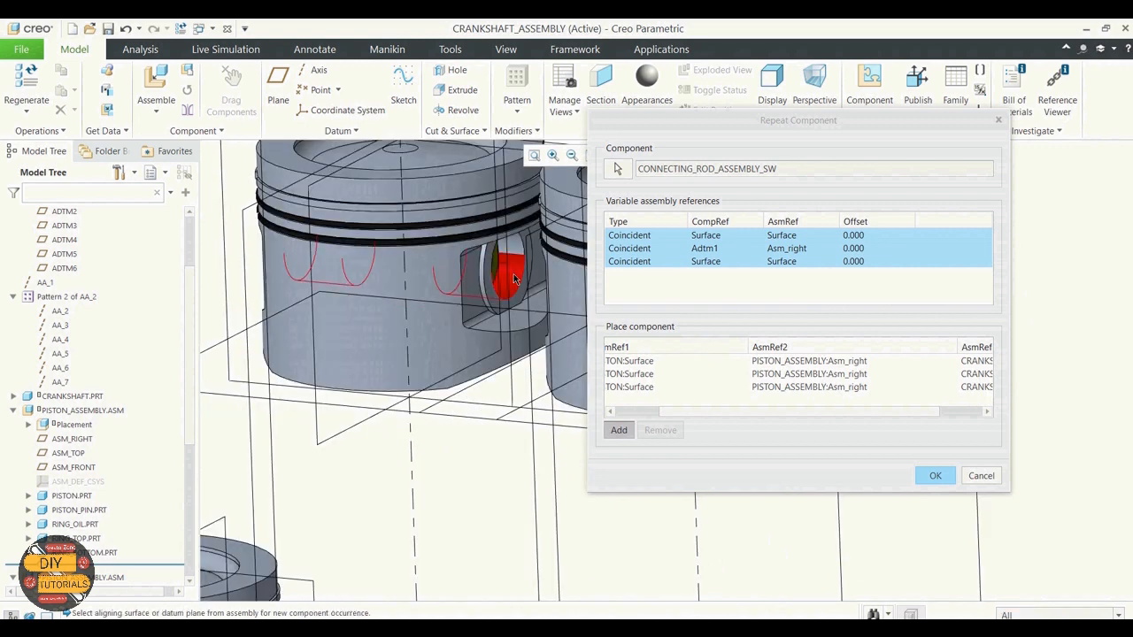
pyautogui.scroll(3, 486, 328)
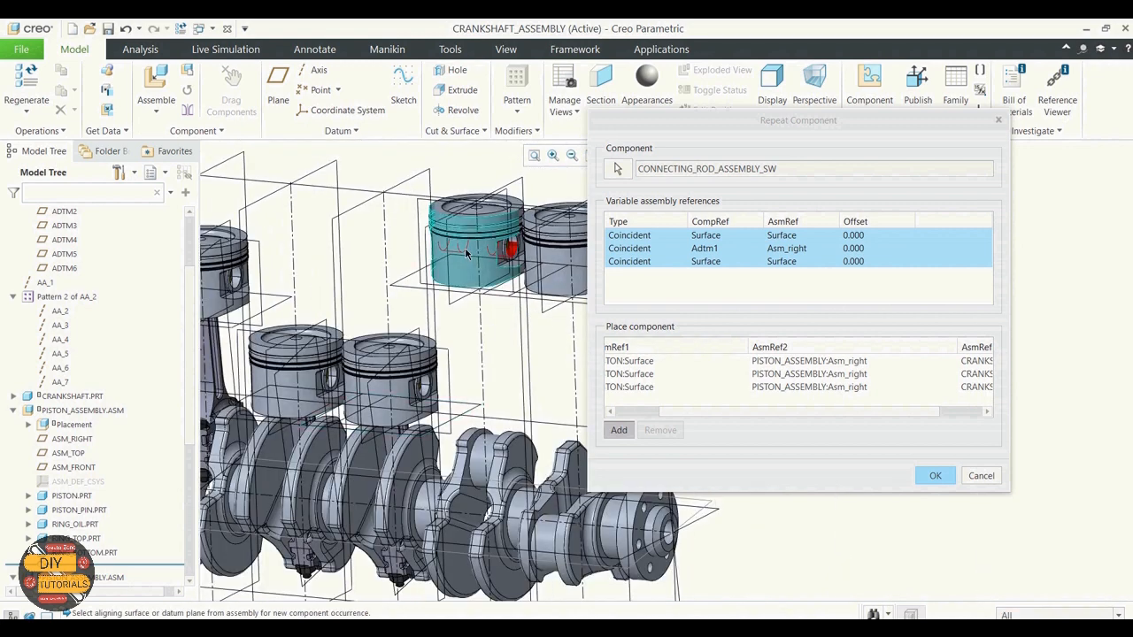
pyautogui.click(453, 302)
pyautogui.scroll(2, 478, 283)
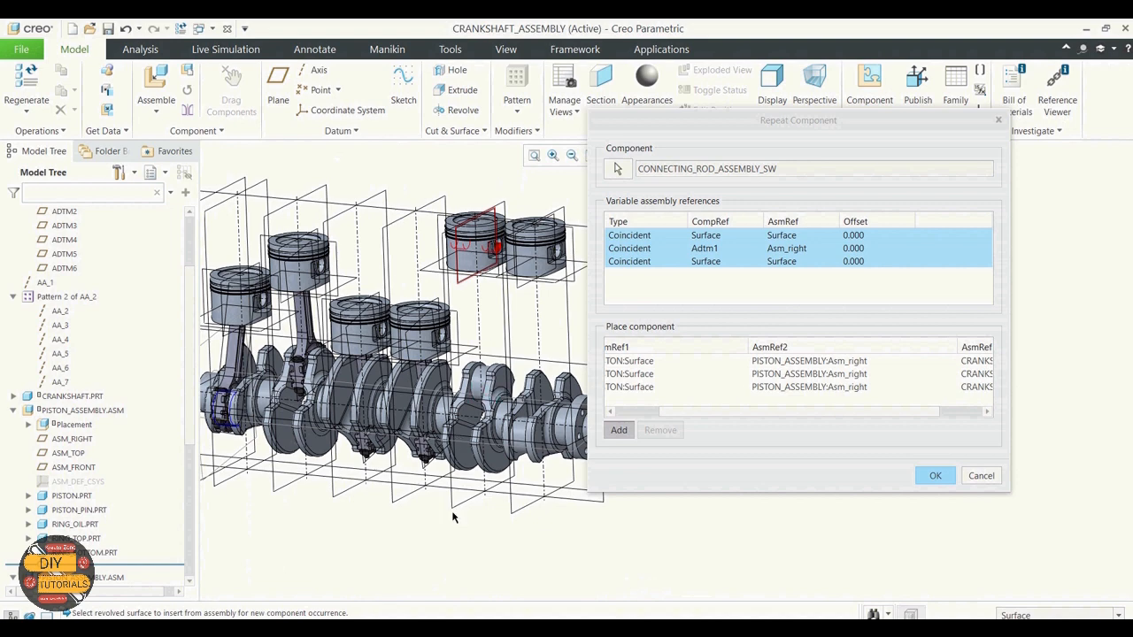
pyautogui.moveTo(452, 518); pyautogui.dragTo(479, 512, button='middle')
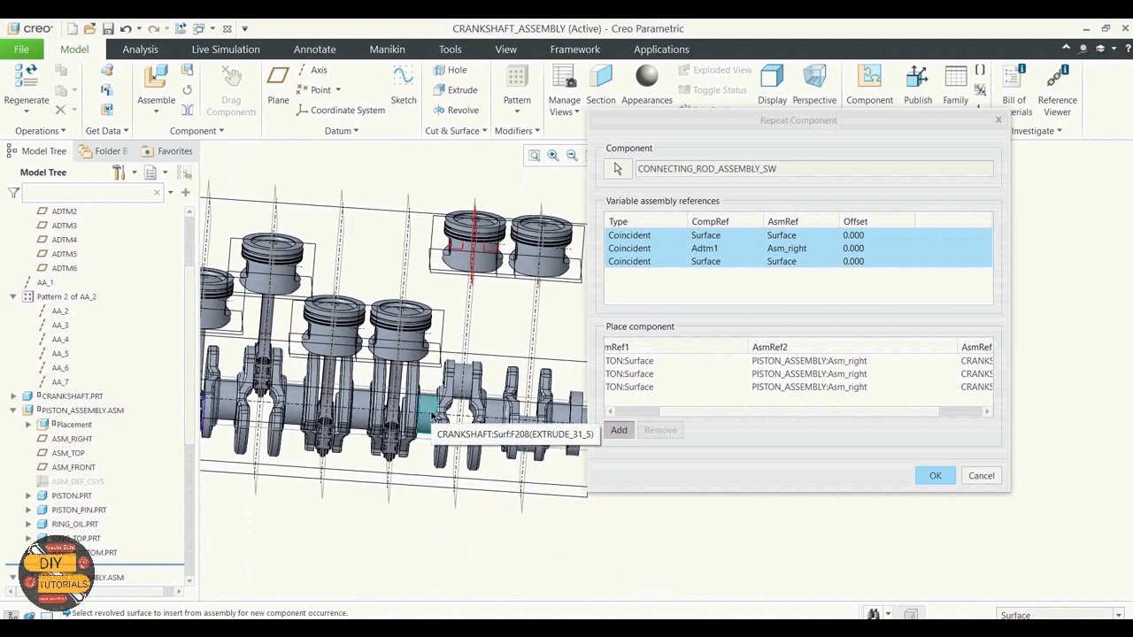
pyautogui.click(432, 415)
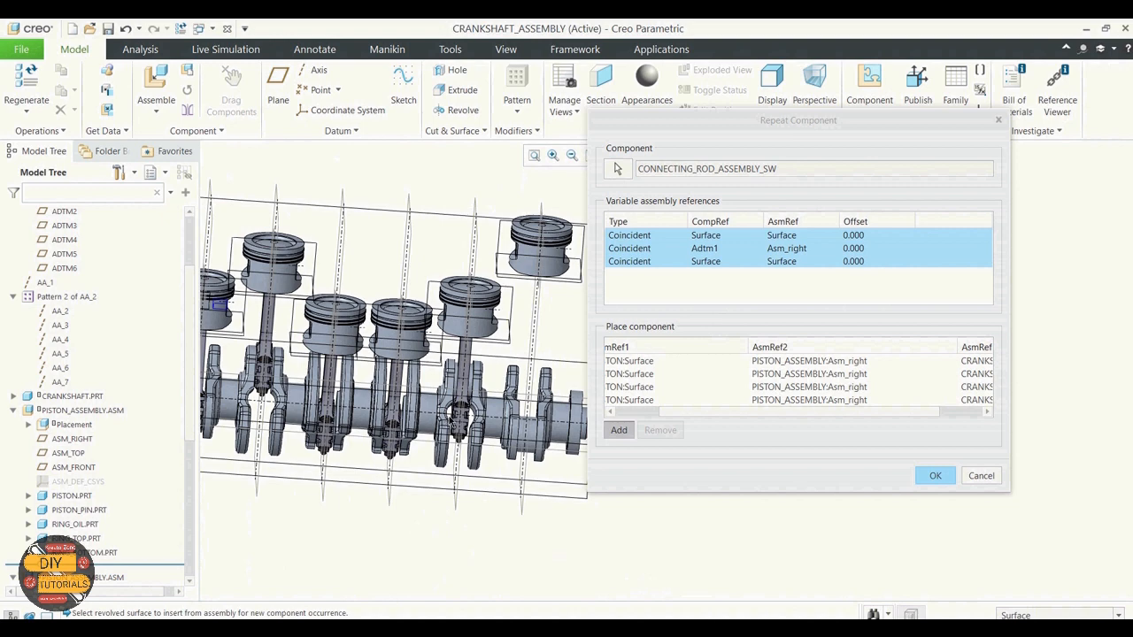
# Step: Remove the fifth piston's rod occurrence, entry 4, from the repeated placements
pyautogui.moveTo(493, 497); pyautogui.dragTo(490, 539, button='middle')
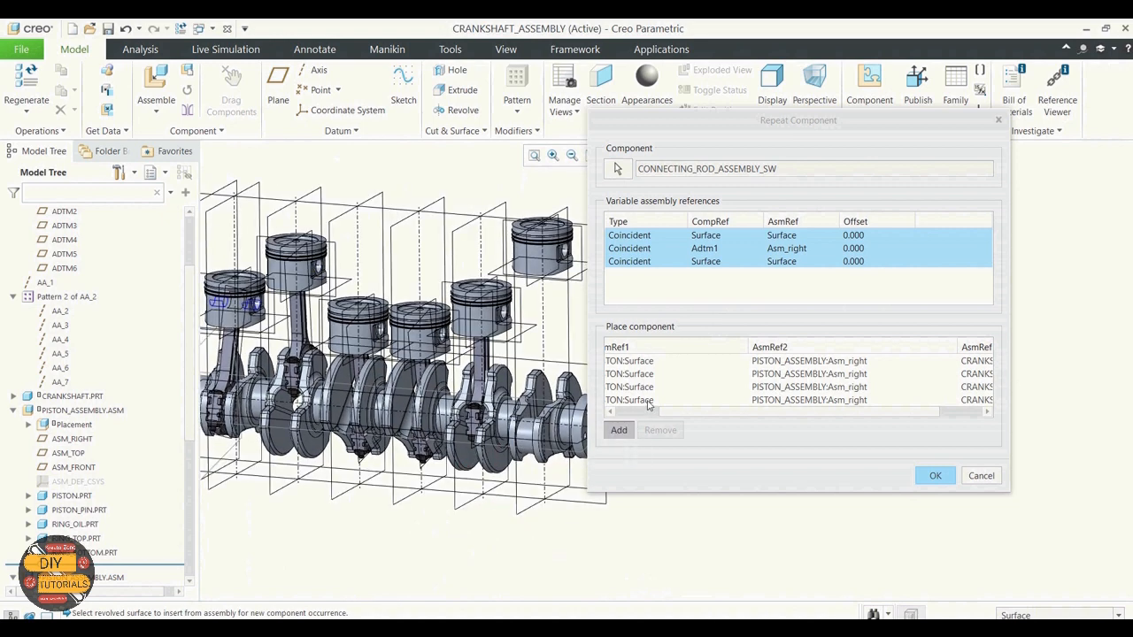
pyautogui.click(649, 402)
pyautogui.click(660, 430)
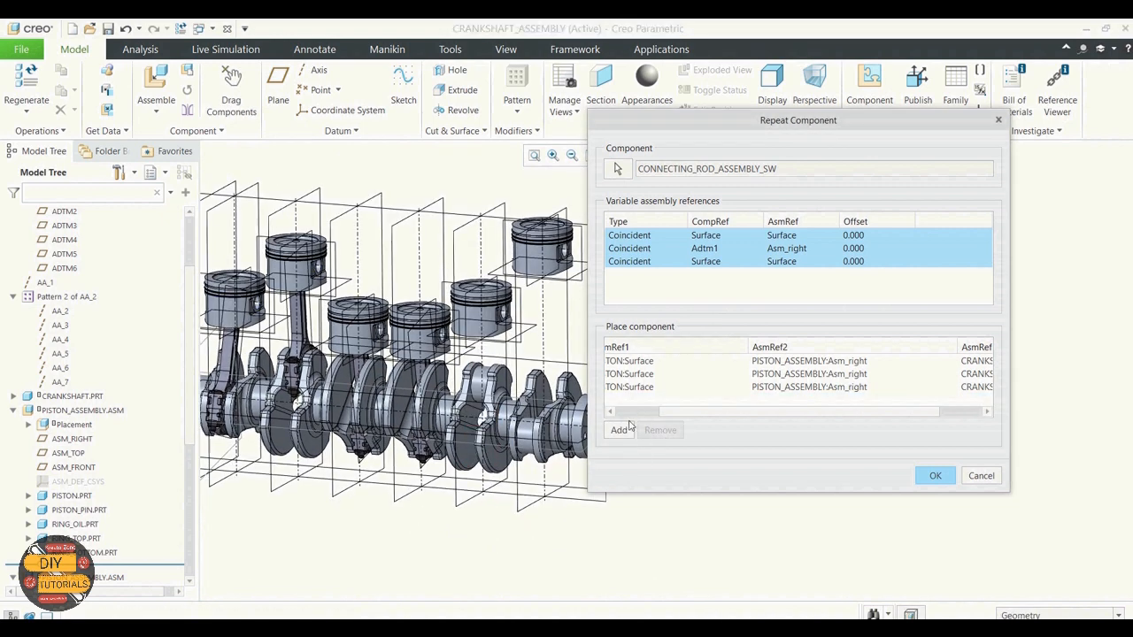
pyautogui.scroll(3, 522, 322)
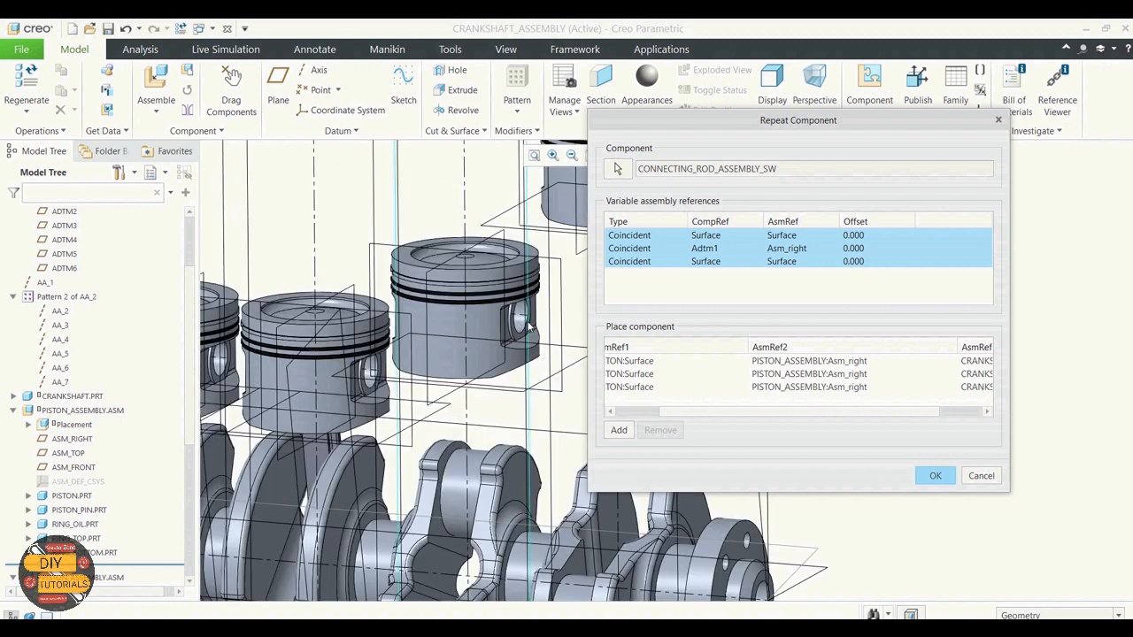
pyautogui.click(520, 321)
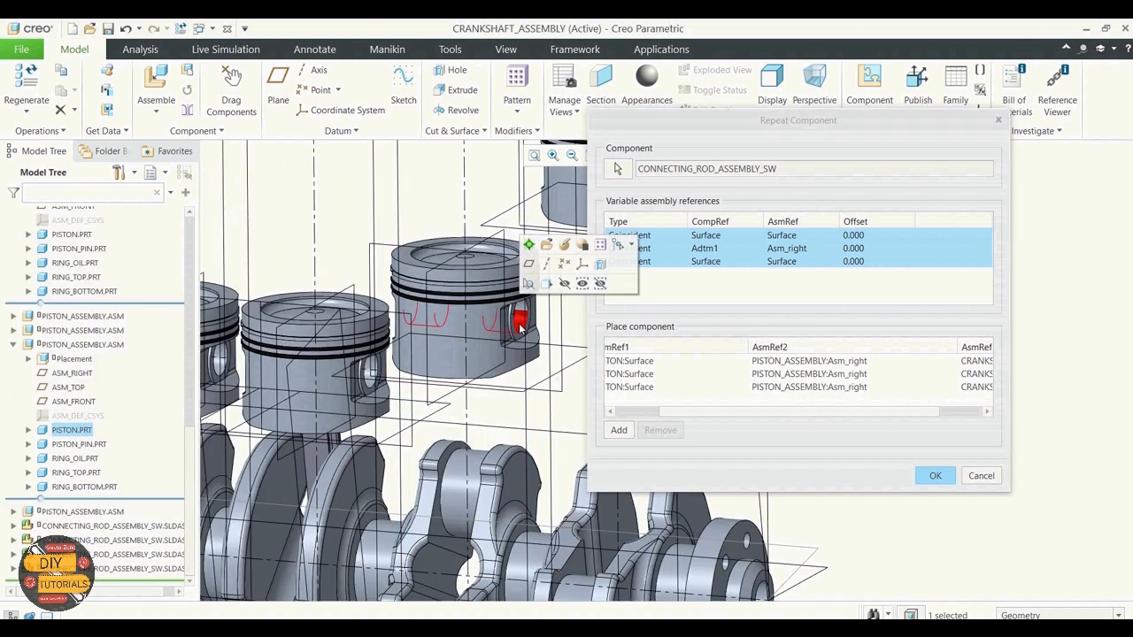
pyautogui.scroll(-3, 471, 315)
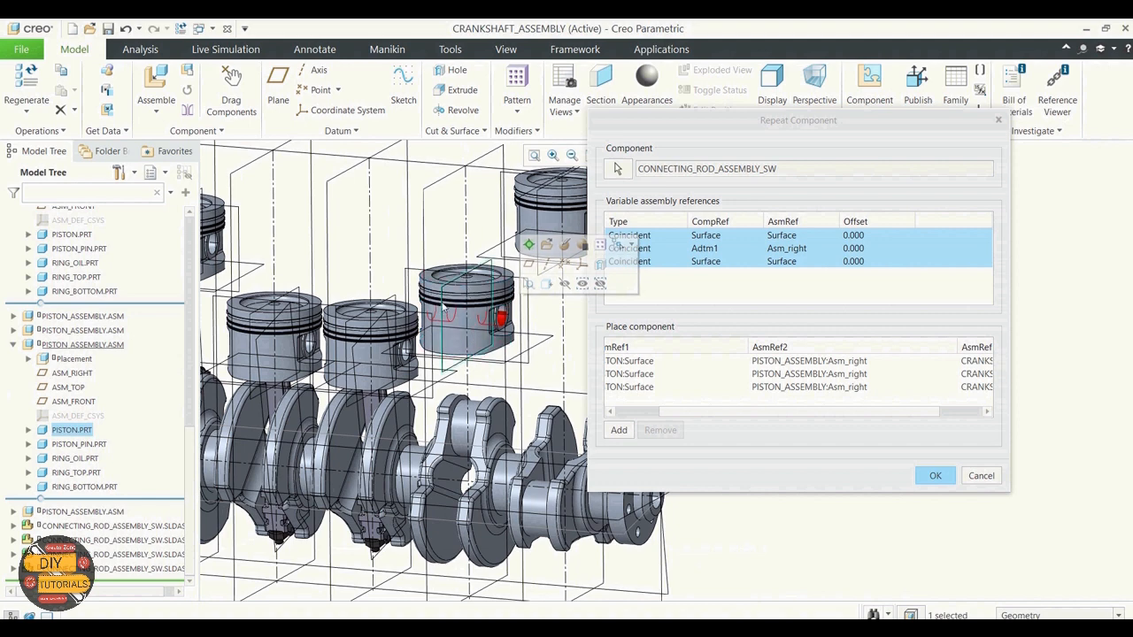
pyautogui.click(446, 311)
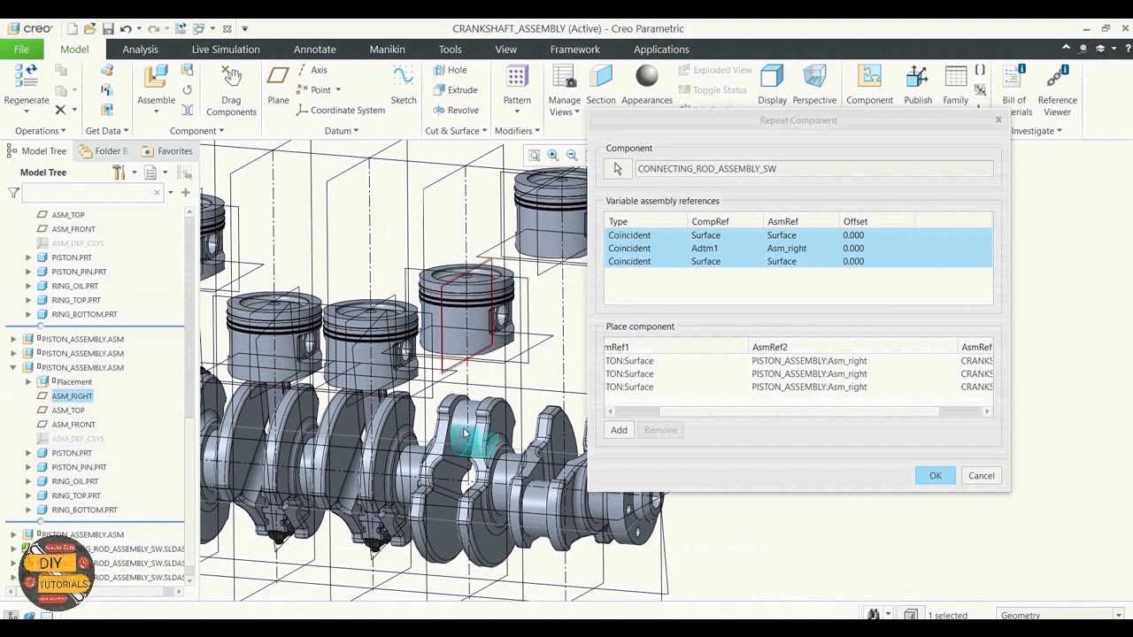
pyautogui.scroll(-3, 460, 432)
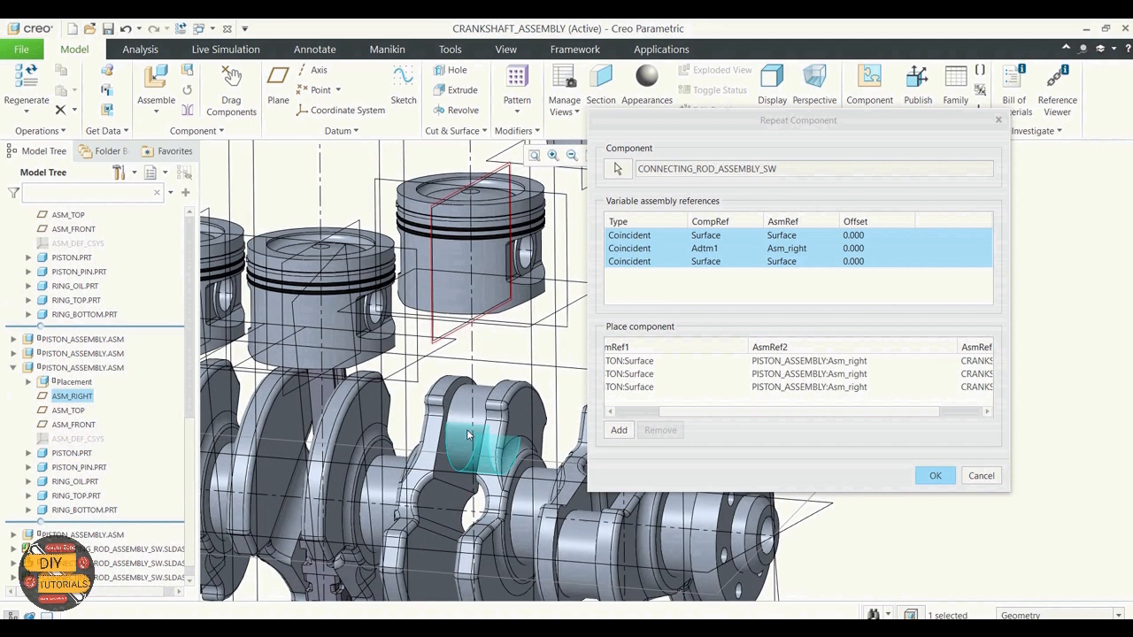
pyautogui.click(467, 429)
pyautogui.scroll(4, 459, 328)
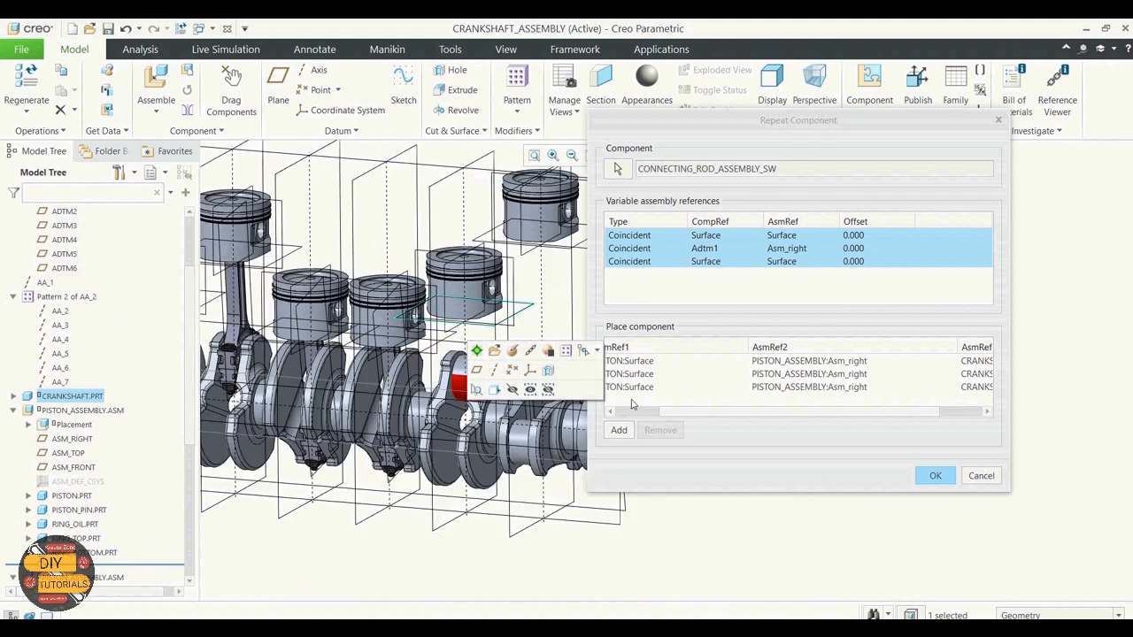
# Step: Add a repeated rod on the fifth piston using its pin bore, its ASM_RIGHT plane and the fifth crankpin surface
pyautogui.click(619, 431)
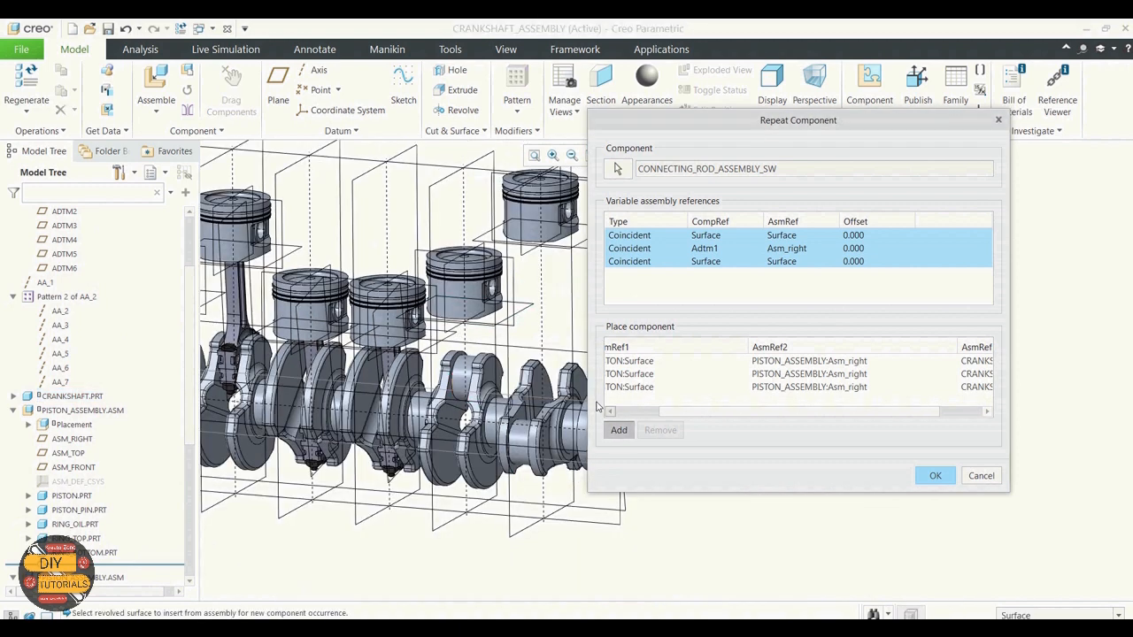
pyautogui.click(482, 298)
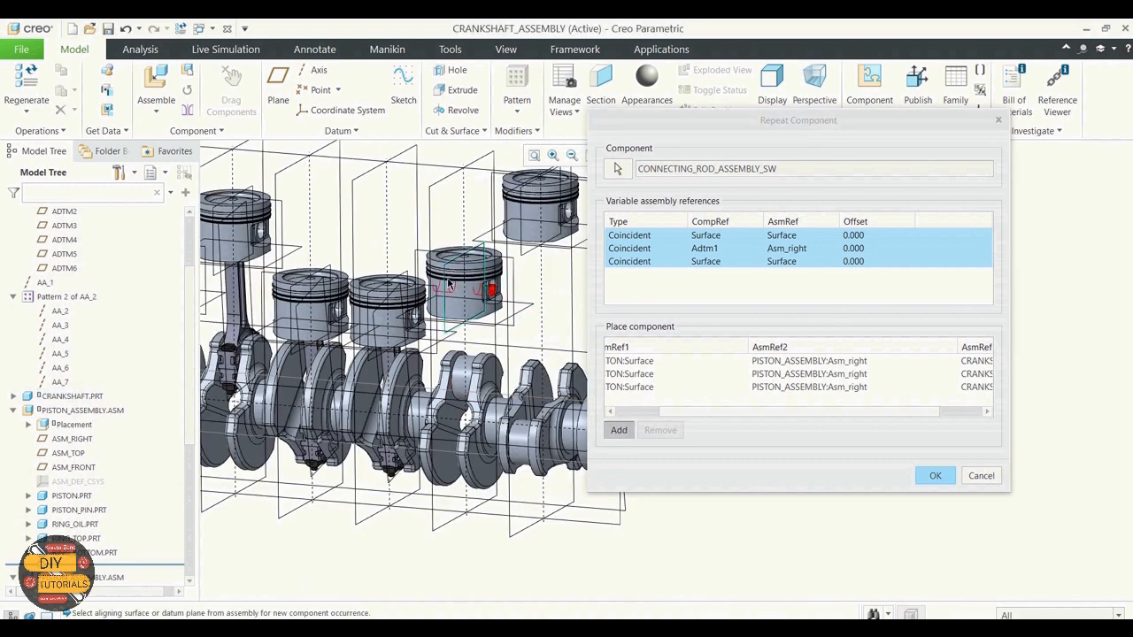
pyautogui.click(449, 283)
pyautogui.click(461, 376)
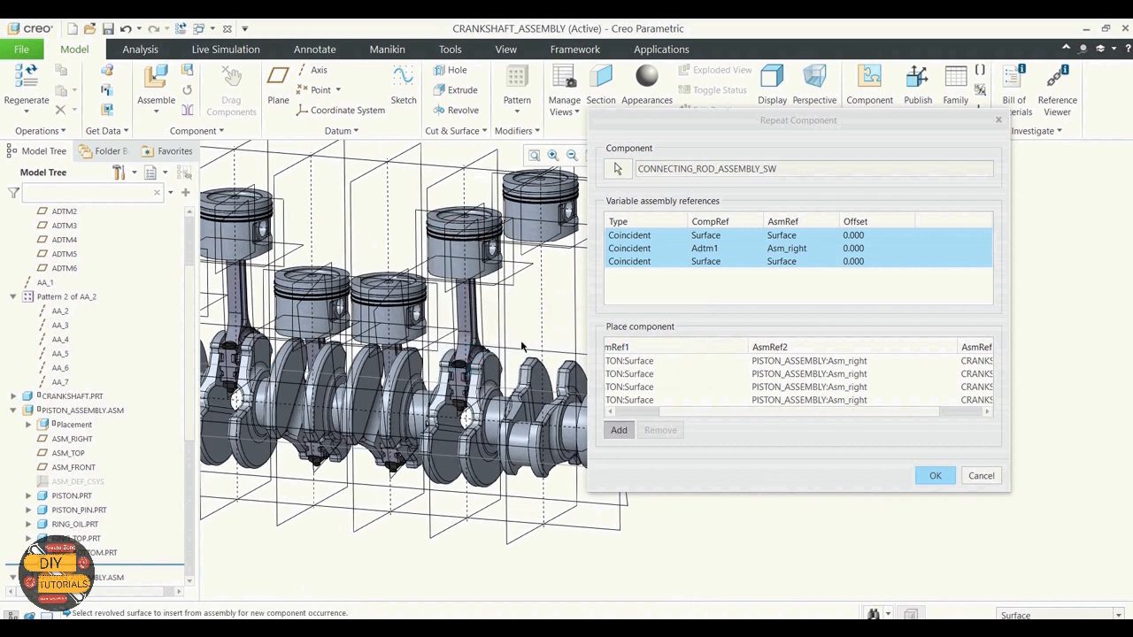
# Step: Place a repeated rod on the sixth piston using its pin bore, ASM_RIGHT plane and the sixth crankpin surface, and accept all repeated rods
pyautogui.scroll(3, 456, 258)
pyautogui.scroll(-3, 504, 251)
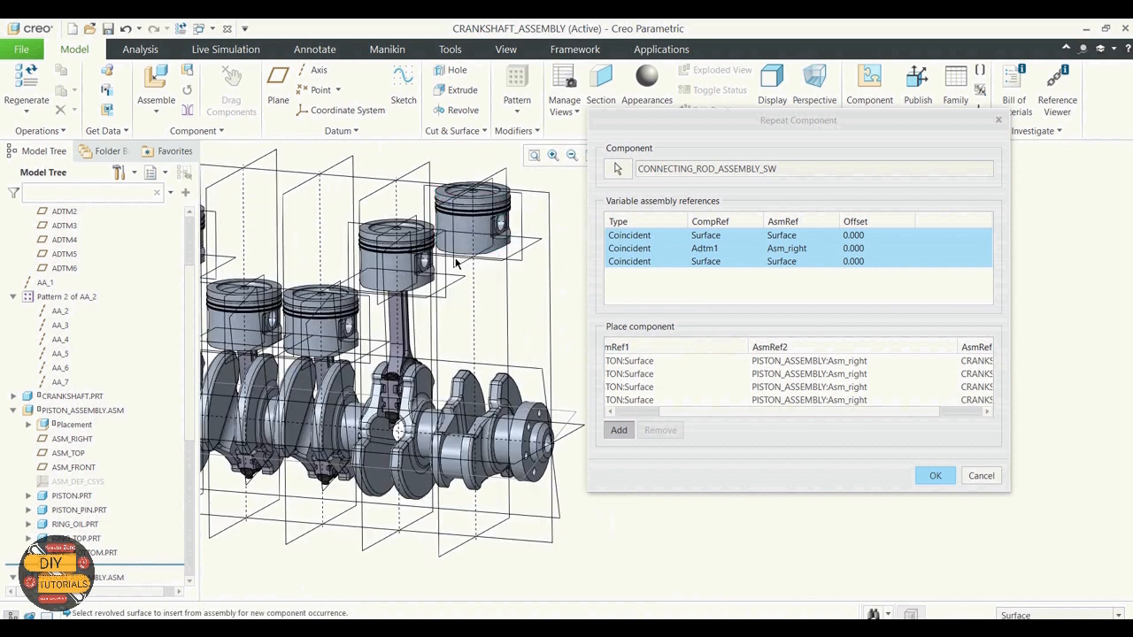
pyautogui.click(643, 413)
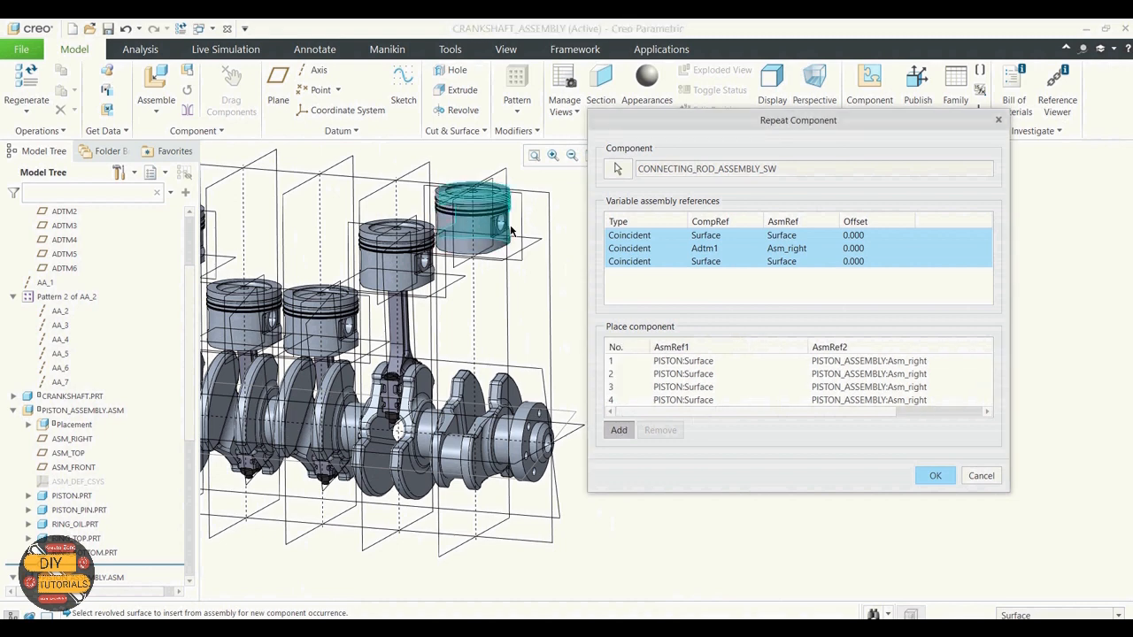
pyautogui.scroll(-4, 474, 217)
pyautogui.click(503, 257)
pyautogui.scroll(4, 500, 234)
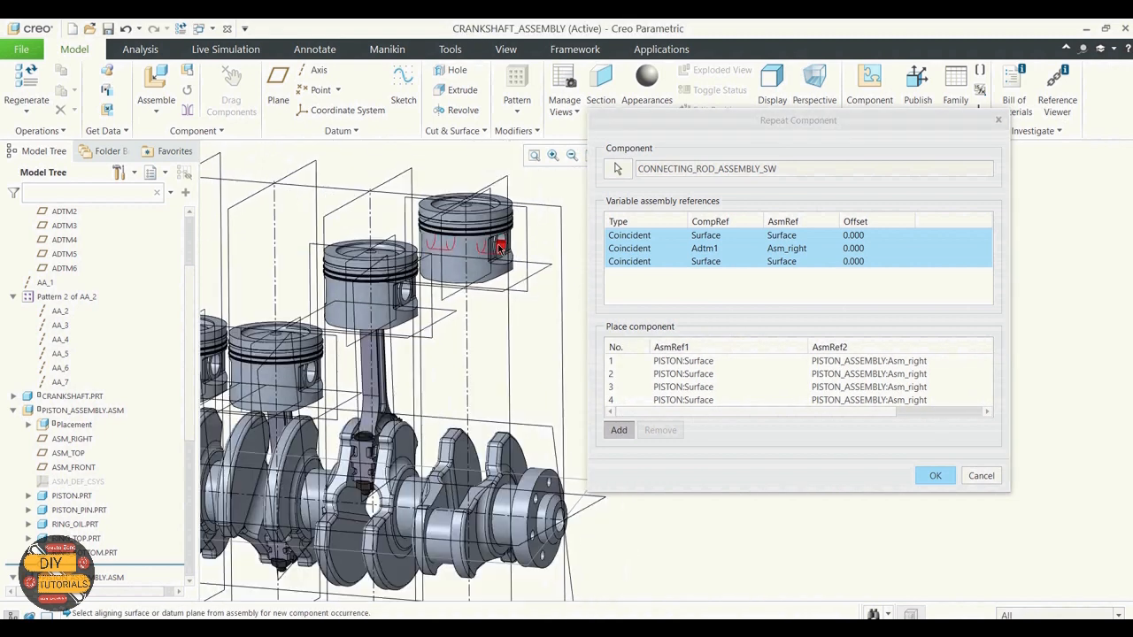
pyautogui.click(491, 195)
pyautogui.scroll(2, 540, 251)
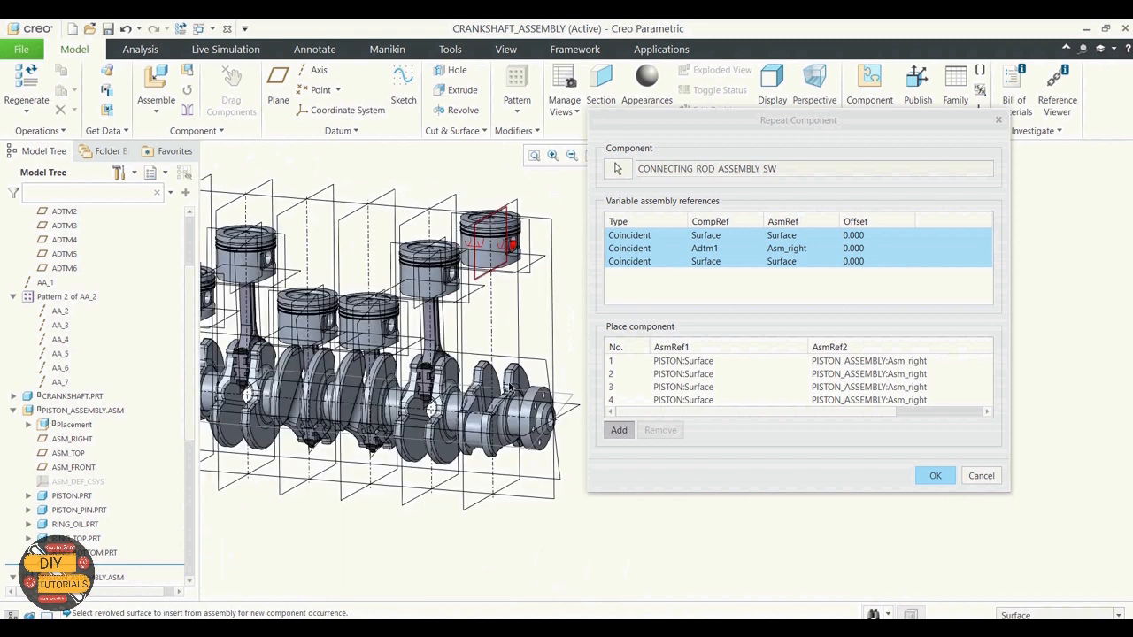
pyautogui.moveTo(555, 318)
pyautogui.mouseDown(button='middle')
pyautogui.moveTo(579, 309)
pyautogui.moveTo(579, 328)
pyautogui.moveTo(596, 326)
pyautogui.moveTo(563, 310)
pyautogui.moveTo(572, 307)
pyautogui.moveTo(543, 311)
pyautogui.moveTo(557, 314)
pyautogui.mouseUp(button='middle')
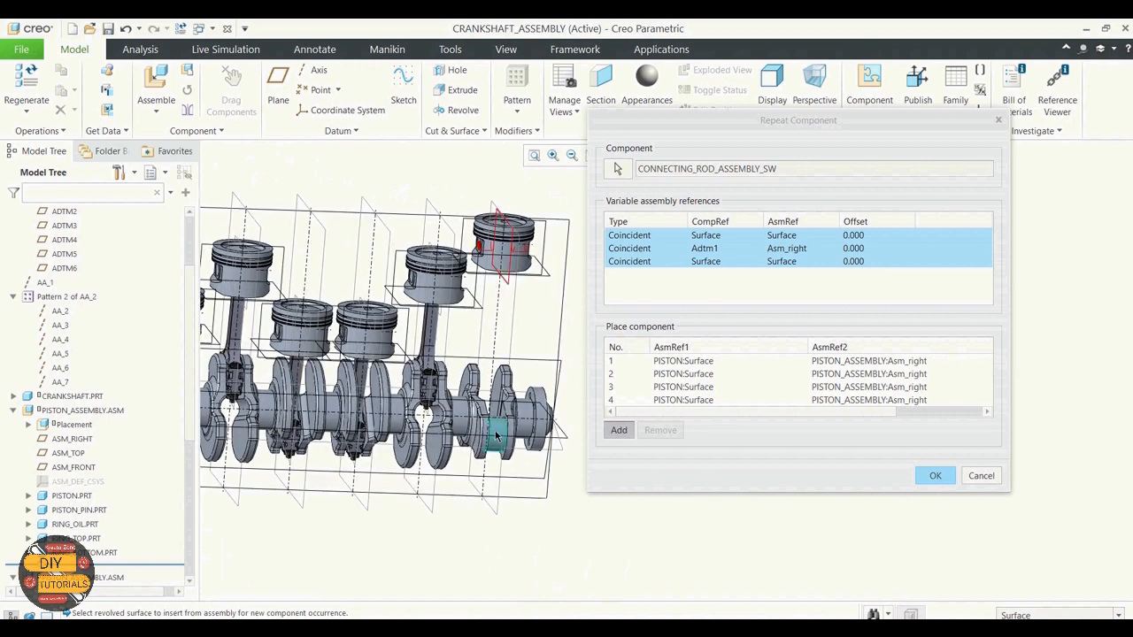
pyautogui.scroll(-4, 573, 256)
pyautogui.moveTo(399, 455); pyautogui.dragTo(353, 447, button='middle')
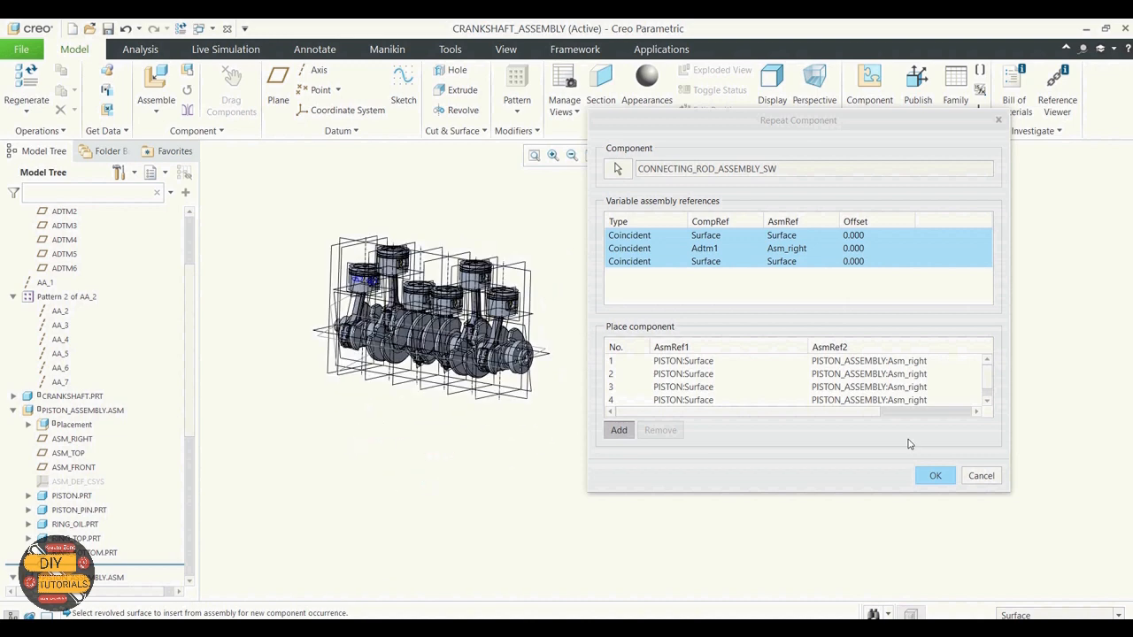
pyautogui.click(936, 475)
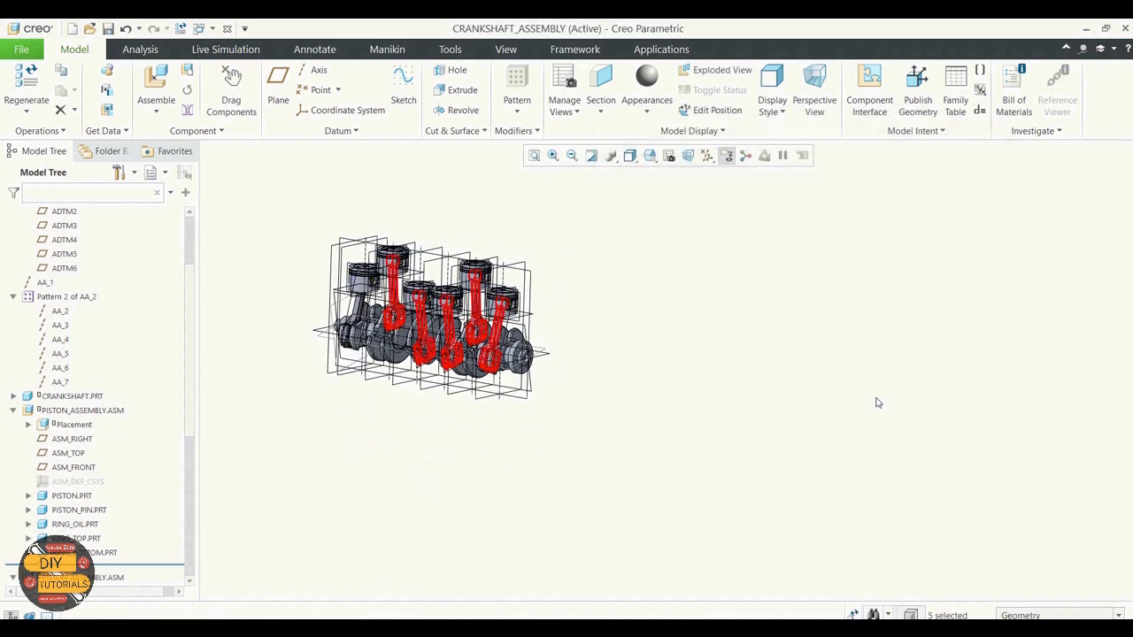
pyautogui.click(899, 320)
# Step: Turn off the display of all datum entities, including axes and planes, in the assembly view
pyautogui.scroll(1, 780, 334)
pyautogui.scroll(-5, 431, 271)
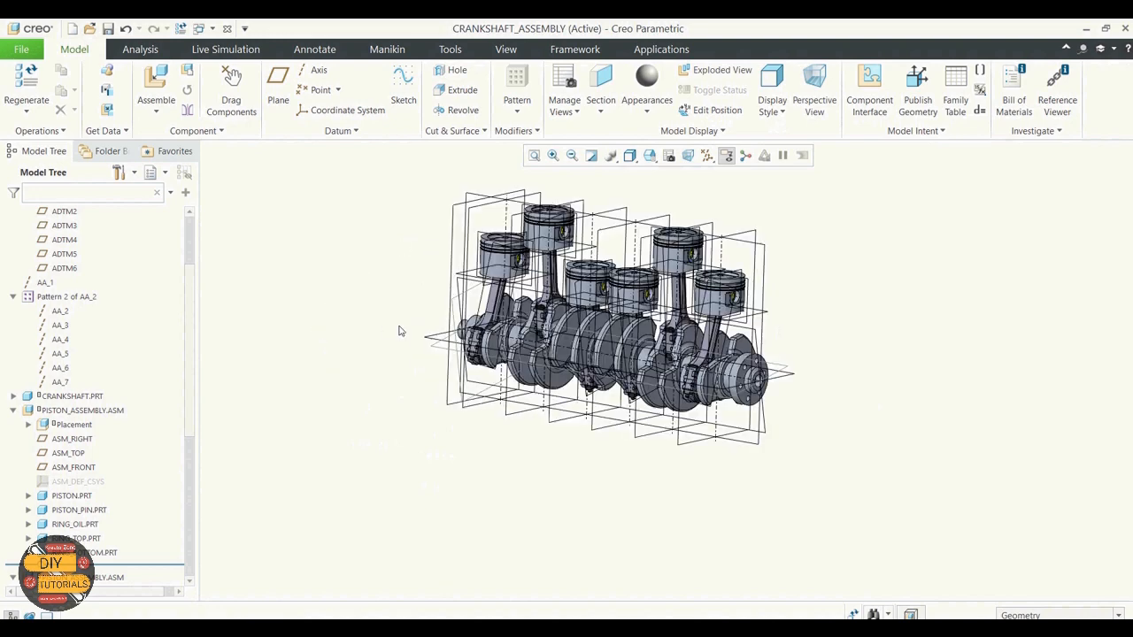
pyautogui.moveTo(432, 273); pyautogui.dragTo(463, 278, button='middle')
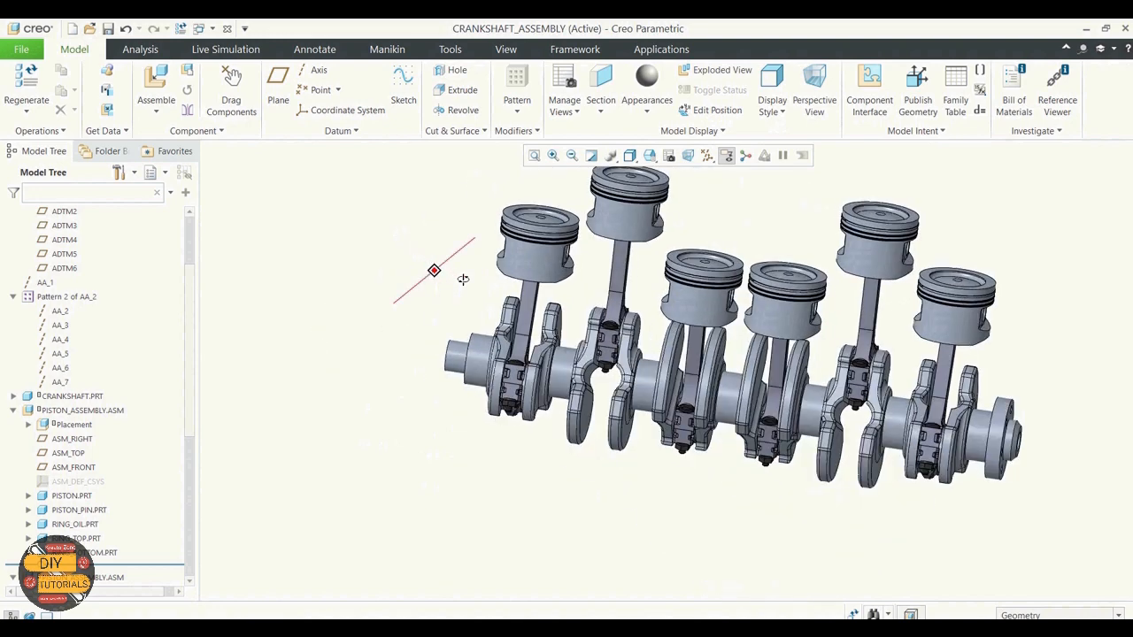
pyautogui.click(708, 157)
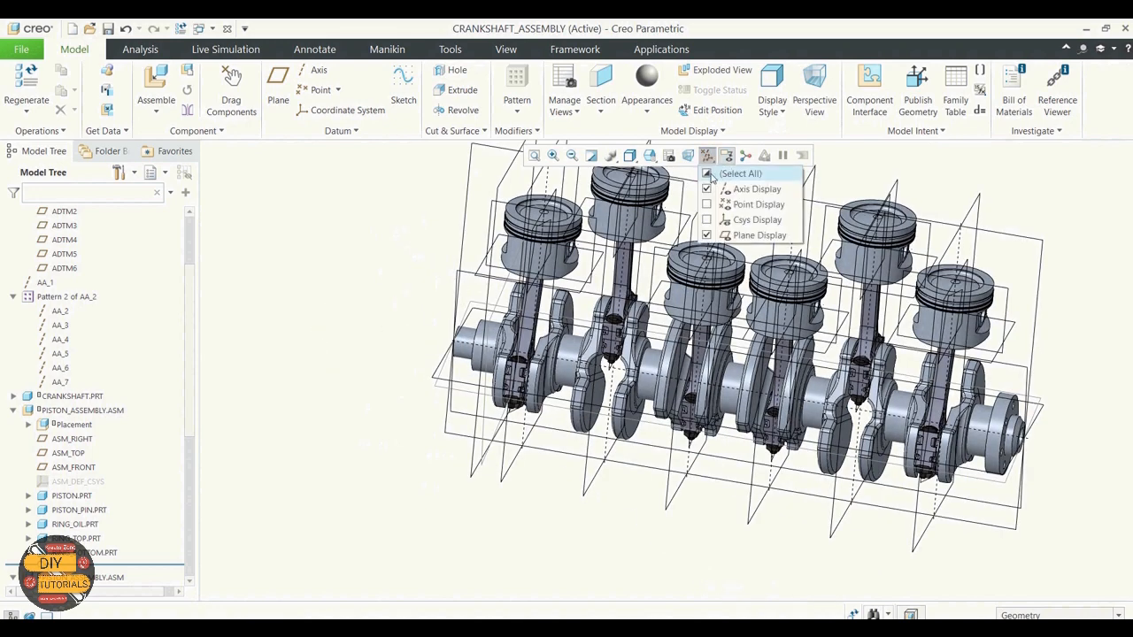
pyautogui.click(708, 175)
# Step: Regenerate the completed assembly and save it as CRANKSHAFT_ASSEMBLY.ASM in the Exercise 3 folder
pyautogui.scroll(2, 573, 470)
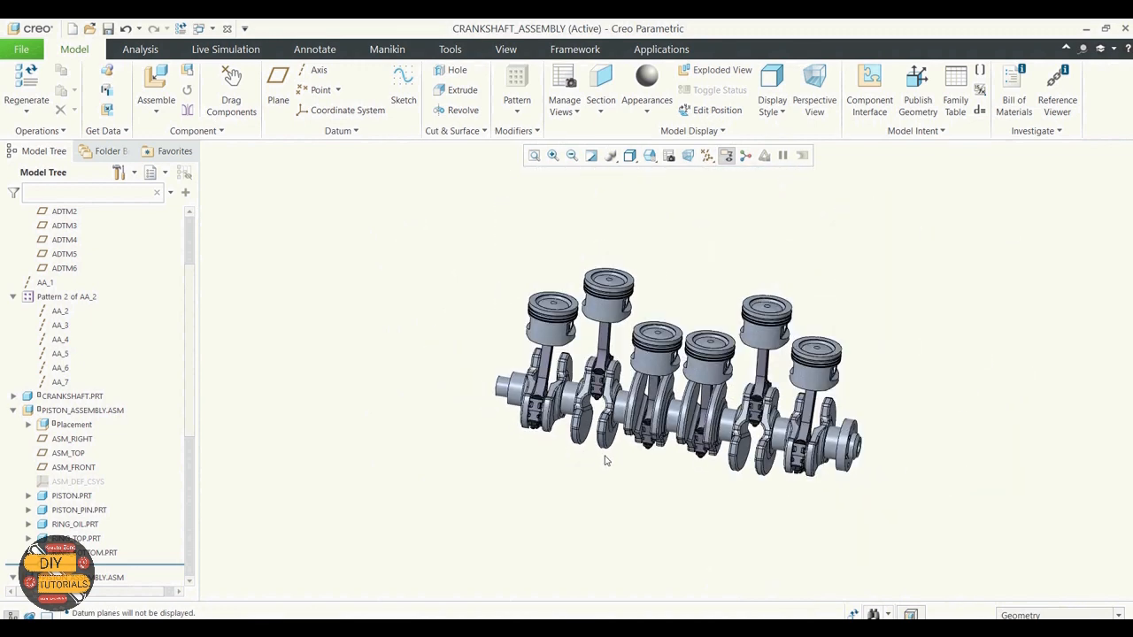
pyautogui.moveTo(605, 460); pyautogui.dragTo(582, 441, button='middle')
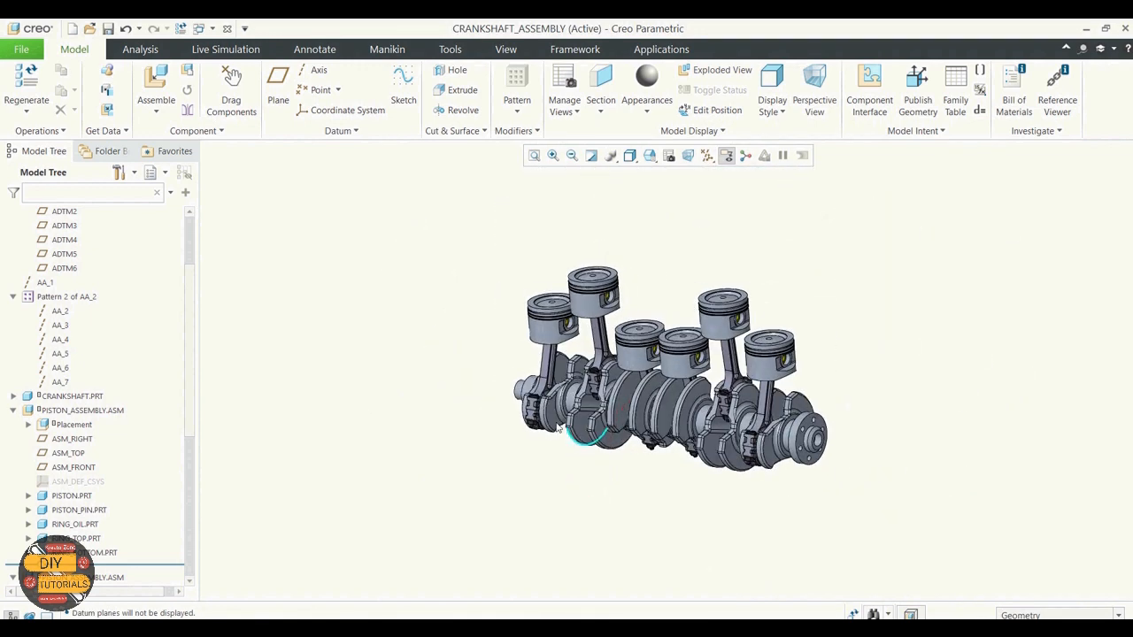
pyautogui.scroll(-3, 558, 428)
pyautogui.scroll(2, 533, 379)
pyautogui.scroll(-1, 544, 380)
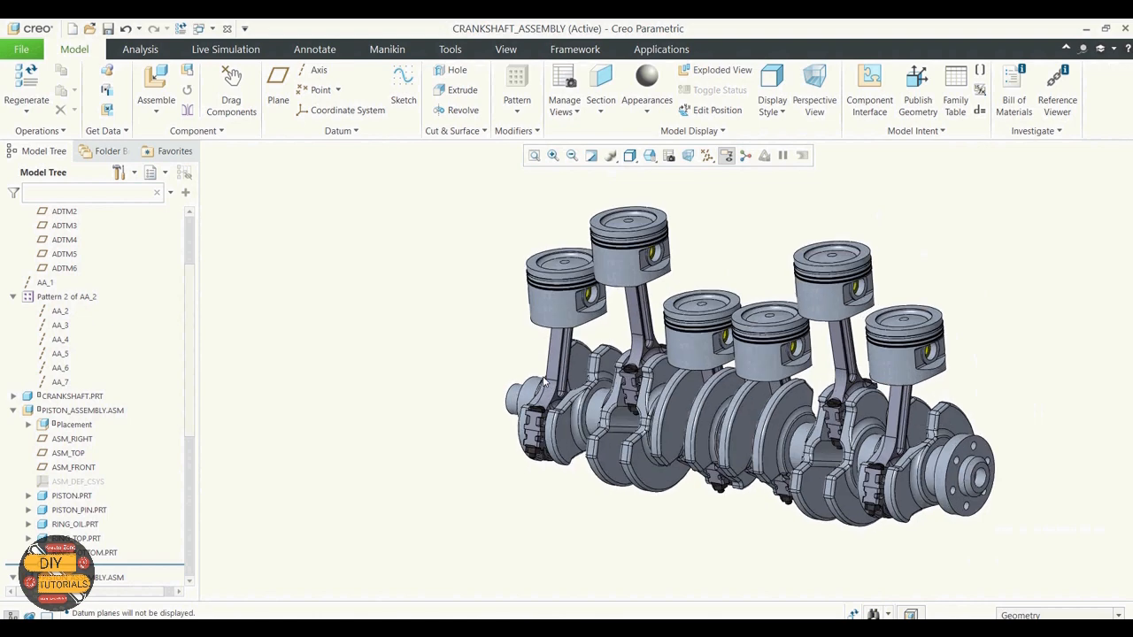
pyautogui.click(181, 33)
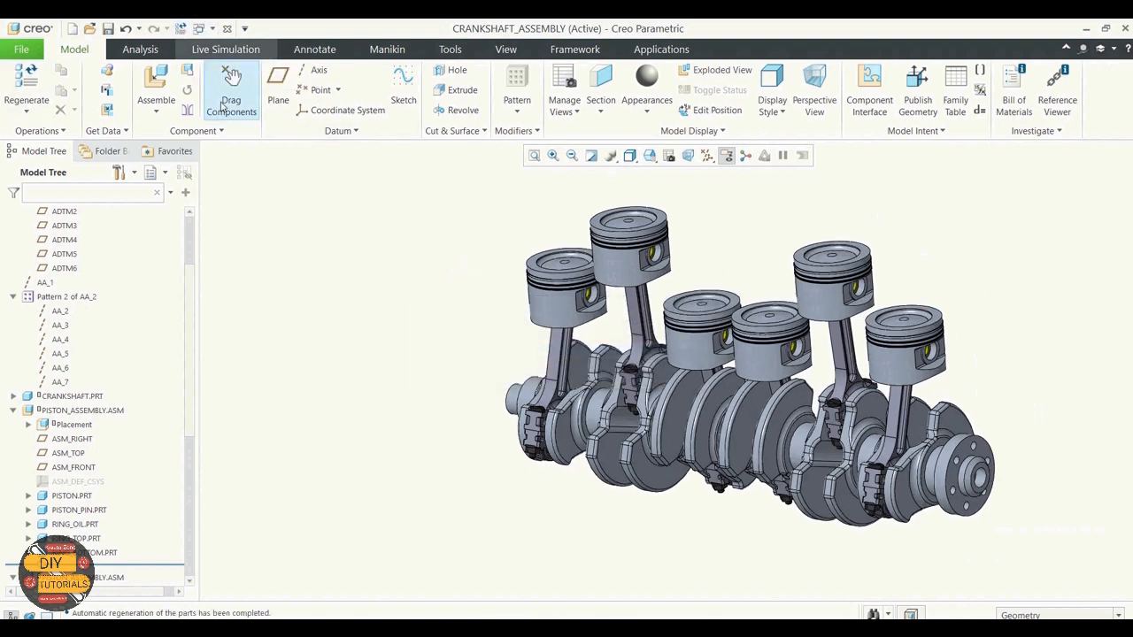
pyautogui.click(108, 29)
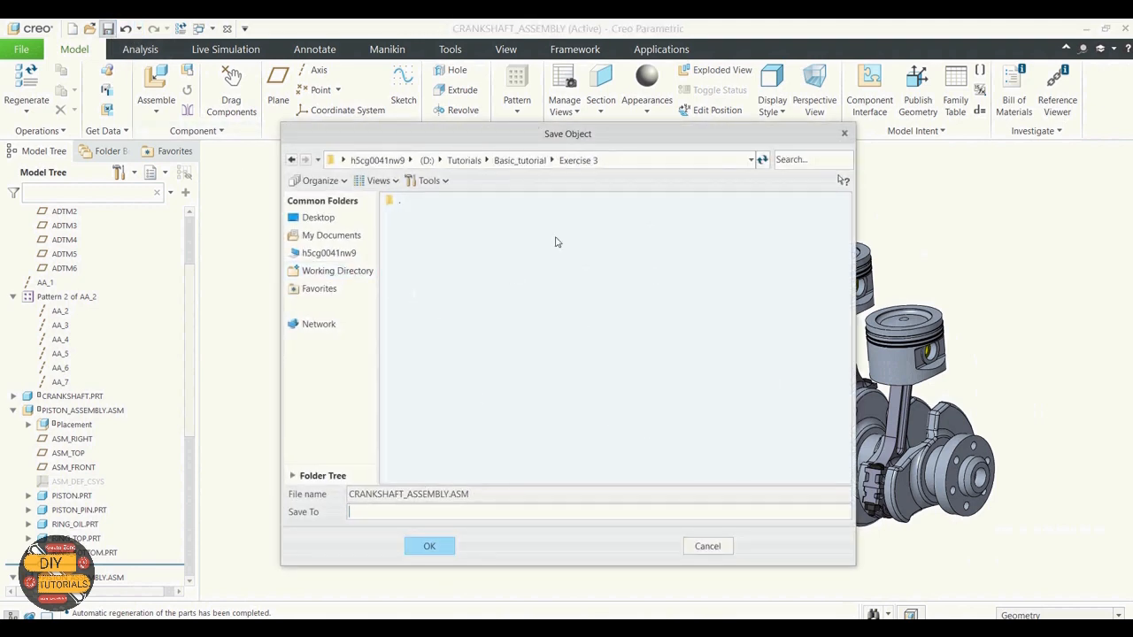
pyautogui.click(443, 547)
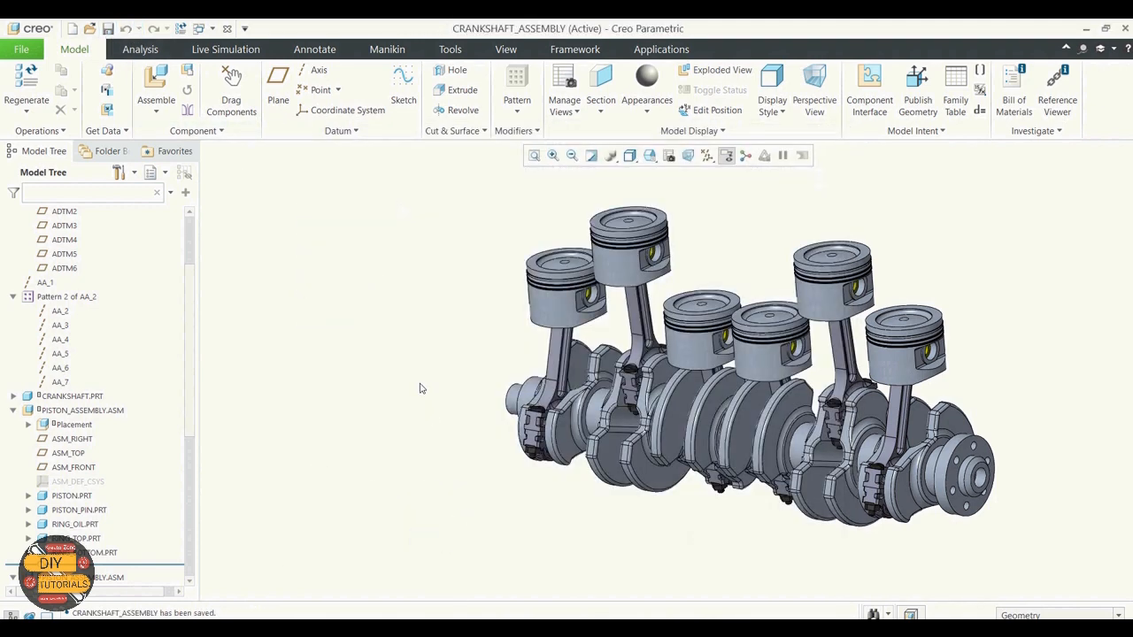